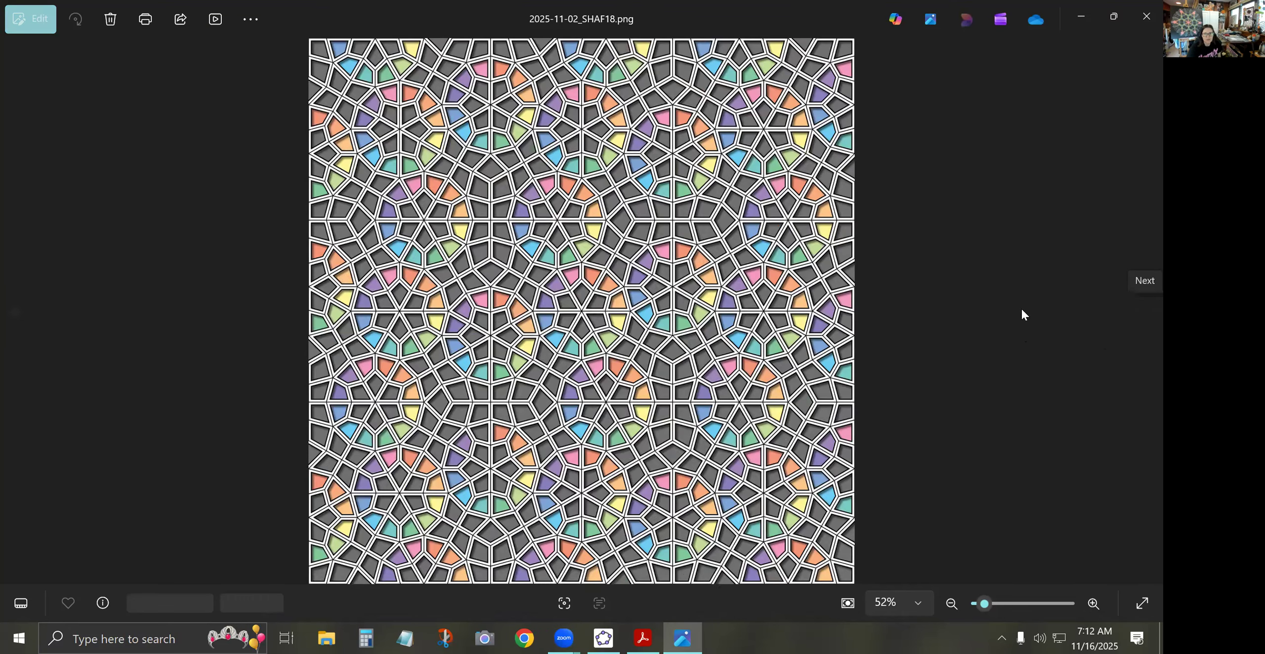
# - Close the pattern image and, in GeoGebra, define points A=(0,0) and B=(1,0)
pyautogui.click(1143, 19)
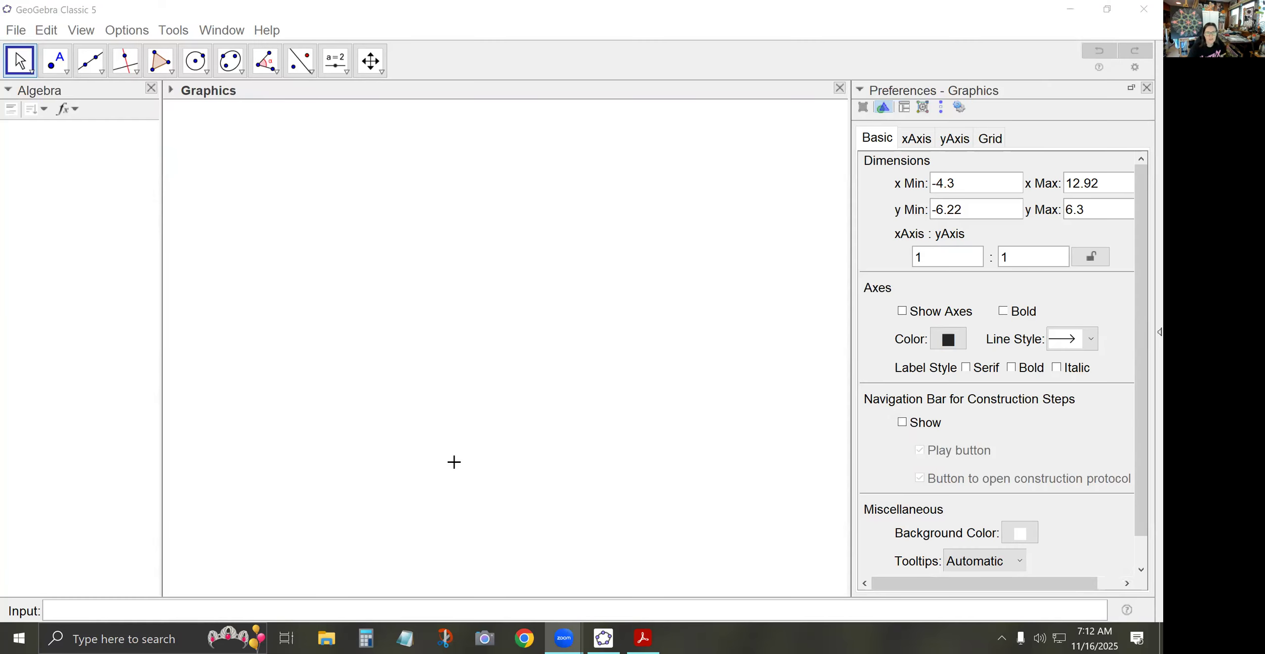
pyautogui.click(382, 610)
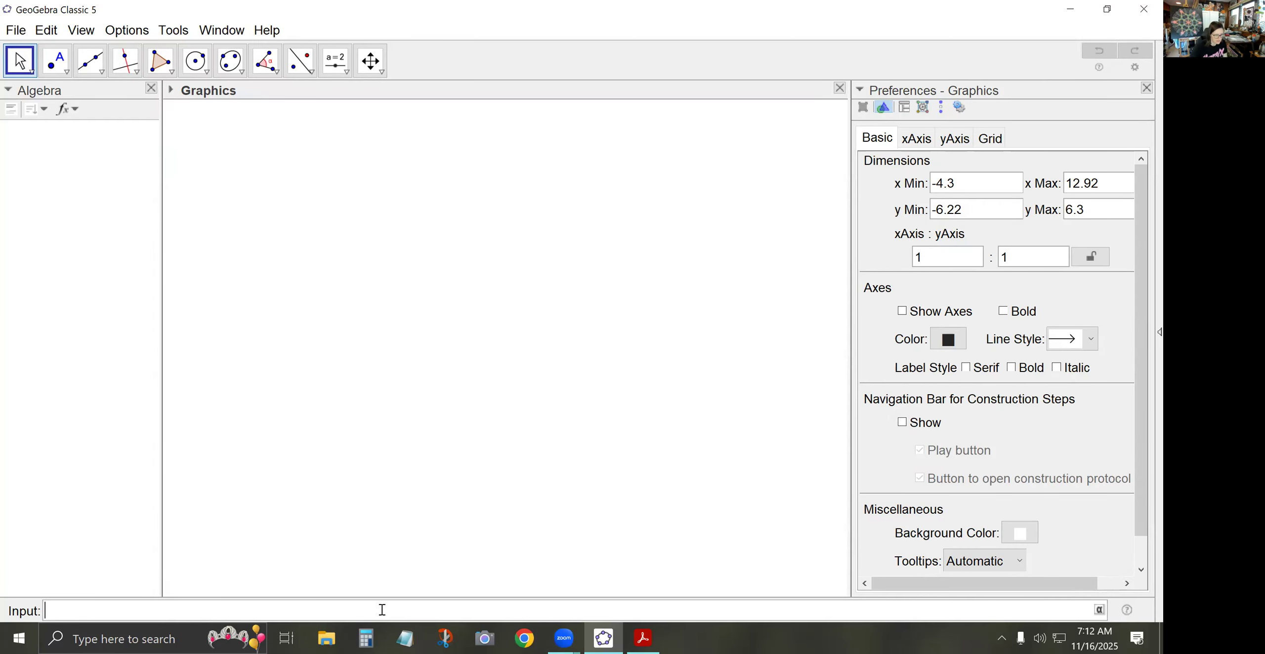
pyautogui.write('A=')
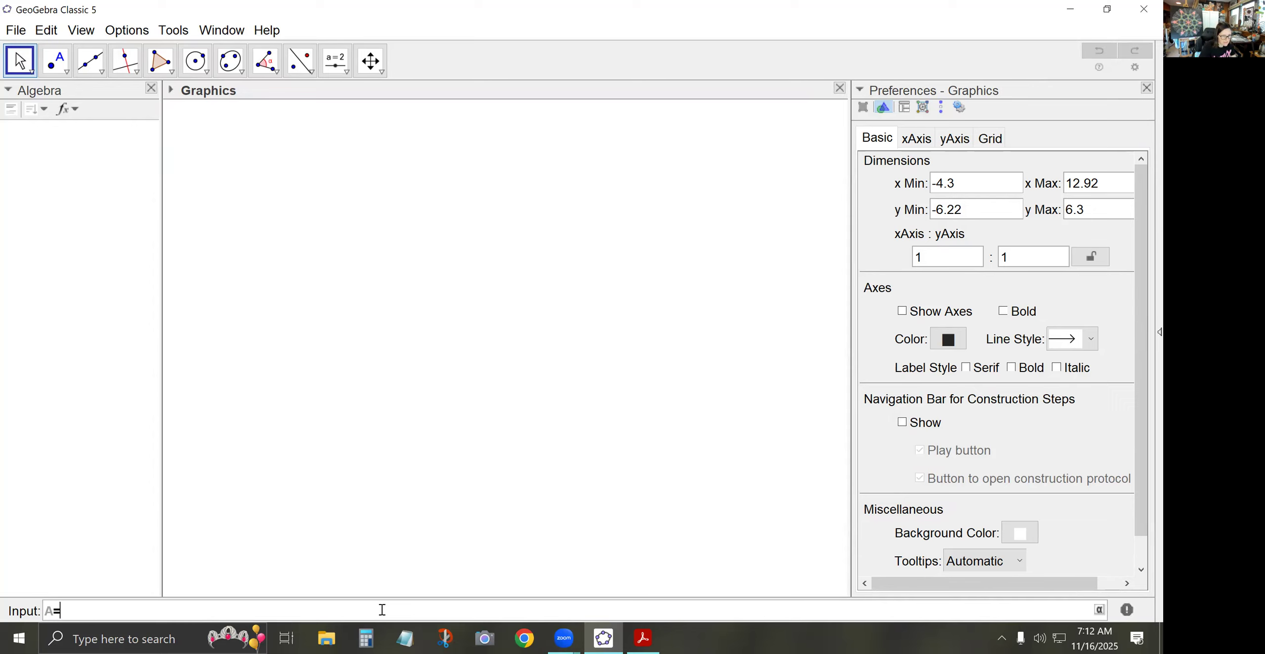
pyautogui.write('(0,0)')
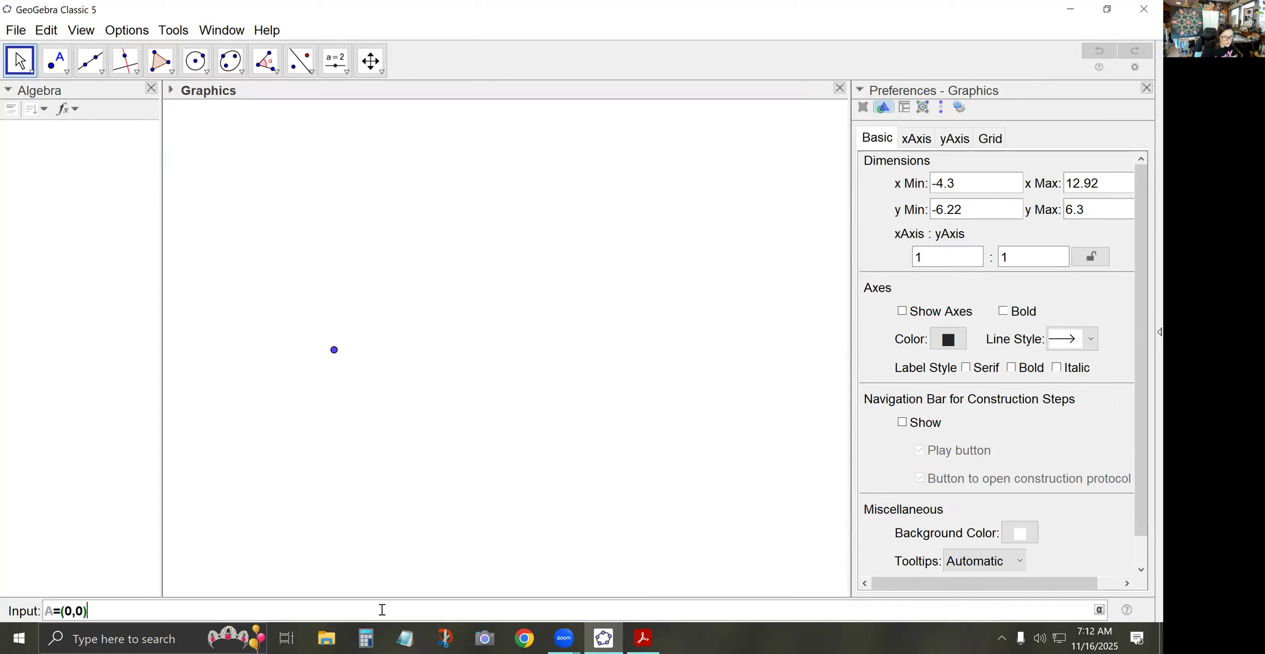
pyautogui.press('Return')
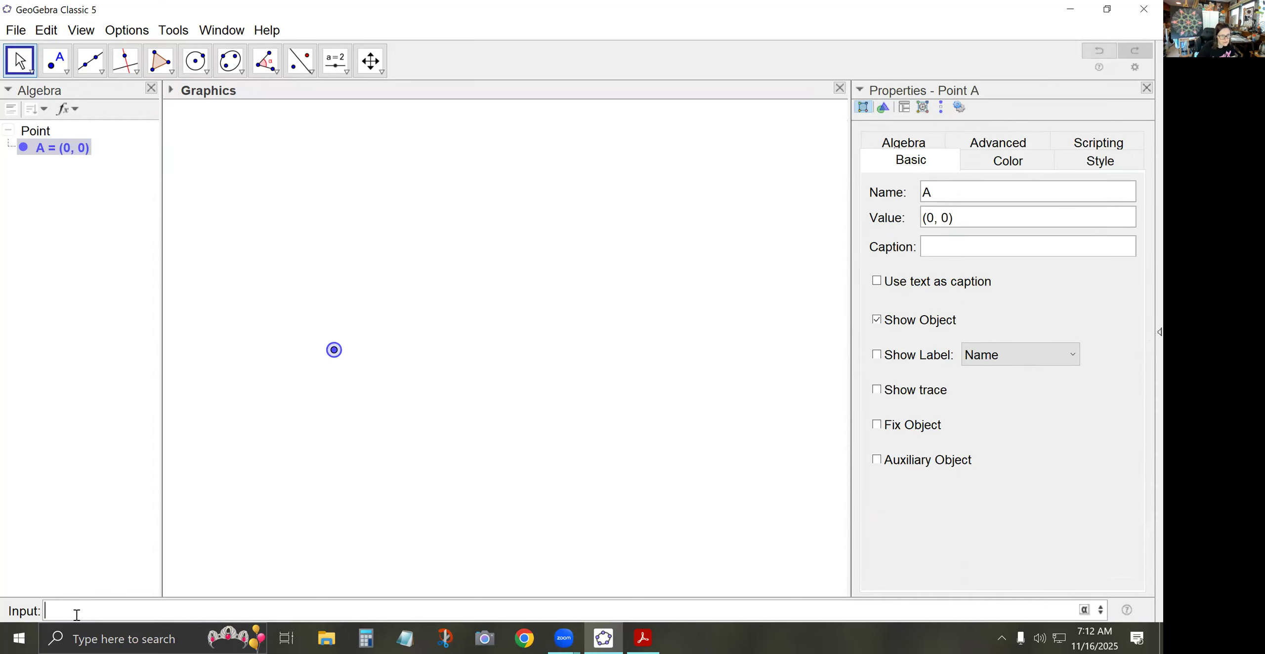
pyautogui.write('B')
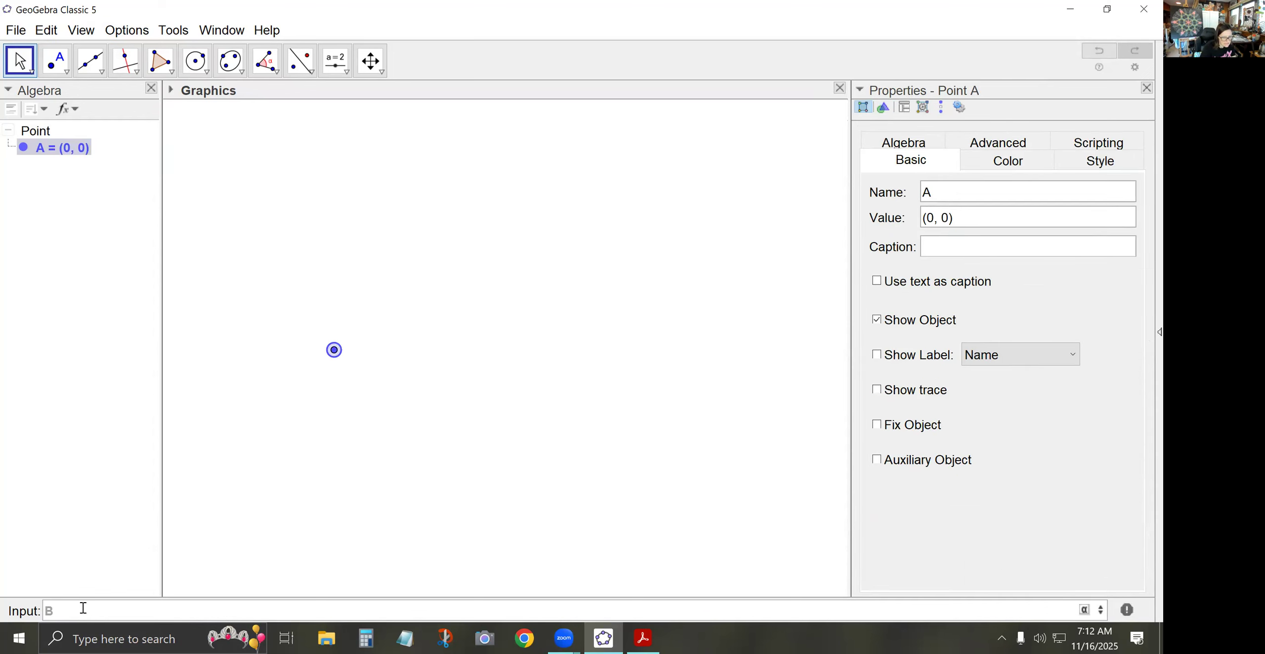
pyautogui.write('=(1,0')
pyautogui.press('Return')
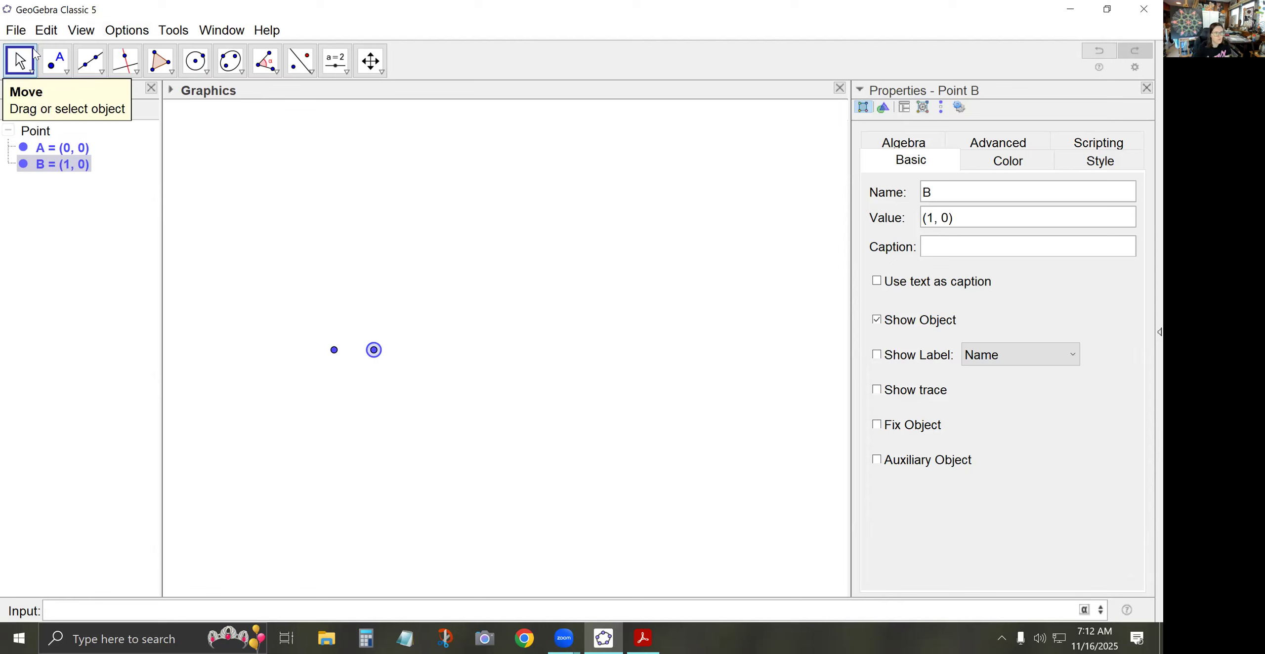
# - Construct a regular polygon with 4 vertices on points A and B
pyautogui.click(269, 358)
pyautogui.scroll(12, 356, 339)
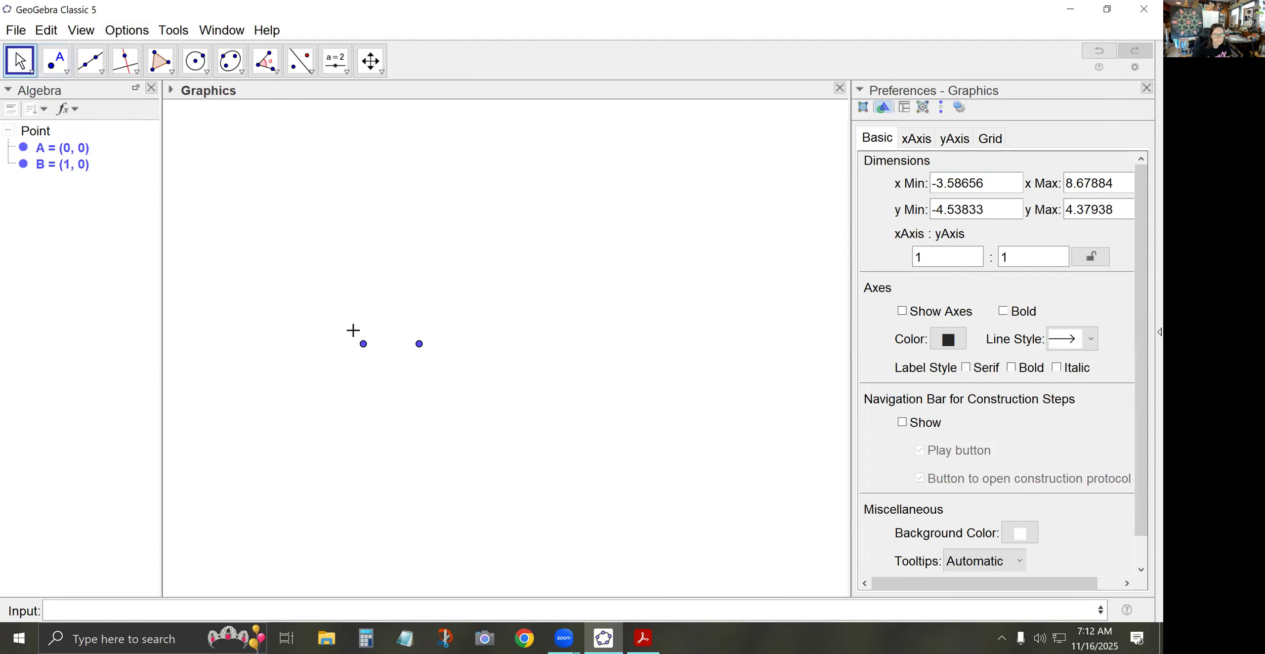
pyautogui.scroll(4, 424, 348)
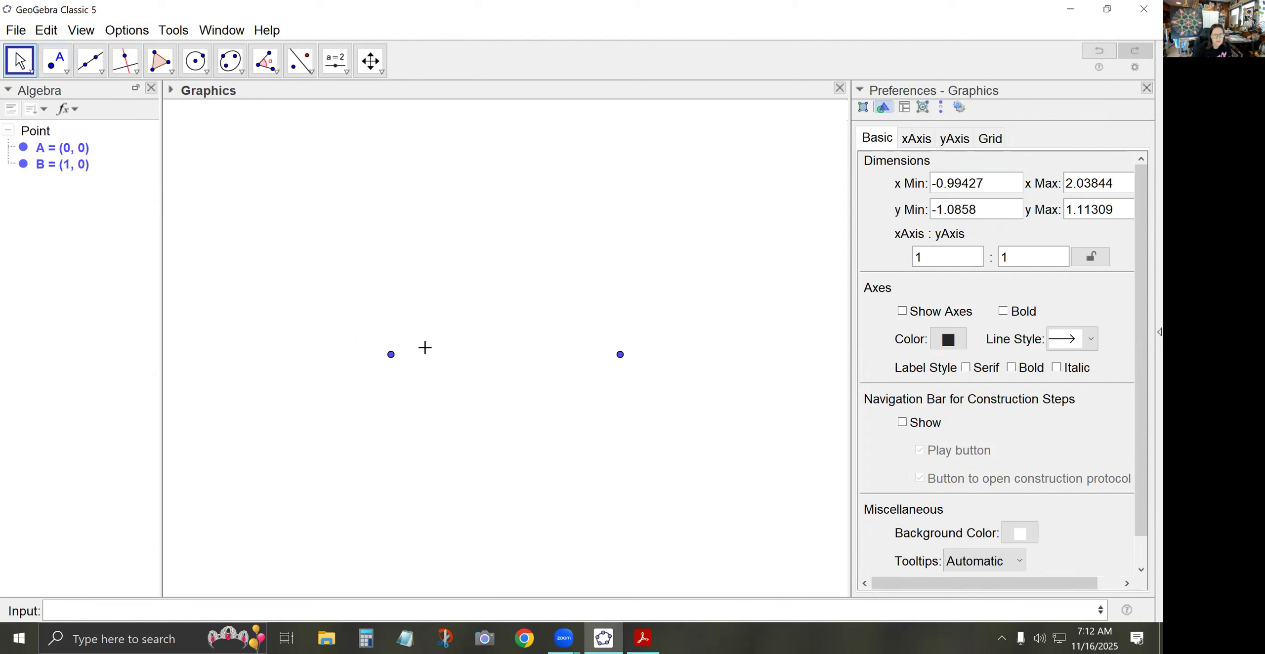
pyautogui.moveTo(460, 327); pyautogui.dragTo(438, 374)
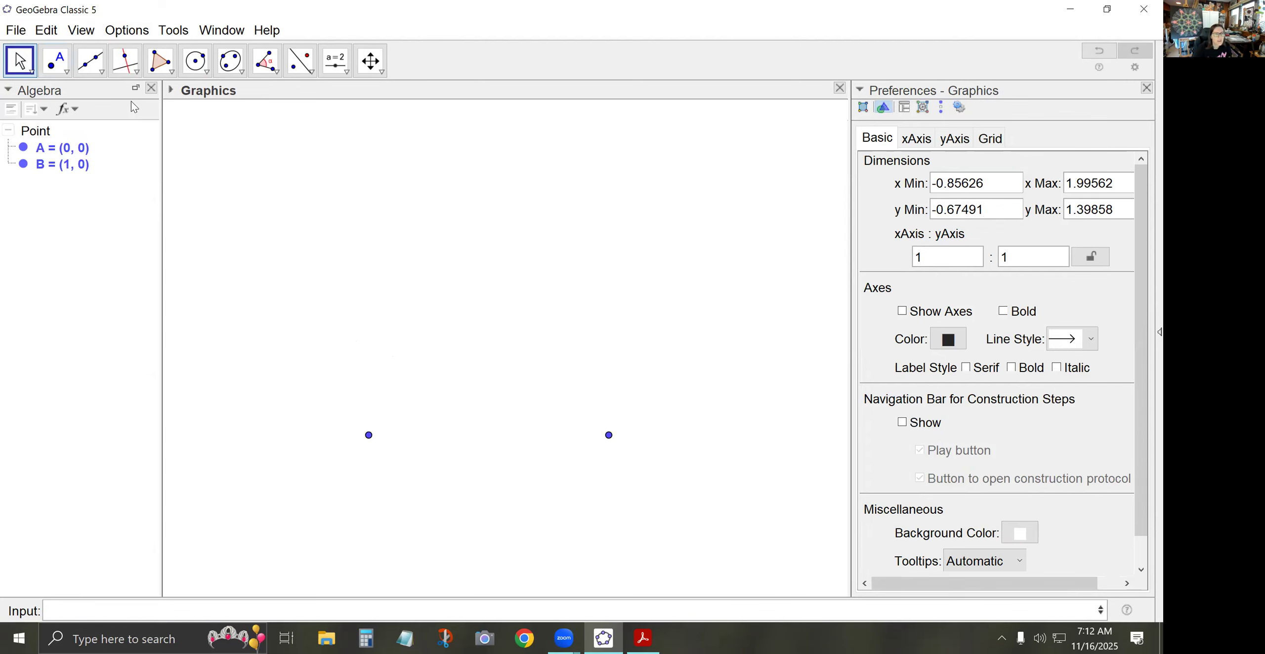
pyautogui.click(171, 73)
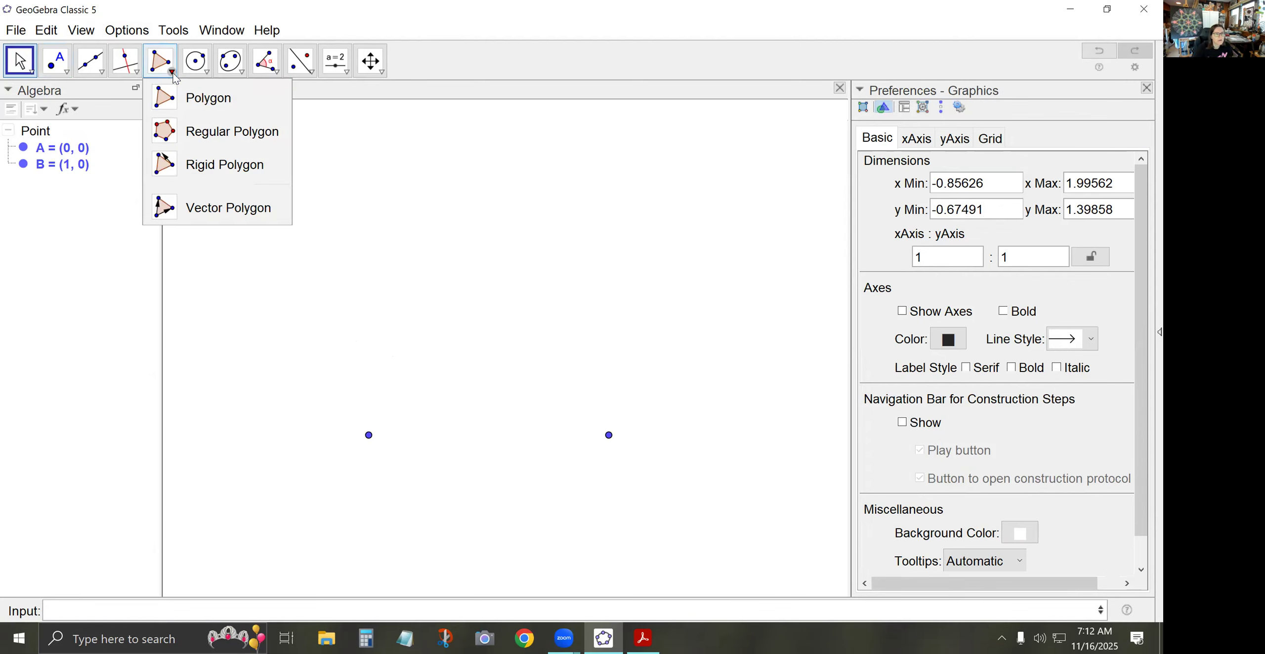
pyautogui.click(205, 132)
pyautogui.click(369, 435)
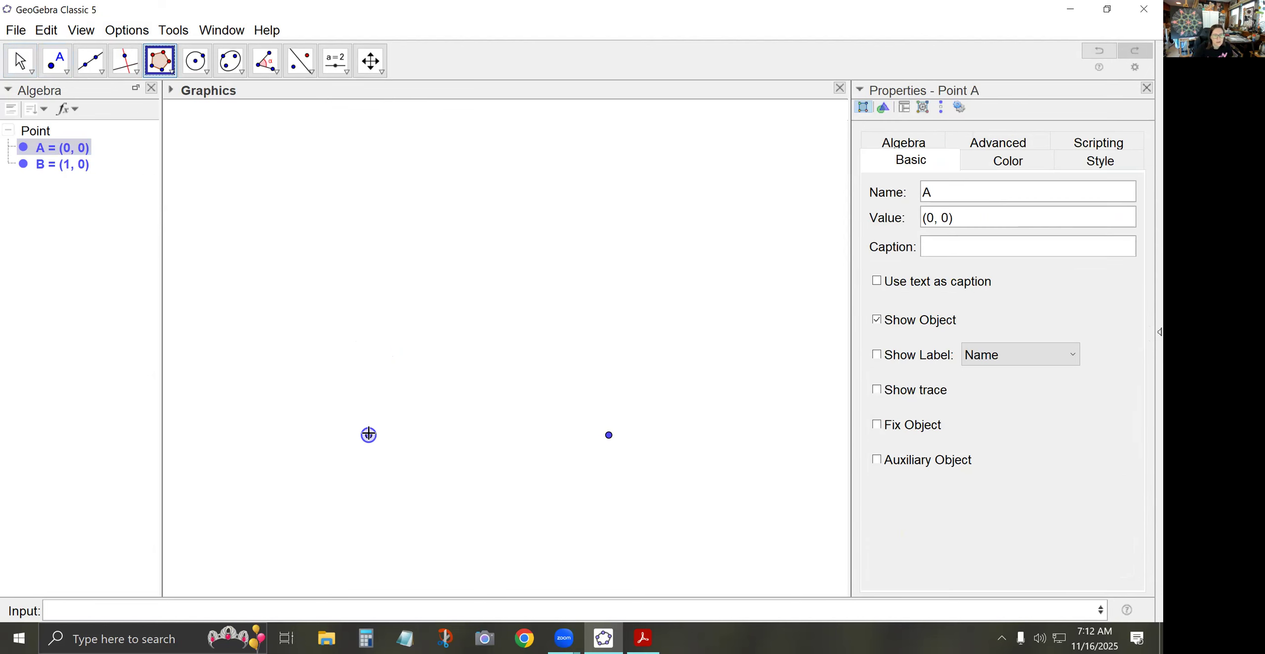
pyautogui.click(609, 436)
pyautogui.click(640, 352)
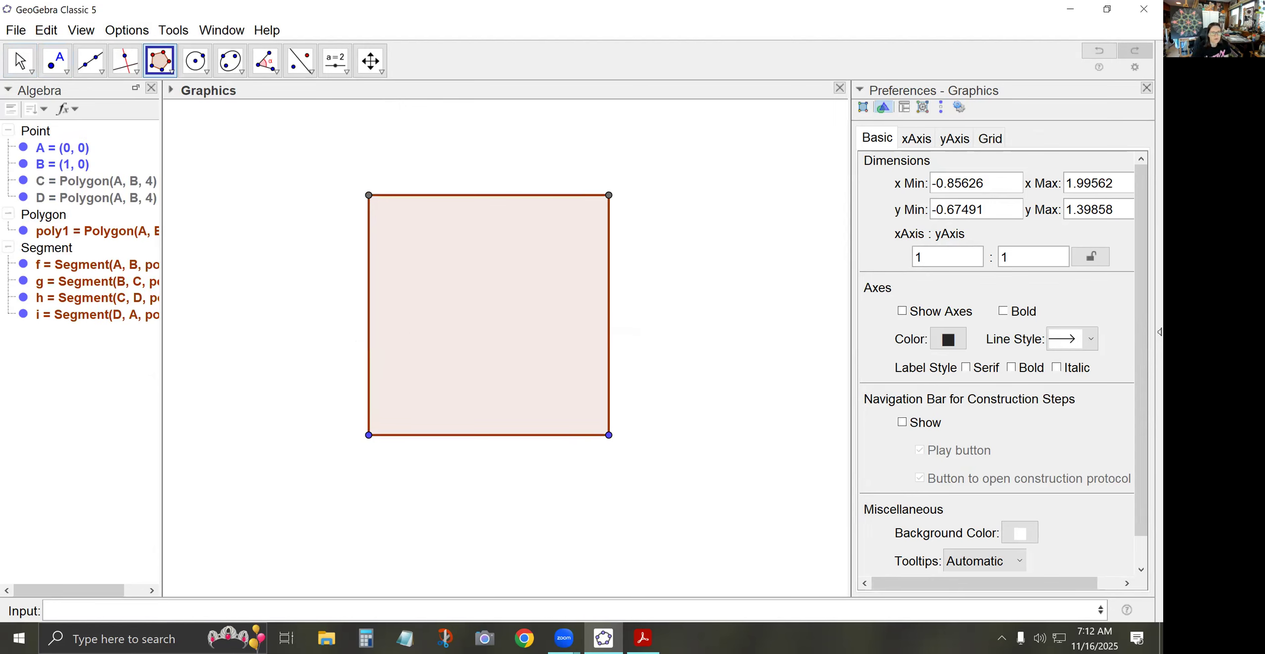
# - Set the square's fill opacity to 0 so only its outline is drawn
pyautogui.click(19, 61)
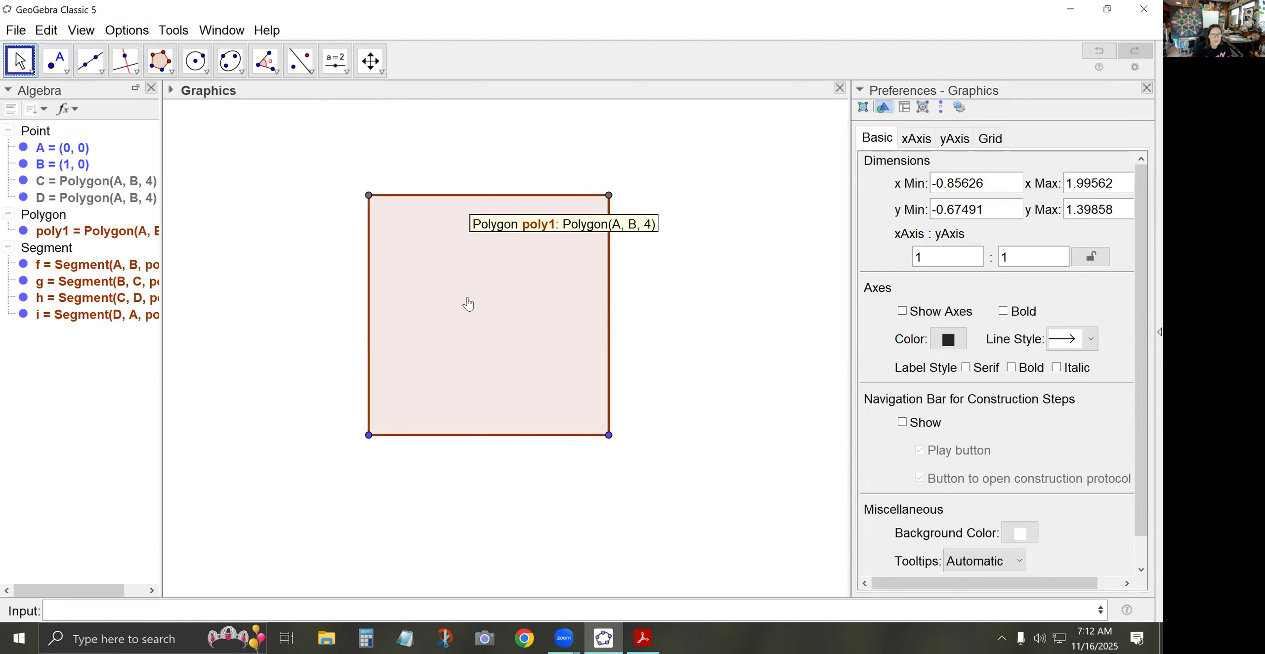
pyautogui.click(484, 321)
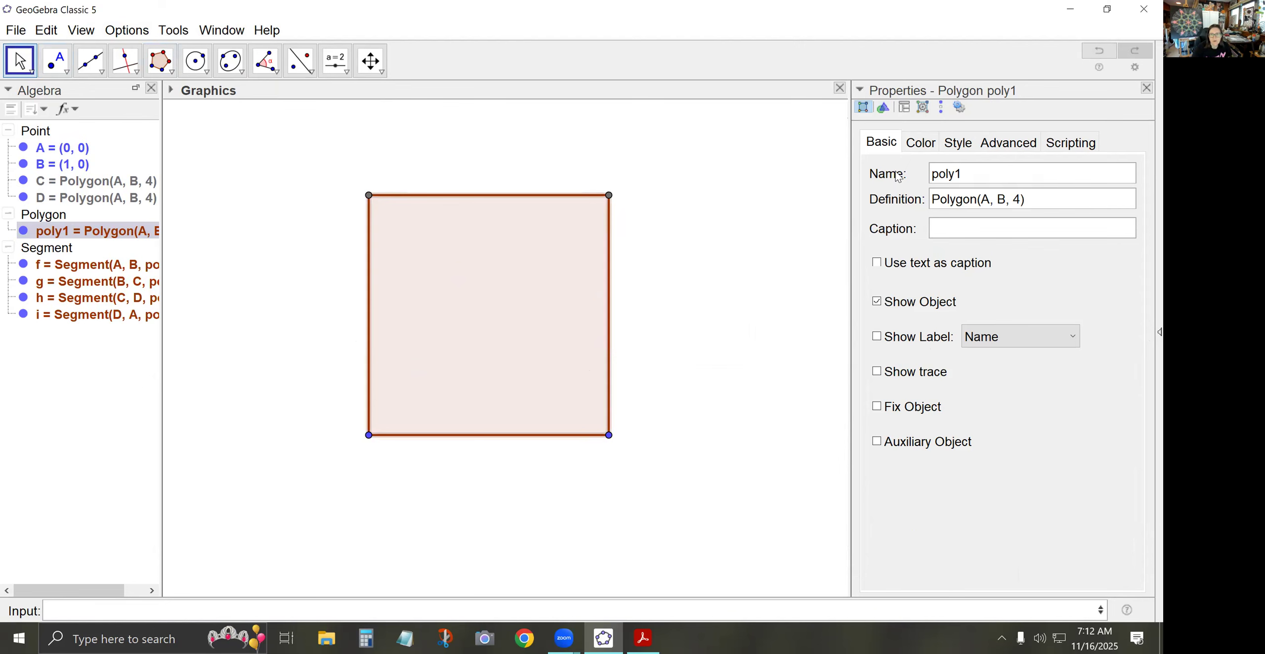
pyautogui.click(921, 142)
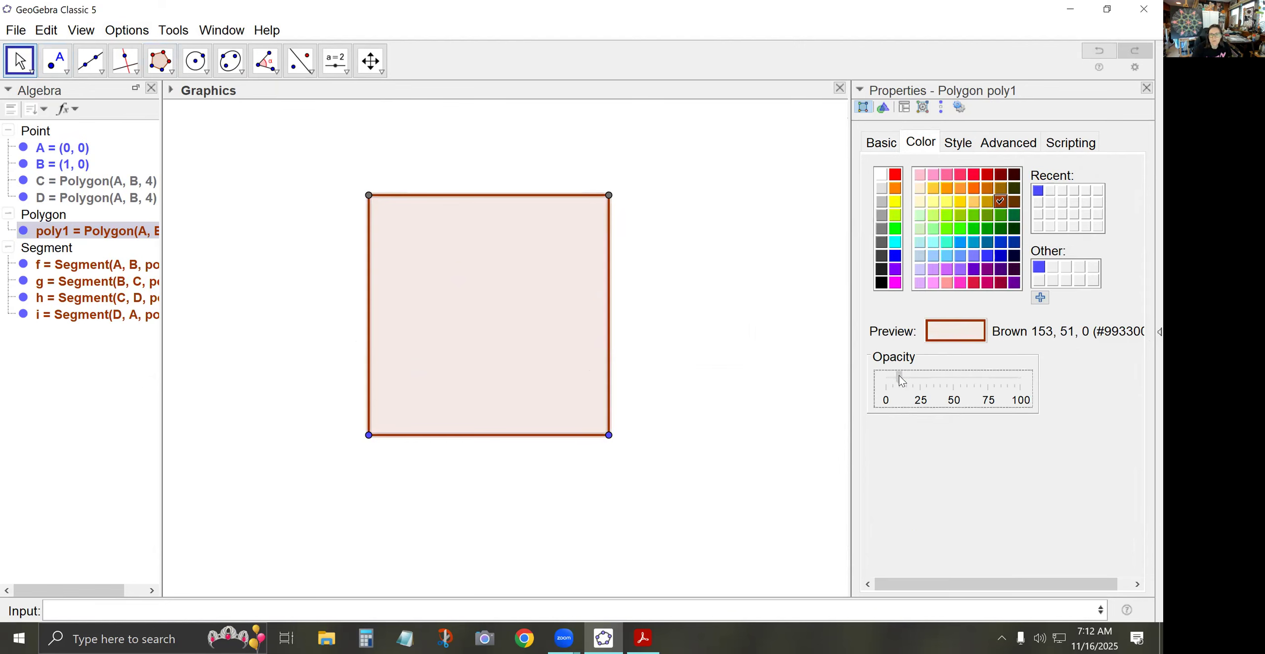
pyautogui.moveTo(900, 377); pyautogui.dragTo(886, 377)
pyautogui.click(523, 334)
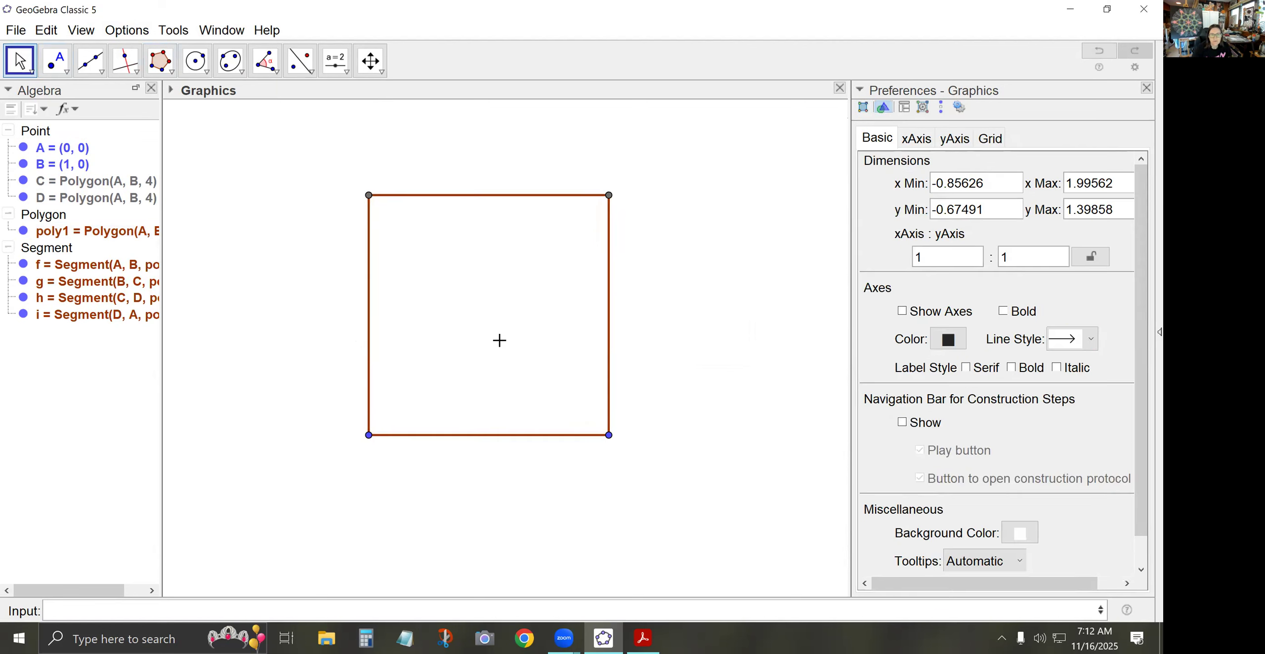
# - Check the labeling setting for new objects
pyautogui.scroll(1, 478, 306)
pyautogui.moveTo(455, 290); pyautogui.dragTo(452, 308)
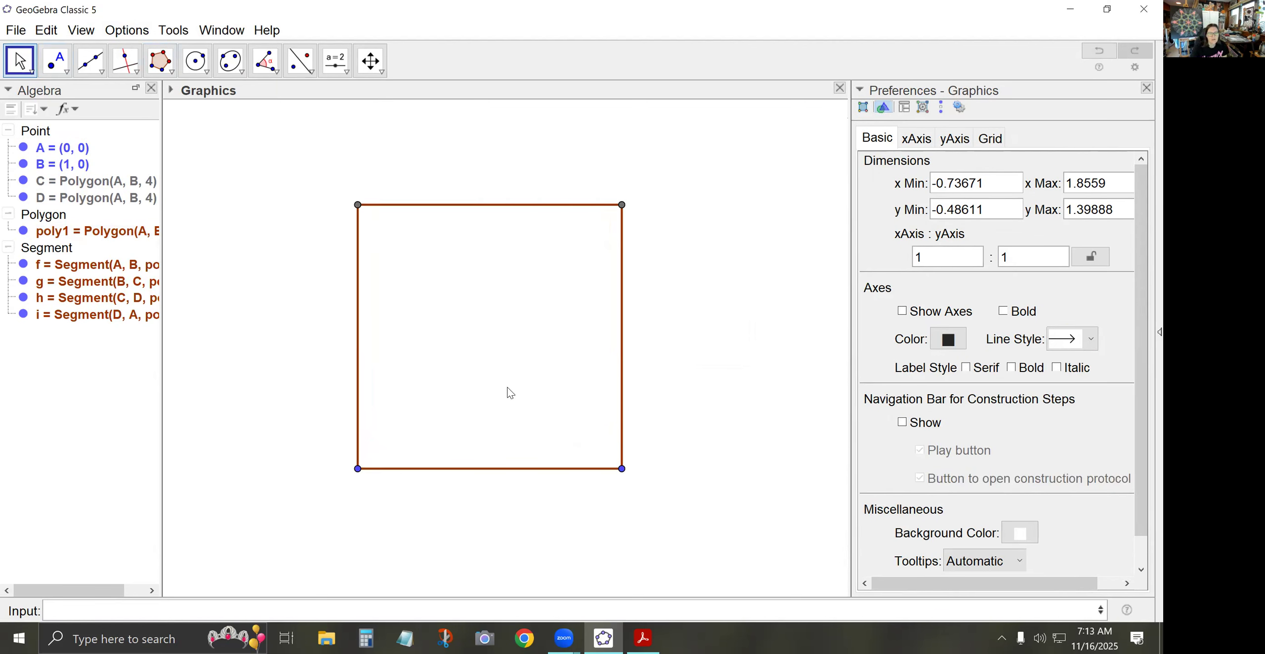
pyautogui.moveTo(424, 342); pyautogui.dragTo(390, 341)
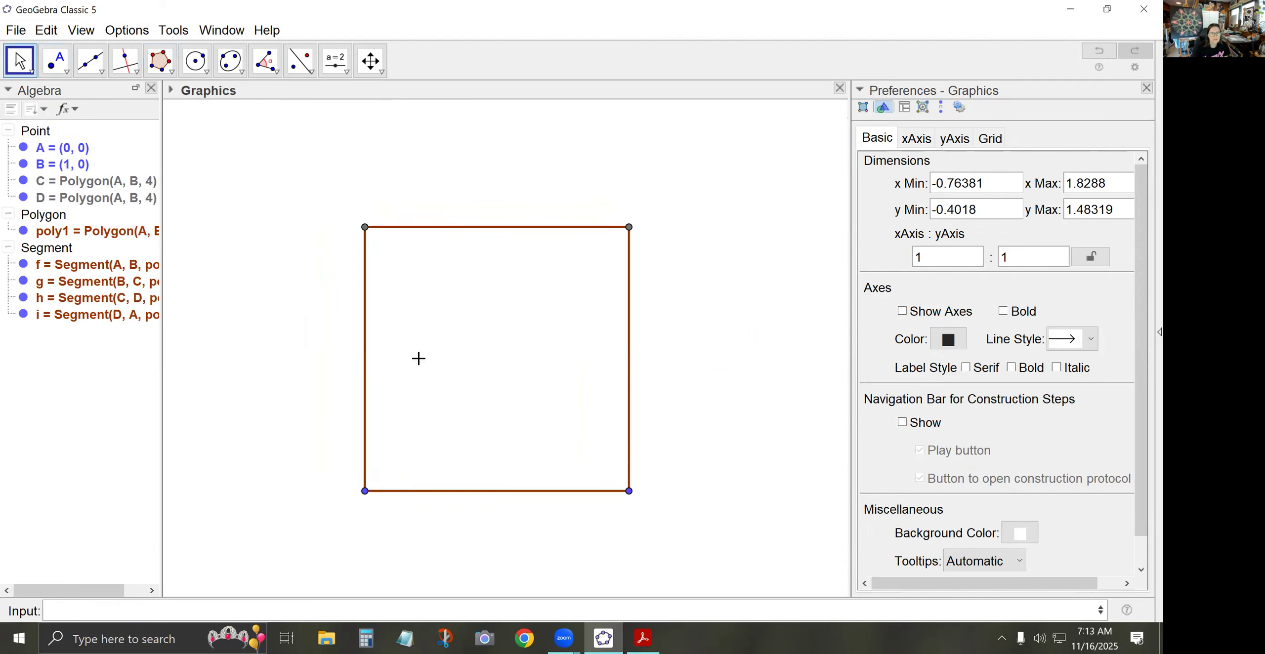
pyautogui.moveTo(235, 356); pyautogui.dragTo(281, 325)
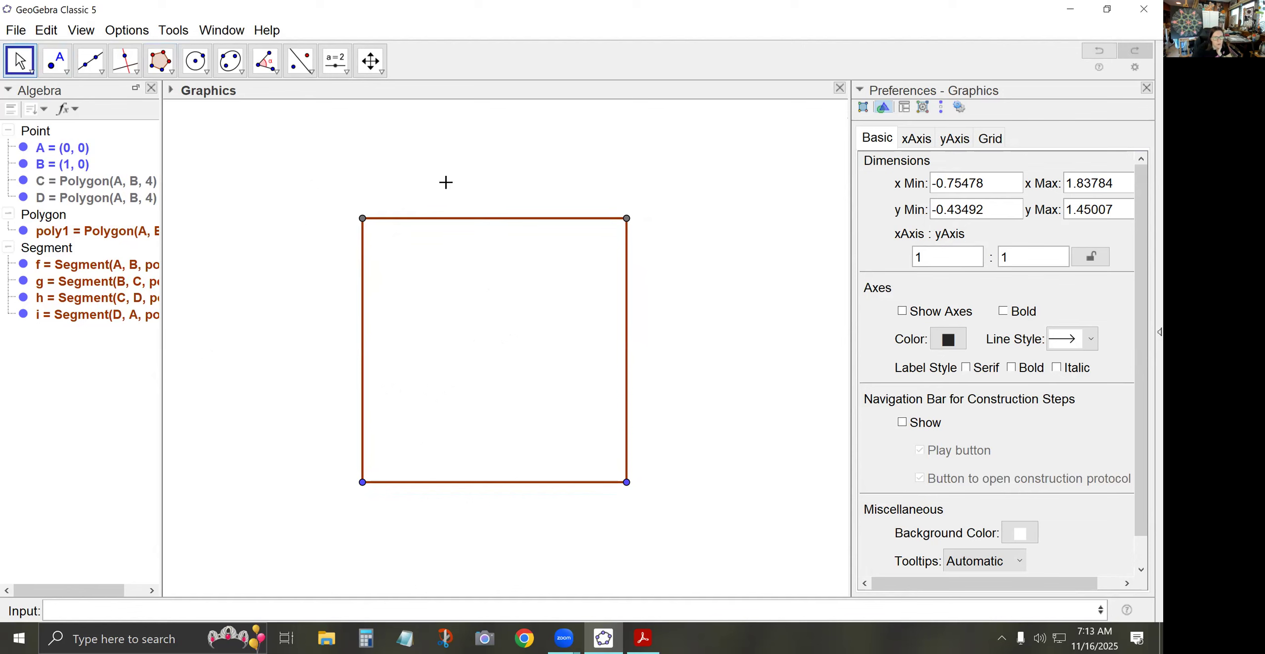
pyautogui.click(125, 32)
pyautogui.moveTo(149, 89)
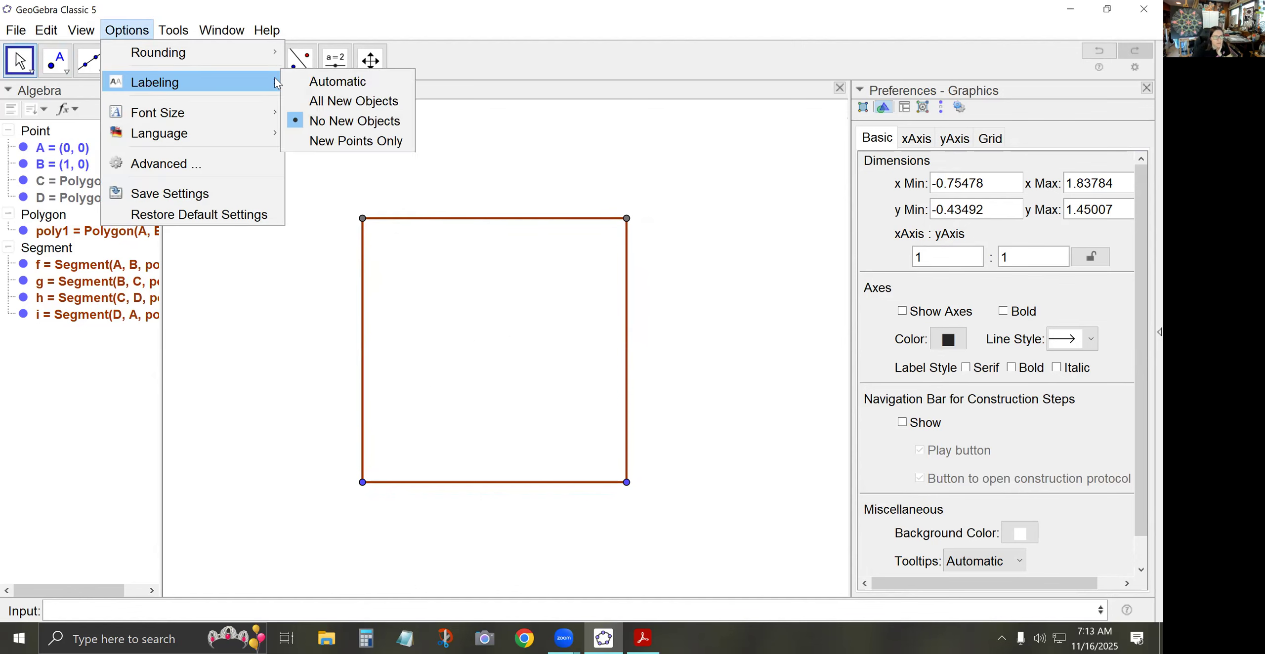
pyautogui.click(307, 299)
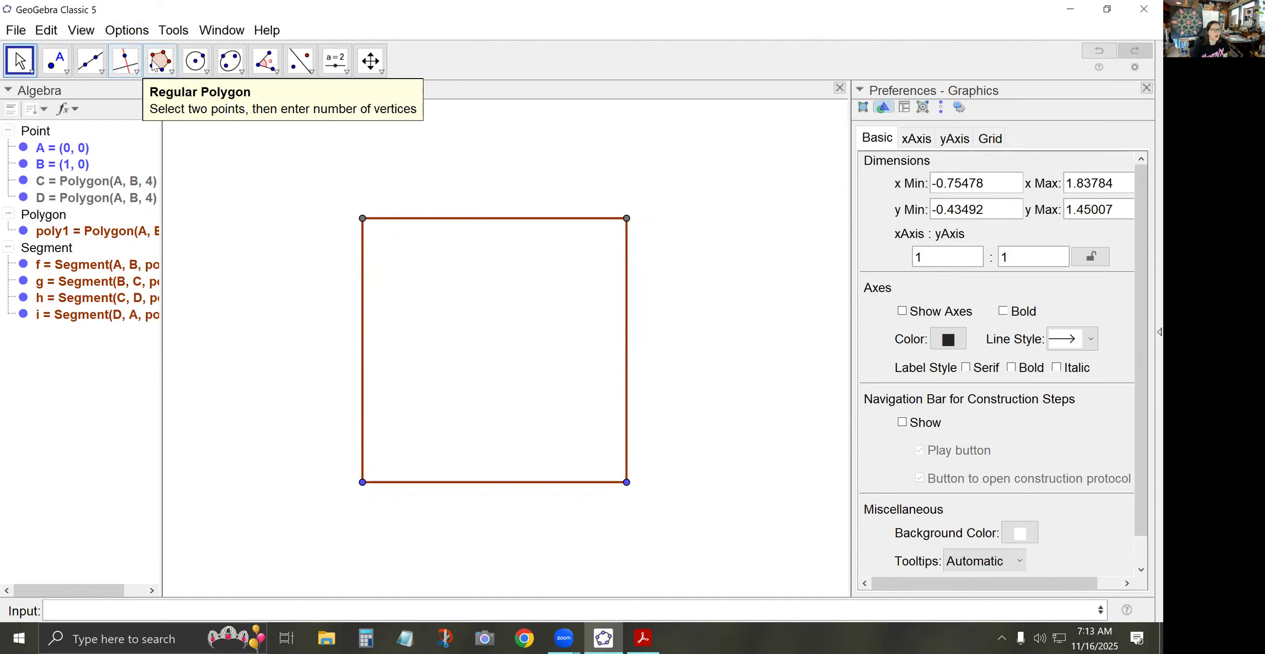
# - Construct the perpendicular bisectors of the square's bottom side AB and its right side BC
pyautogui.click(126, 61)
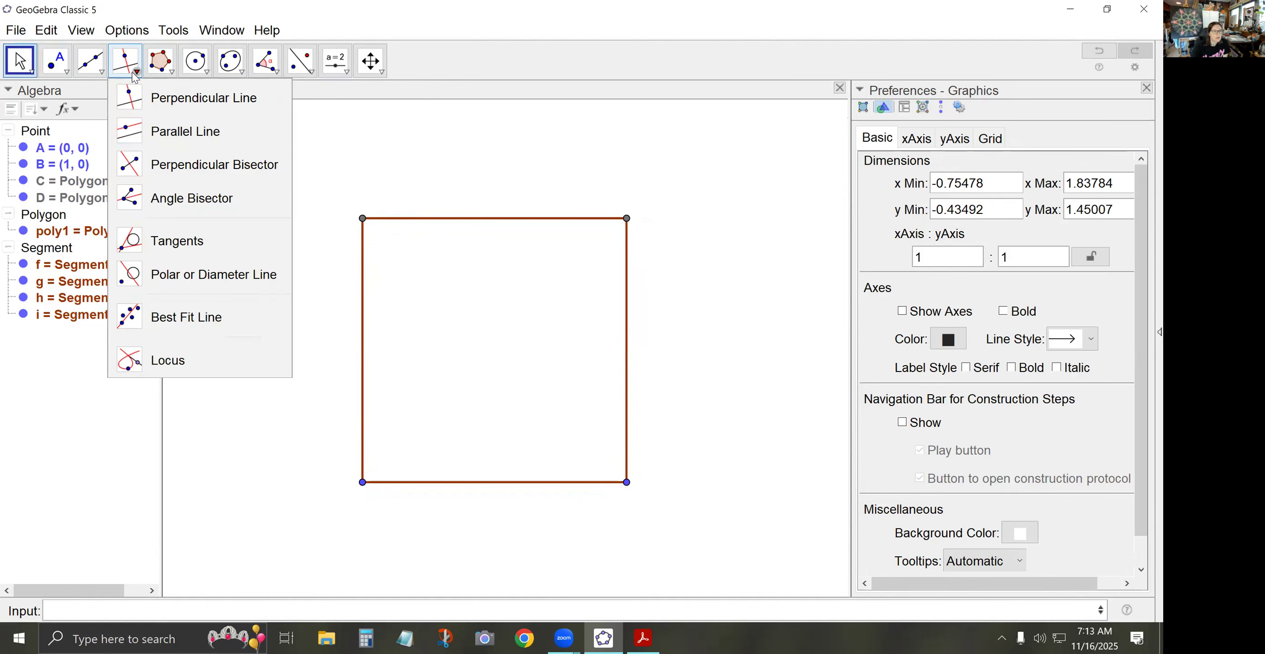
pyautogui.click(176, 166)
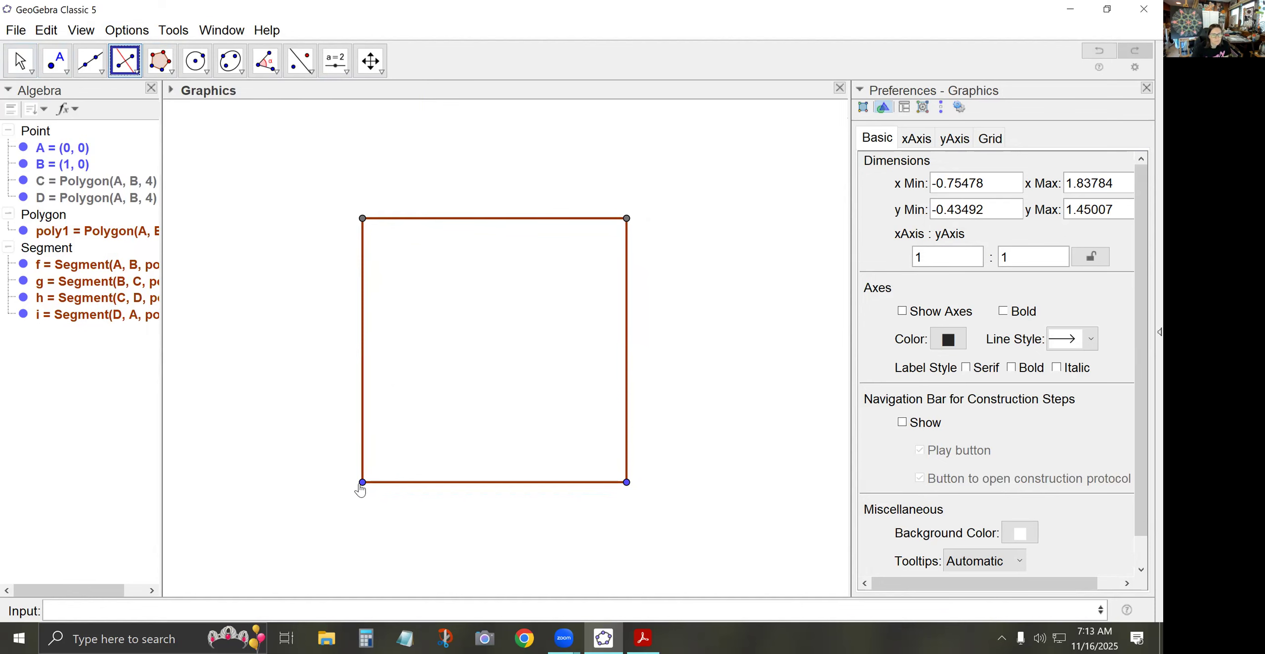
pyautogui.click(363, 485)
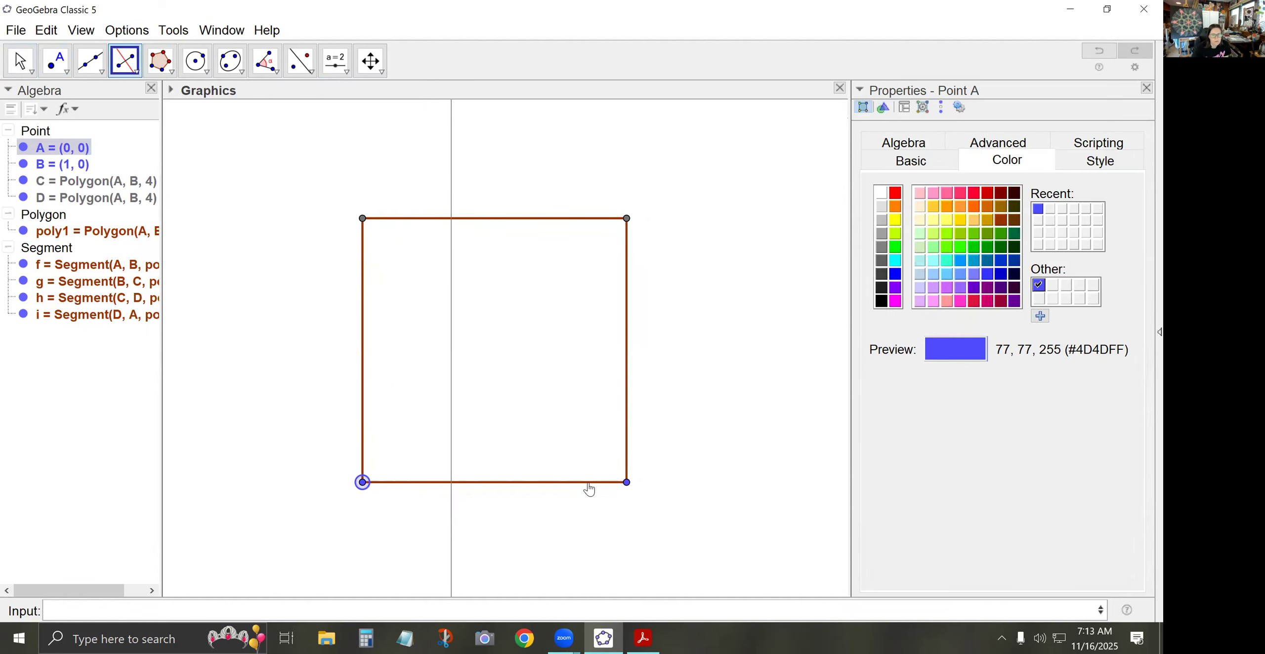
pyautogui.click(627, 483)
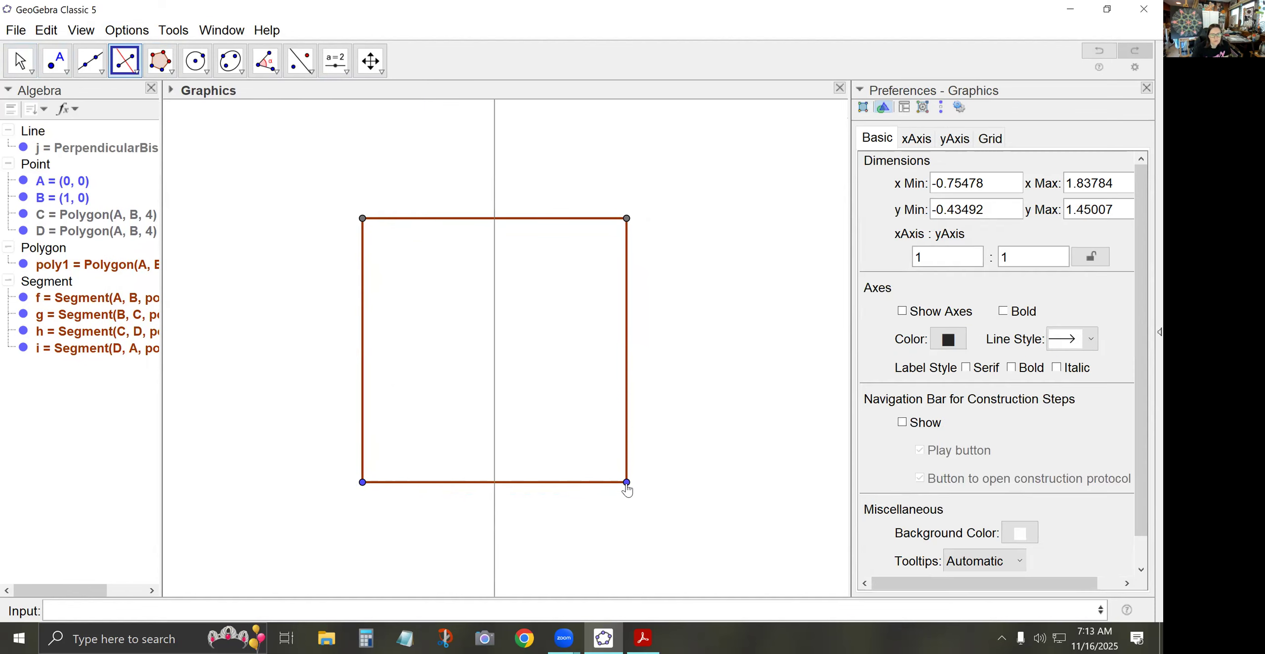
pyautogui.click(627, 226)
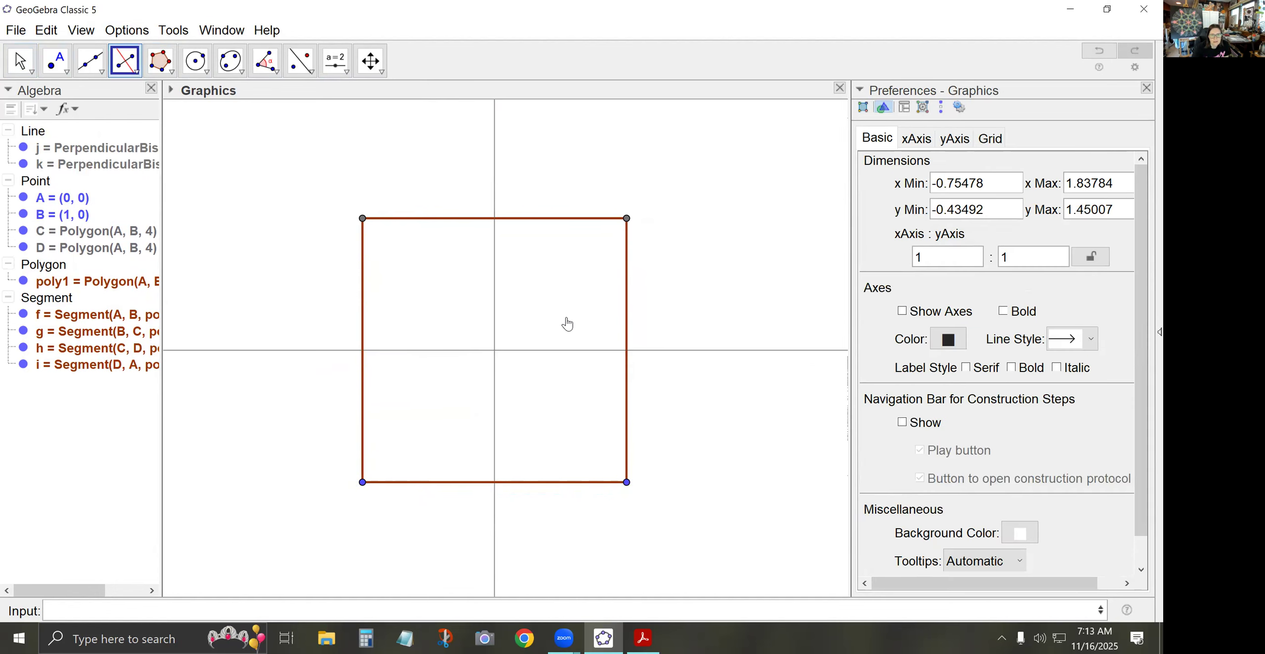
# - Mark the intersection points of the two bisectors with each other at the centre and with all four sides of the square
pyautogui.click(67, 73)
pyautogui.click(99, 207)
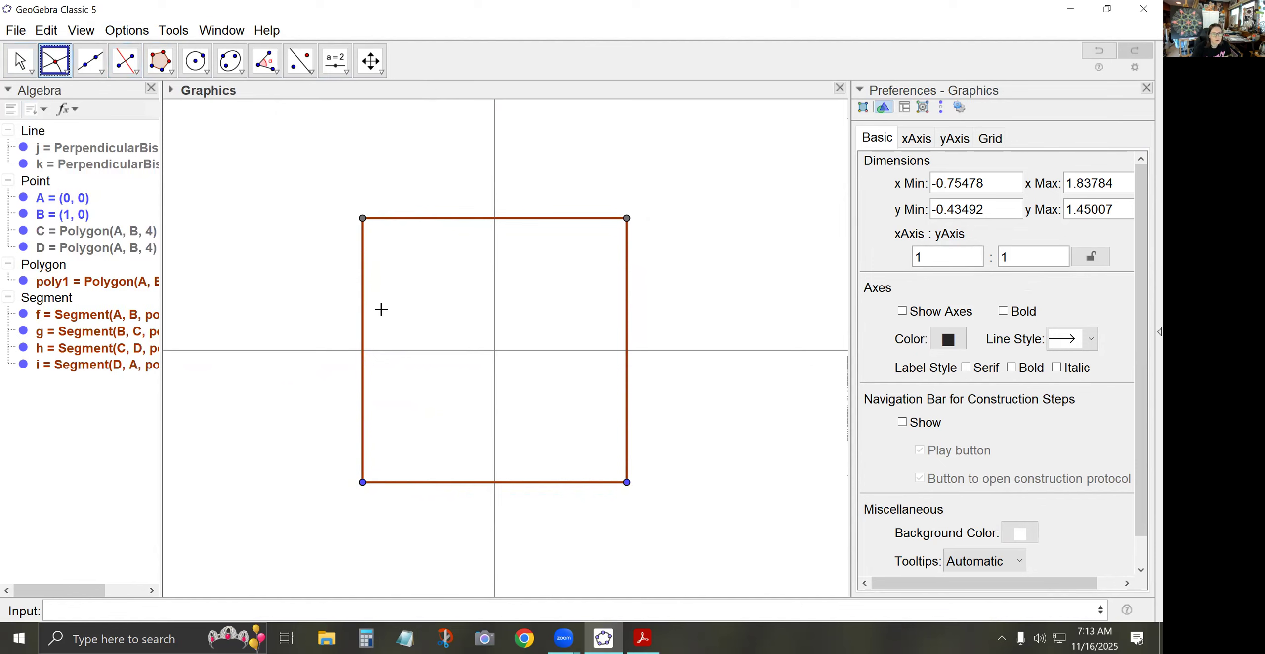
pyautogui.click(495, 355)
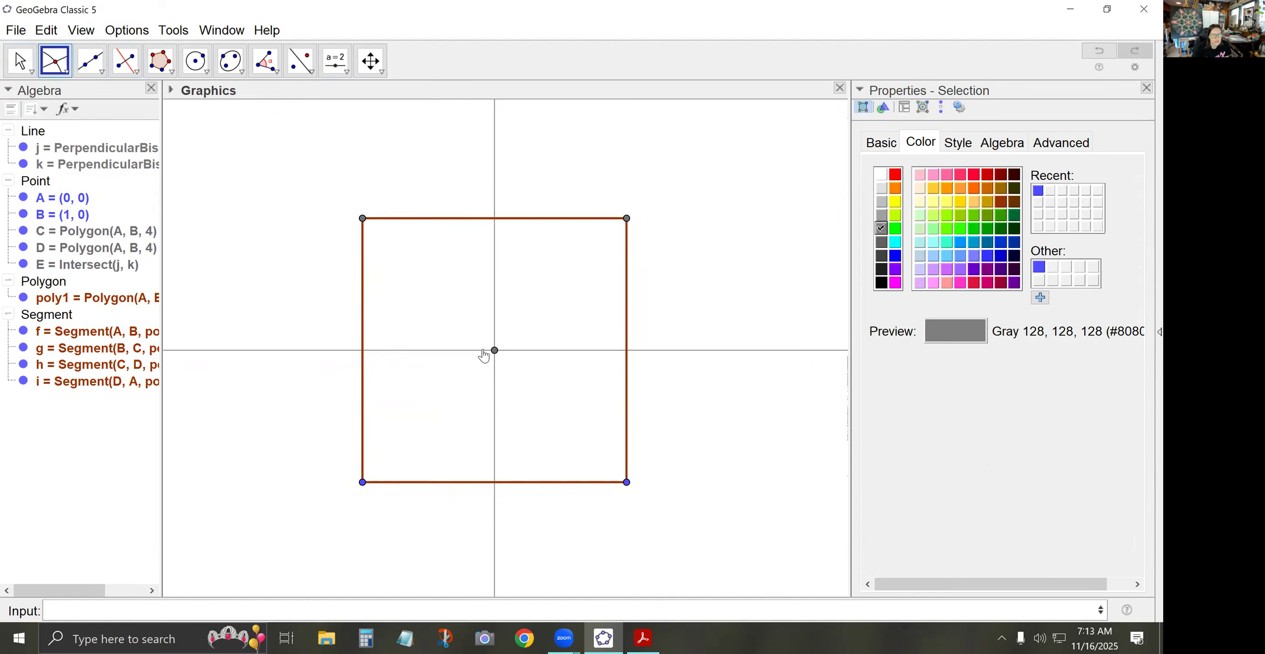
pyautogui.click(494, 218)
pyautogui.click(364, 352)
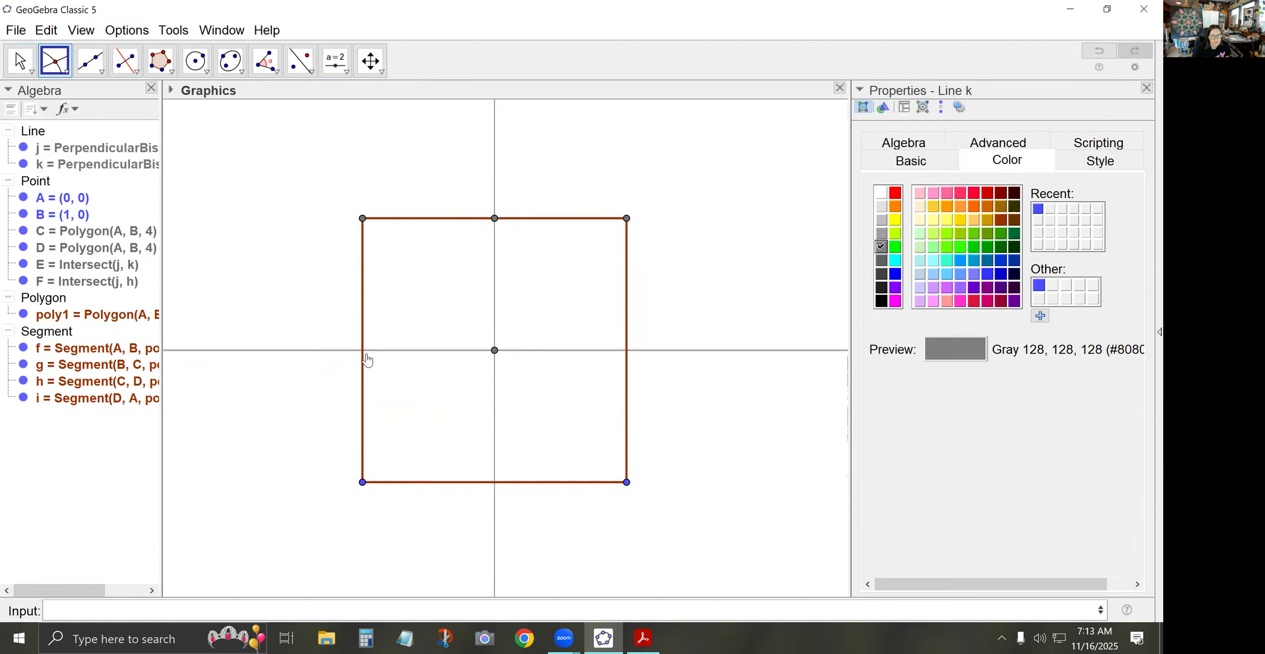
pyautogui.click(364, 378)
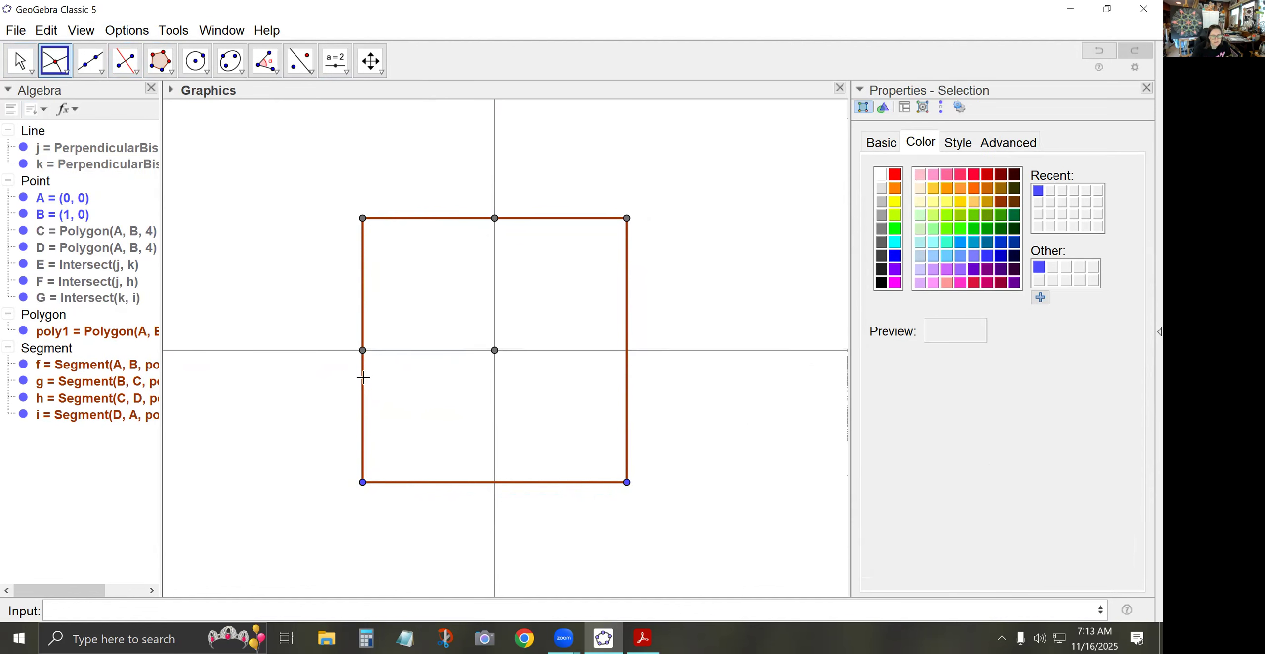
pyautogui.click(494, 485)
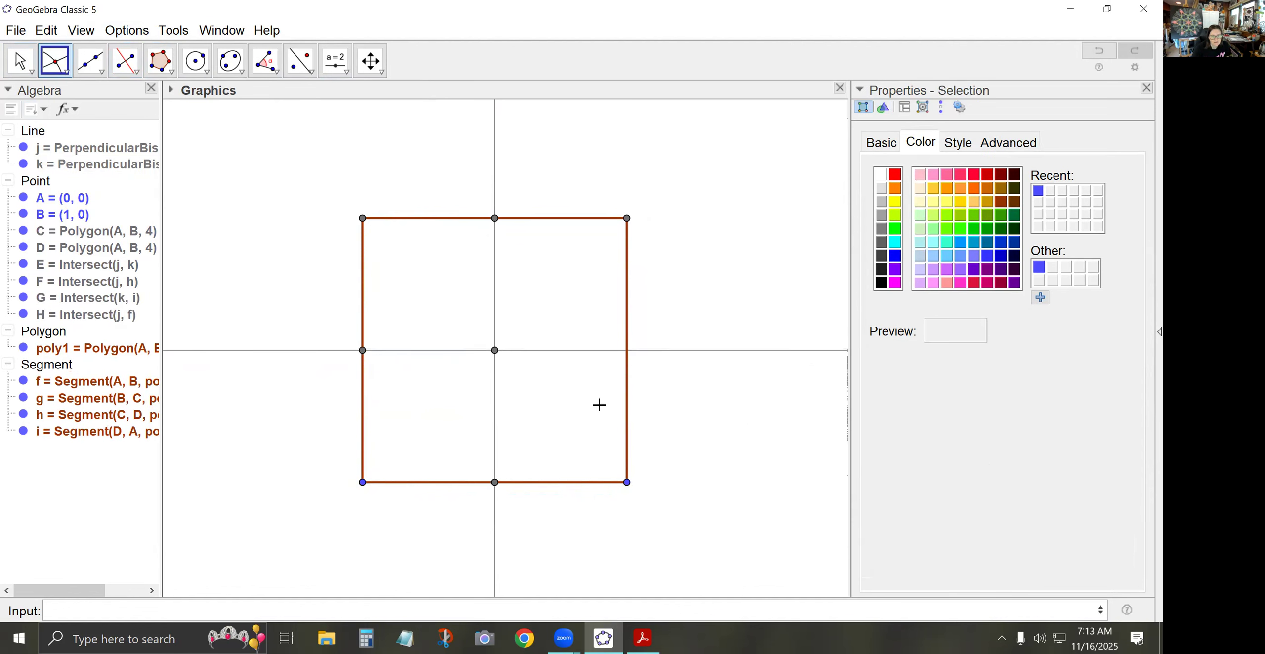
pyautogui.click(627, 352)
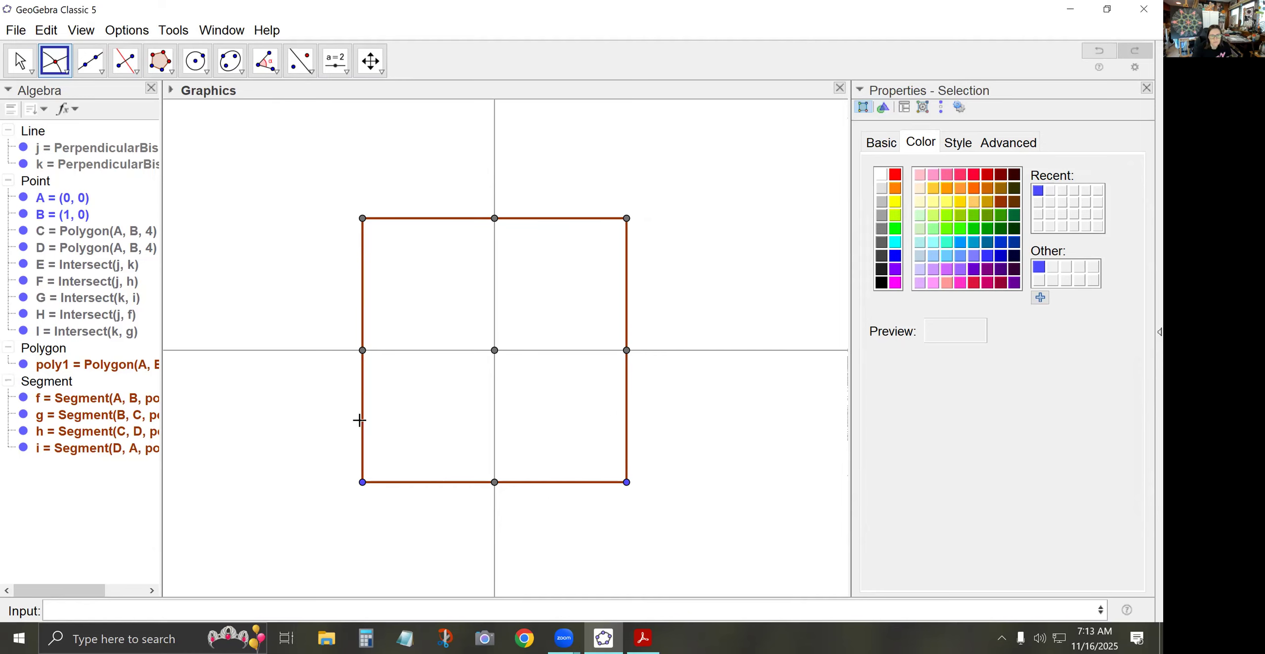
pyautogui.scroll(2, 470, 440)
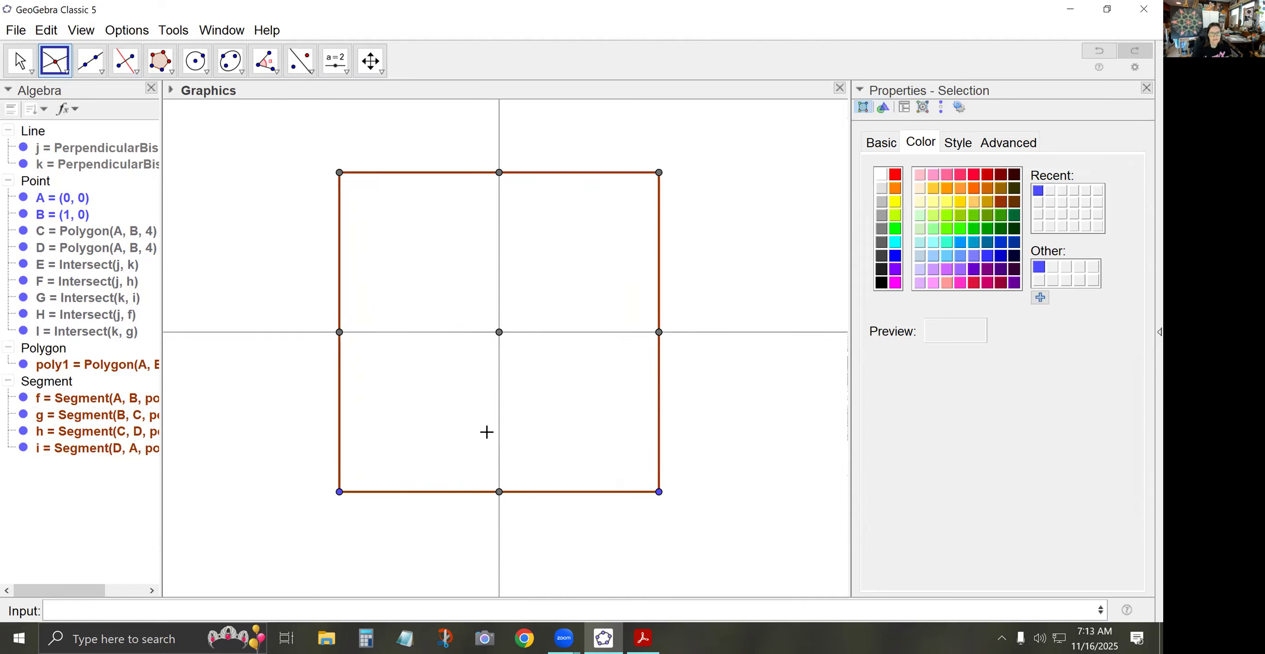
pyautogui.click(19, 62)
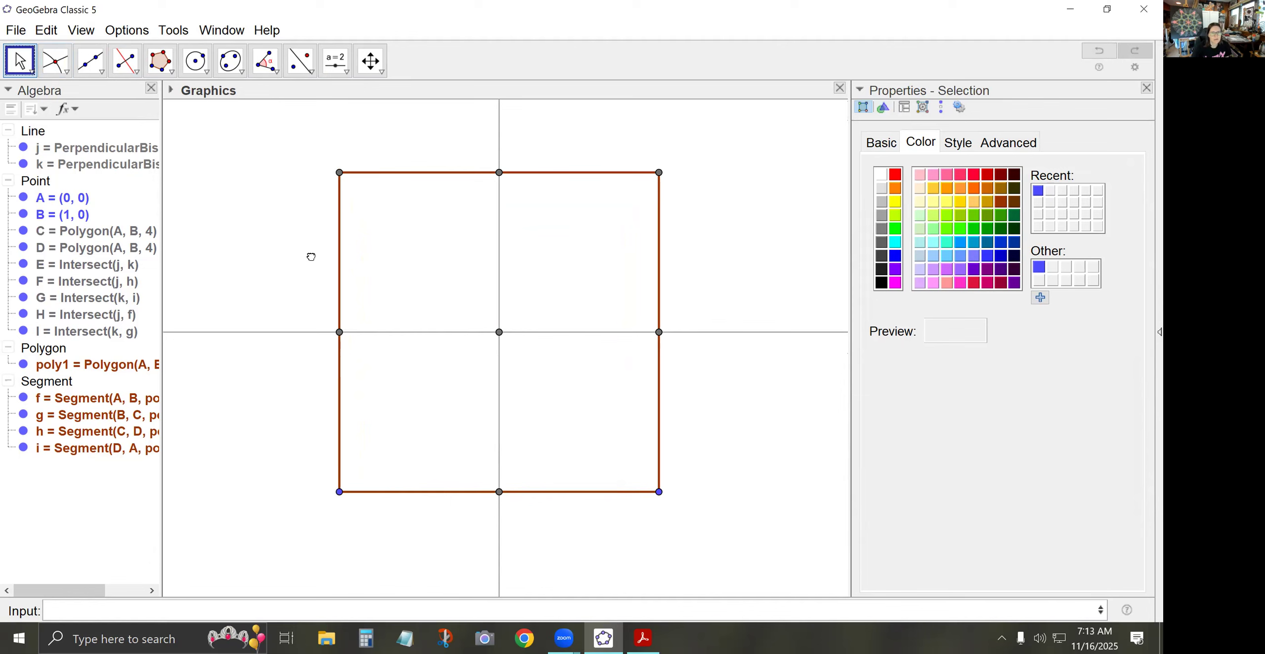
# - Rotate the upper side's midpoint F by -pi/6 about the square's centre E
pyautogui.moveTo(311, 254); pyautogui.dragTo(305, 263)
pyautogui.scroll(1, 361, 304)
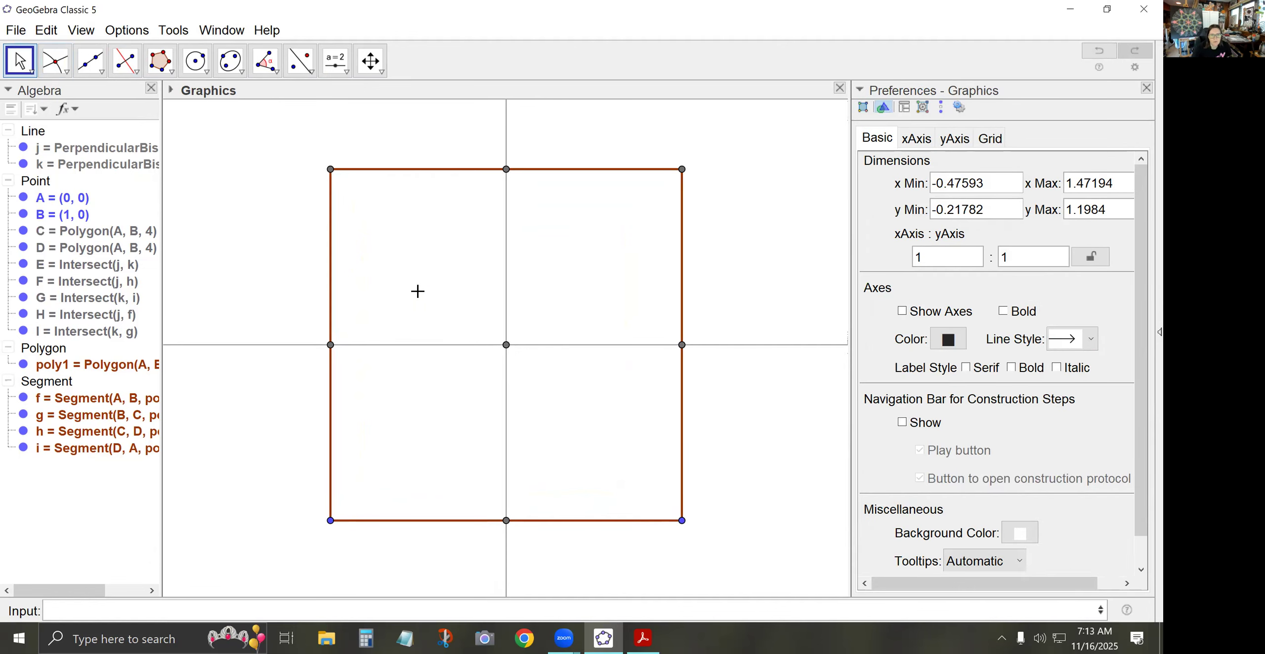
pyautogui.moveTo(417, 291); pyautogui.dragTo(388, 293)
pyautogui.scroll(1, 386, 291)
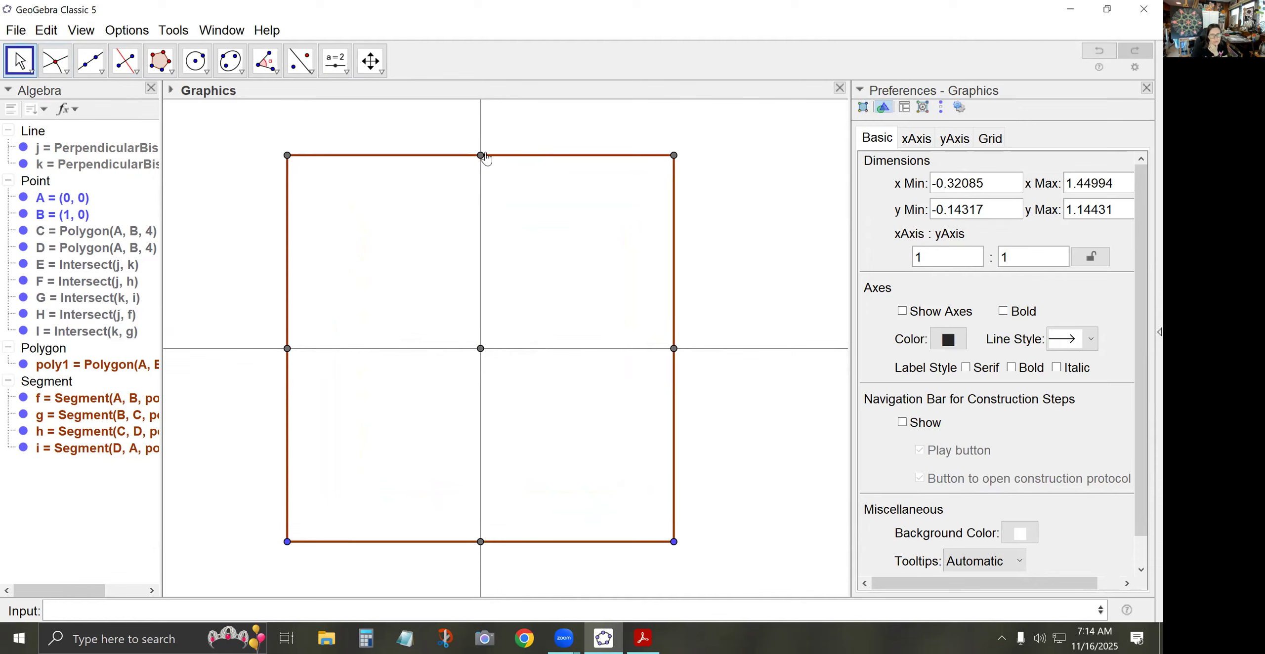
pyautogui.click(318, 608)
pyautogui.write('Rotate(')
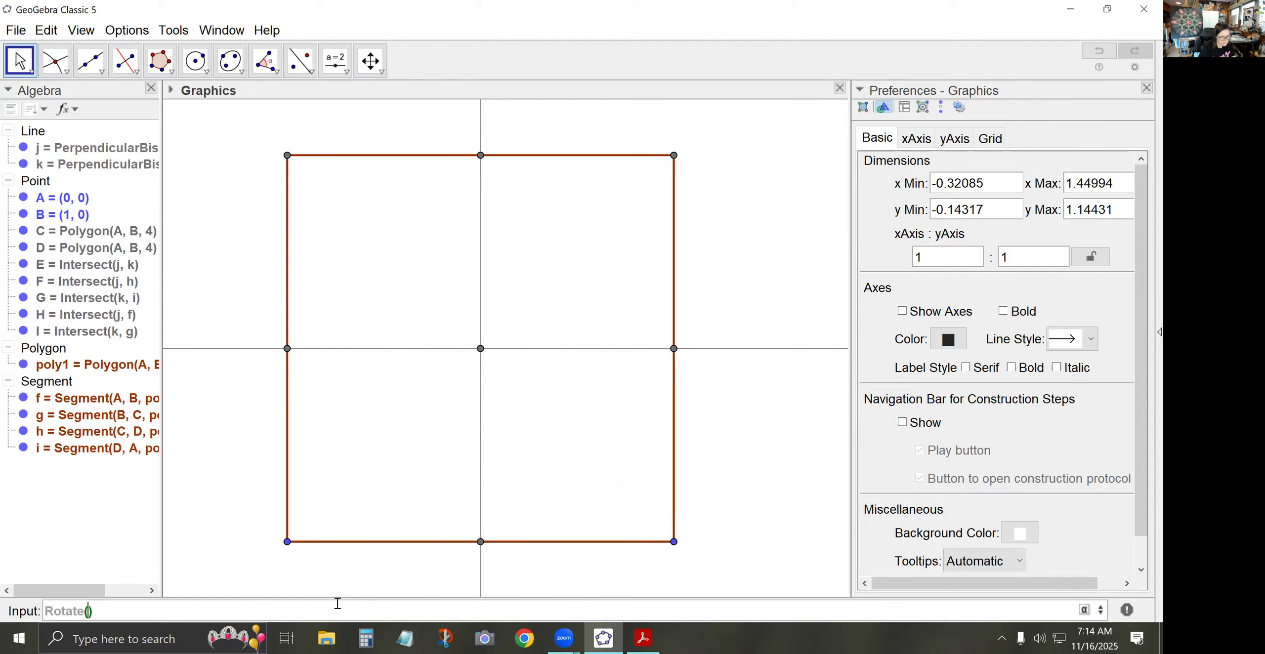
pyautogui.write('F,-pi/6')
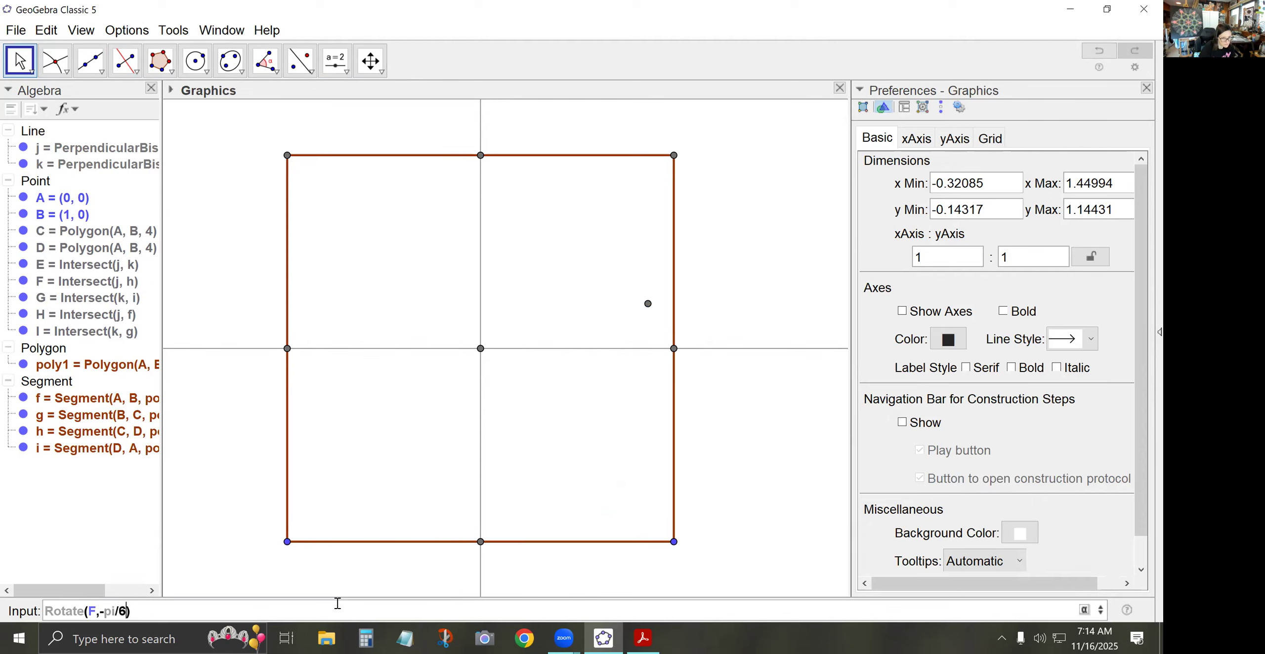
pyautogui.write(',E')
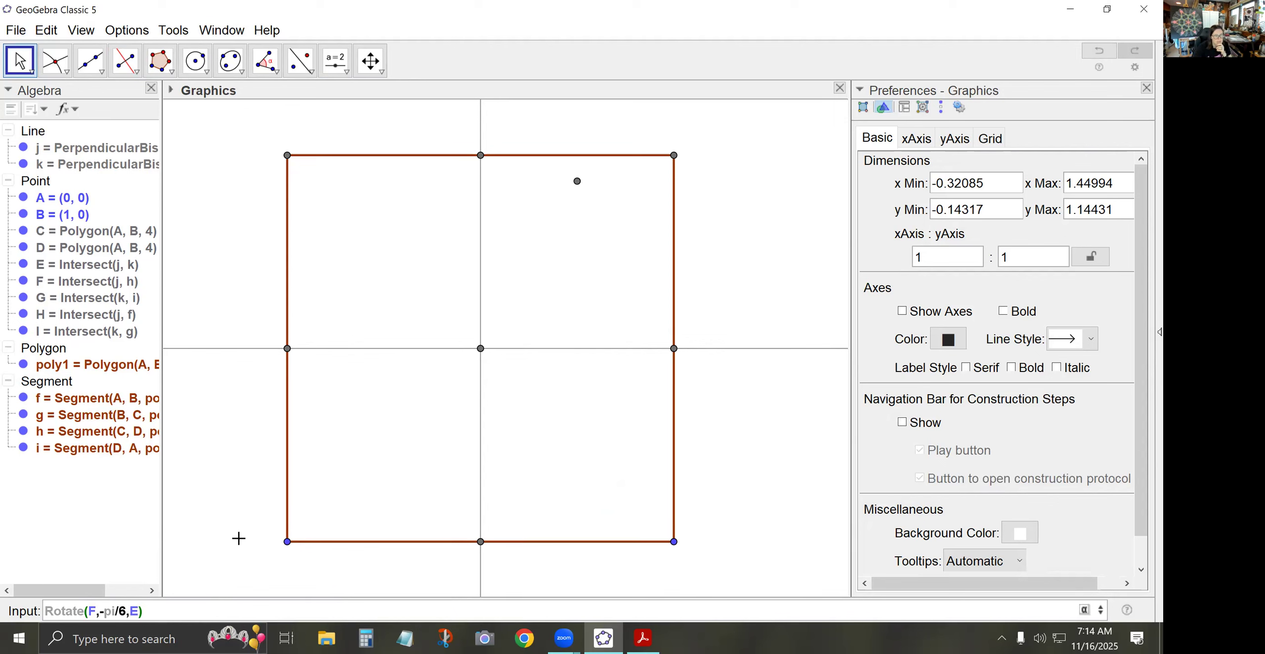
pyautogui.press('Return')
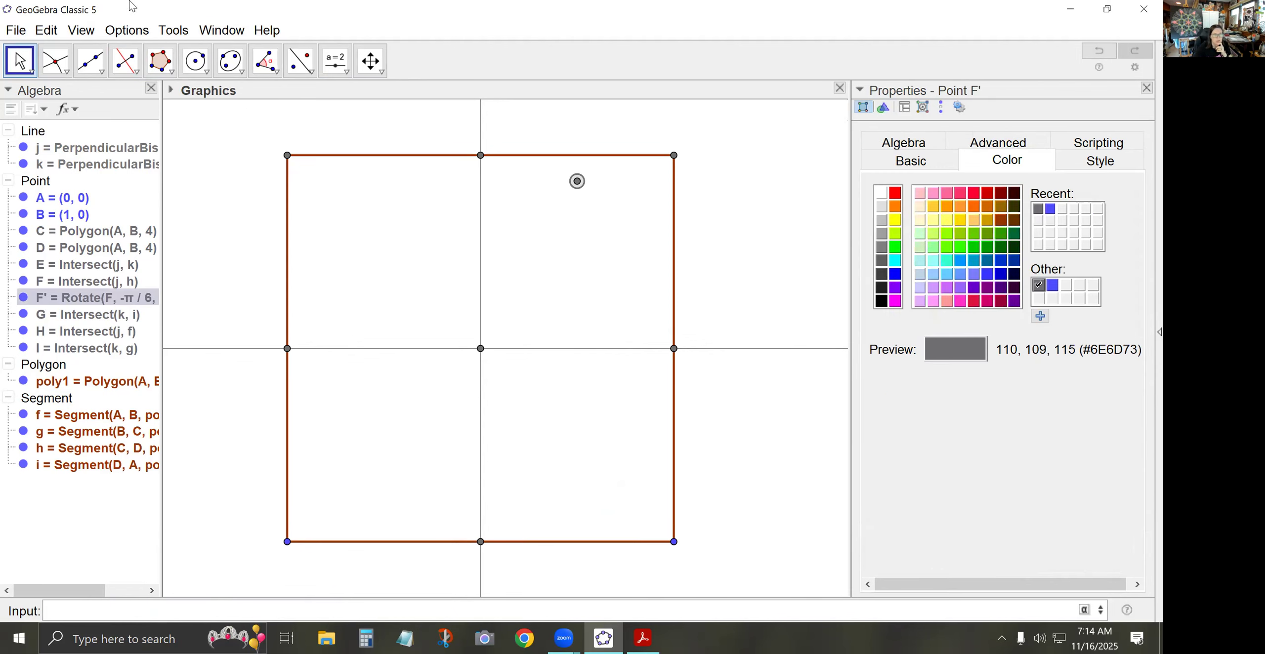
# - Draw a line through the centre E and the rotated point F', and hide that rotated point
pyautogui.click(91, 60)
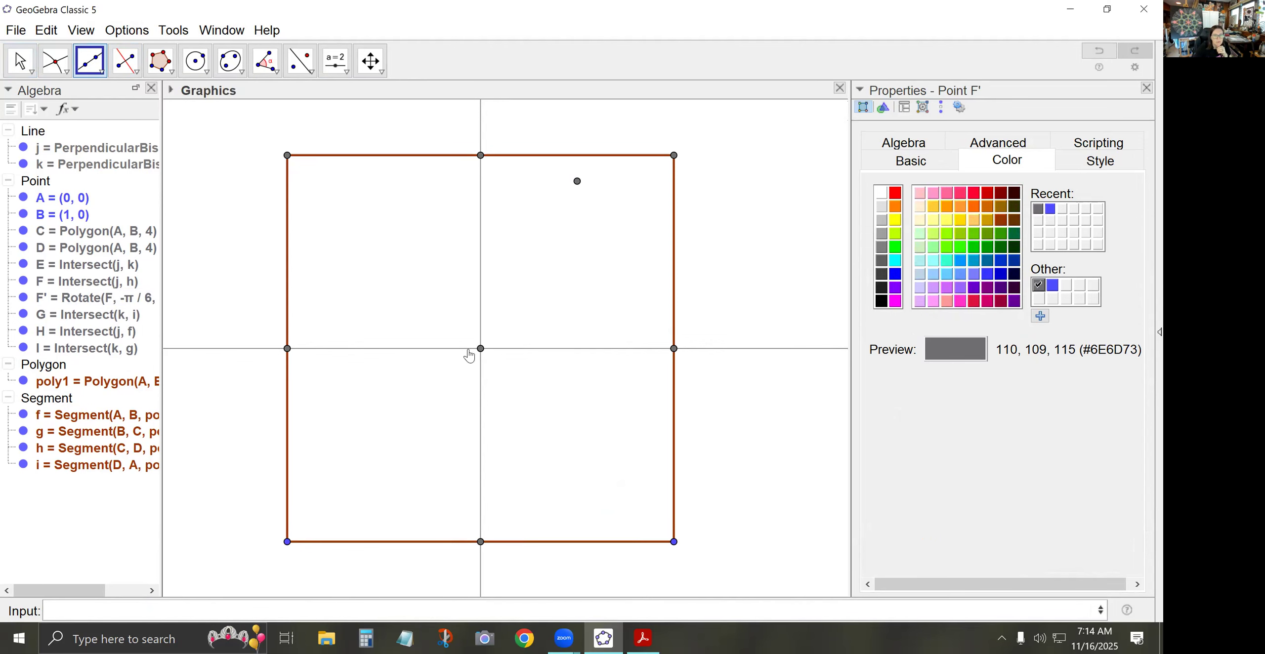
pyautogui.click(481, 348)
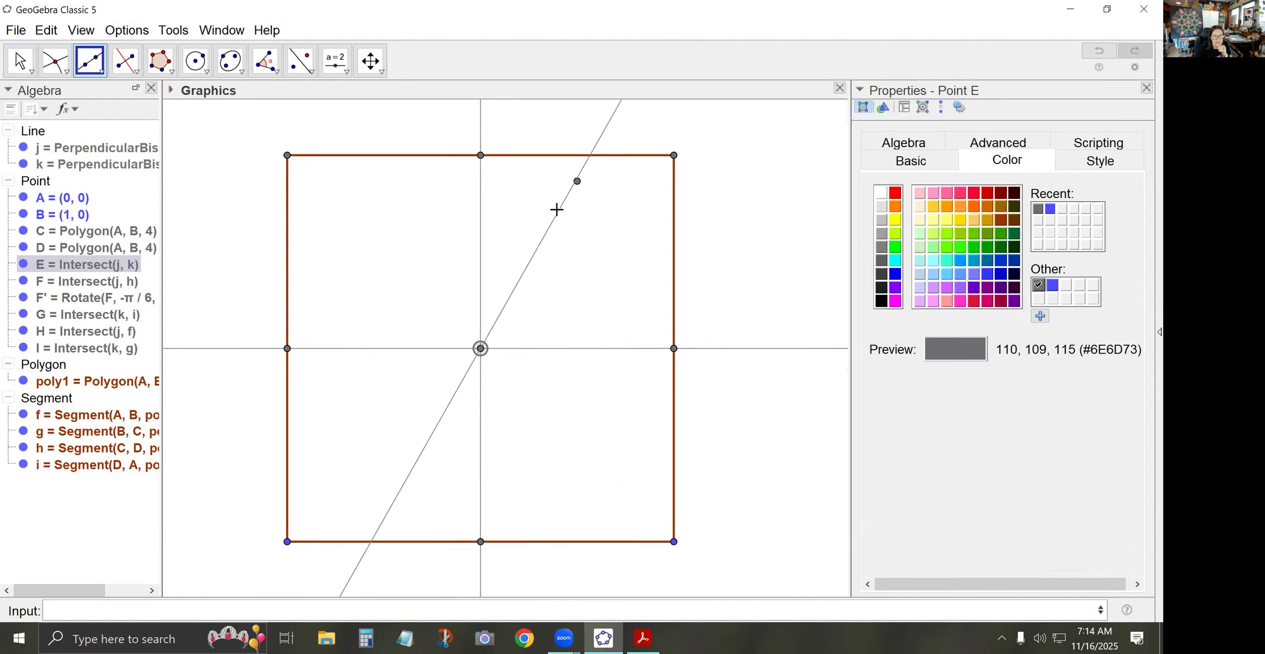
pyautogui.click(577, 182)
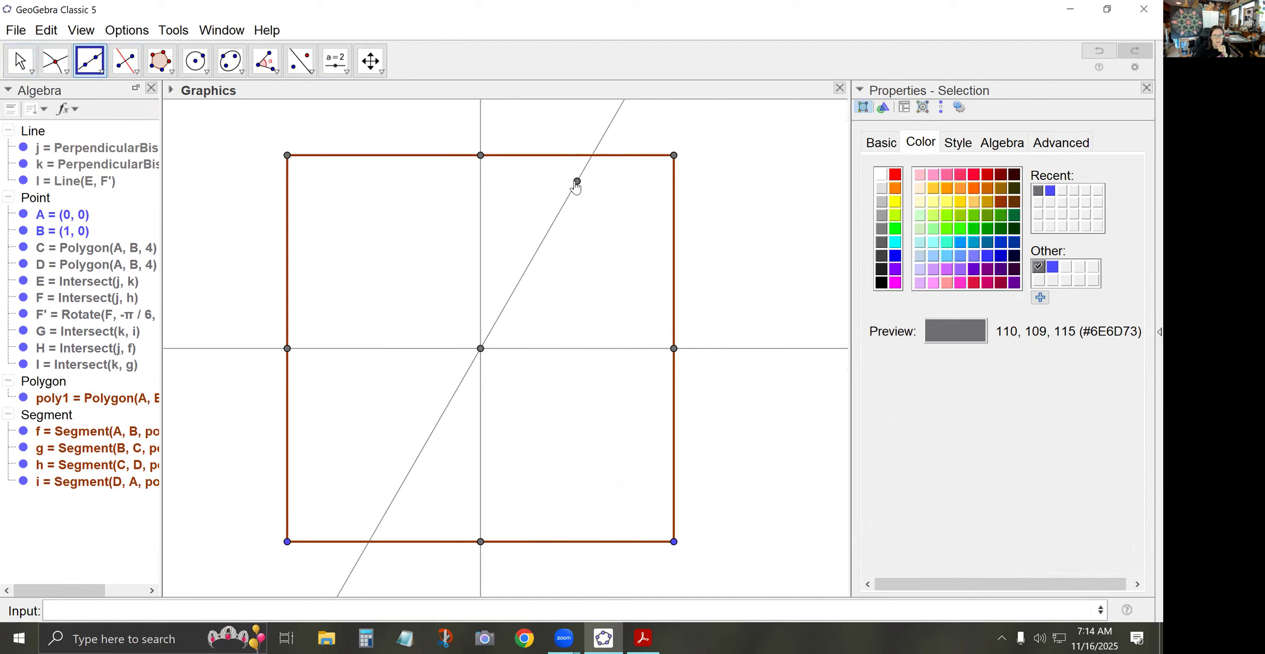
pyautogui.rightClick(576, 182)
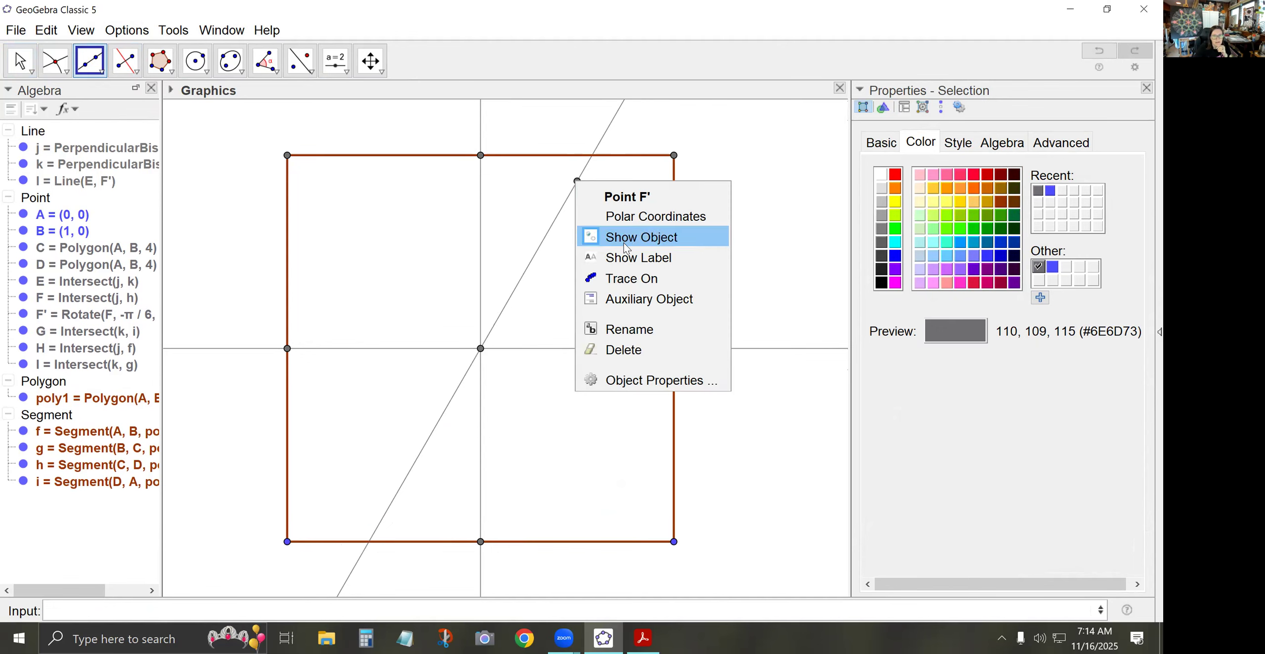
pyautogui.click(624, 239)
pyautogui.click(20, 61)
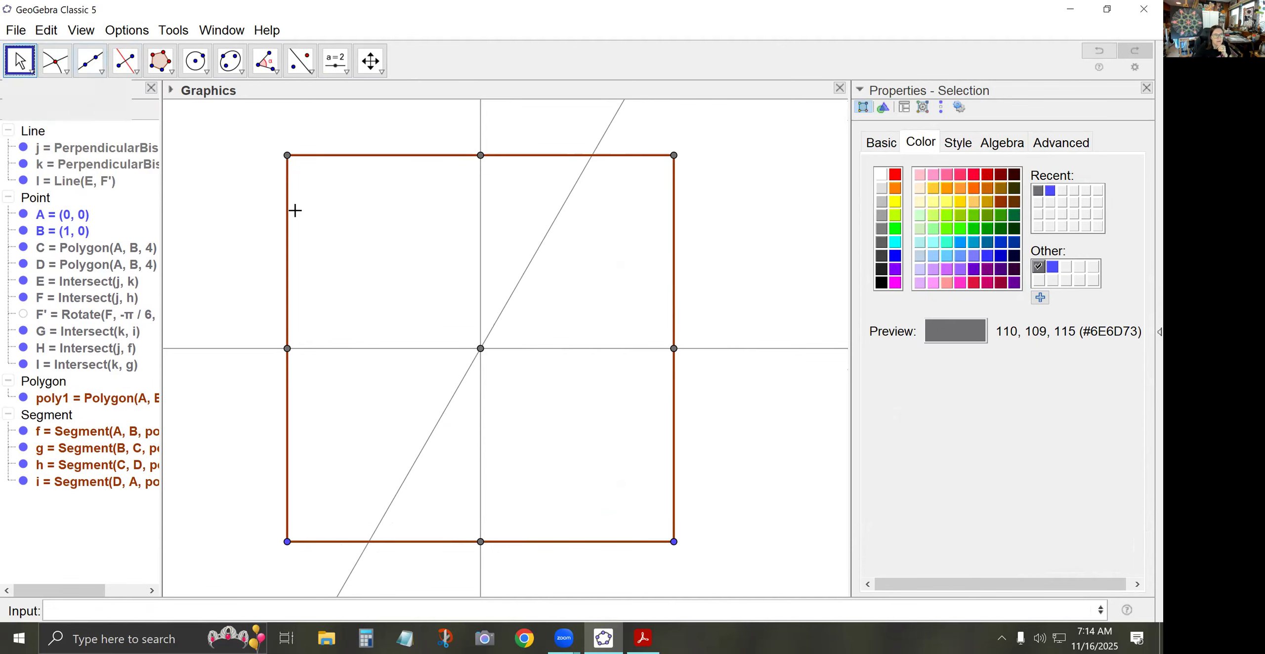
pyautogui.click(350, 243)
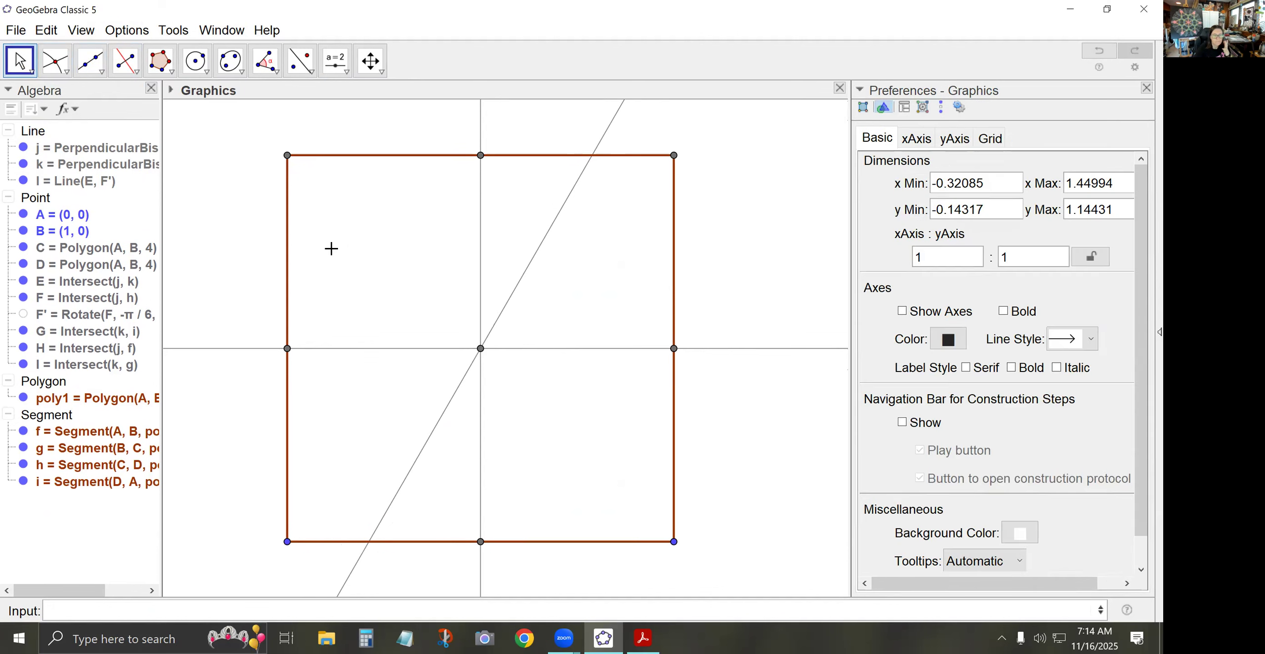
# - Check the Algebra view's sorting options and choose Definition for its object descriptions
pyautogui.click(23, 316)
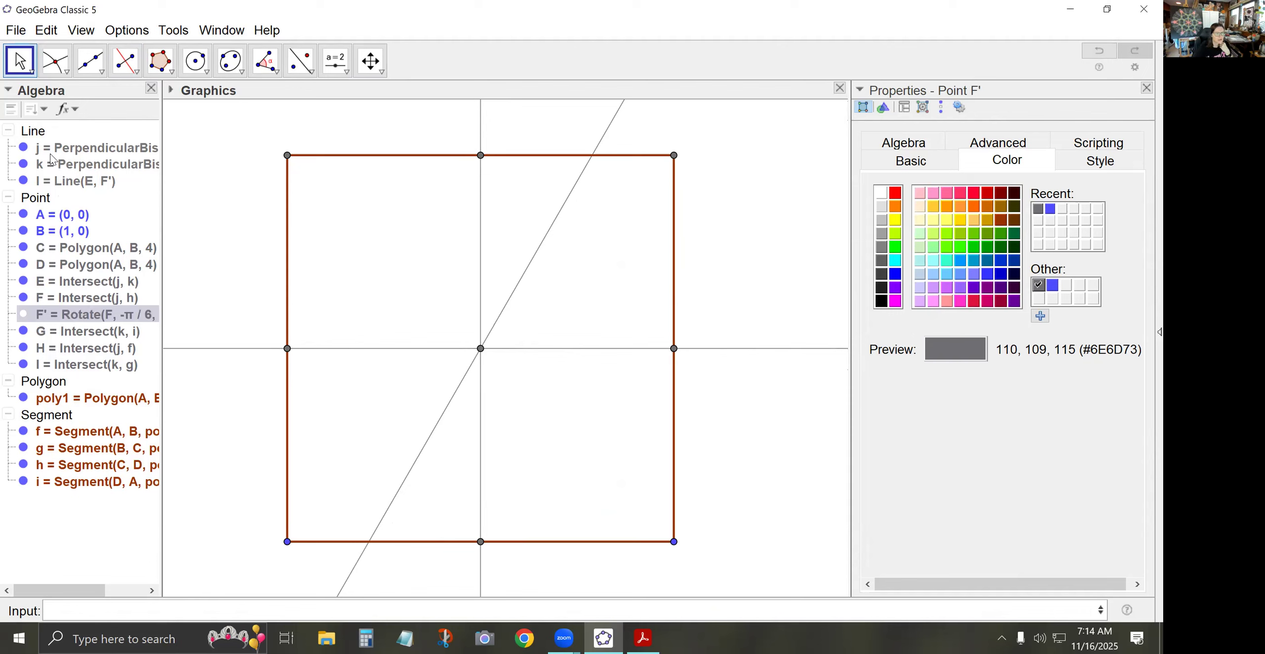
pyautogui.click(44, 109)
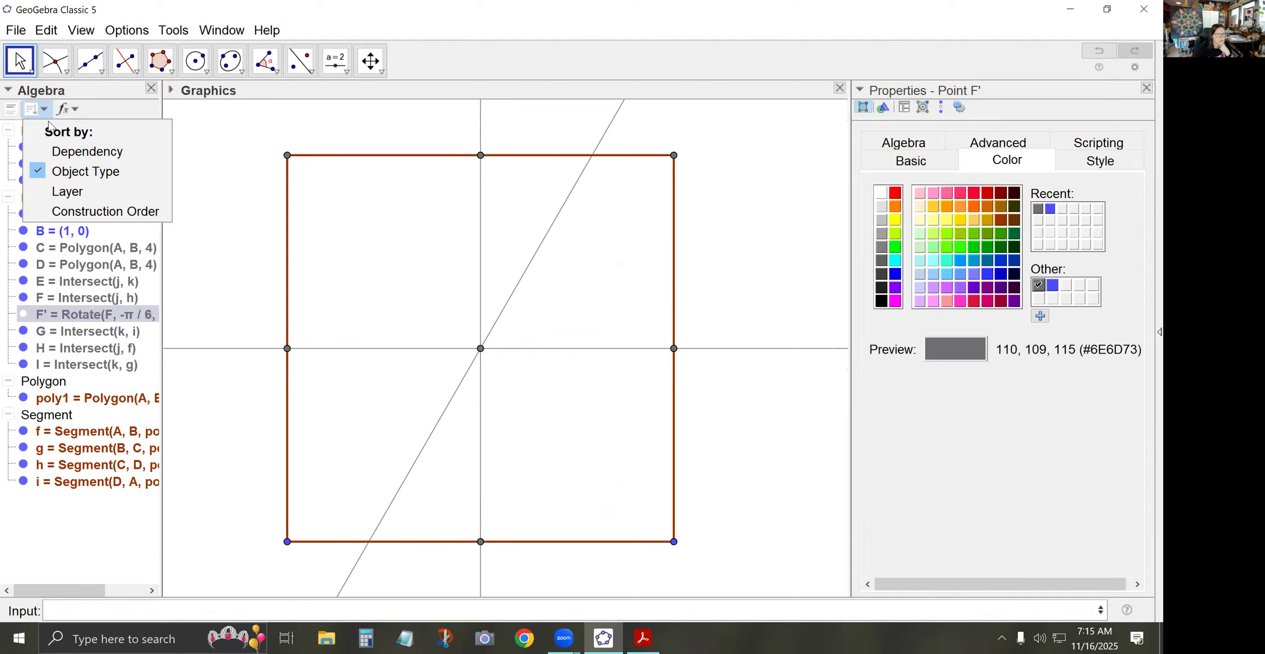
pyautogui.click(65, 109)
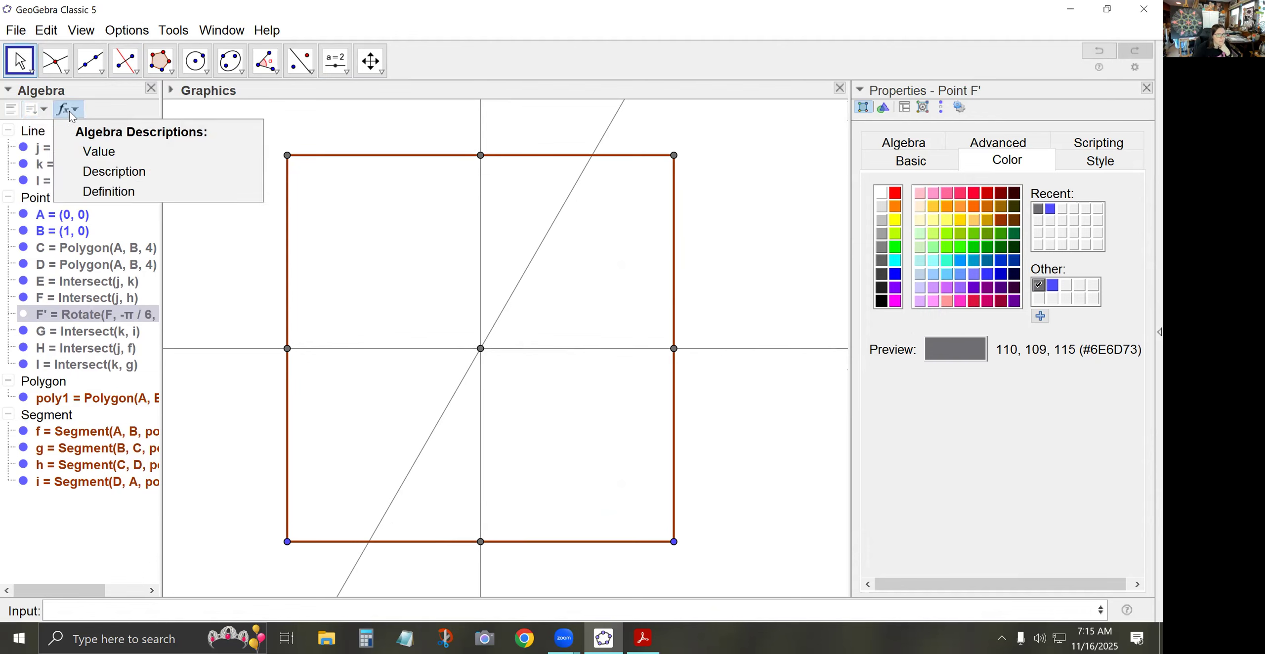
pyautogui.click(98, 198)
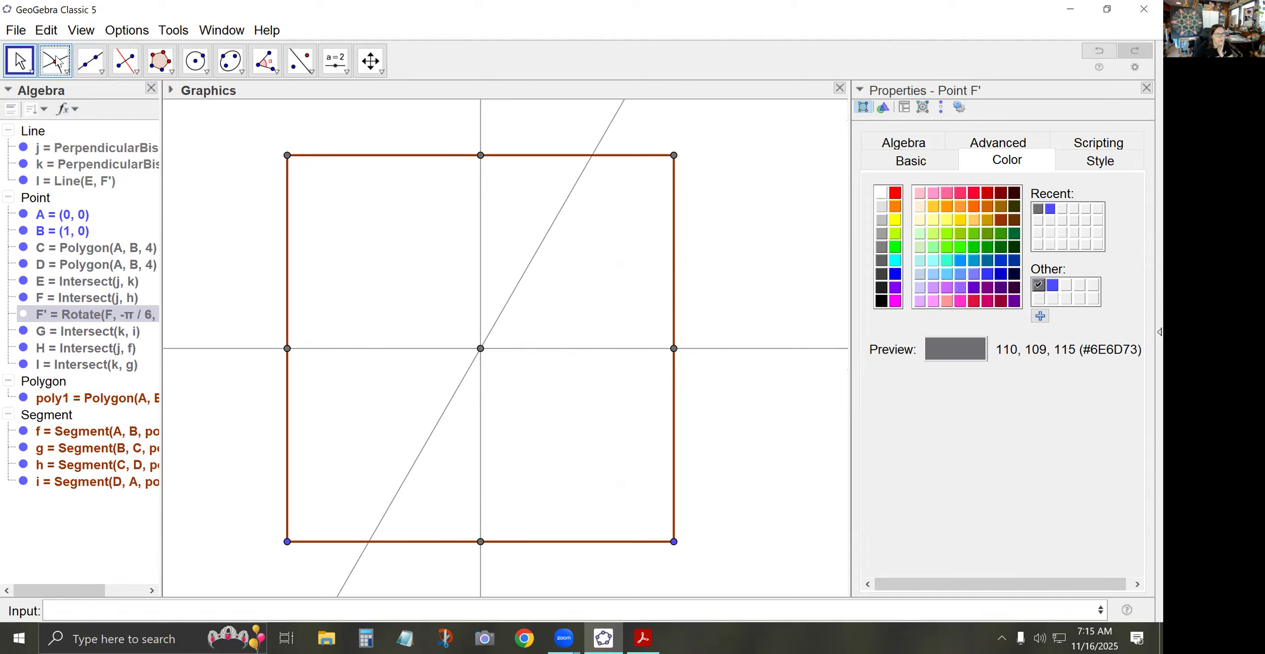
# - Mark the slanted line's intersection with the square's upper side and draw a circle centred there through corner C
pyautogui.click(55, 61)
pyautogui.click(593, 158)
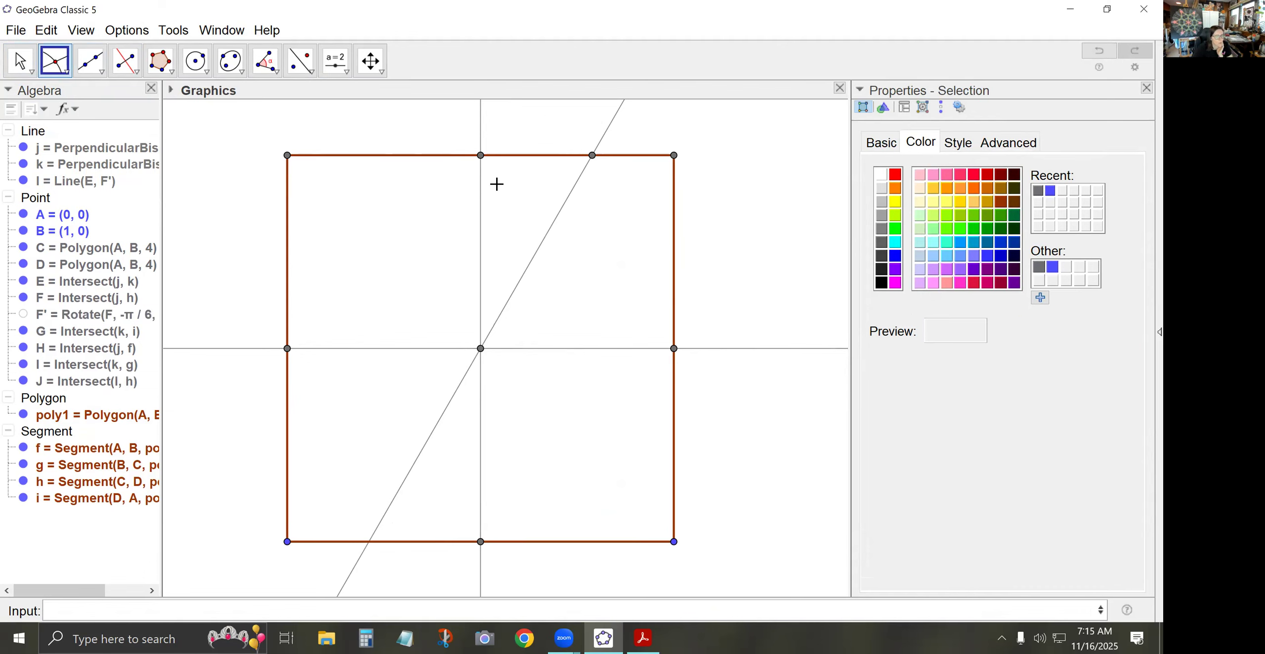
pyautogui.click(196, 60)
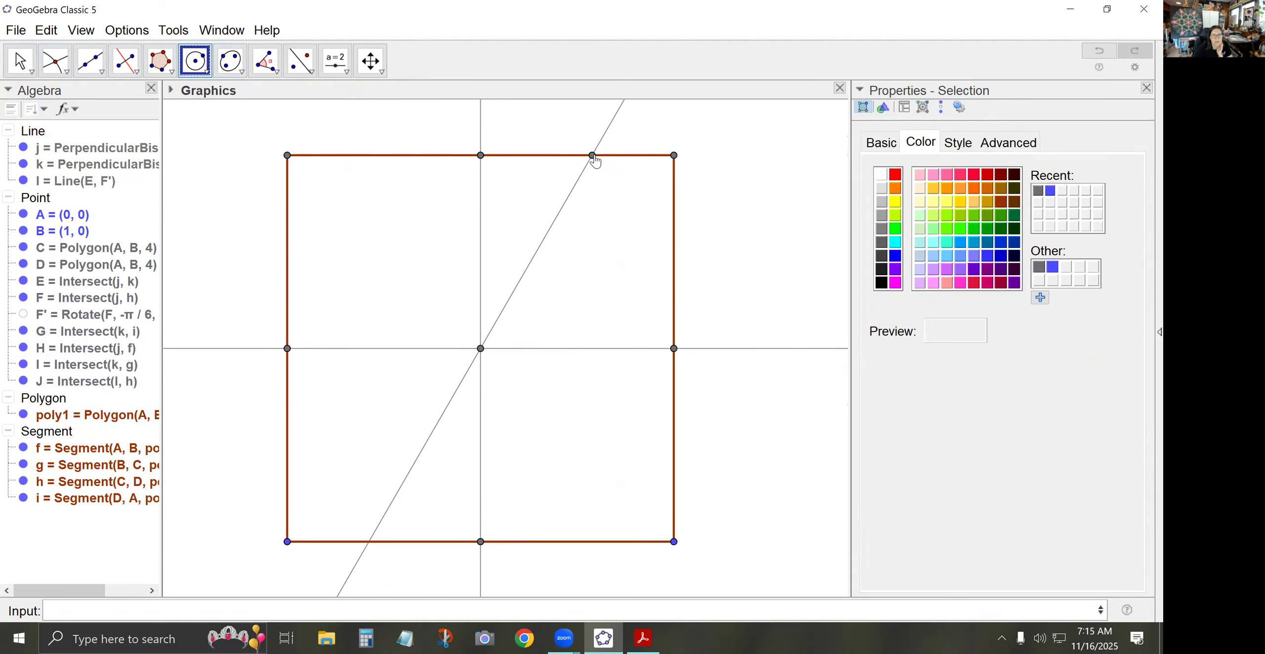
pyautogui.click(594, 156)
pyautogui.click(674, 156)
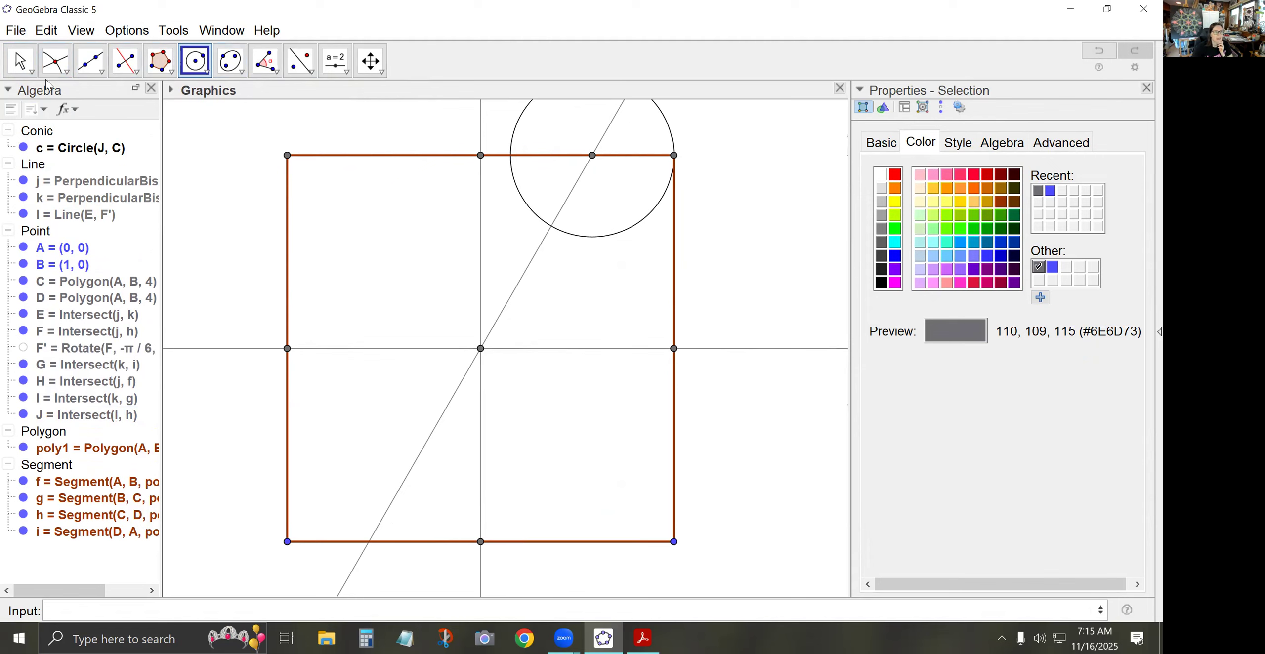
# - Mark the circle's intersection with the slanted line inside the square and construct a perpendicular to that line through it
pyautogui.click(55, 60)
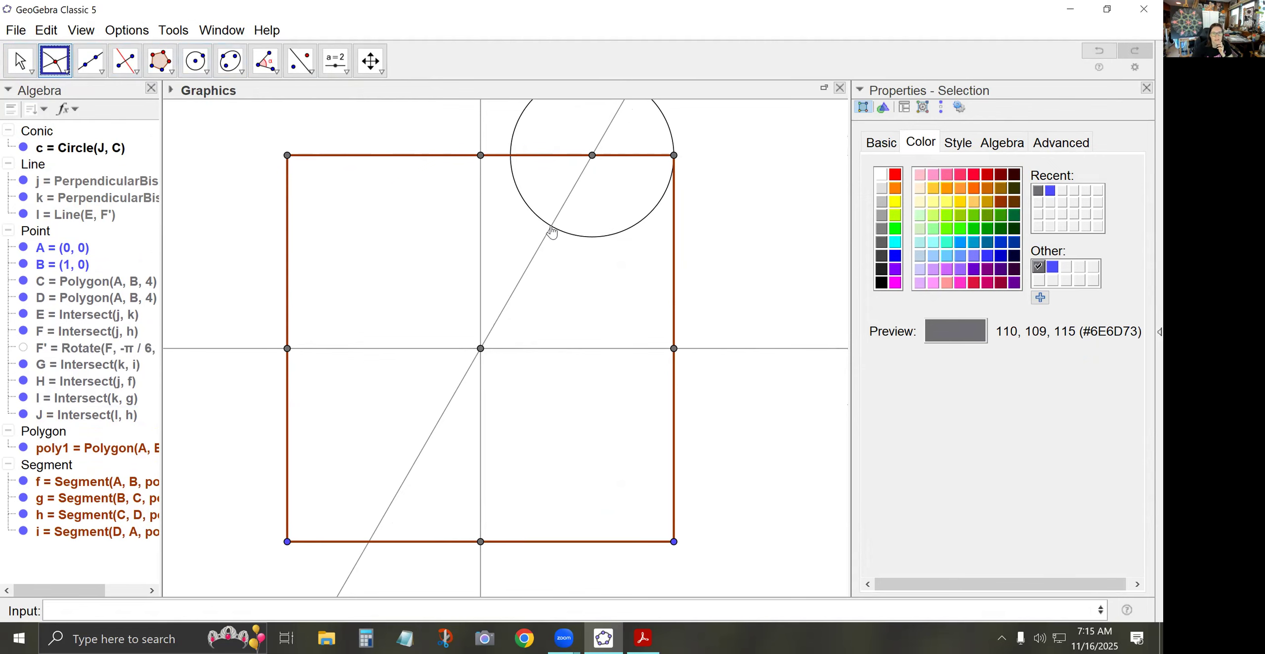
pyautogui.click(551, 228)
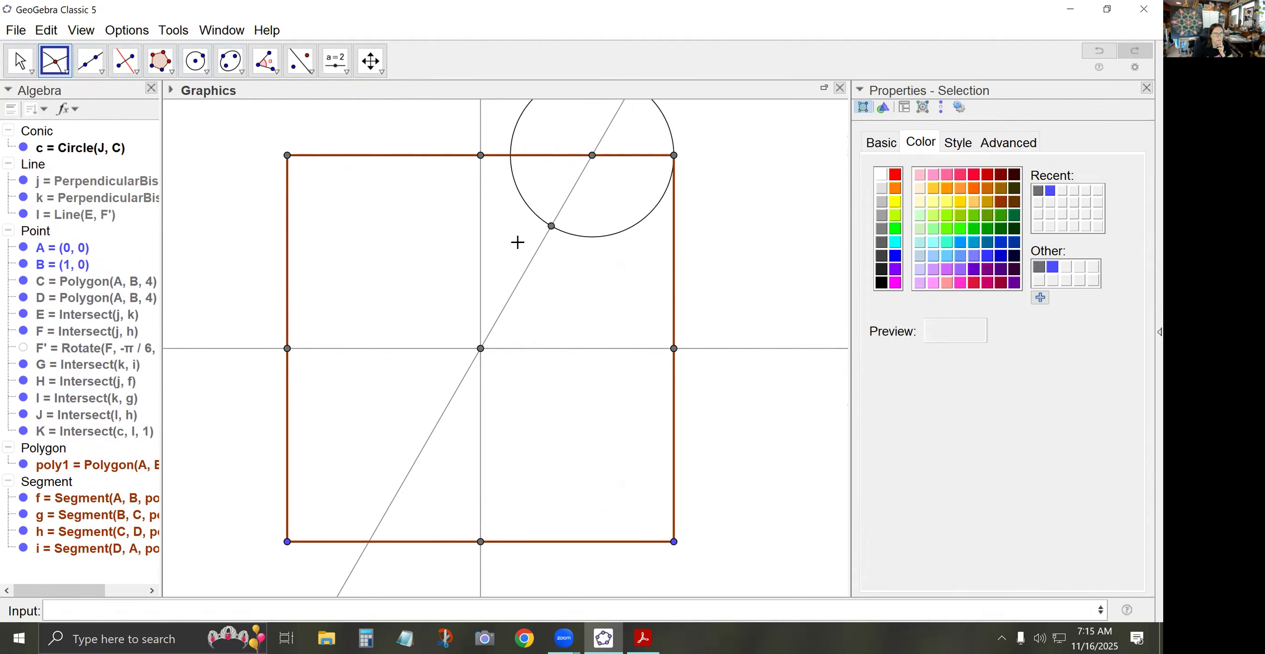
pyautogui.click(135, 70)
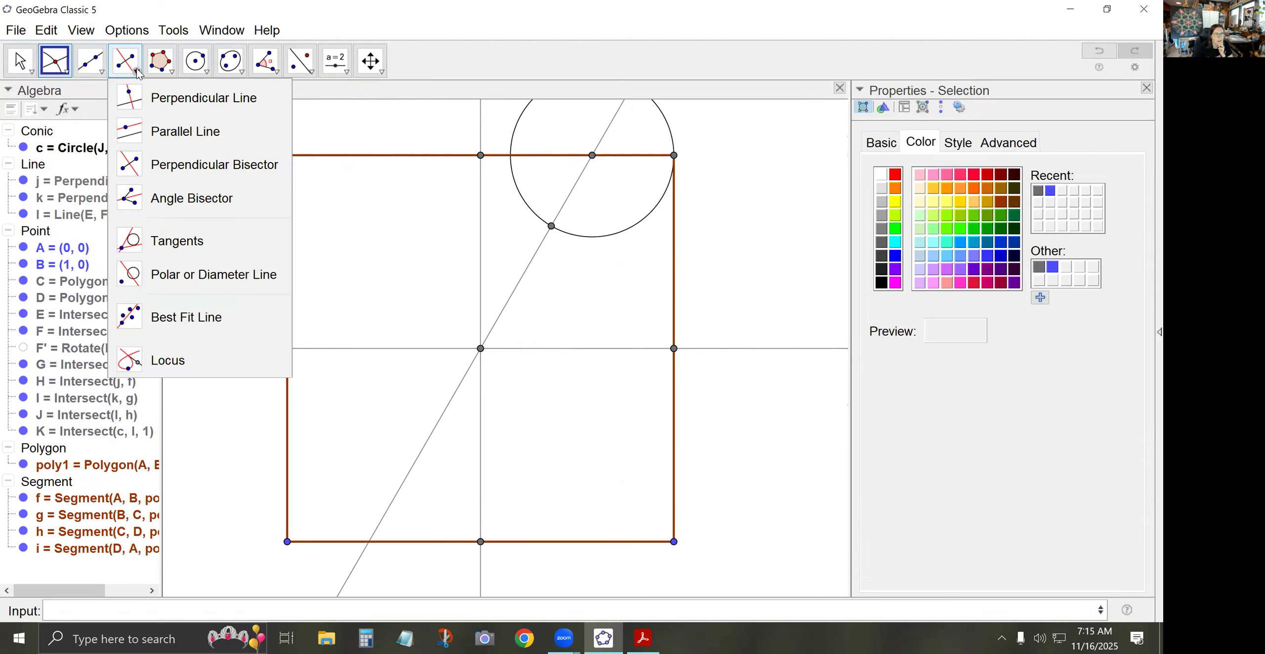
pyautogui.click(157, 104)
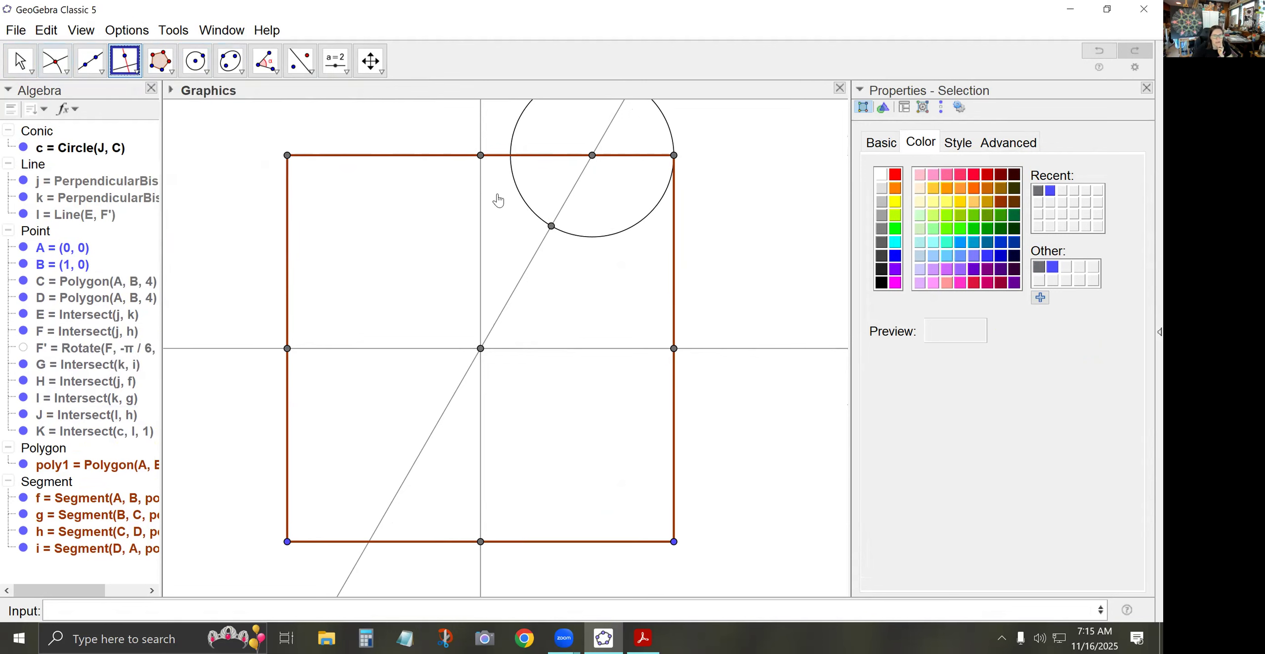
pyautogui.click(533, 258)
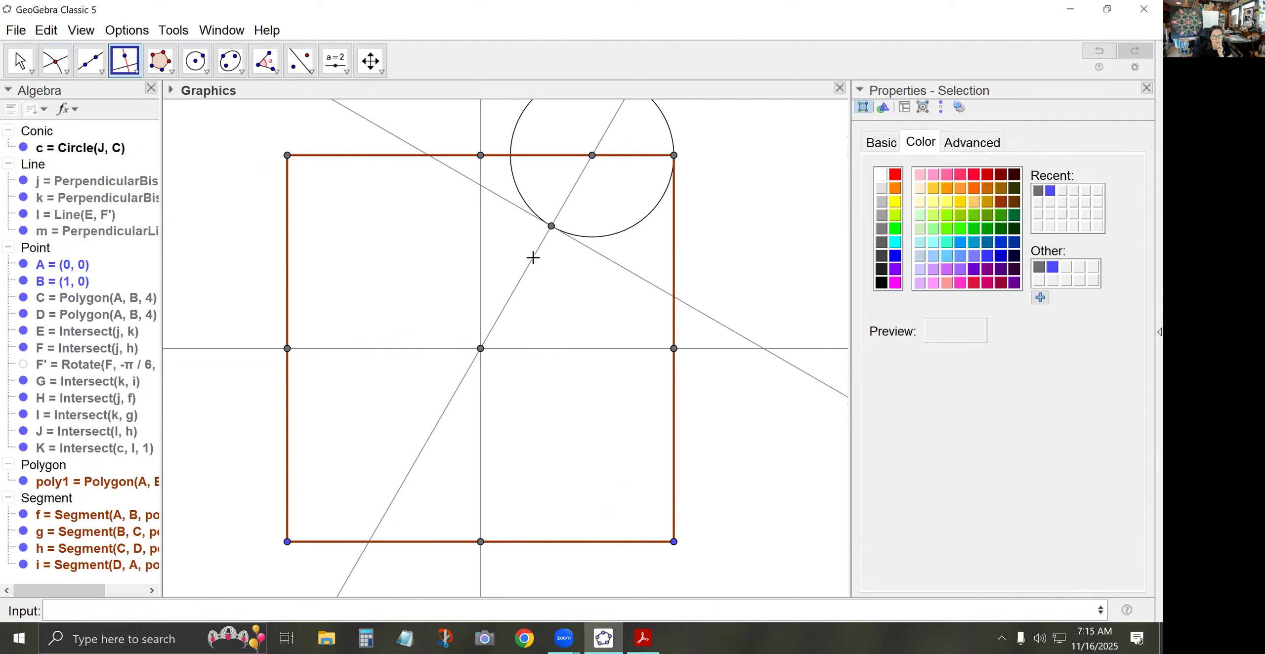
# - Mark where the new perpendicular meets the square's upper side and construct a line perpendicular to that side through this point
pyautogui.click(55, 61)
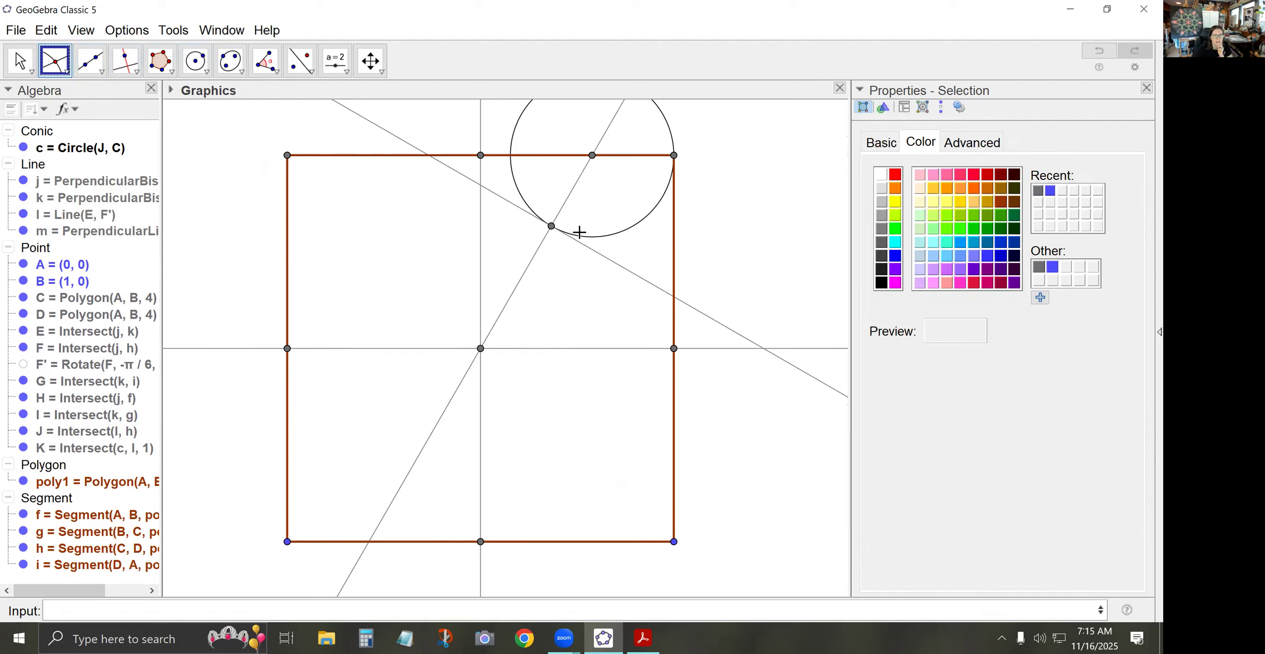
pyautogui.click(428, 157)
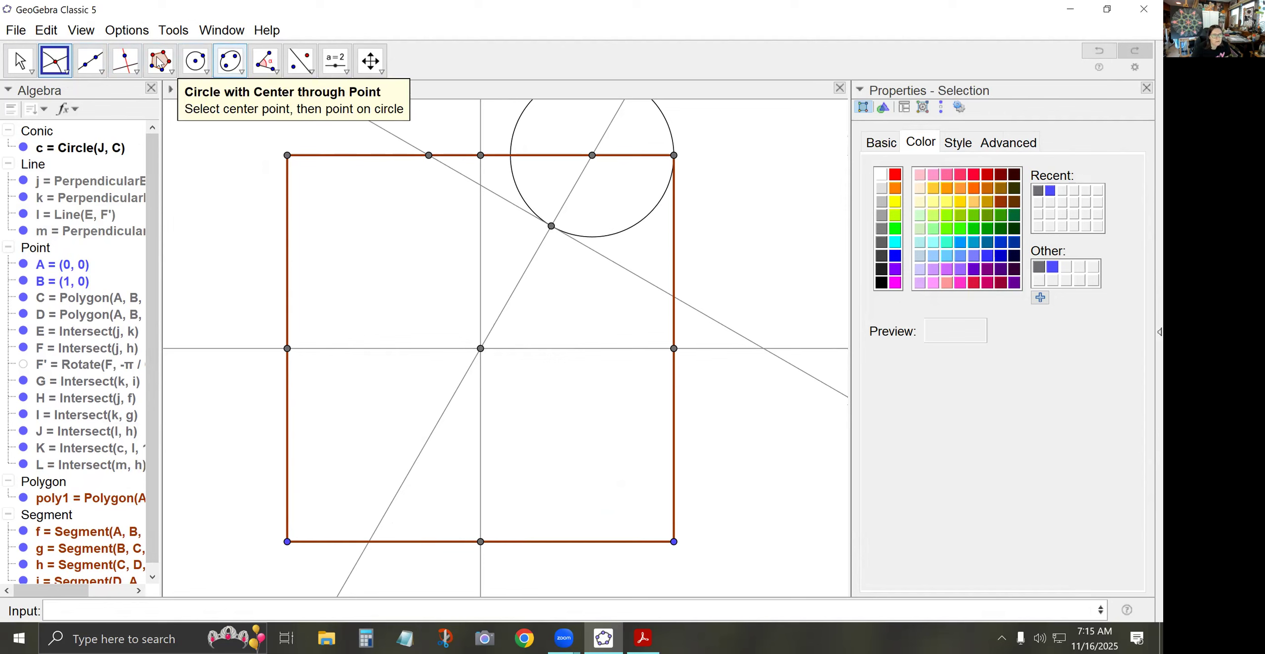
pyautogui.click(127, 61)
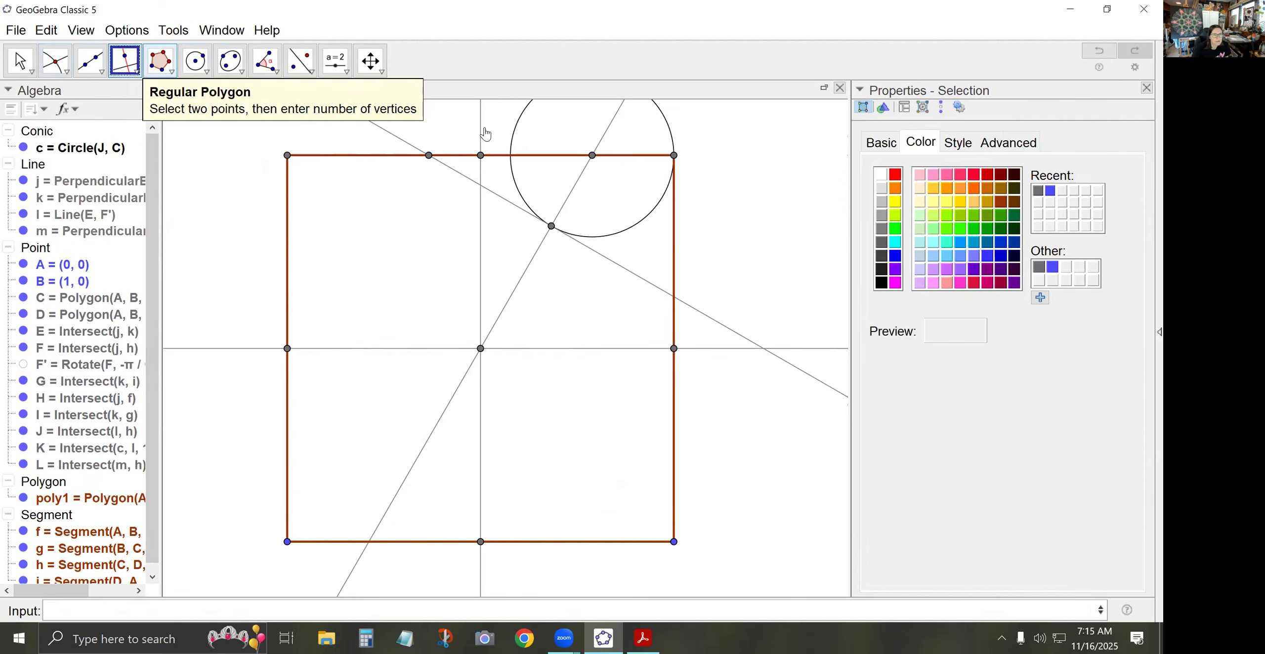
pyautogui.click(428, 157)
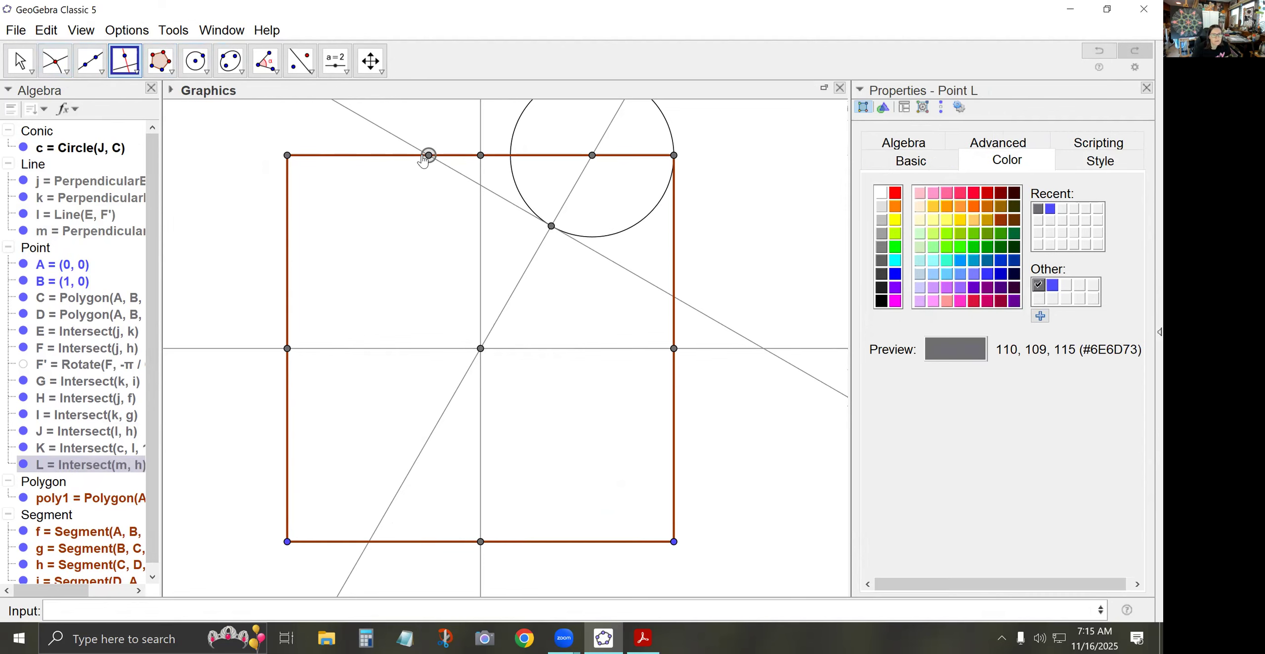
pyautogui.click(391, 156)
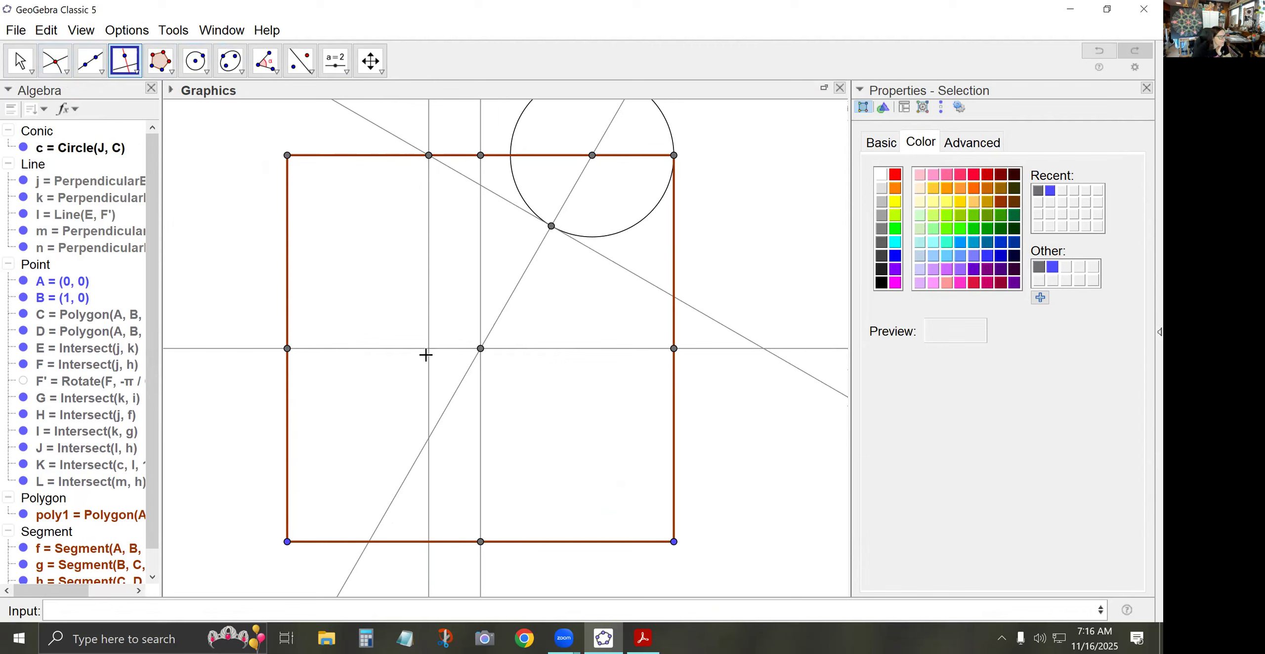
# - Reflect the slanted line through E across the vertical bisector and mark the reflection's intersection with the vertical line through L
pyautogui.click(300, 60)
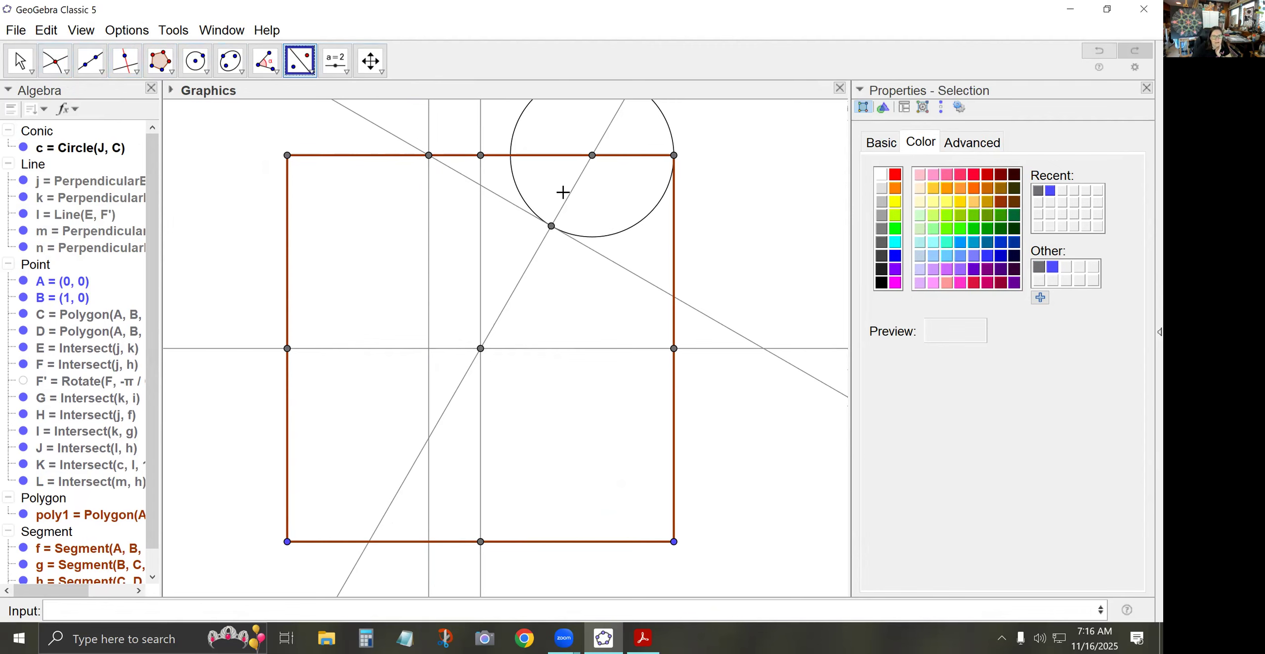
pyautogui.click(519, 286)
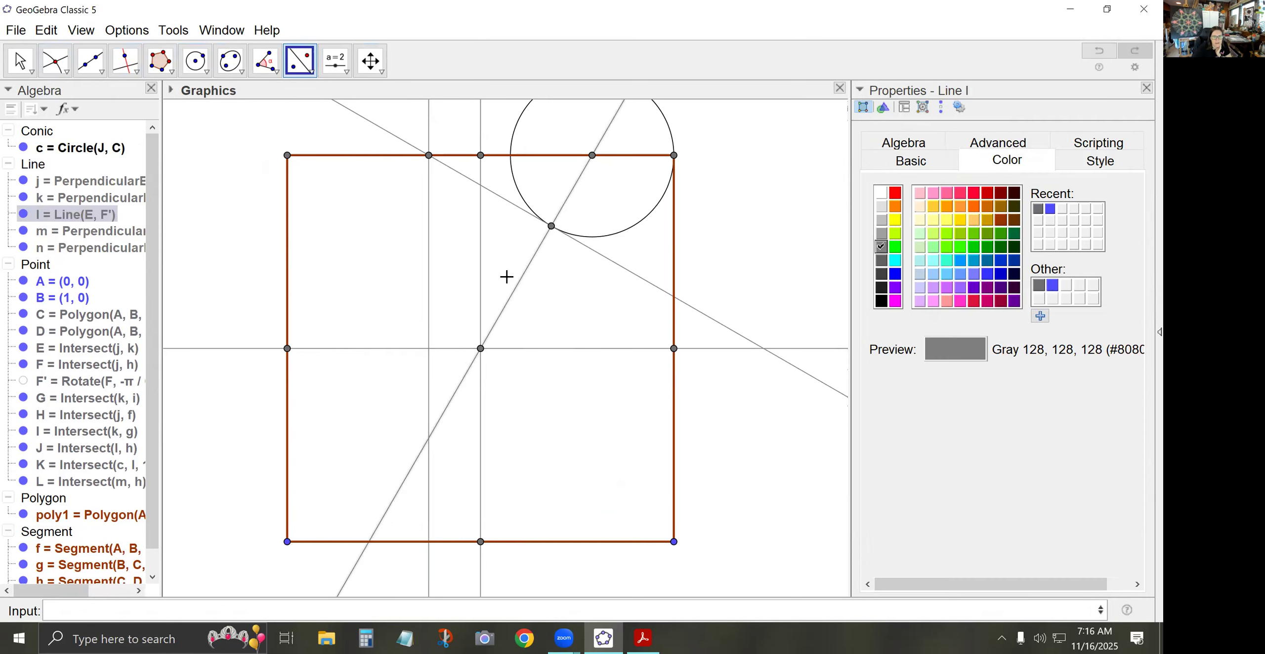
pyautogui.click(481, 263)
pyautogui.click(54, 60)
pyautogui.click(429, 260)
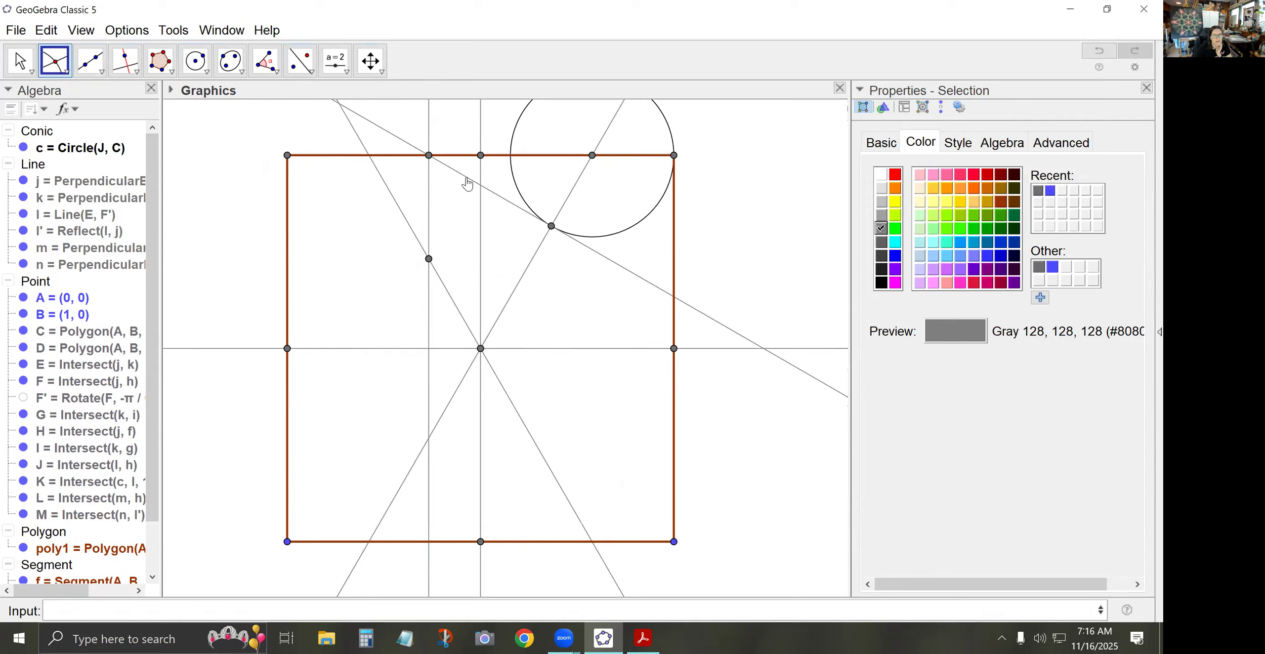
pyautogui.press('Escape')
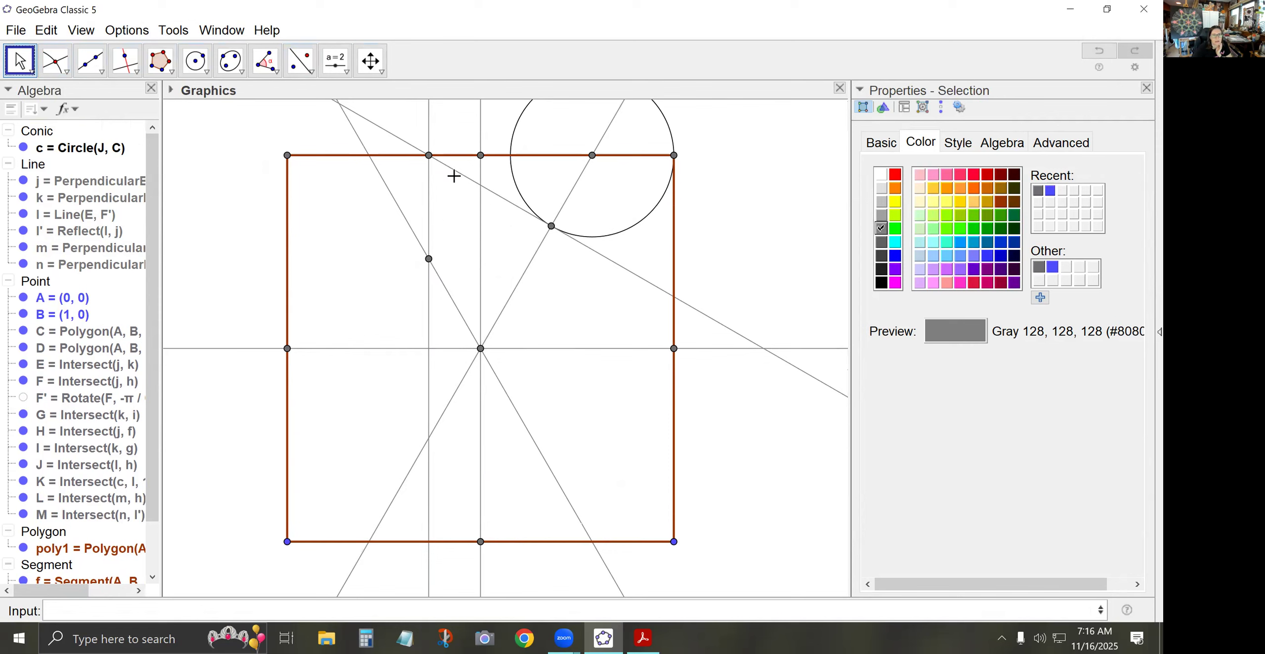
# - Construct a perpendicular to slanted line m through L on the square's upper side and mark its intersection with the square's left side
pyautogui.click(454, 176)
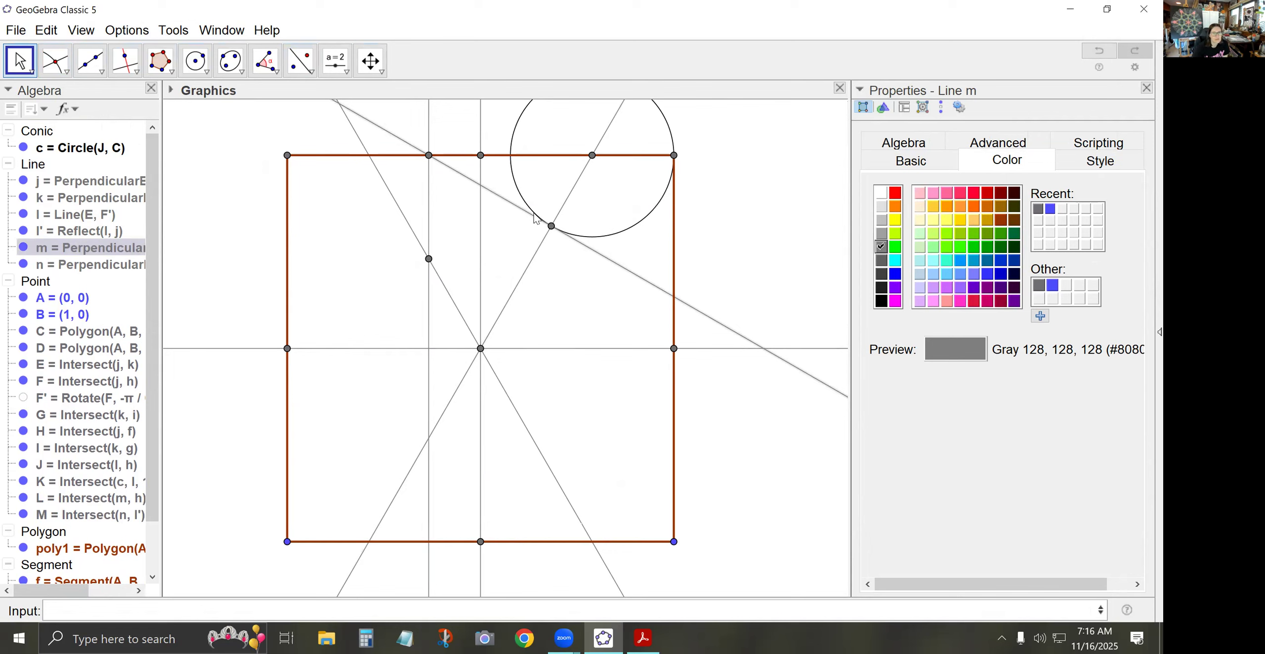
pyautogui.click(124, 66)
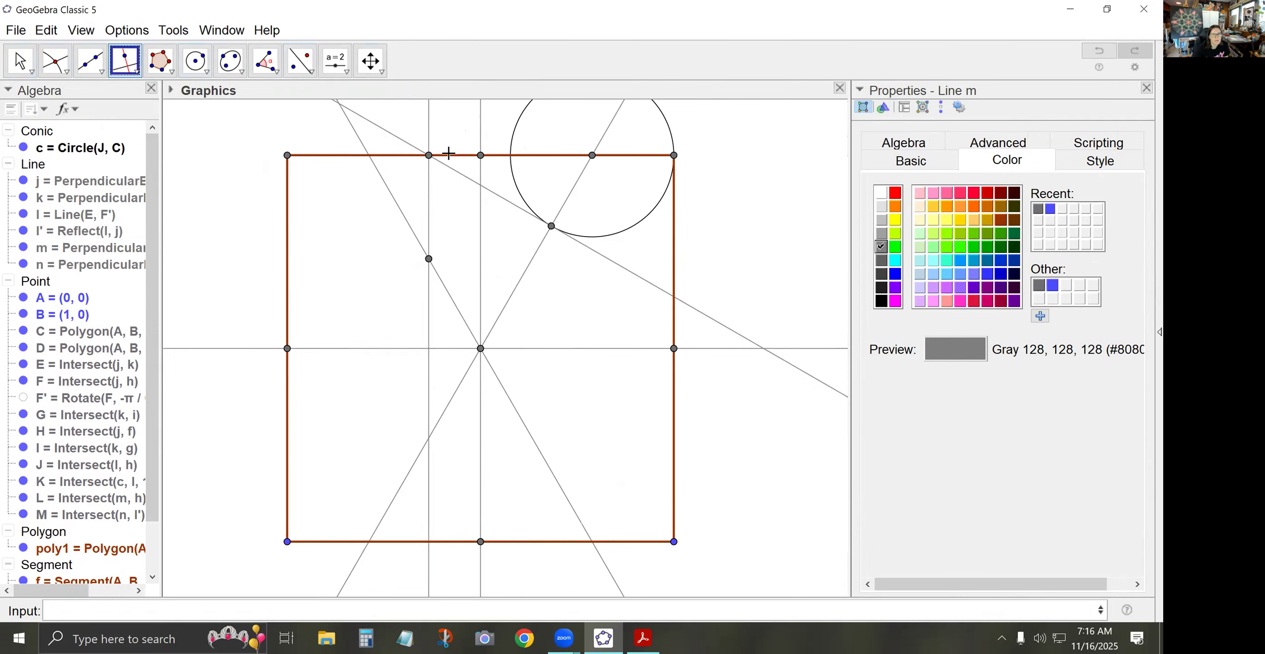
pyautogui.click(429, 156)
pyautogui.click(383, 130)
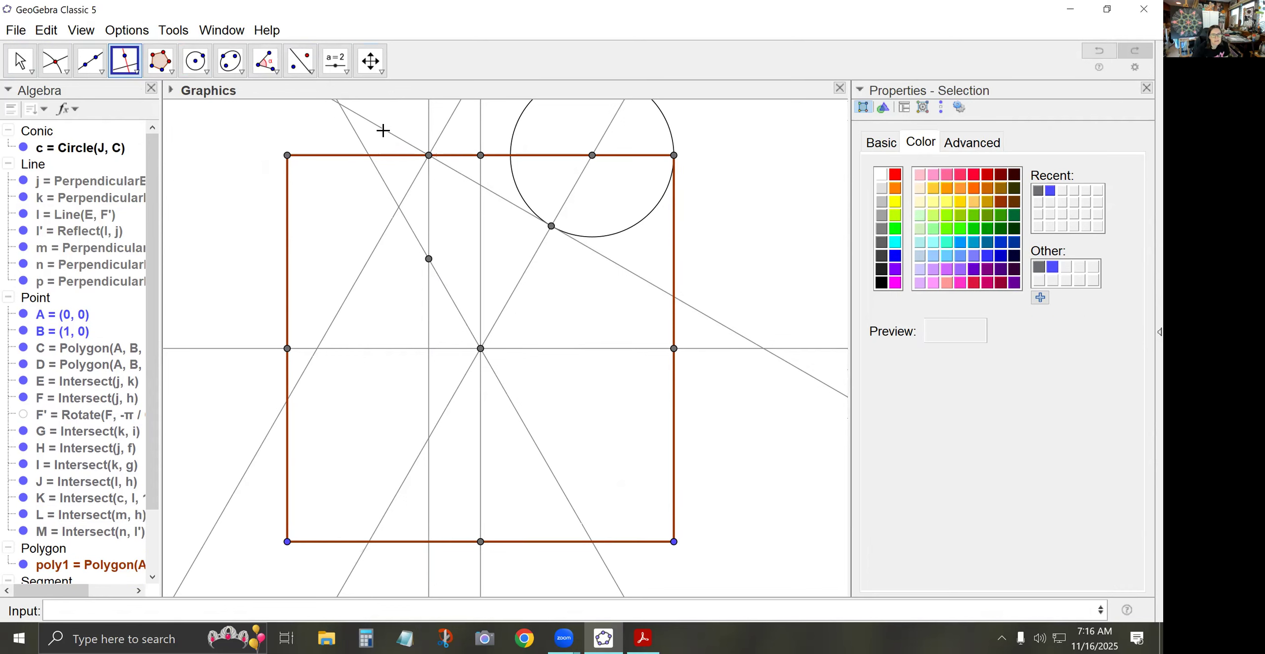
pyautogui.click(54, 62)
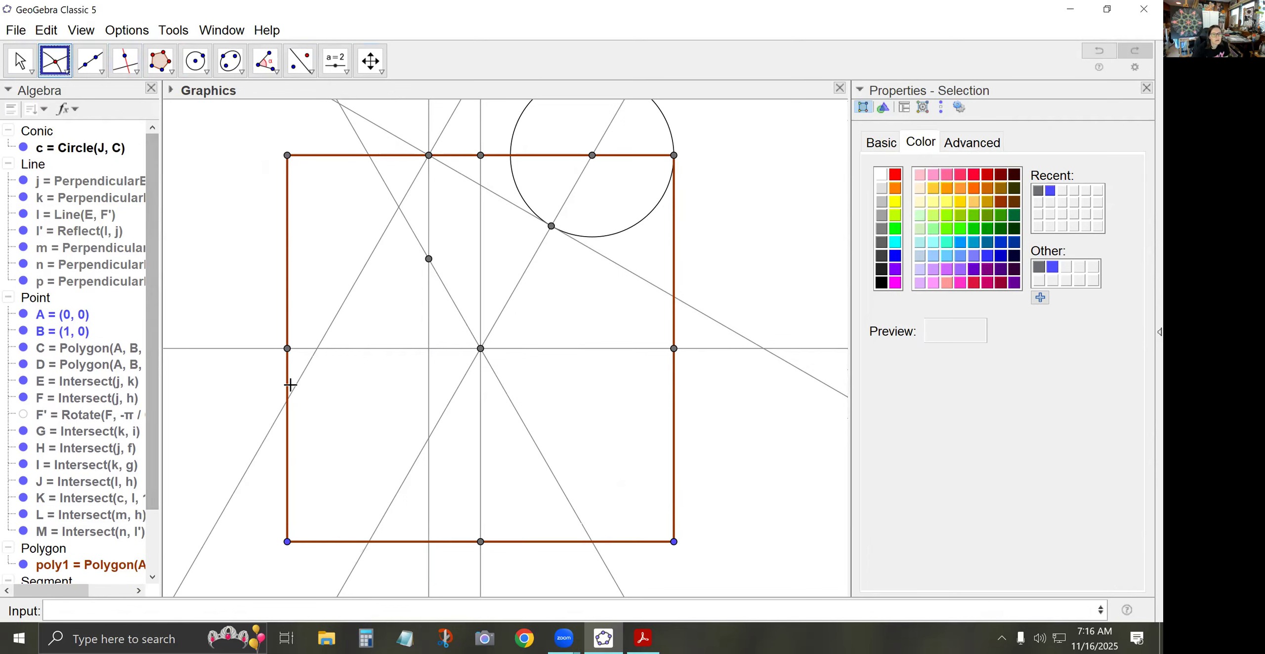
pyautogui.click(286, 401)
# - Construct a perpendicular to the new slanted line through N and mark its intersection with the square's lower side
pyautogui.click(125, 61)
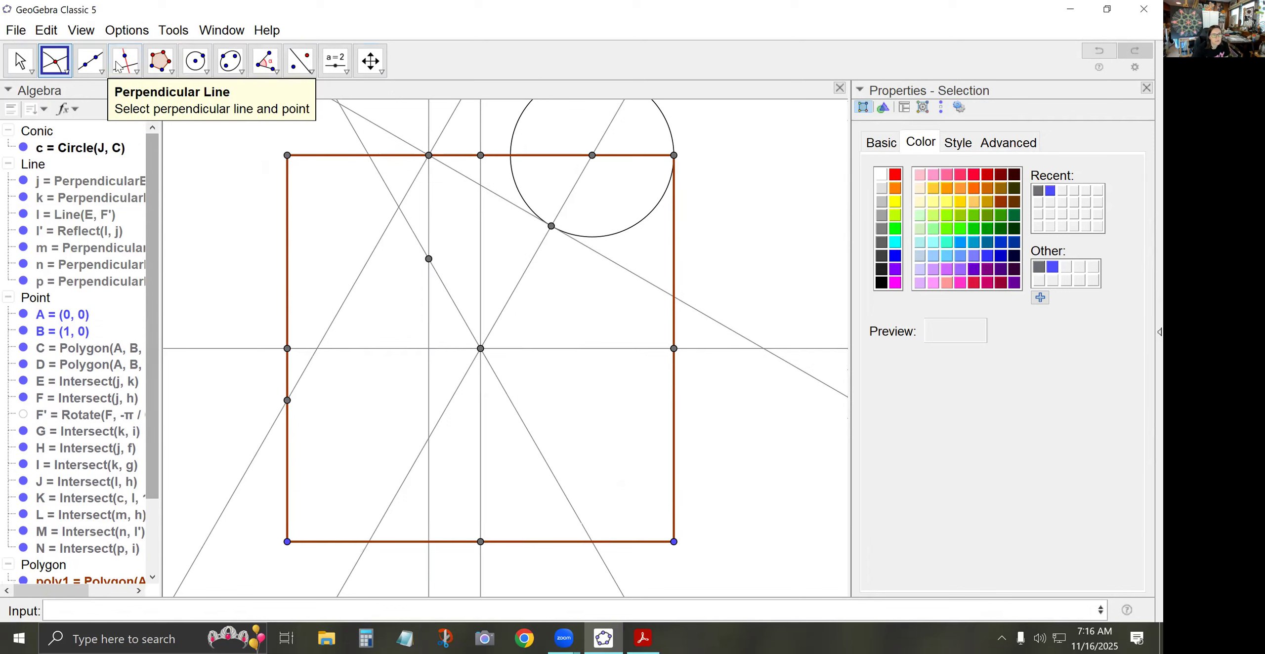
pyautogui.click(302, 372)
pyautogui.click(288, 401)
pyautogui.click(54, 61)
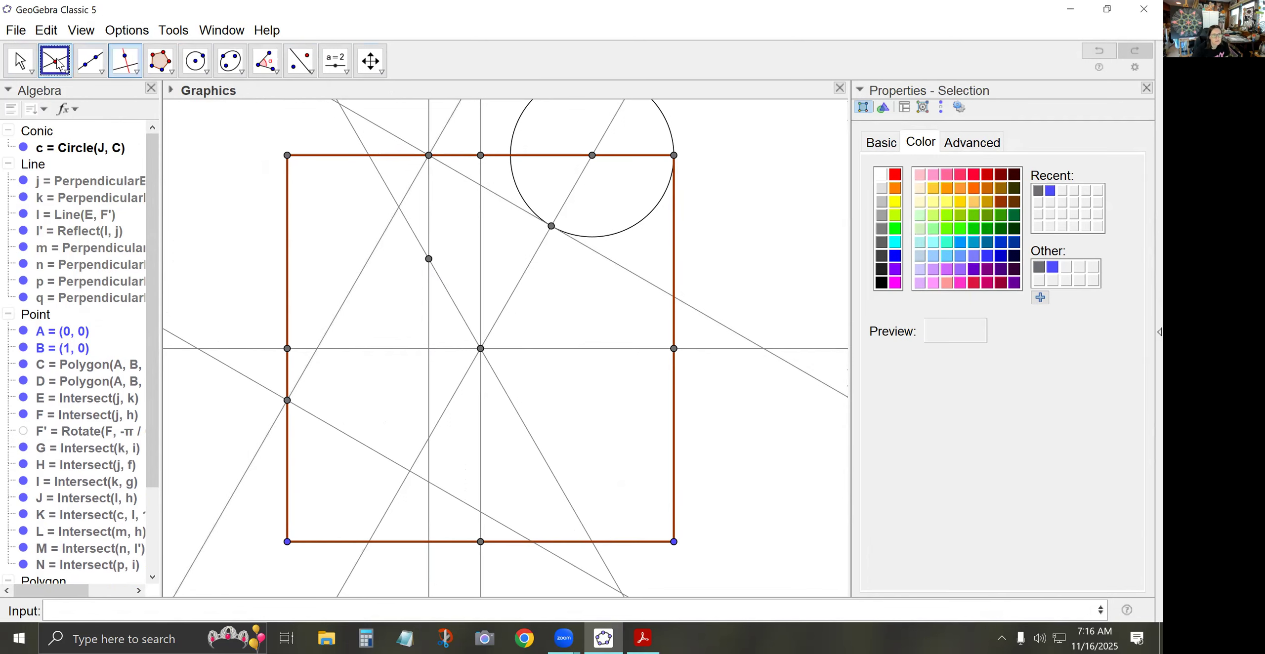
pyautogui.click(533, 544)
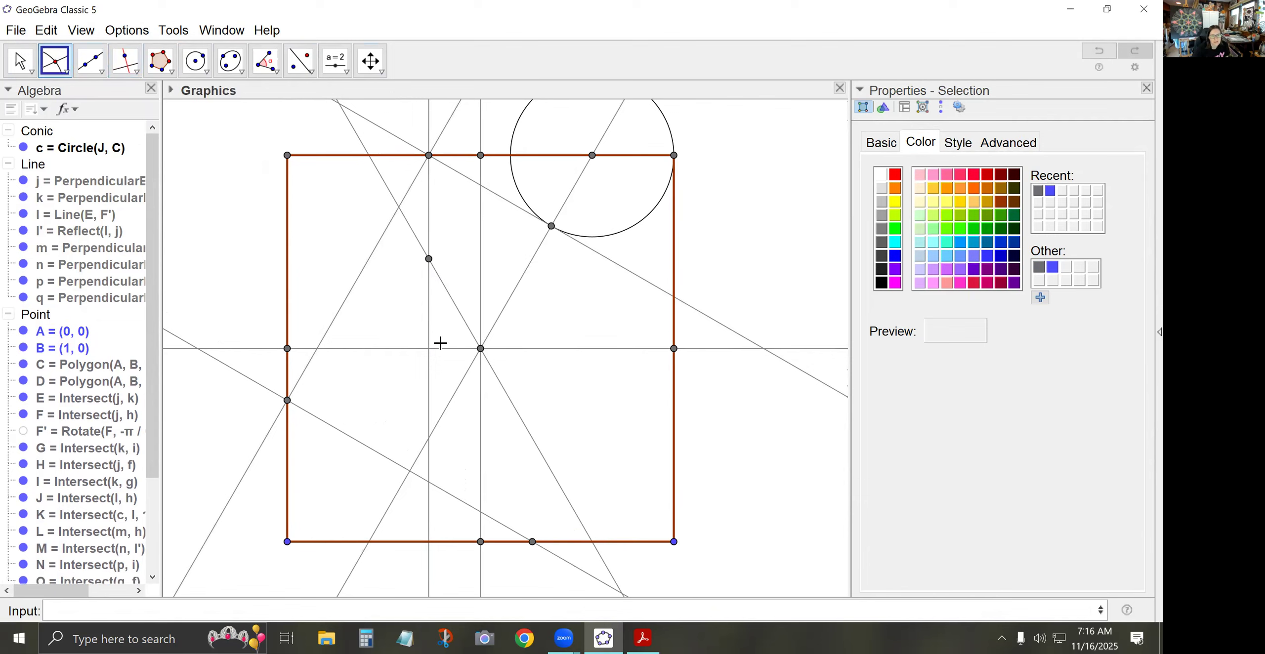
# - Mark where line m meets the square's right side and draw a line from point O on the lower side through it
pyautogui.click(673, 297)
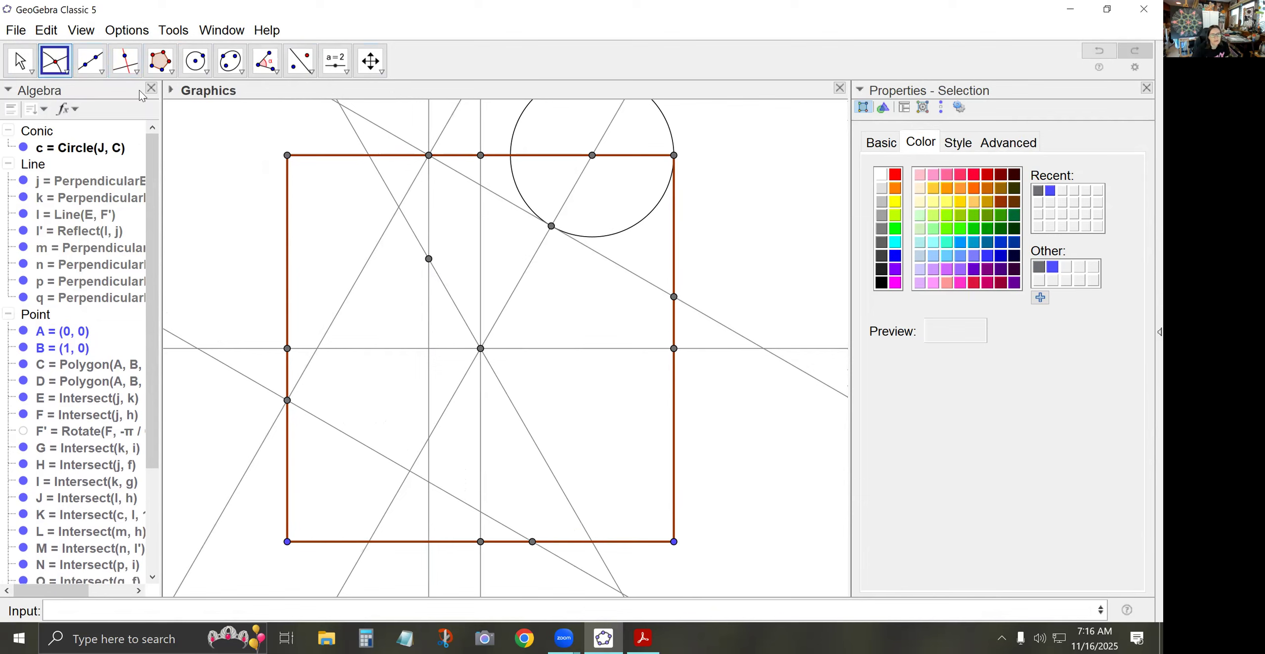
pyautogui.click(90, 61)
pyautogui.click(535, 545)
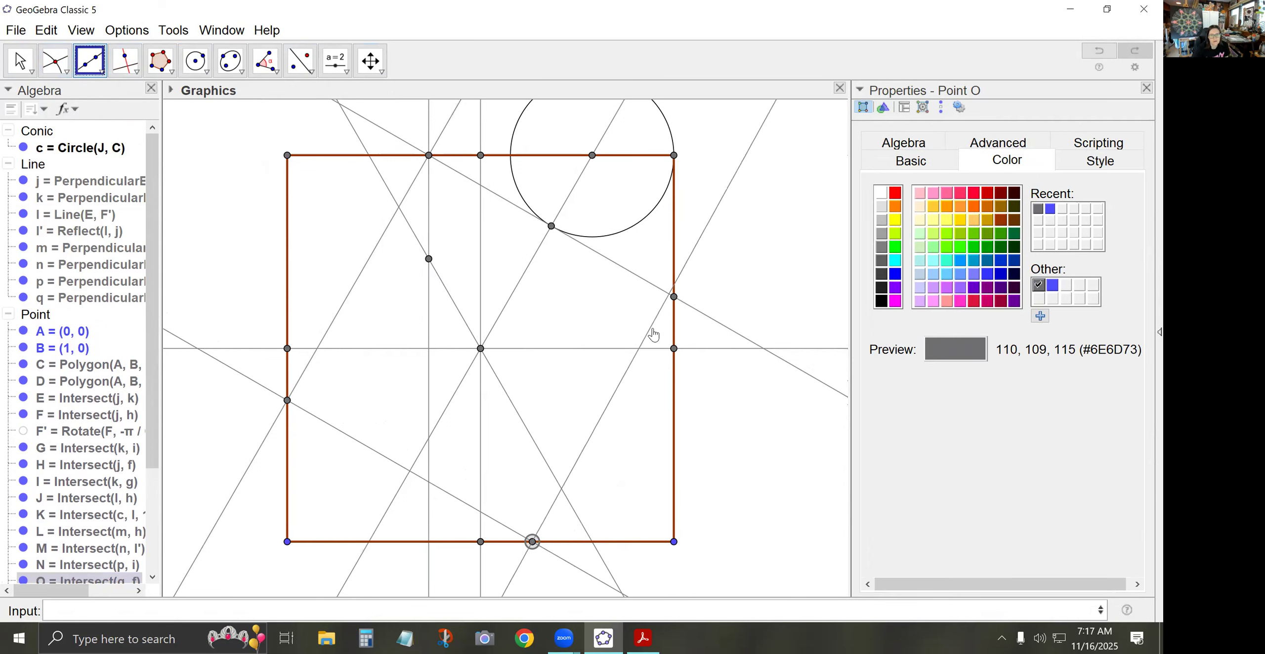
pyautogui.click(672, 303)
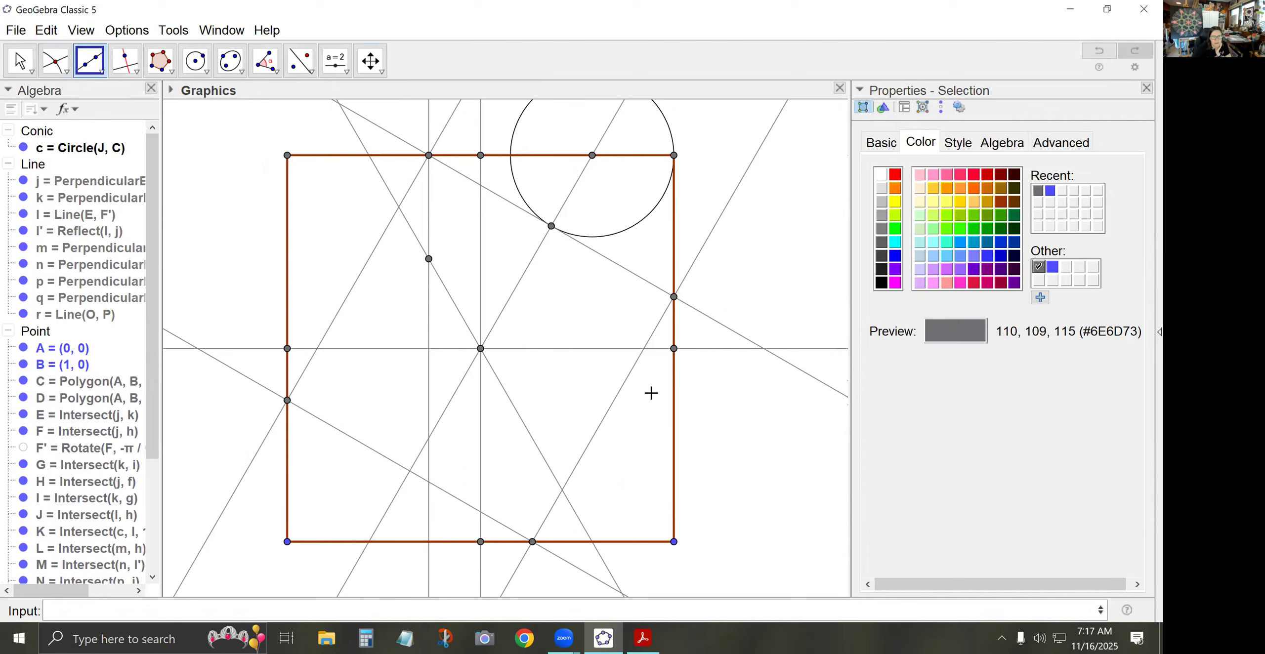
# - Construct lines through N, O and P, each perpendicular to the side of the square on which the point lies
pyautogui.click(125, 61)
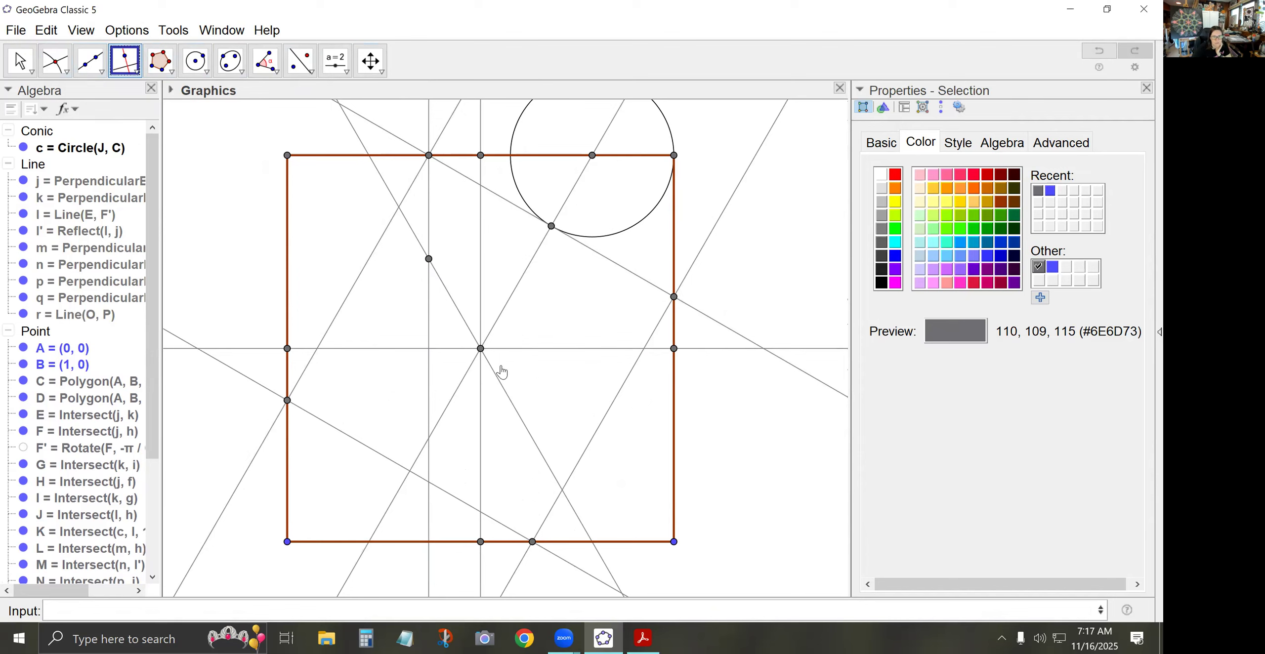
pyautogui.click(288, 400)
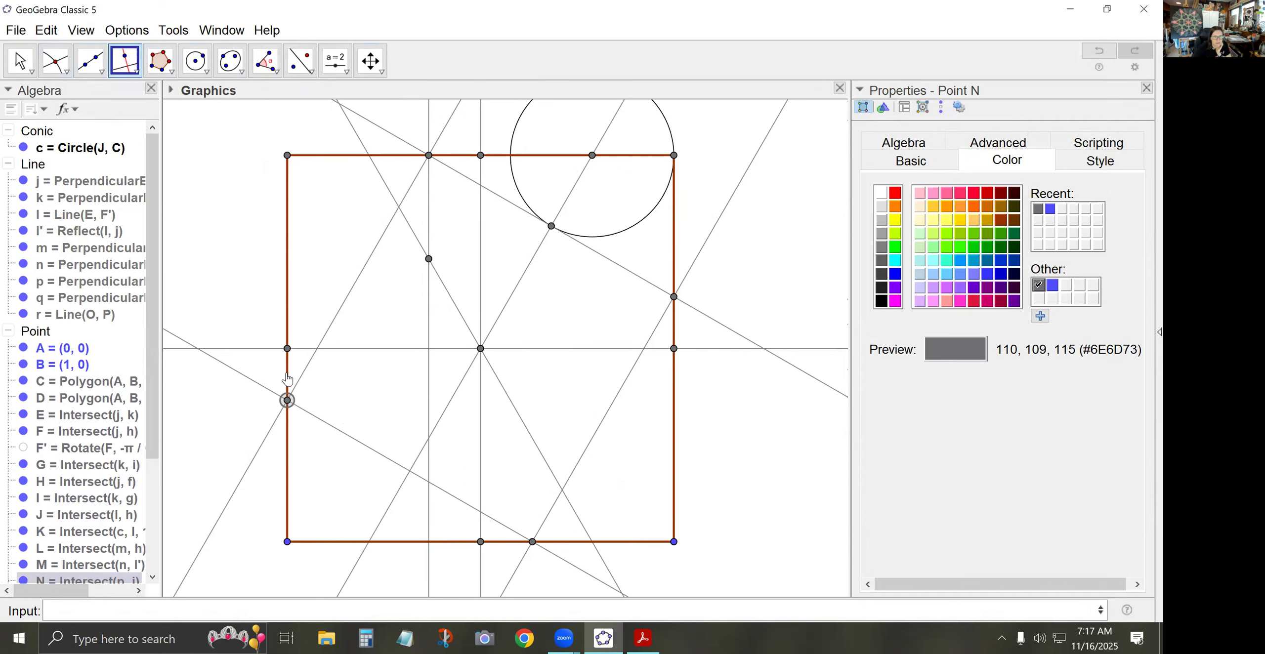
pyautogui.click(287, 374)
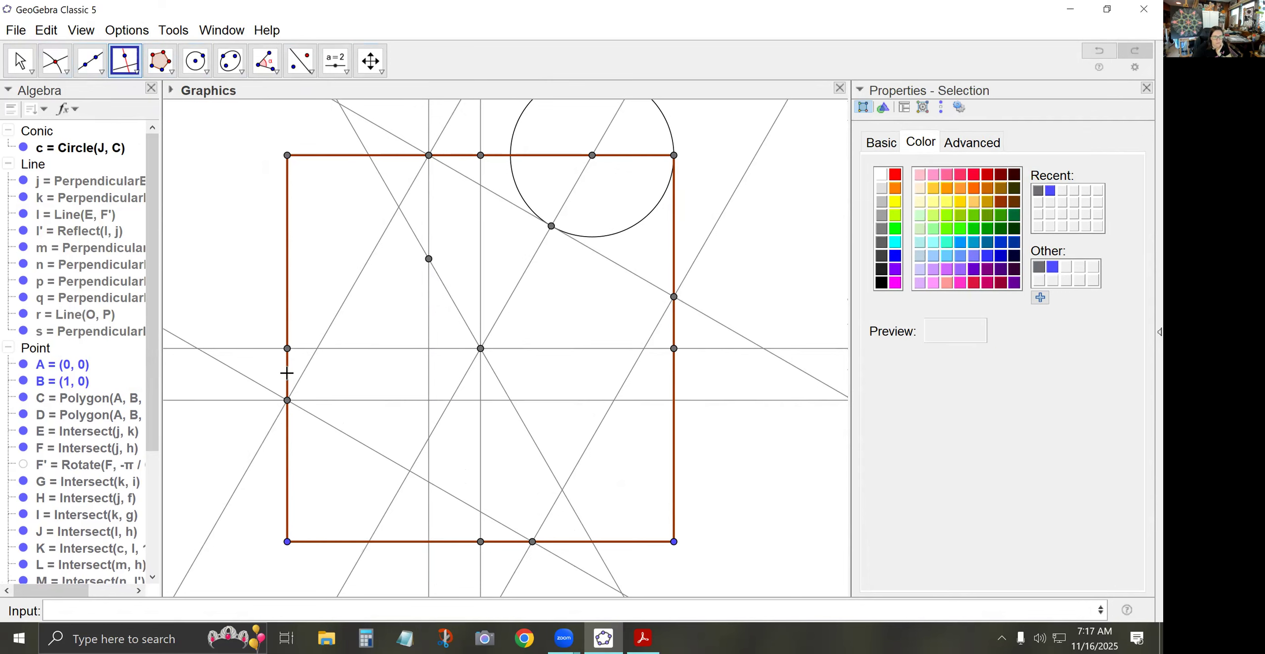
pyautogui.click(533, 543)
pyautogui.click(513, 542)
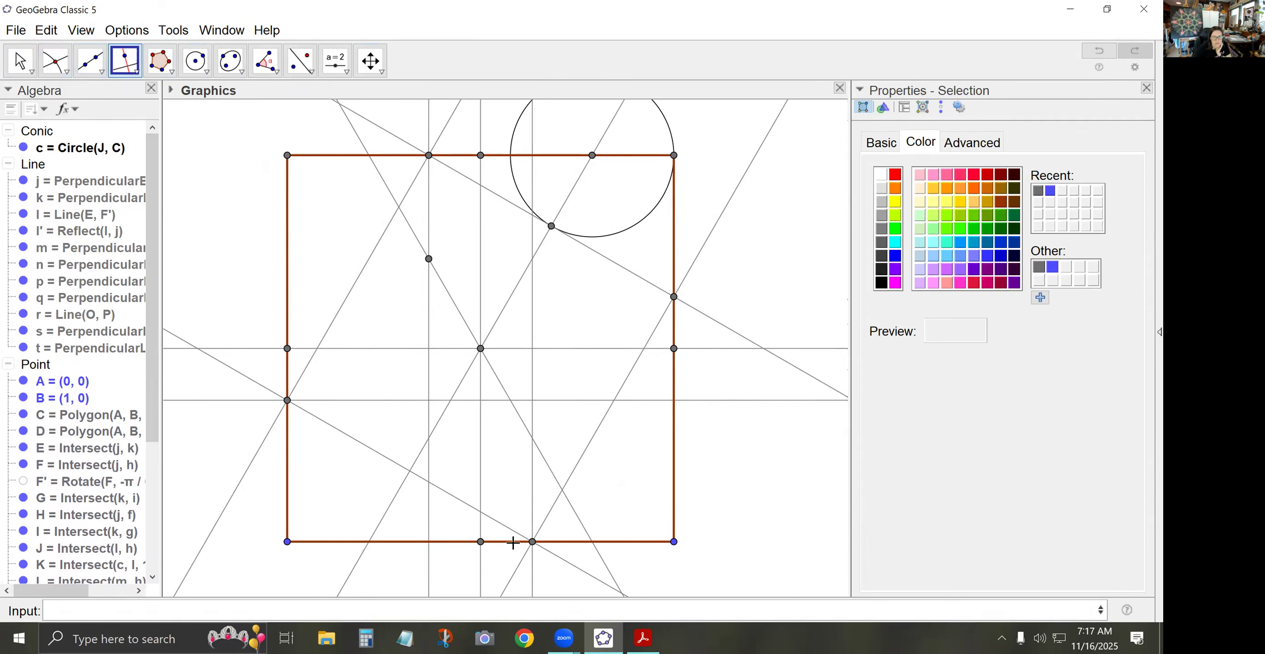
pyautogui.click(672, 297)
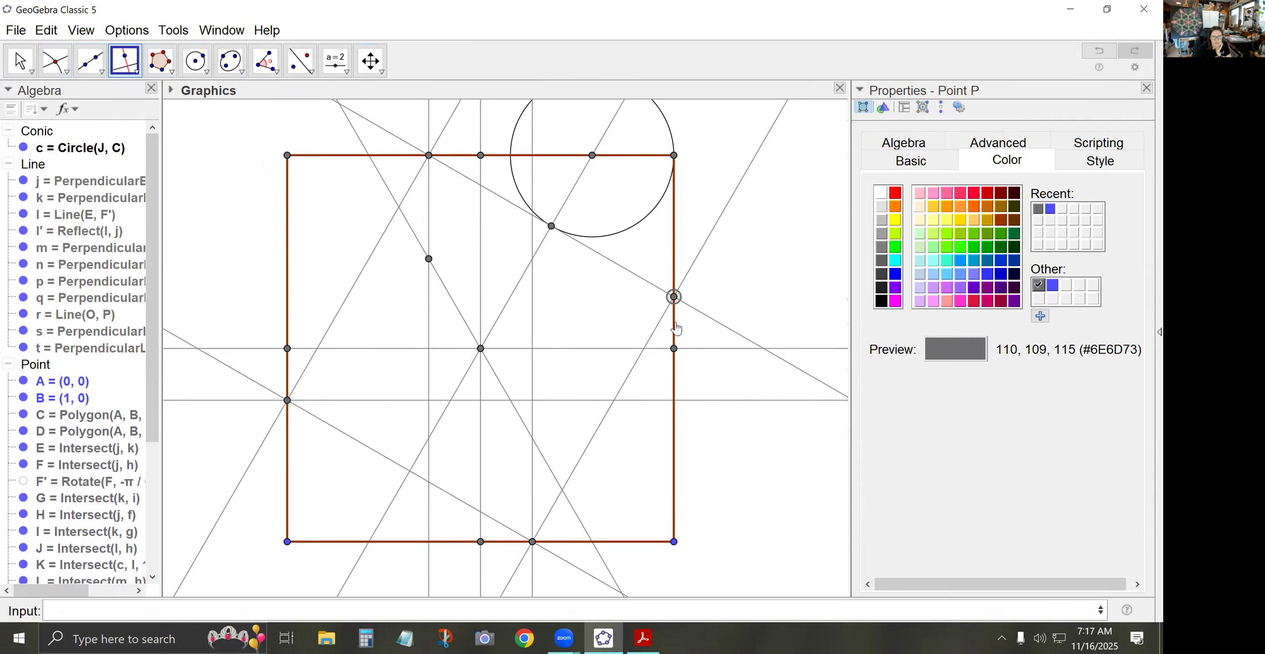
pyautogui.click(674, 324)
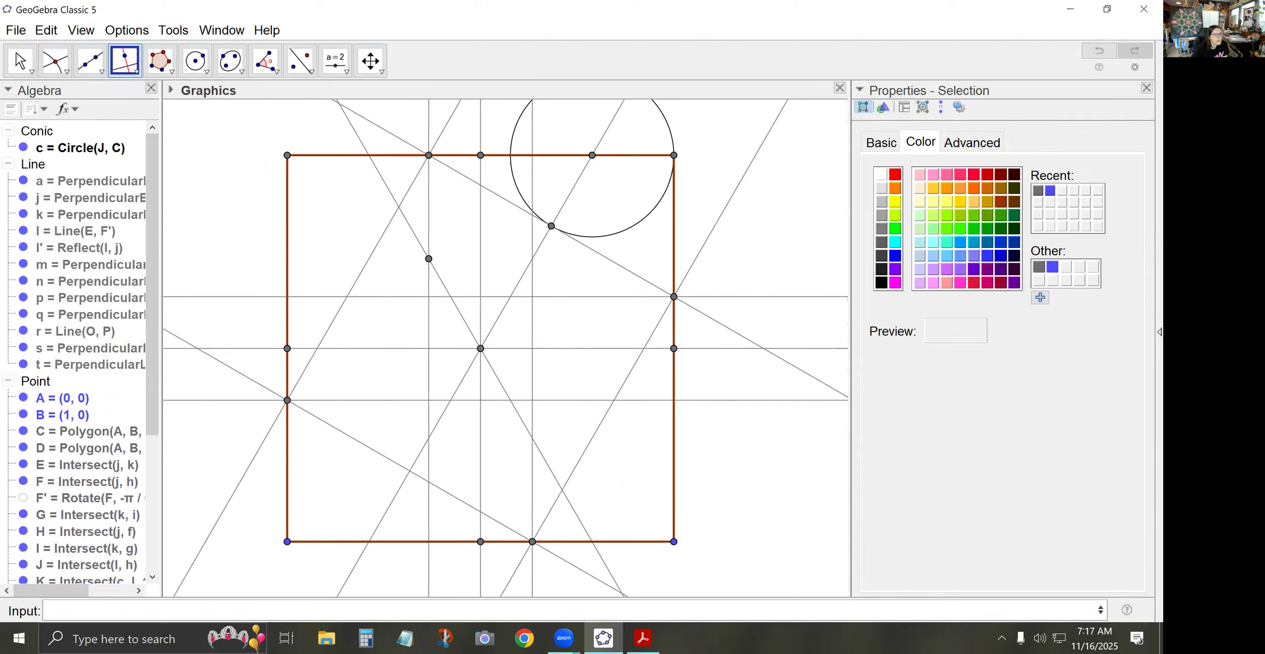
# - Draw a circle centred at E through M and mark its upper intersection with the vertical bisector
pyautogui.click(195, 60)
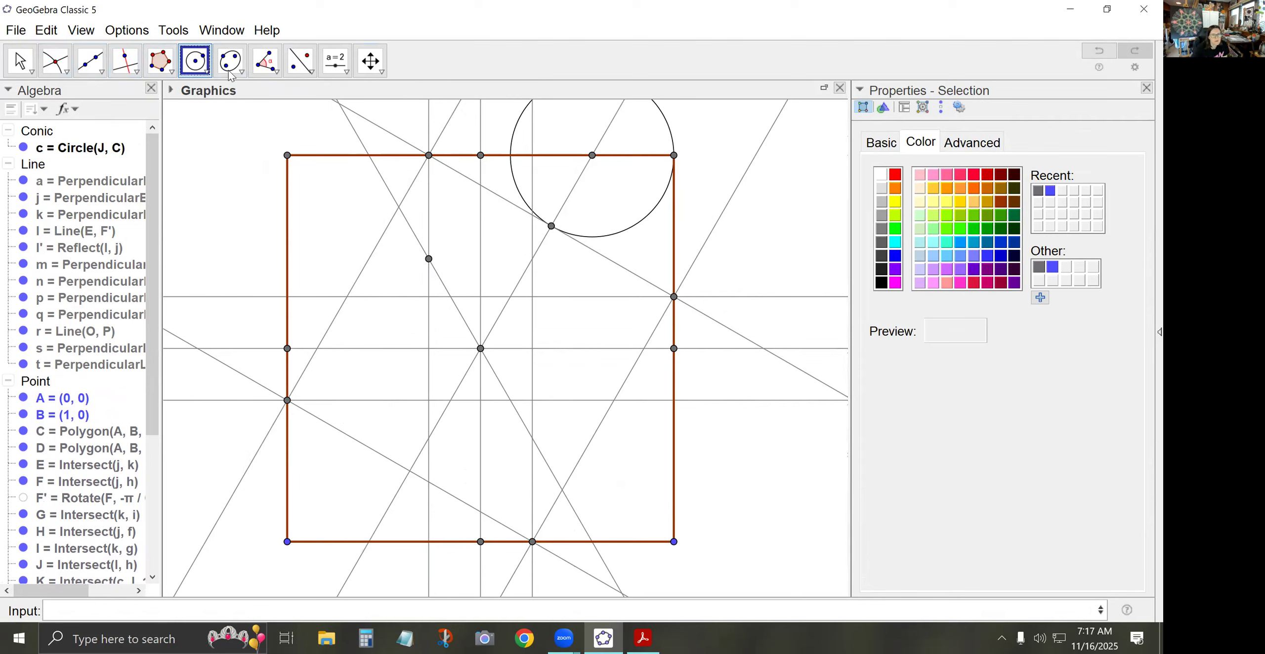
pyautogui.click(480, 349)
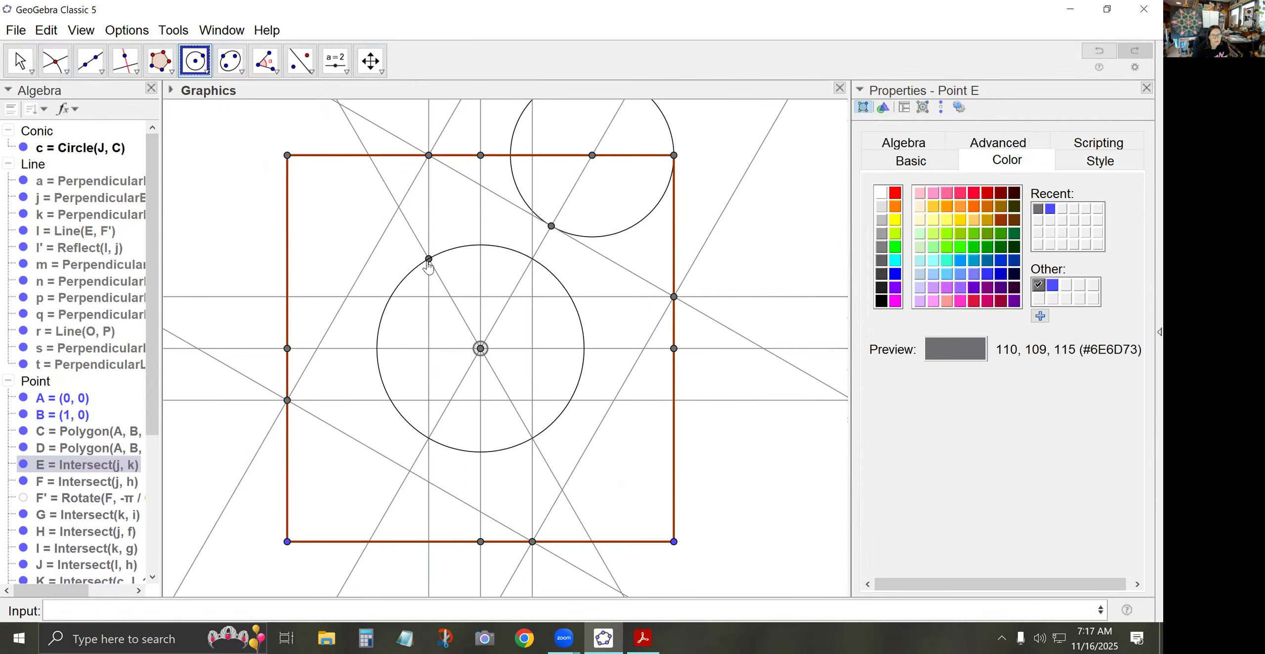
pyautogui.click(429, 259)
pyautogui.click(55, 62)
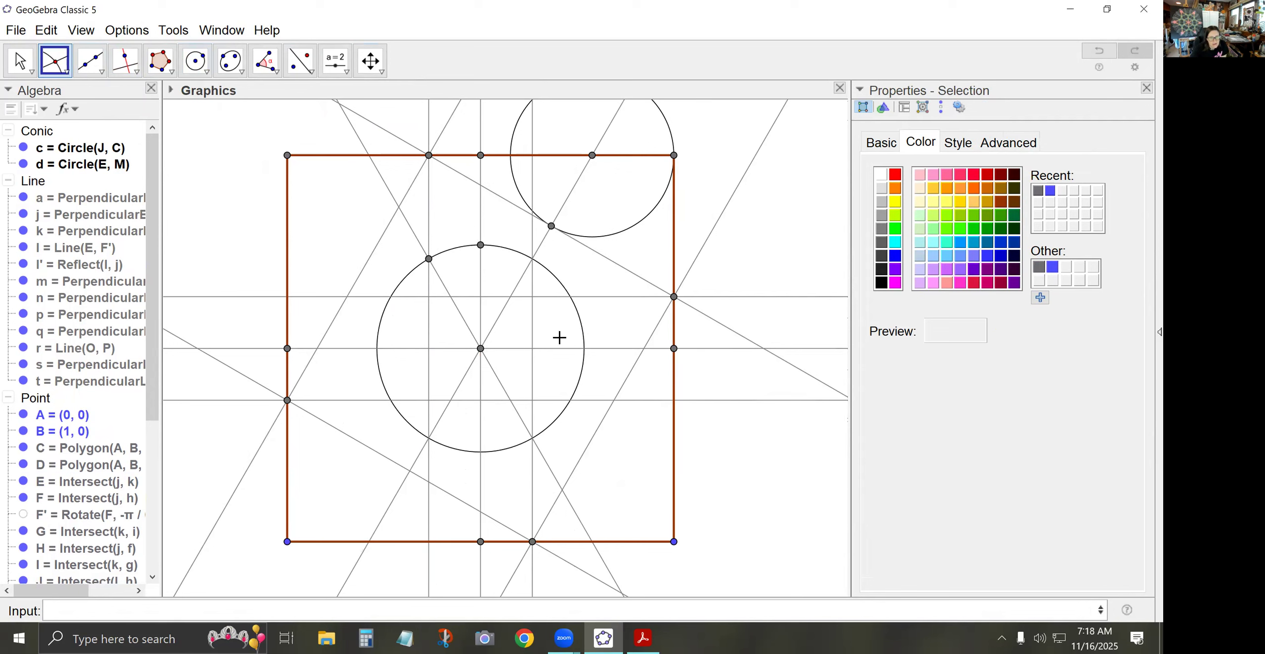
# - Construct a regular polygon with 12 vertices inscribed in the central circle, starting from points Q and M
pyautogui.click(171, 72)
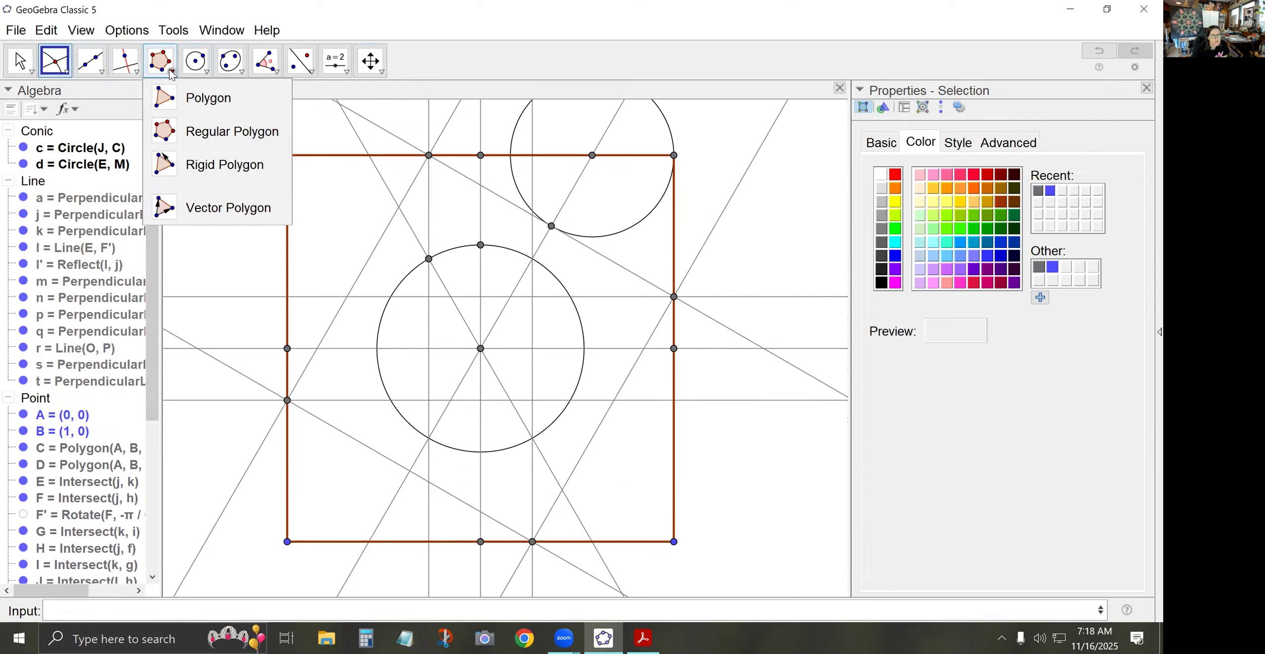
pyautogui.click(211, 132)
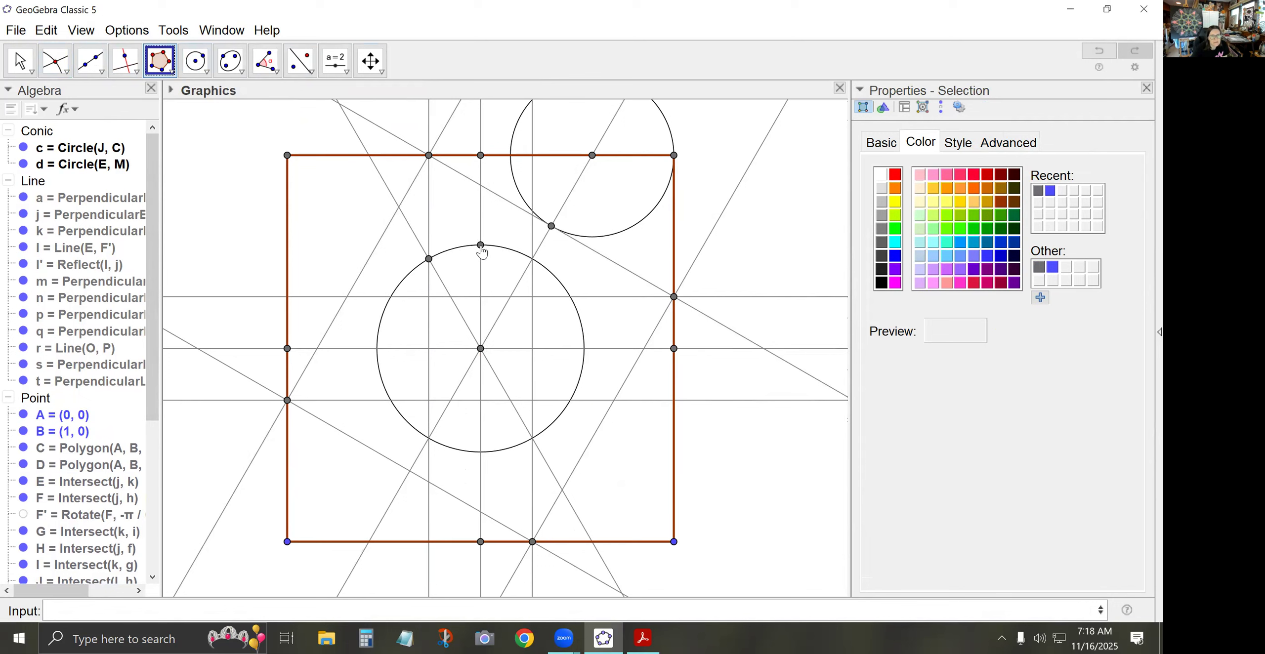
pyautogui.click(480, 245)
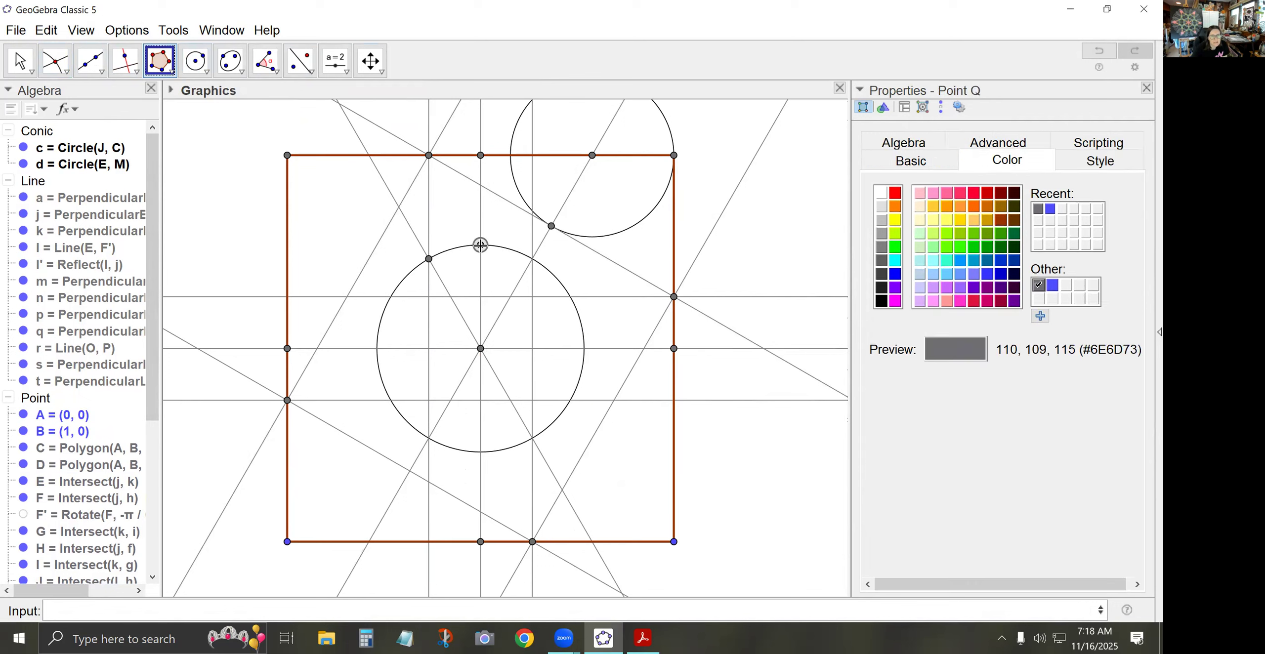
pyautogui.click(429, 260)
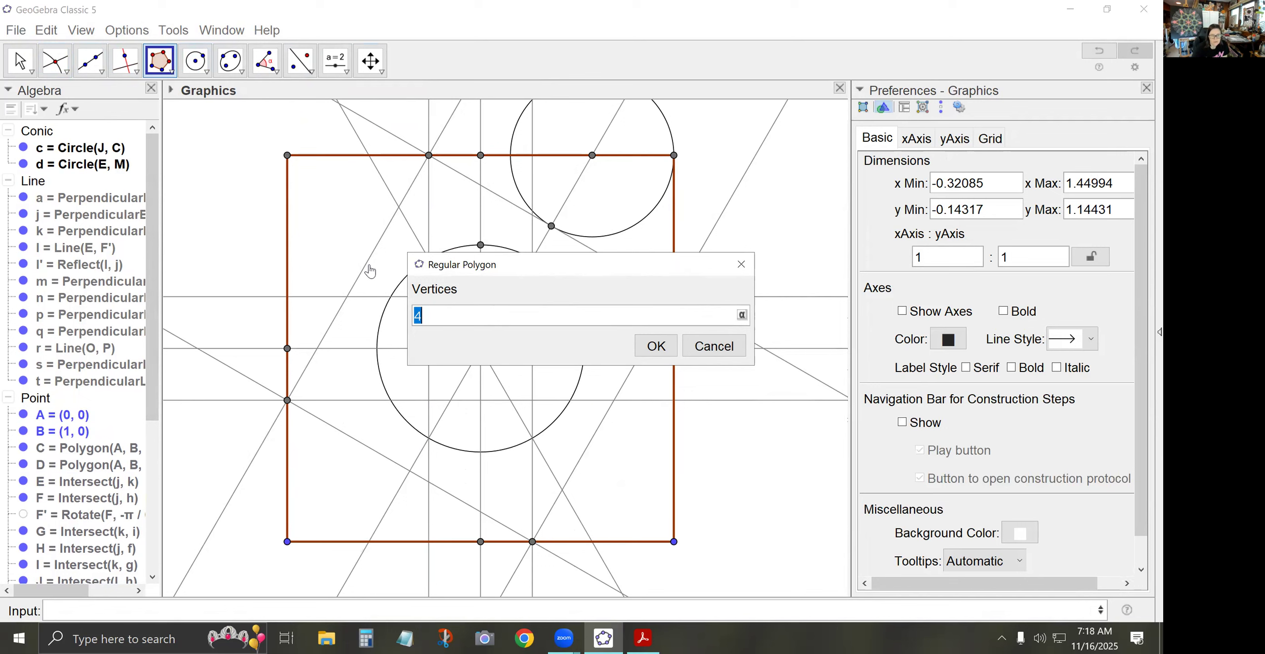
pyautogui.click(651, 349)
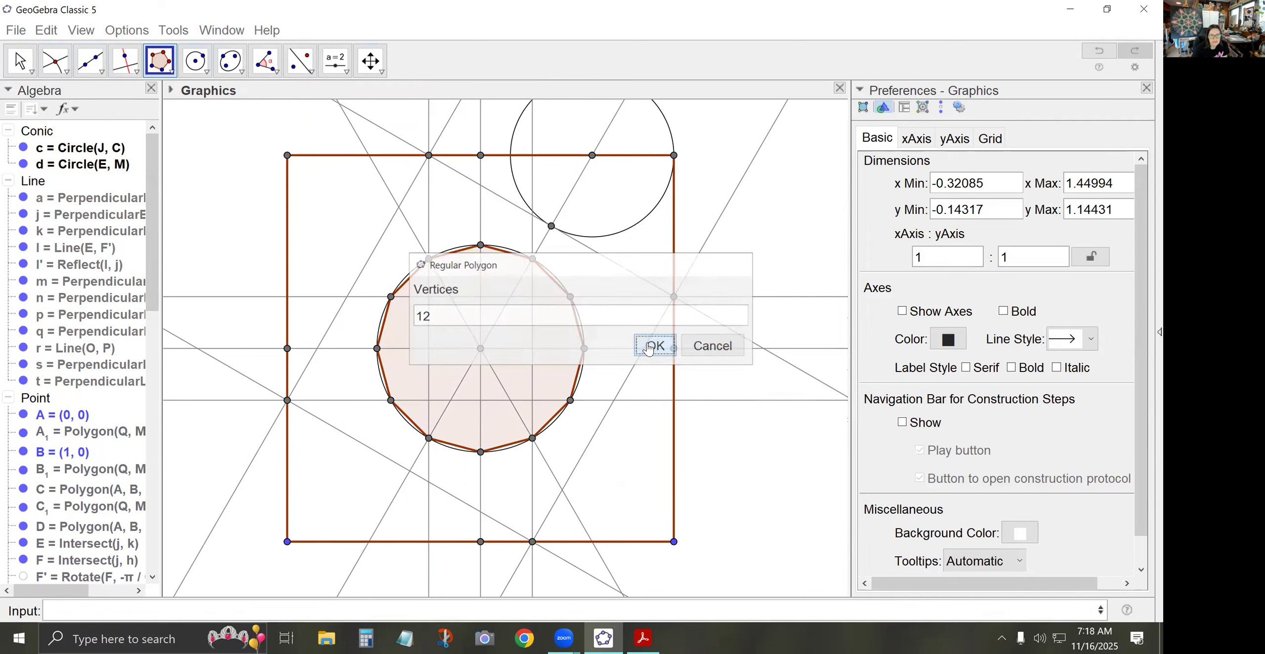
# - Hide the central circle d and set the 12-sided polygon's fill opacity to 0
pyautogui.click(20, 60)
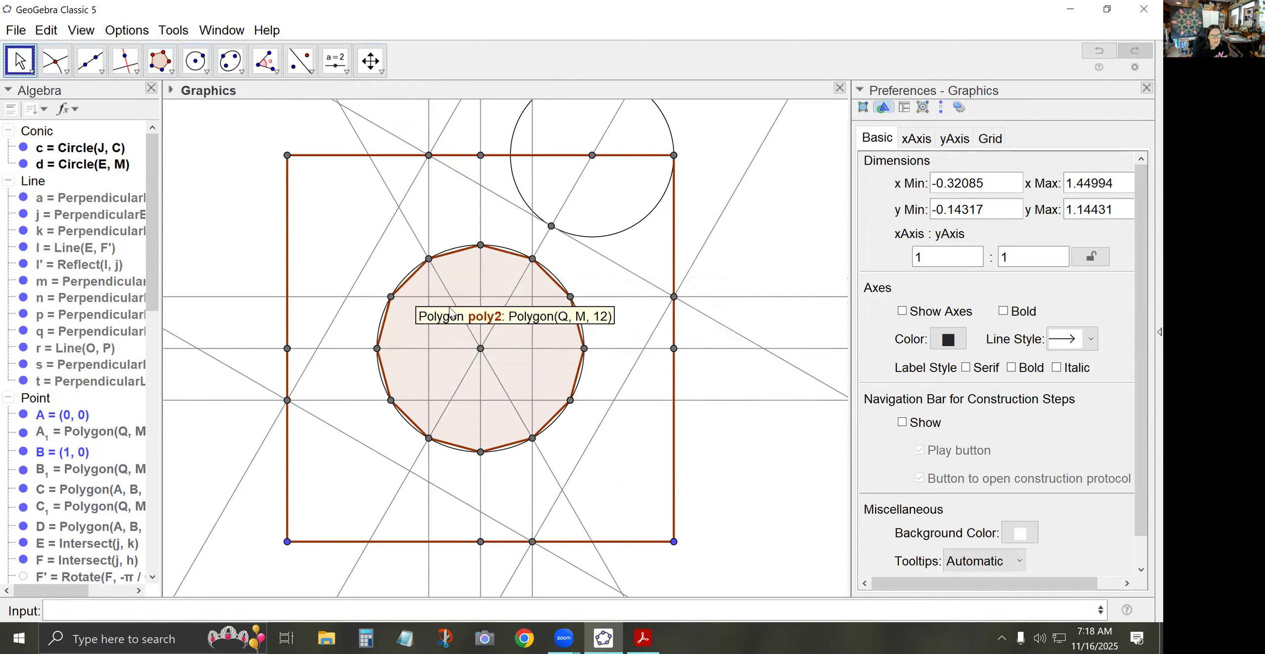
pyautogui.click(25, 166)
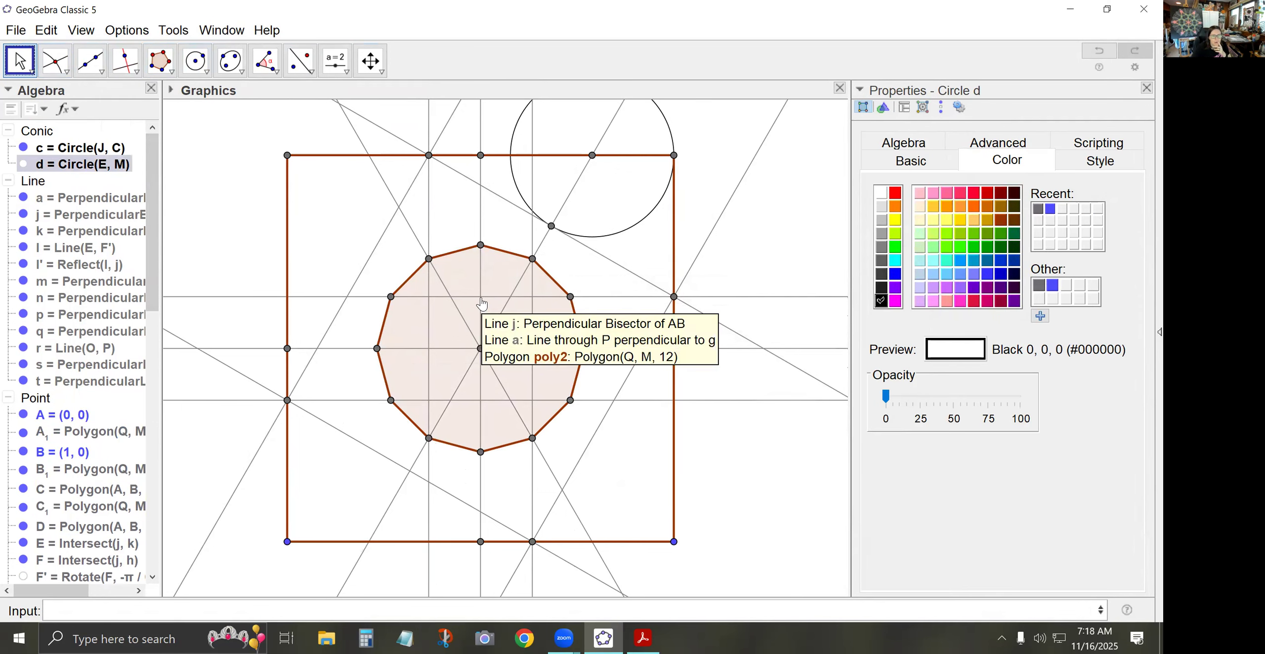
pyautogui.click(472, 281)
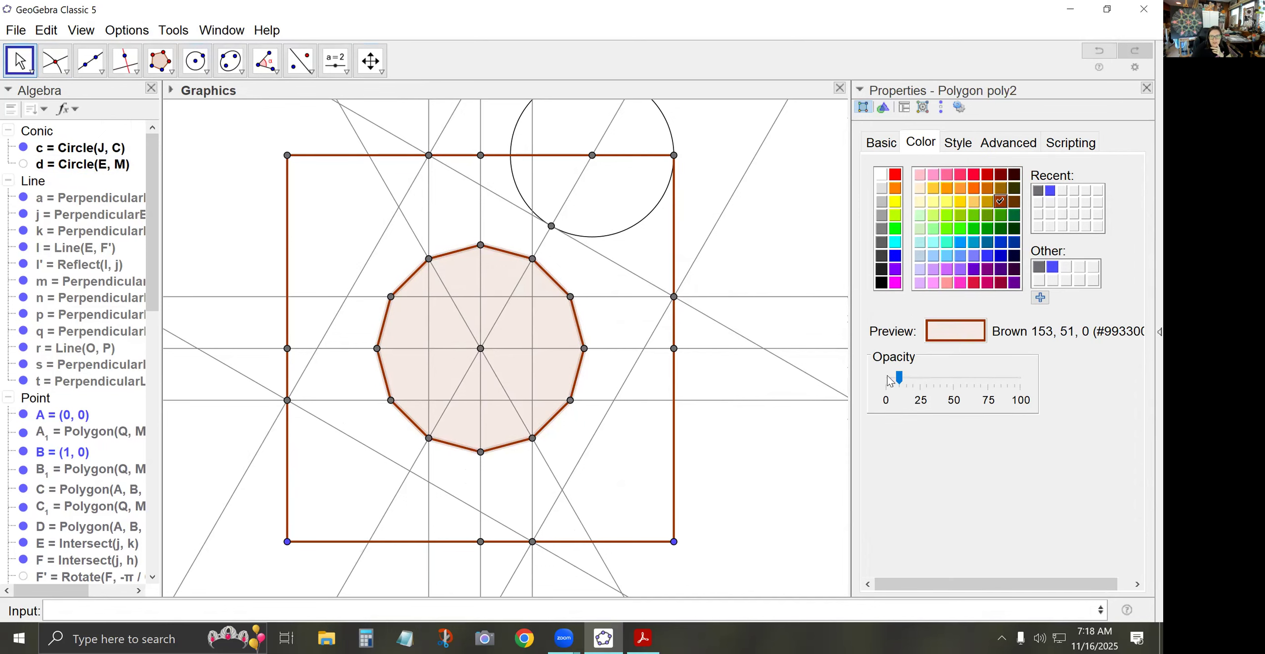
pyautogui.moveTo(899, 378); pyautogui.dragTo(886, 378)
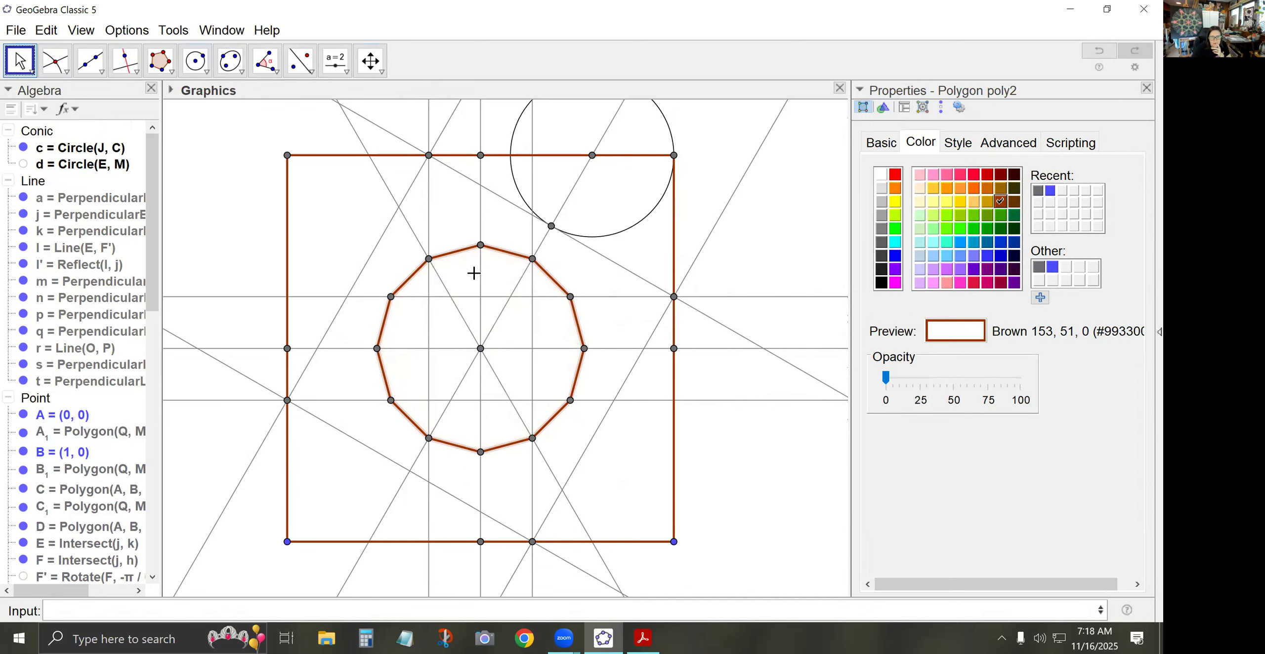
pyautogui.click(460, 280)
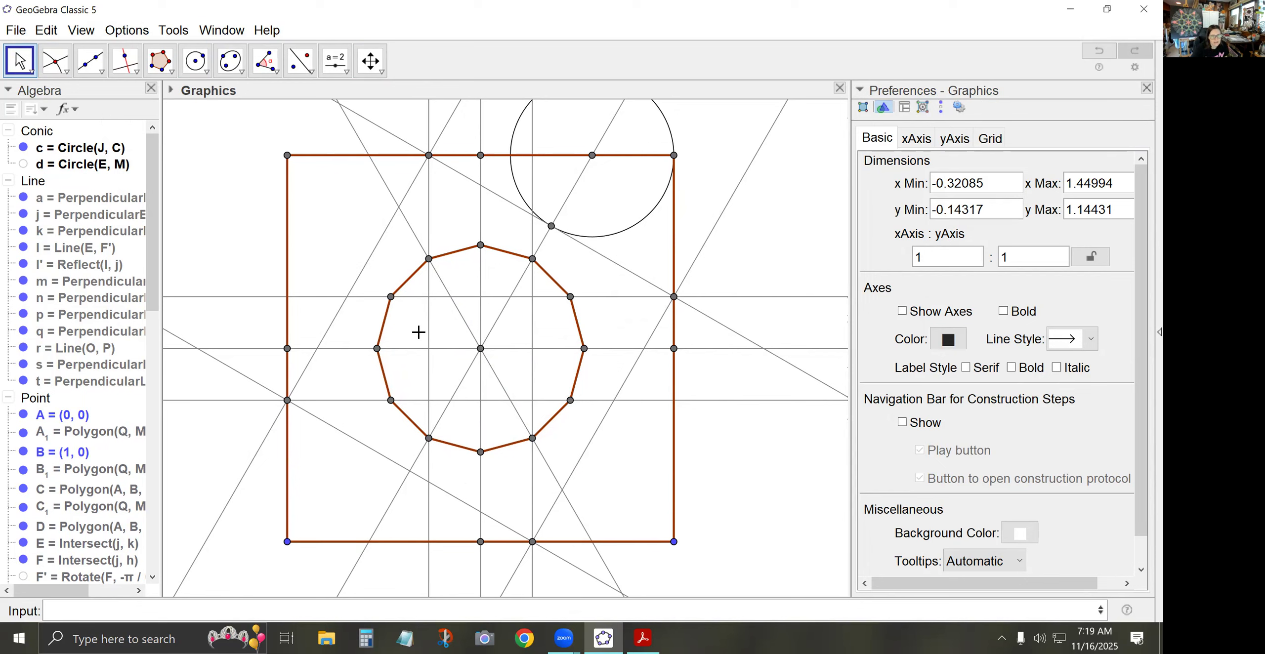
# - Collapse the Point, Line and Segment groups in the object list so the polygons are easy to reach
pyautogui.click(8, 398)
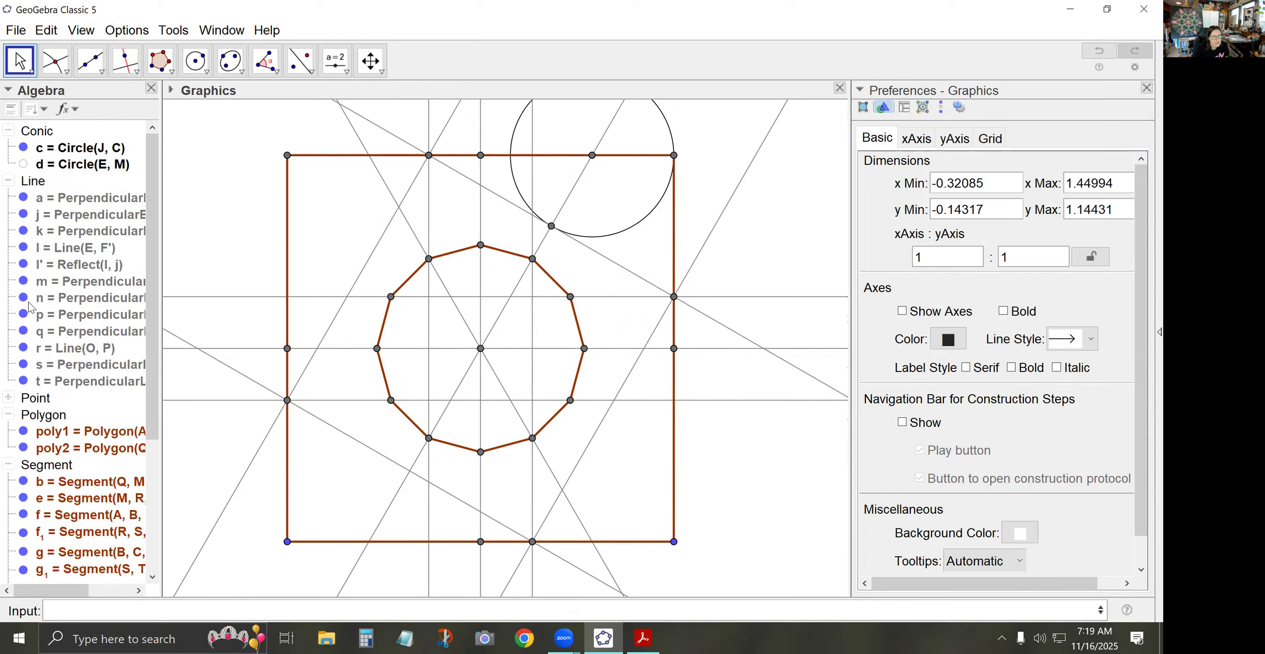
pyautogui.click(9, 182)
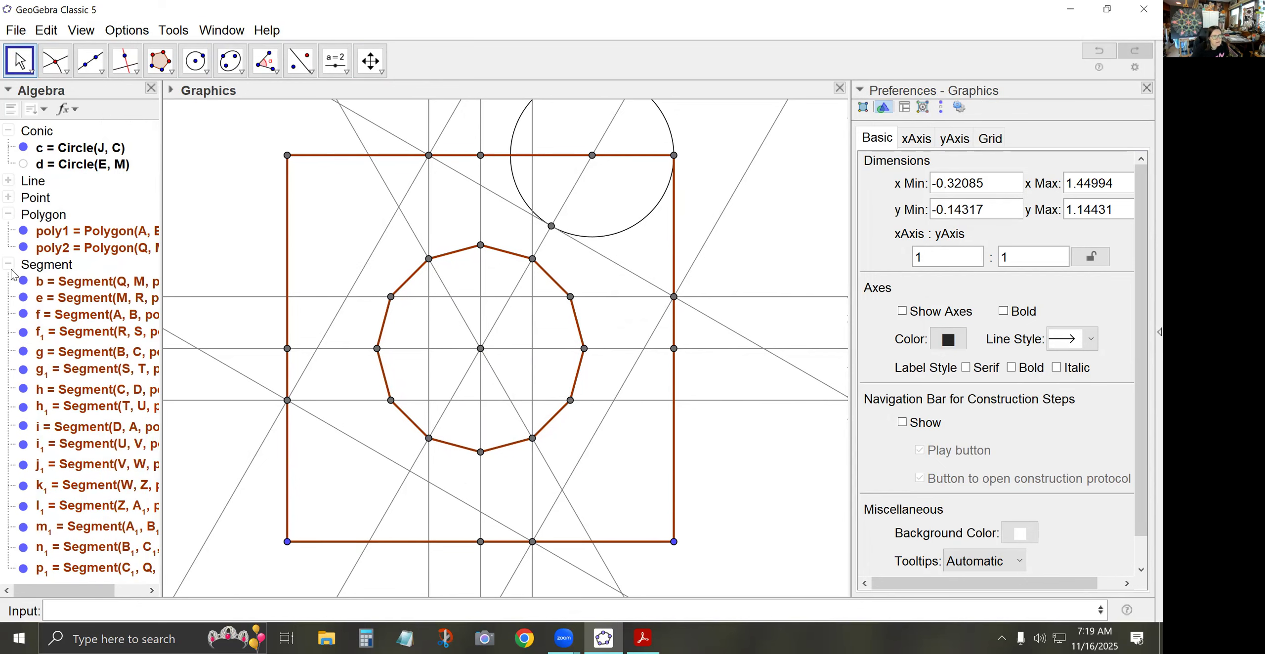
pyautogui.click(9, 264)
pyautogui.click(58, 252)
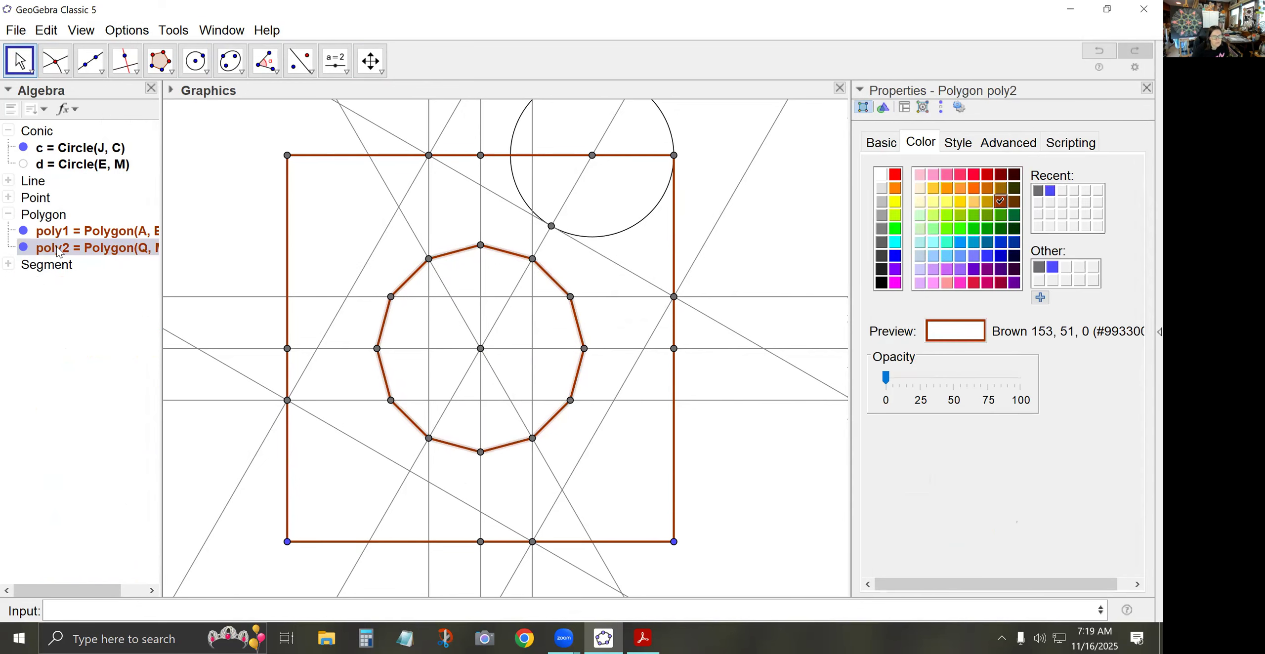
pyautogui.click(188, 241)
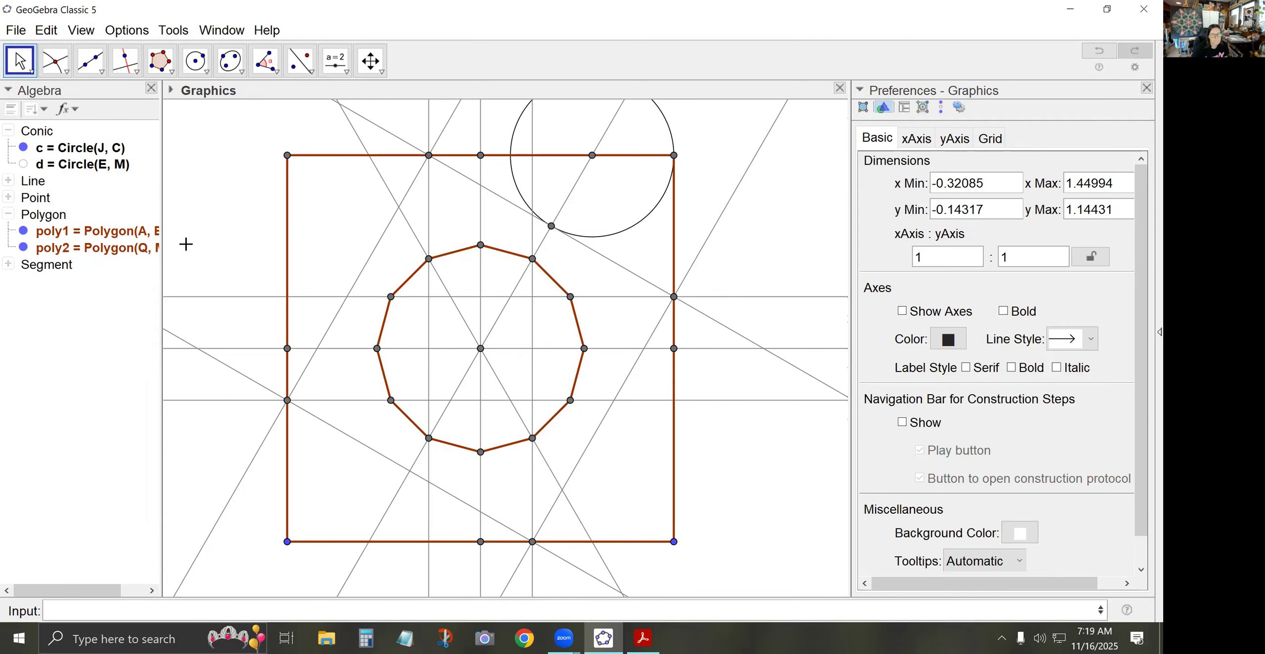
# - Reflect the 12-sided polygon about its top side just left of the vertical bisector and about its right side just above the horizontal bisector
pyautogui.click(302, 64)
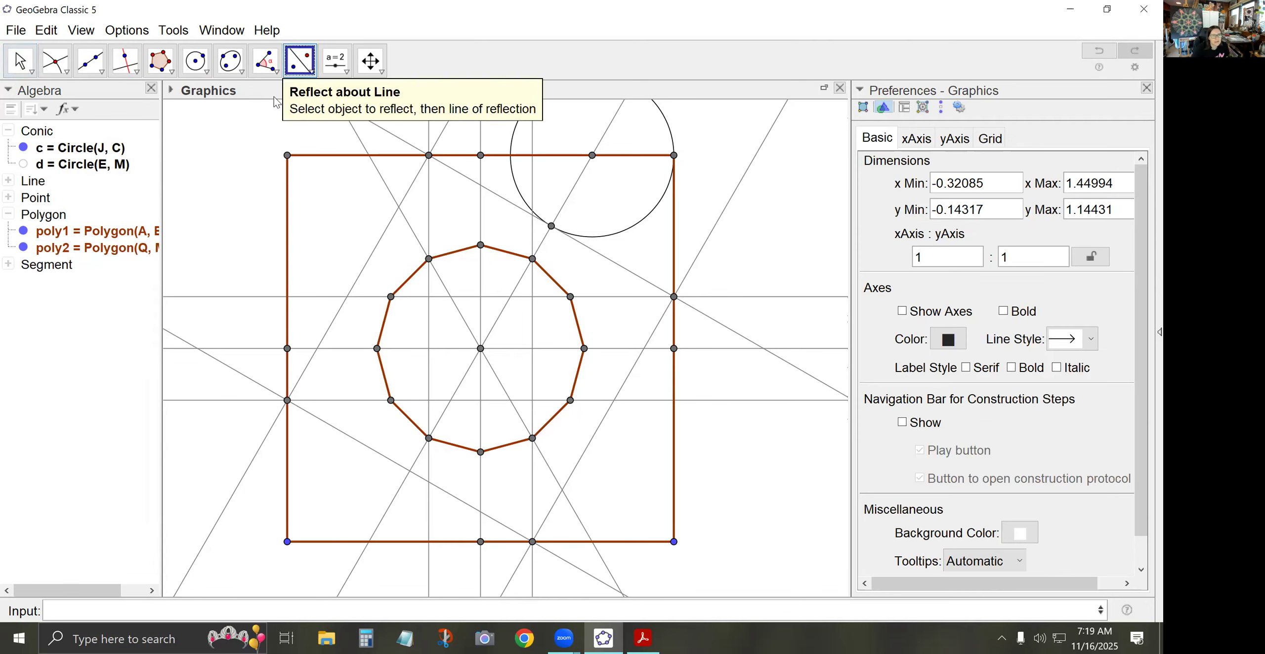
pyautogui.click(82, 252)
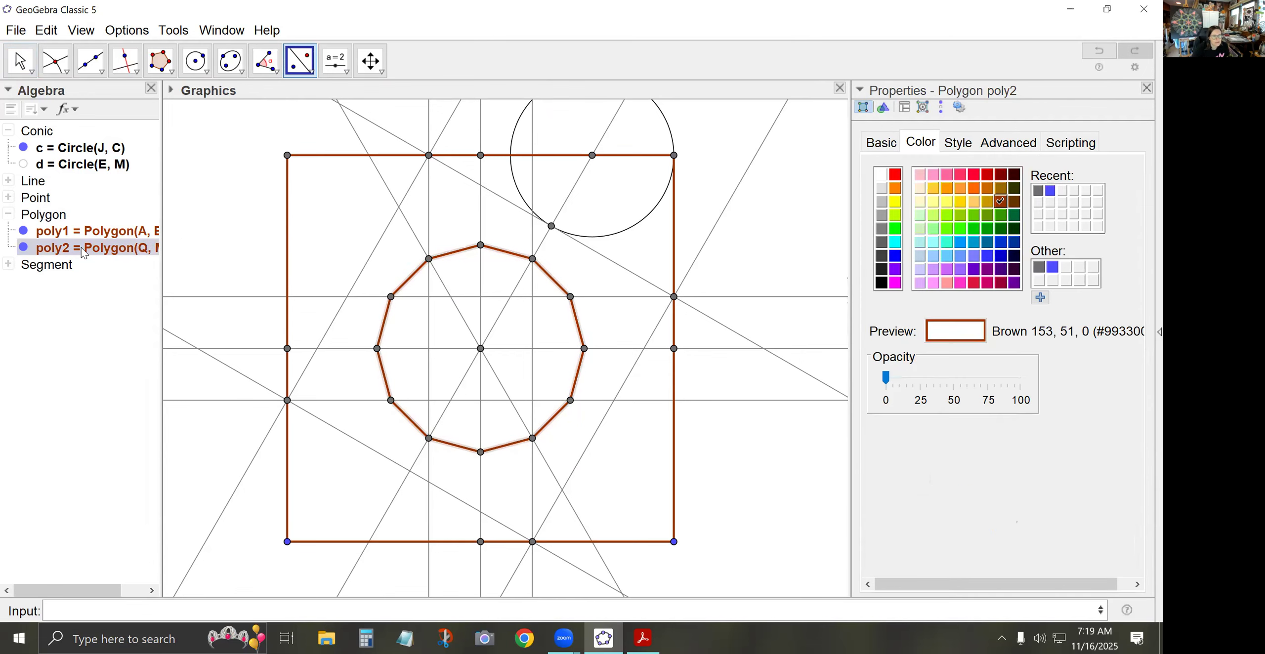
pyautogui.click(453, 253)
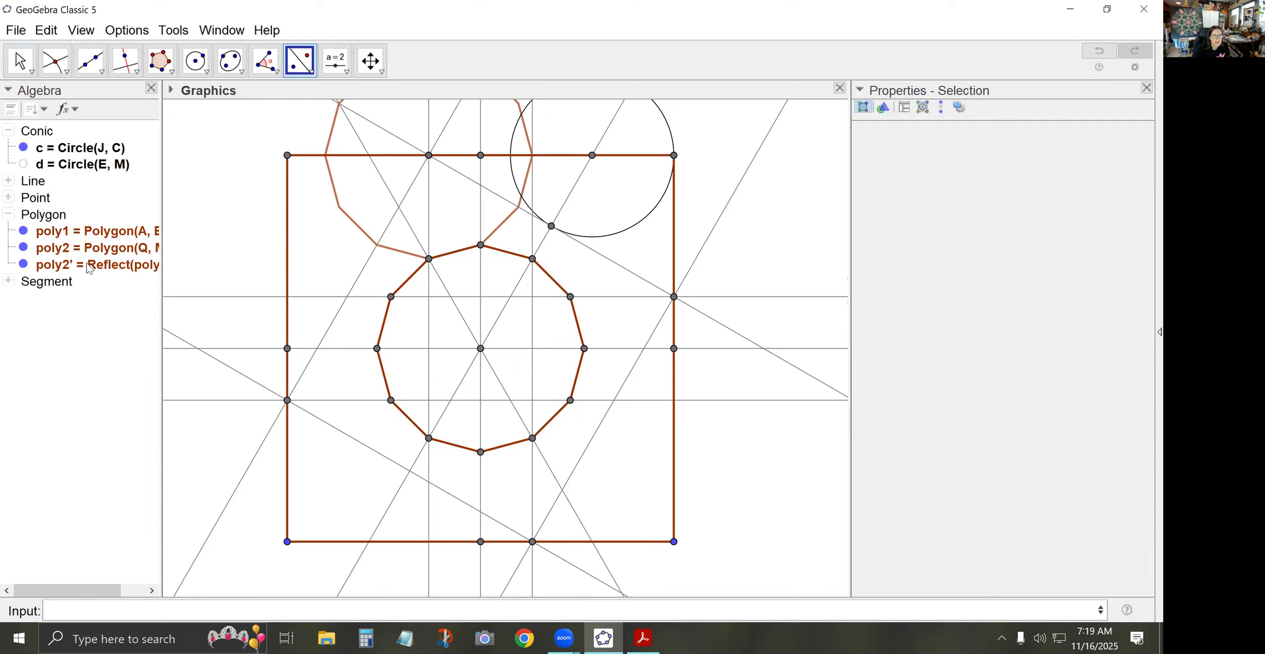
pyautogui.click(66, 253)
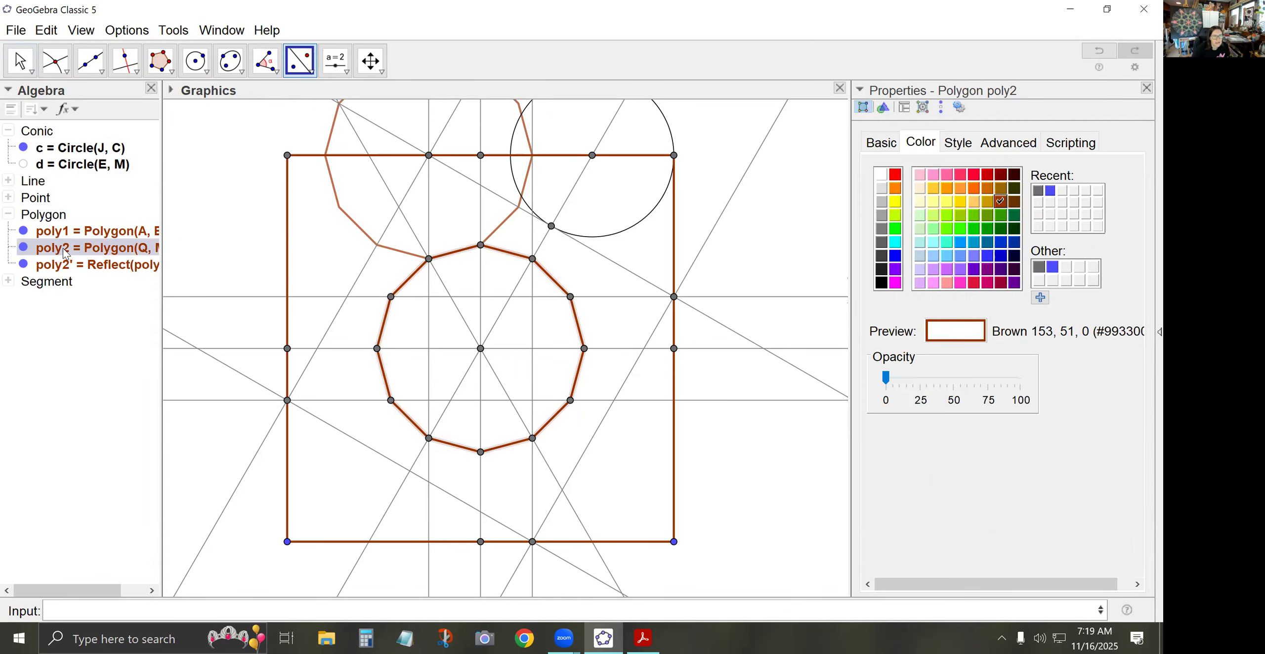
pyautogui.click(577, 326)
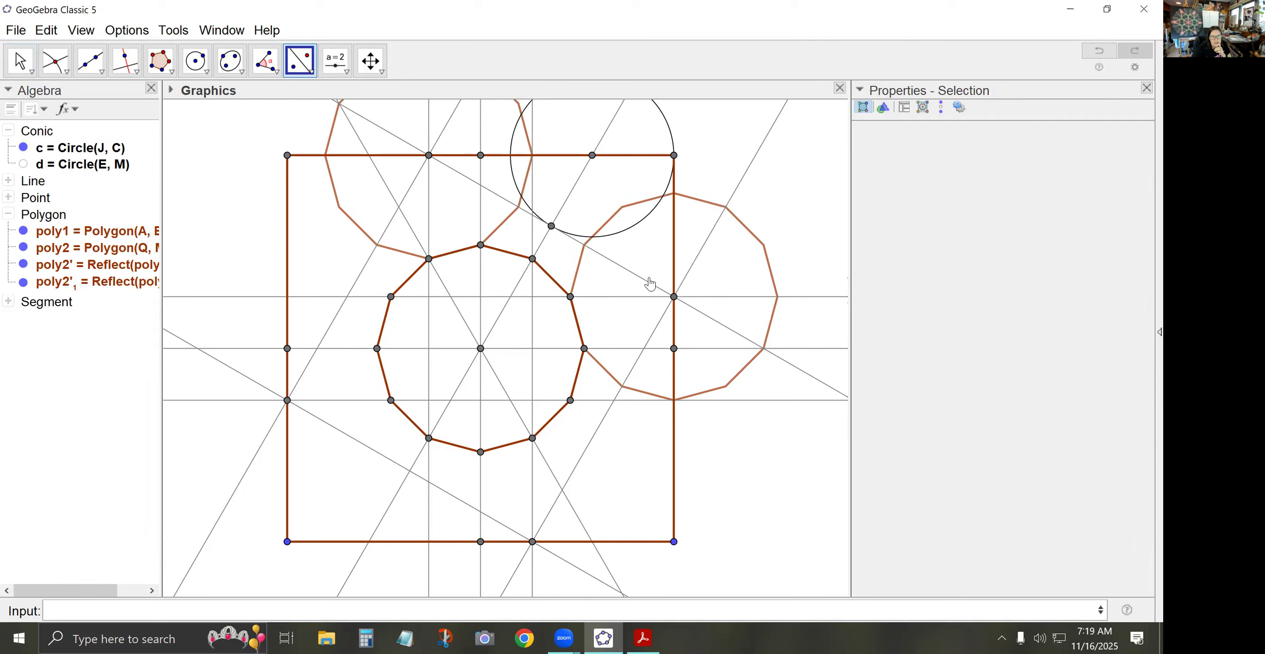
# - Mark the intersections of slanted line m with the reflected polygon on the right side of the square
pyautogui.click(57, 64)
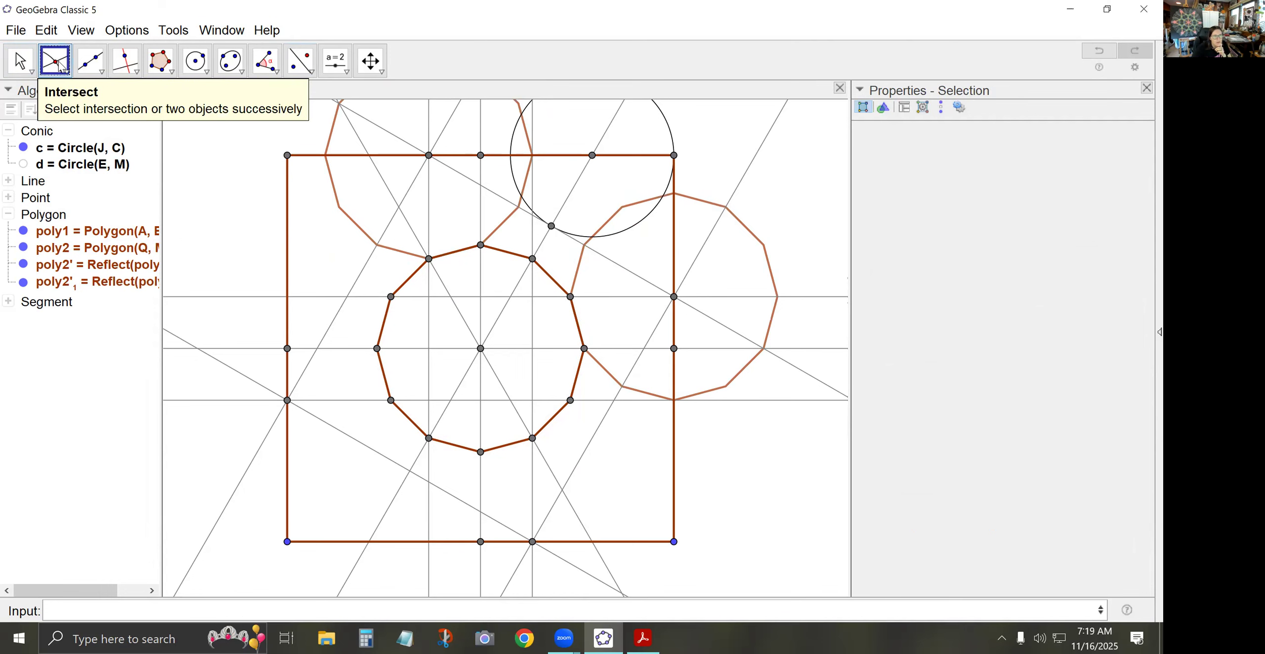
pyautogui.click(56, 64)
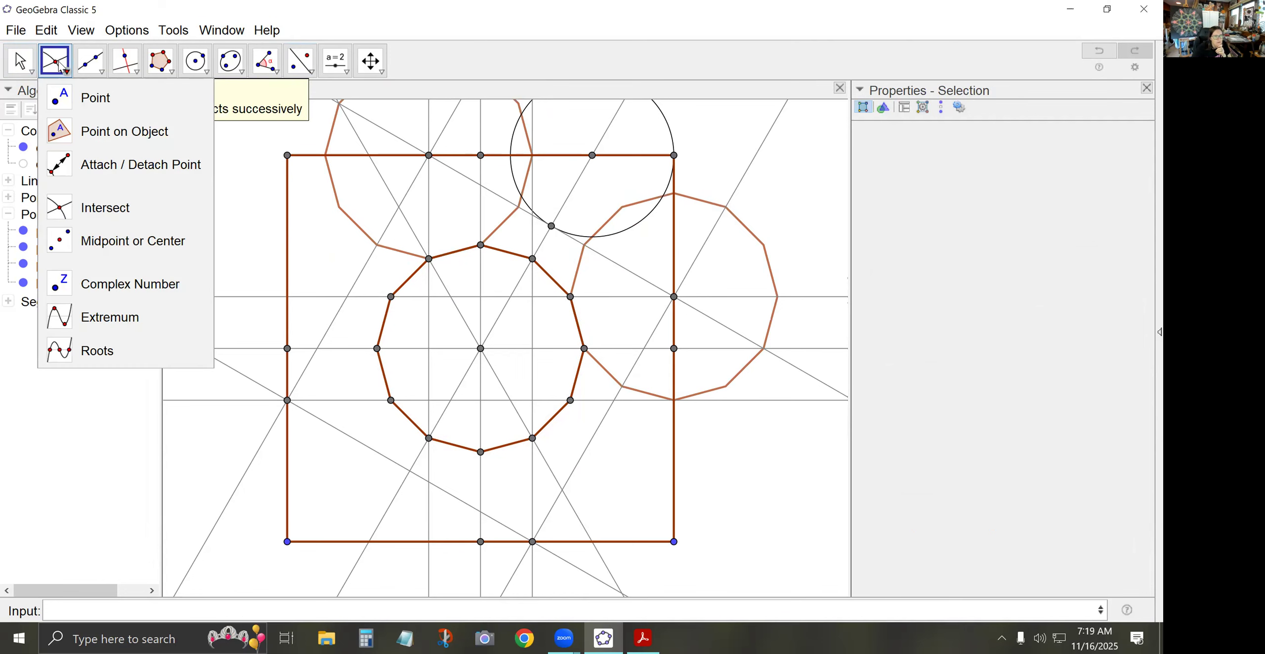
pyautogui.click(584, 246)
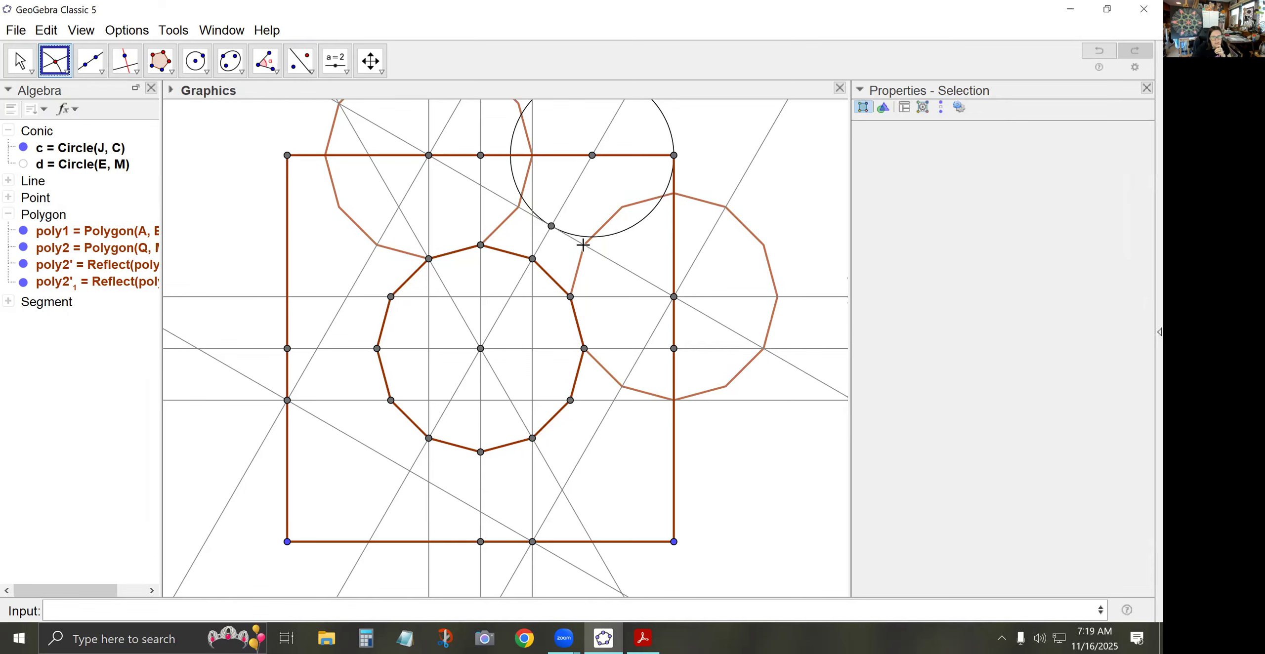
pyautogui.click(580, 274)
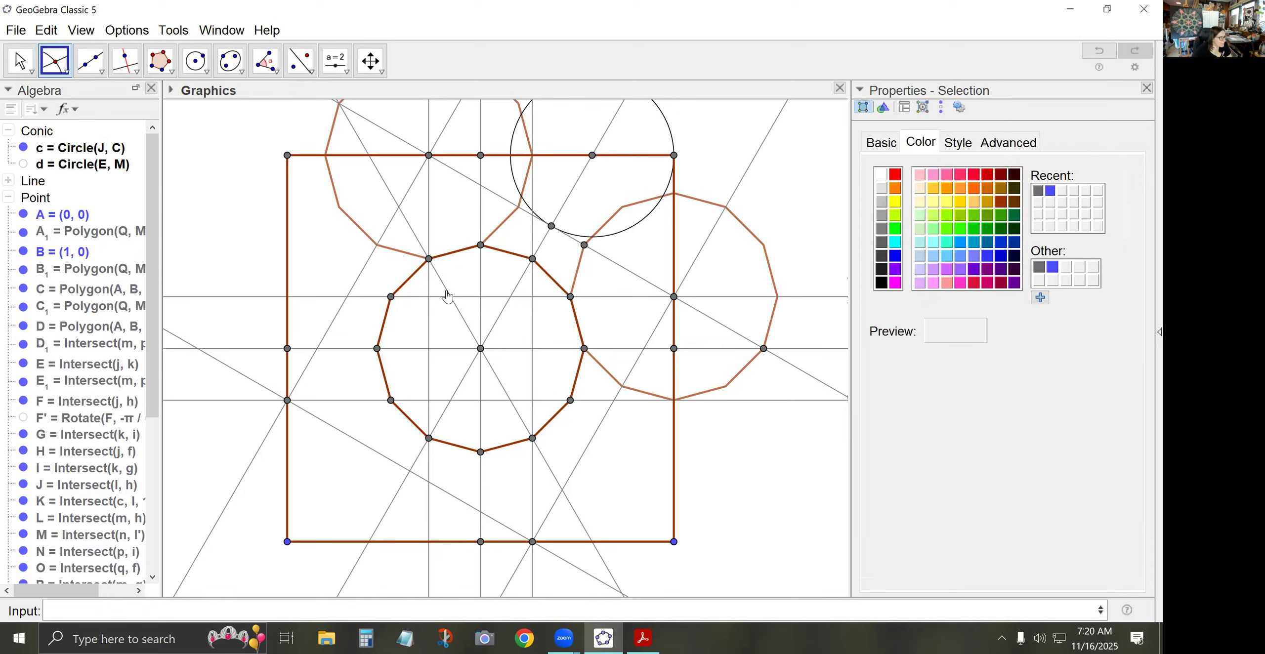
# - Draw a circle centred at E₁ through polygon vertex C₁ and mark its lower-right intersection with the slanted line
pyautogui.click(195, 61)
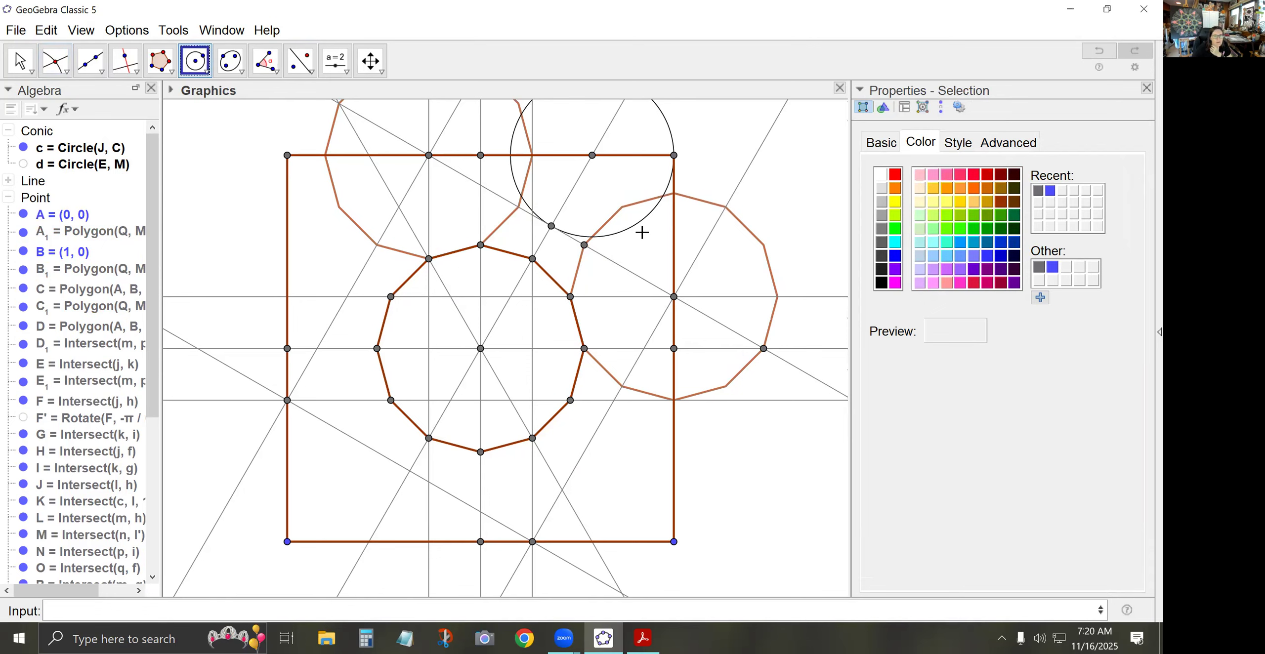
pyautogui.click(584, 246)
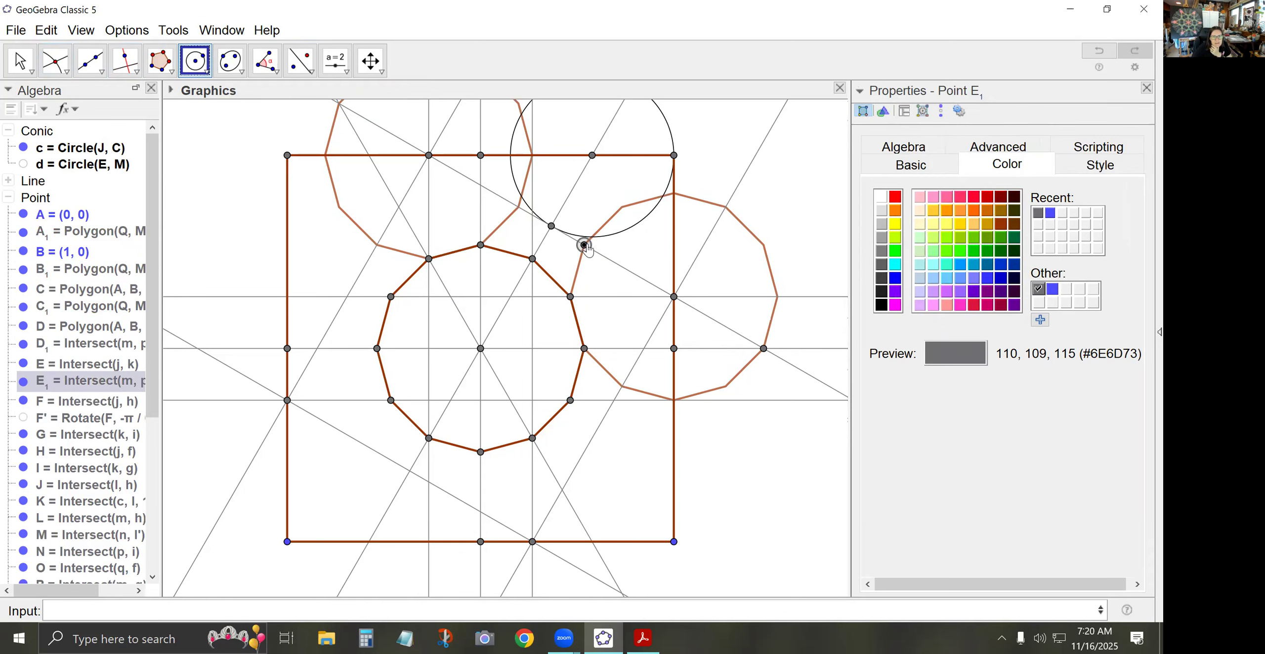
pyautogui.click(532, 262)
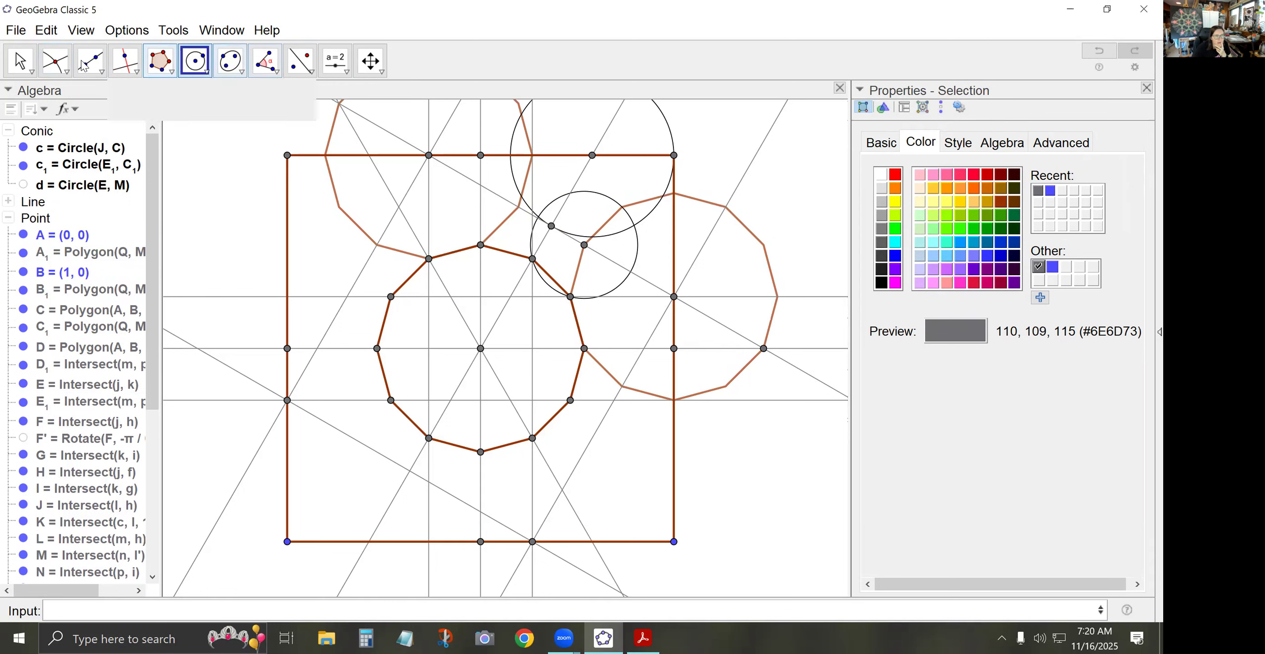
pyautogui.click(51, 64)
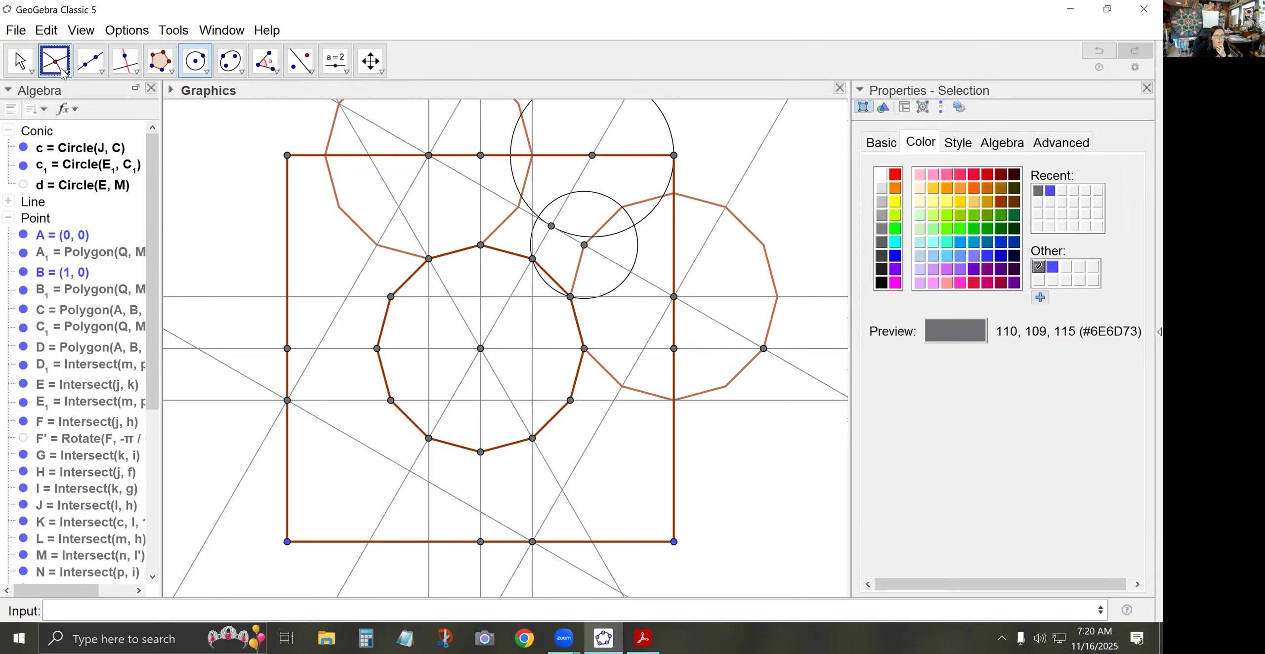
pyautogui.click(630, 273)
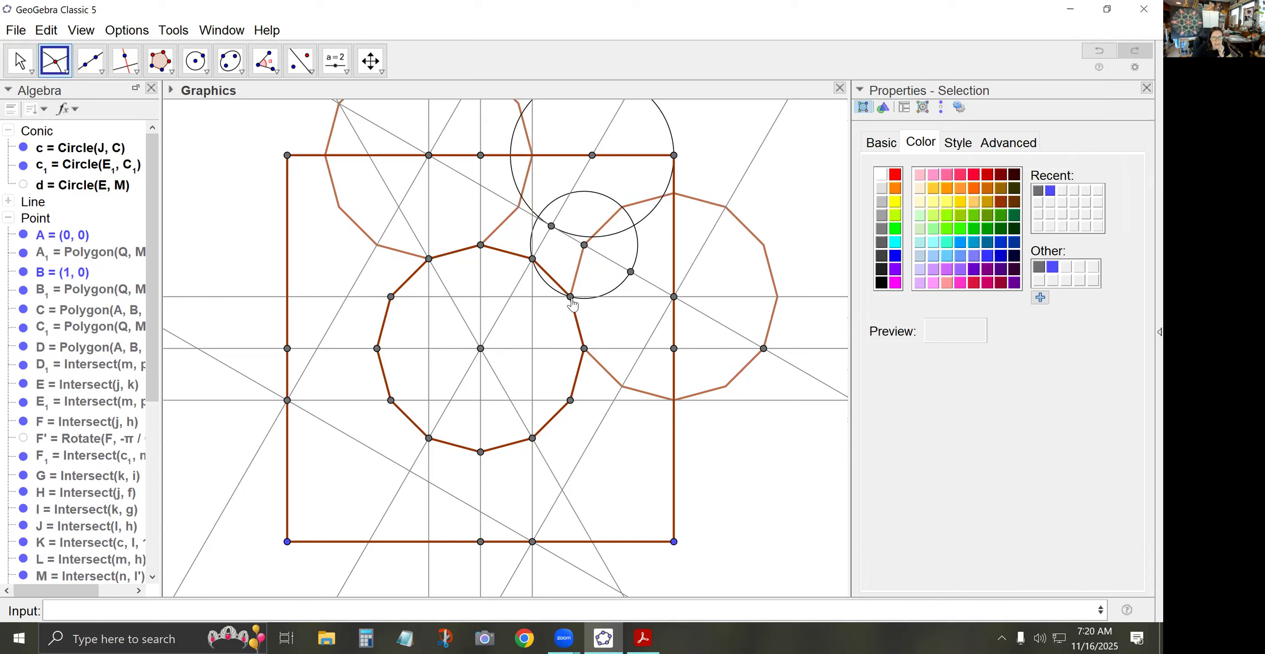
# - Construct the angle bisector at E₁ between point F₁ and the central polygon's vertex shared with the right reflected polygon
pyautogui.click(125, 60)
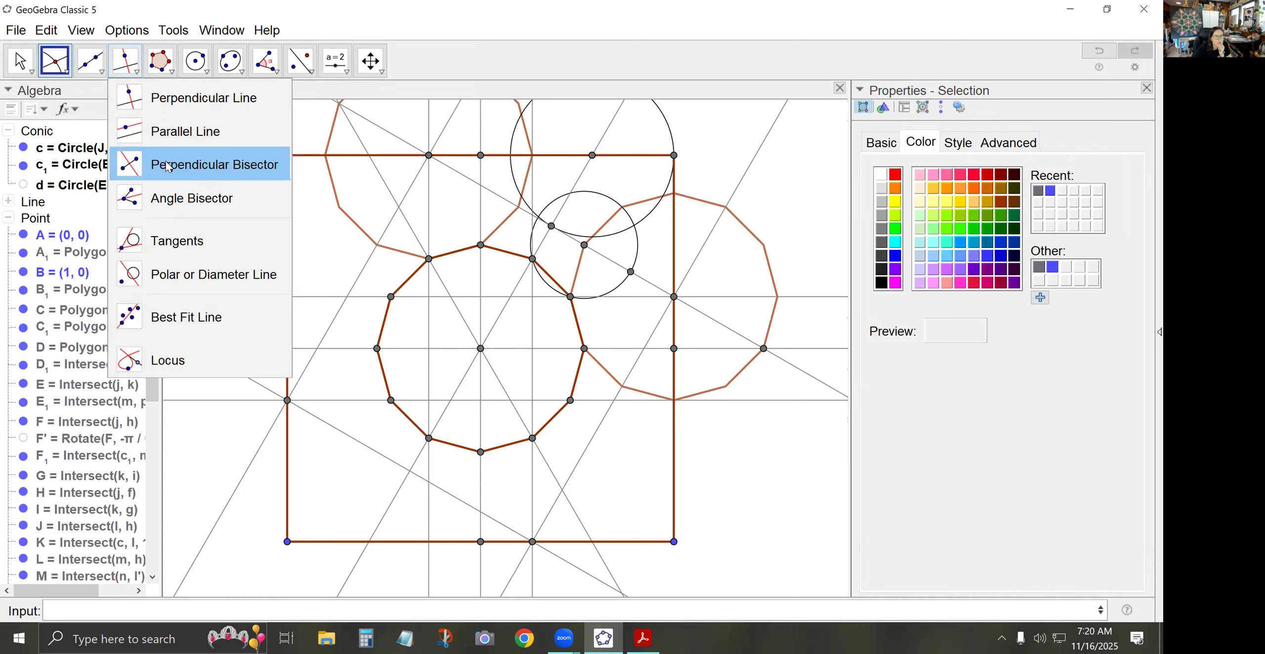
pyautogui.click(172, 200)
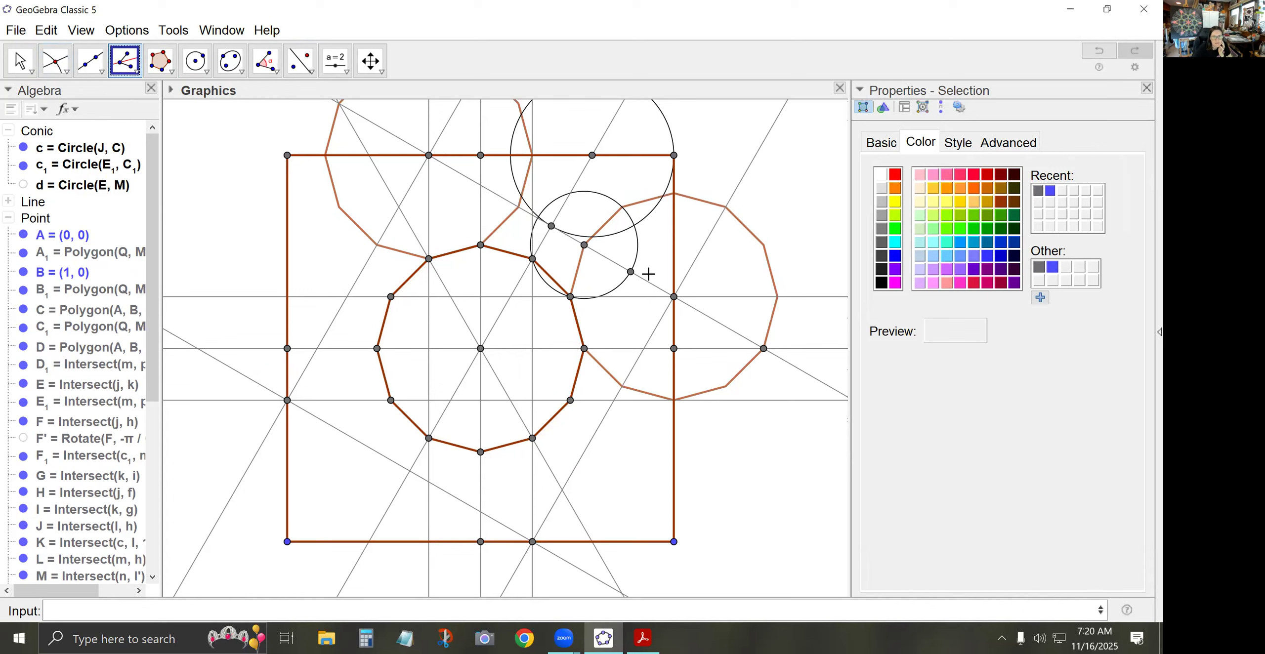
pyautogui.click(631, 272)
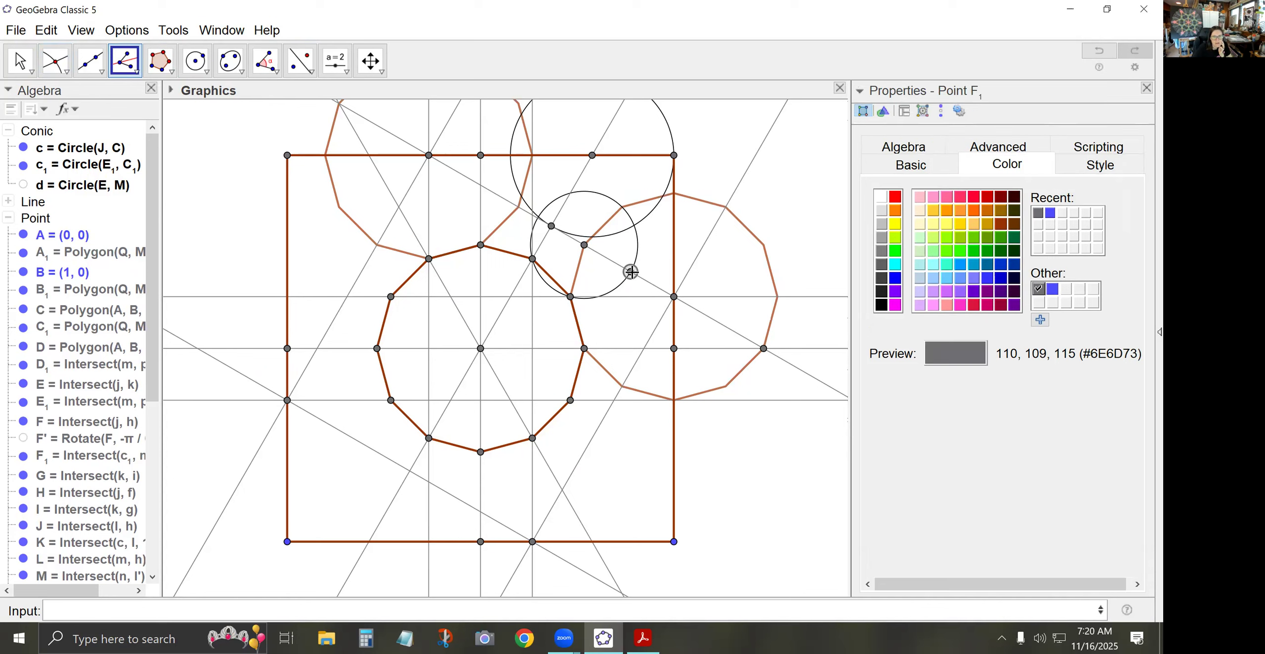
pyautogui.keyDown('ctrl'); pyautogui.click(584, 245); pyautogui.keyUp('ctrl')
pyautogui.click(572, 298)
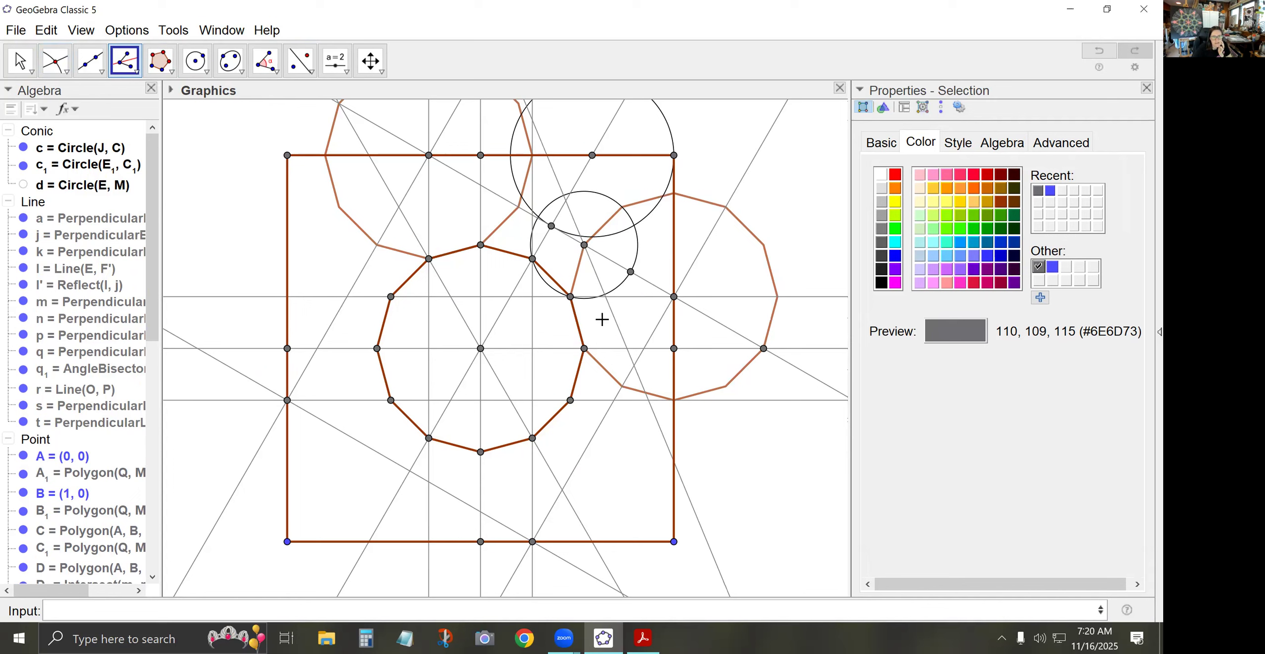
# - Mark the intersection of the new angle bisector with the horizontal line through the central polygon's upper-right vertex
pyautogui.click(54, 61)
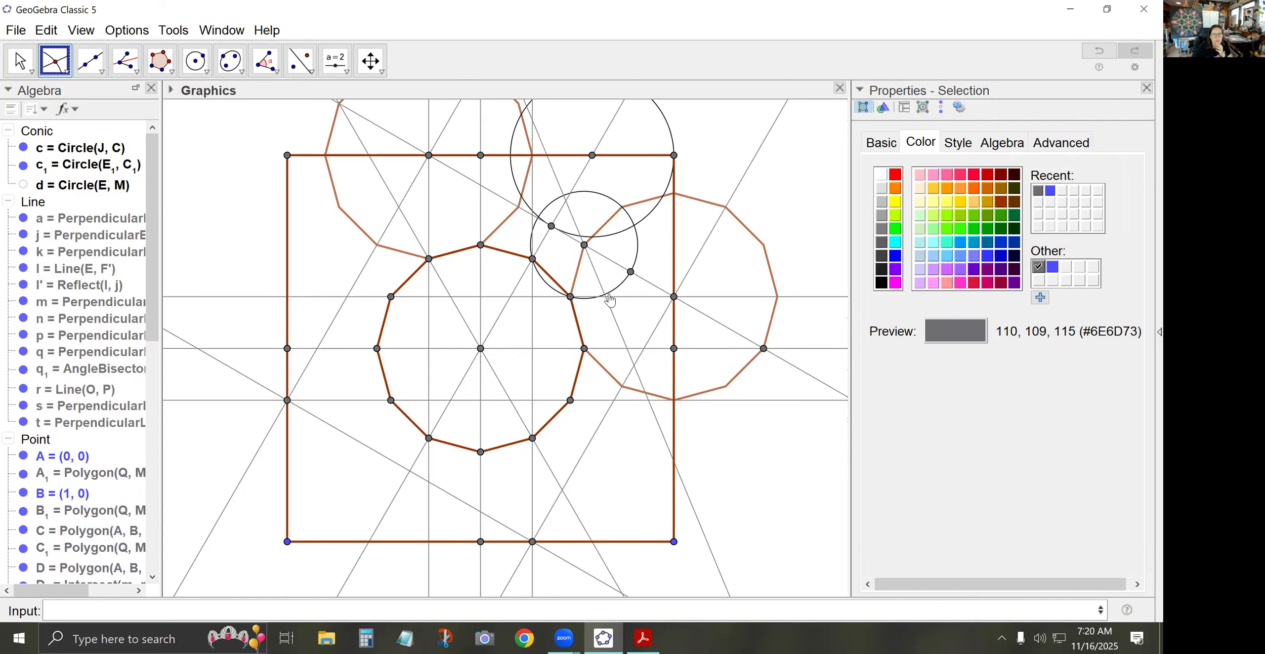
pyautogui.scroll(10, 612, 301)
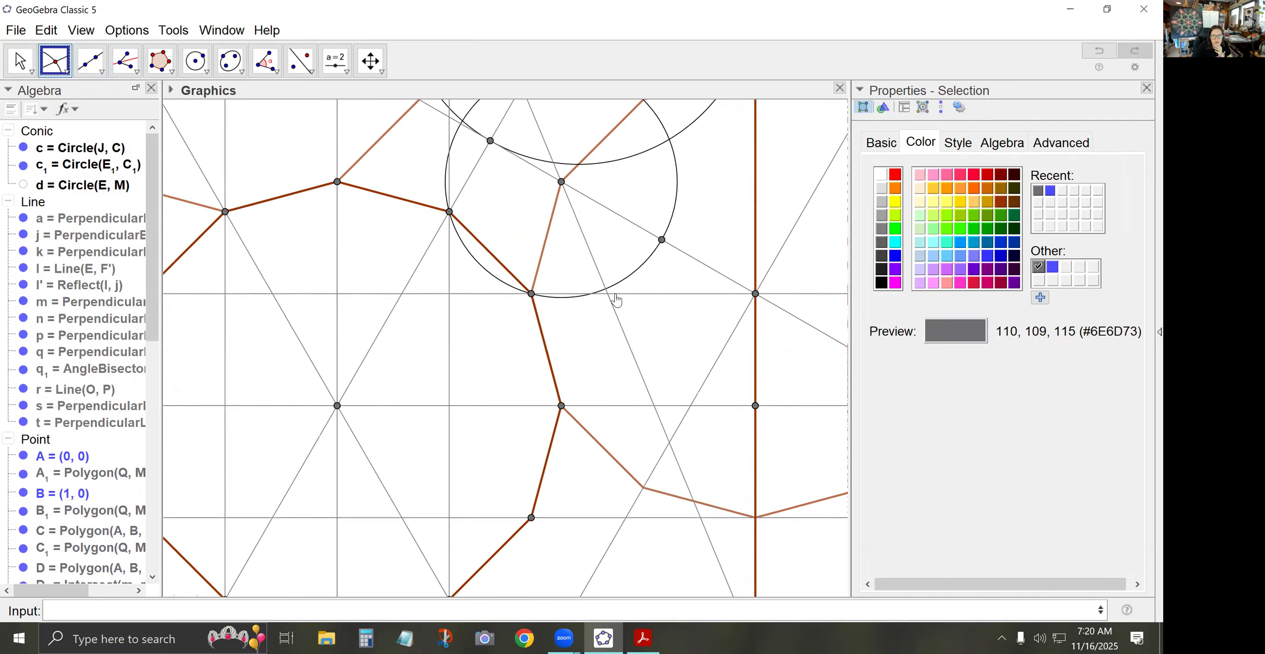
pyautogui.scroll(6, 608, 301)
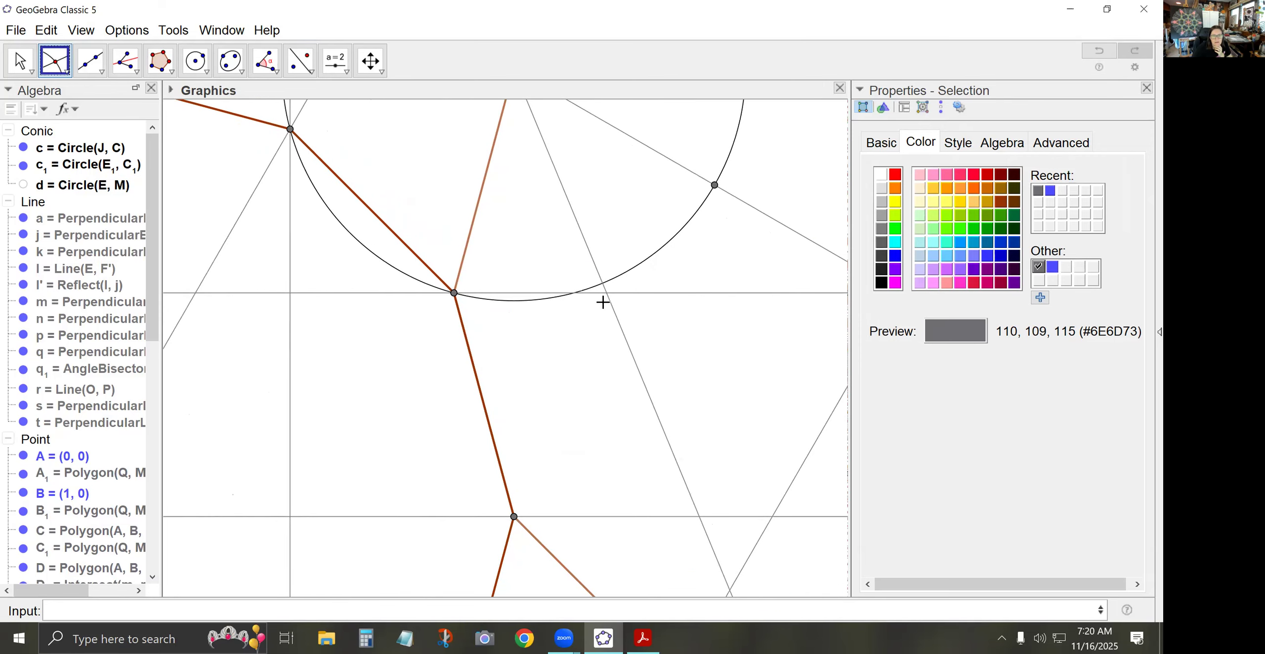
pyautogui.click(607, 293)
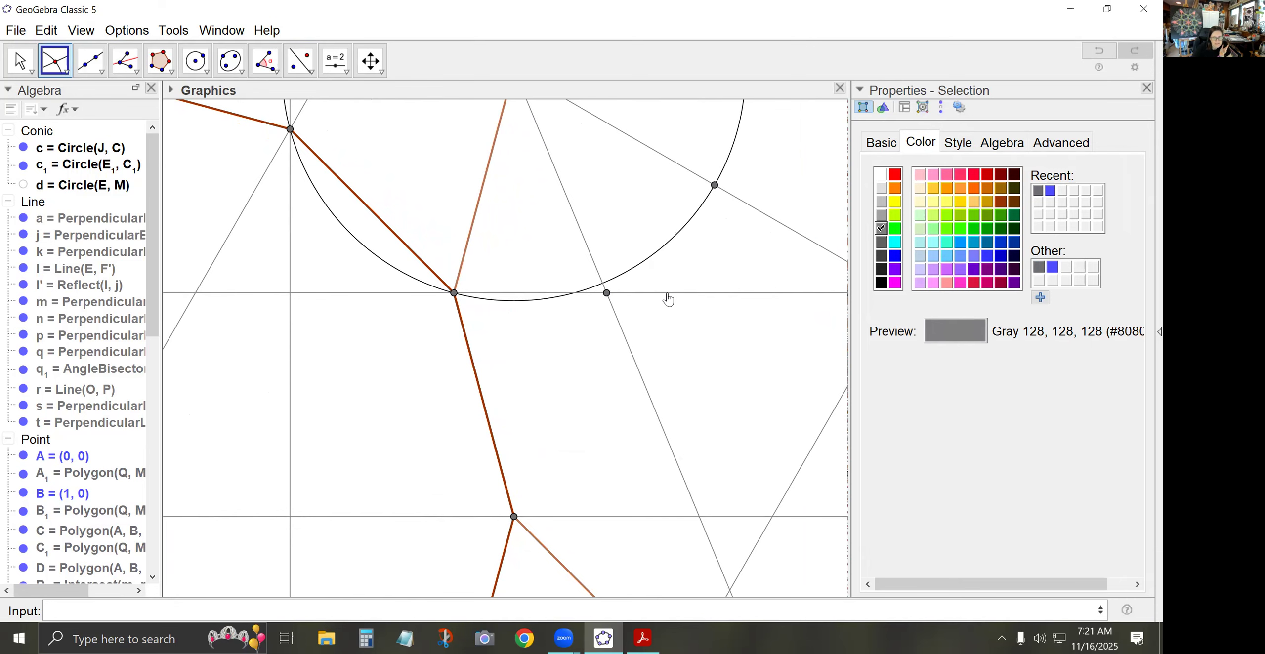
pyautogui.scroll(-13, 668, 299)
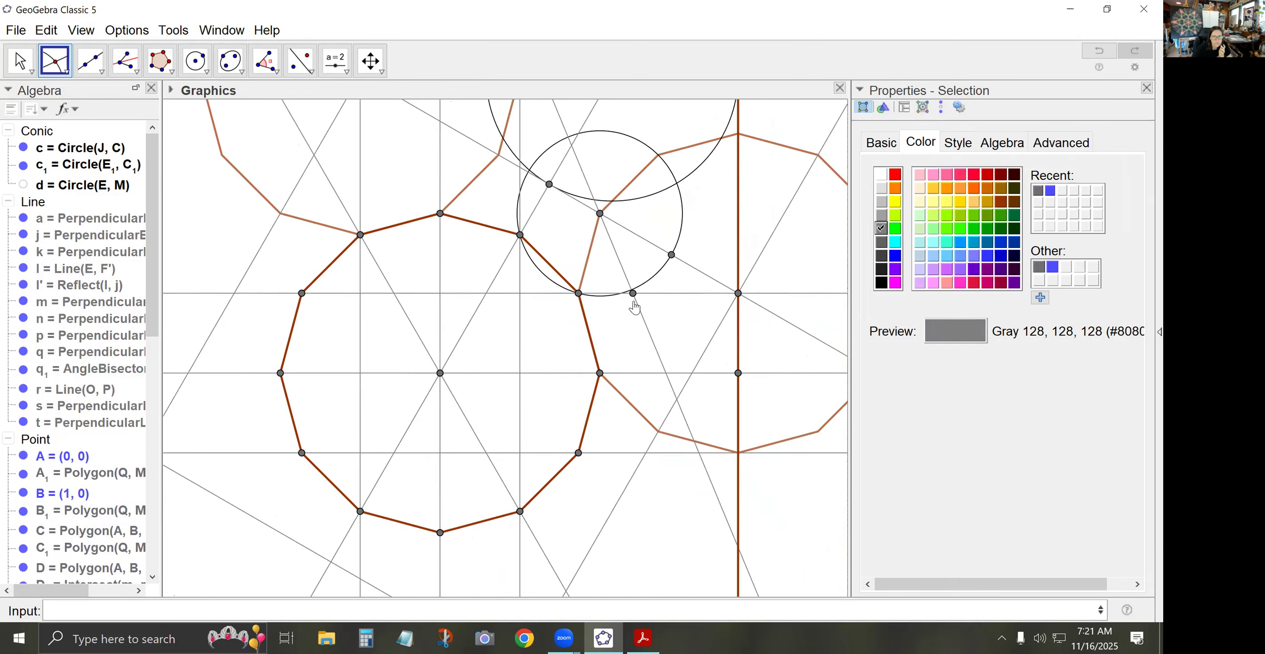
pyautogui.scroll(-2, 625, 309)
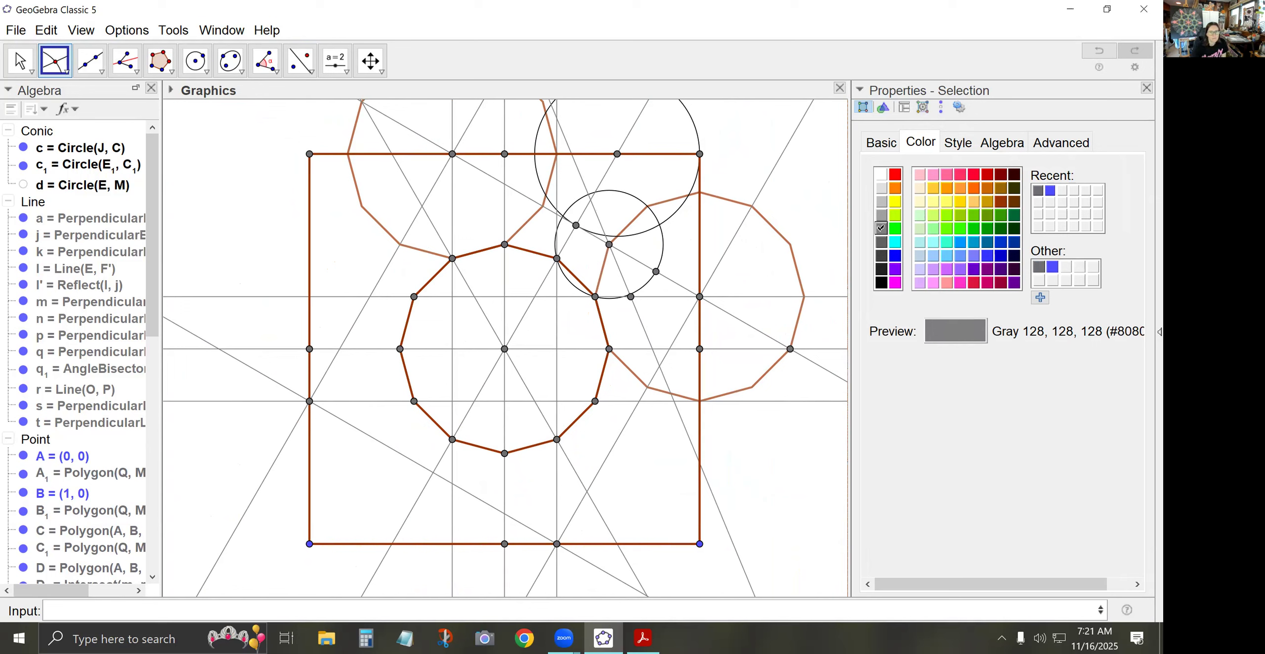
# - Reflect point F₁ about the upper horizontal line through the bisector intersection
pyautogui.click(300, 60)
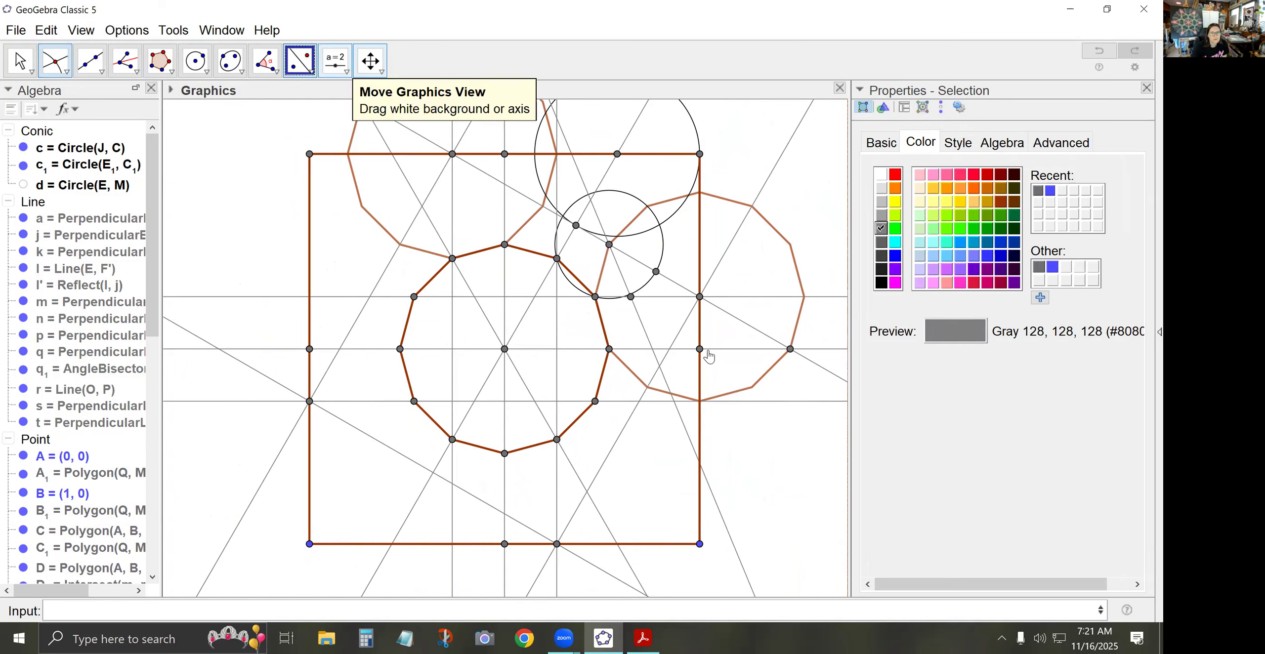
pyautogui.click(657, 287)
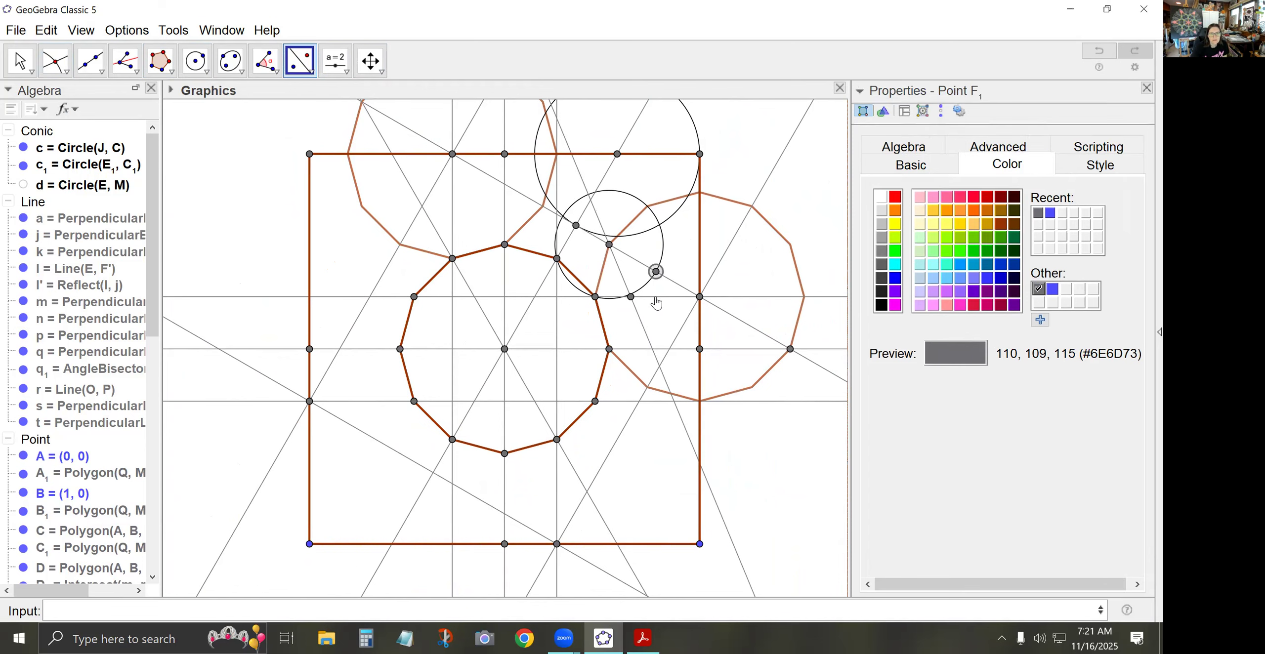
pyautogui.click(656, 297)
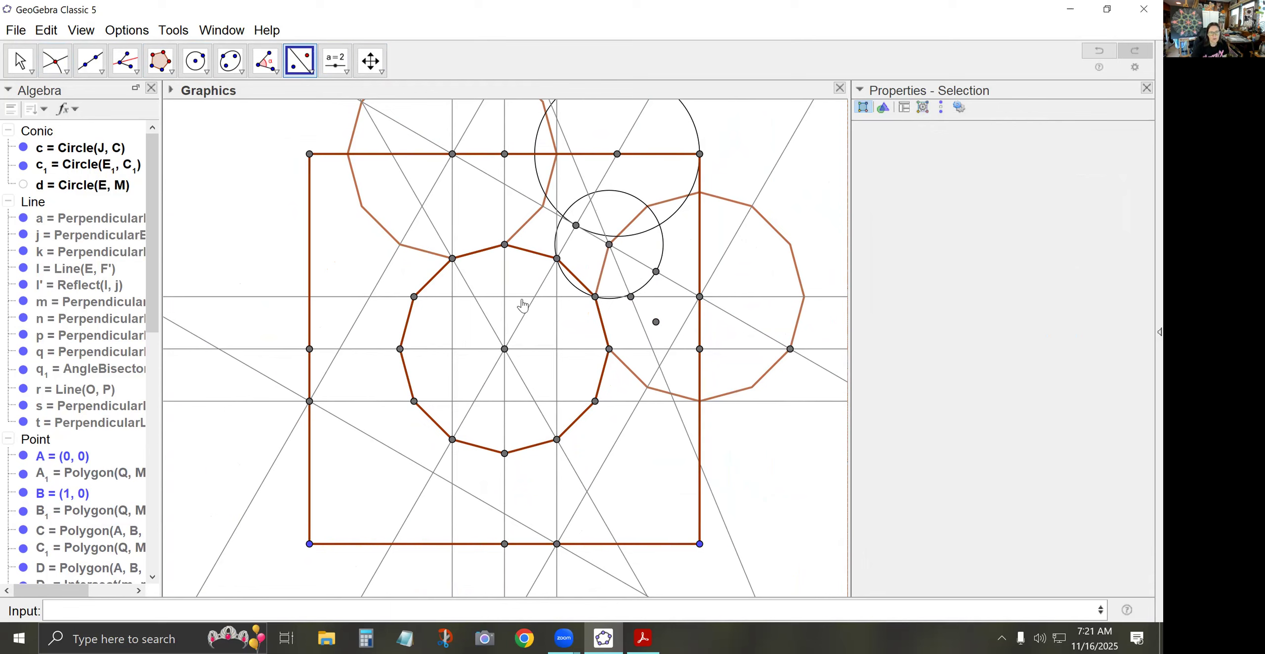
# - Reflect F₁, the bisector intersection and the mirrored copy of F₁ together about the central polygon's right side above the horizontal bisector
pyautogui.click(300, 61)
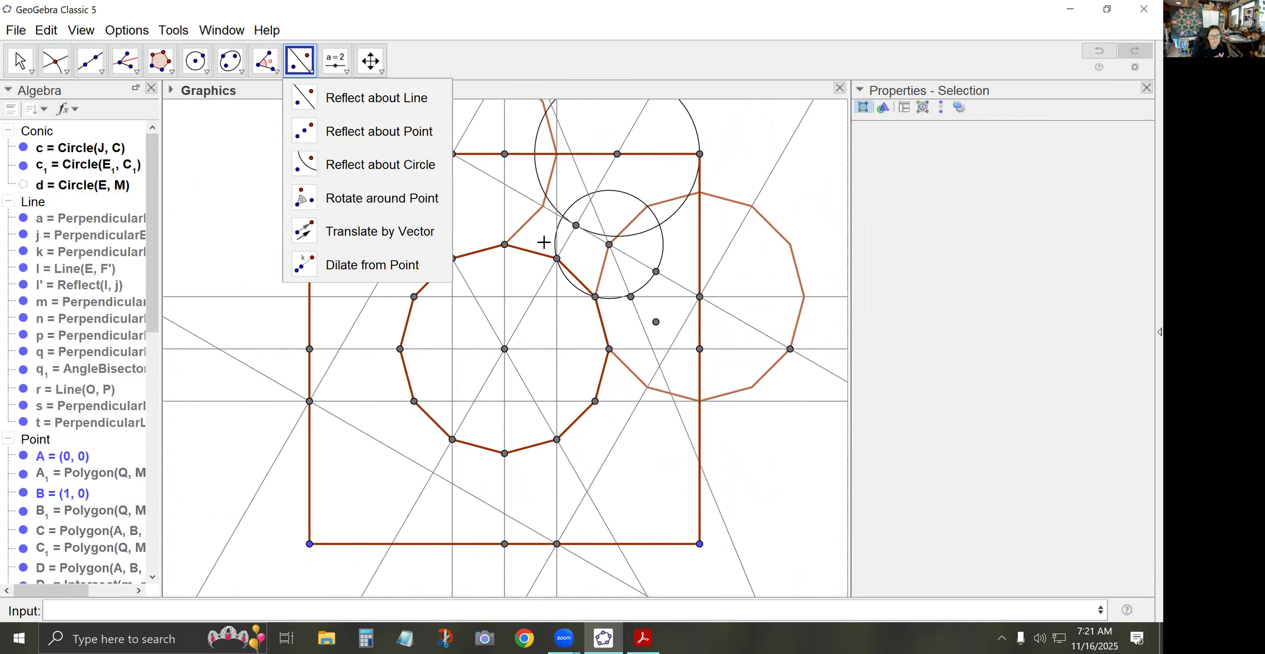
pyautogui.click(326, 98)
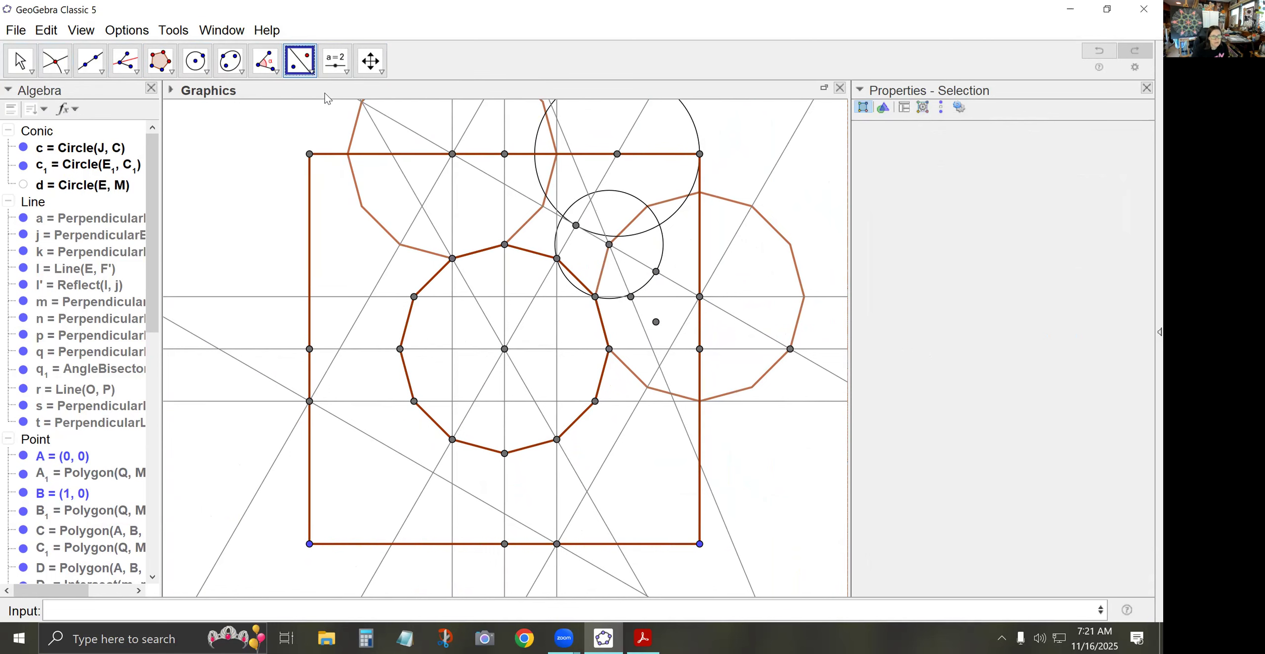
pyautogui.click(656, 272)
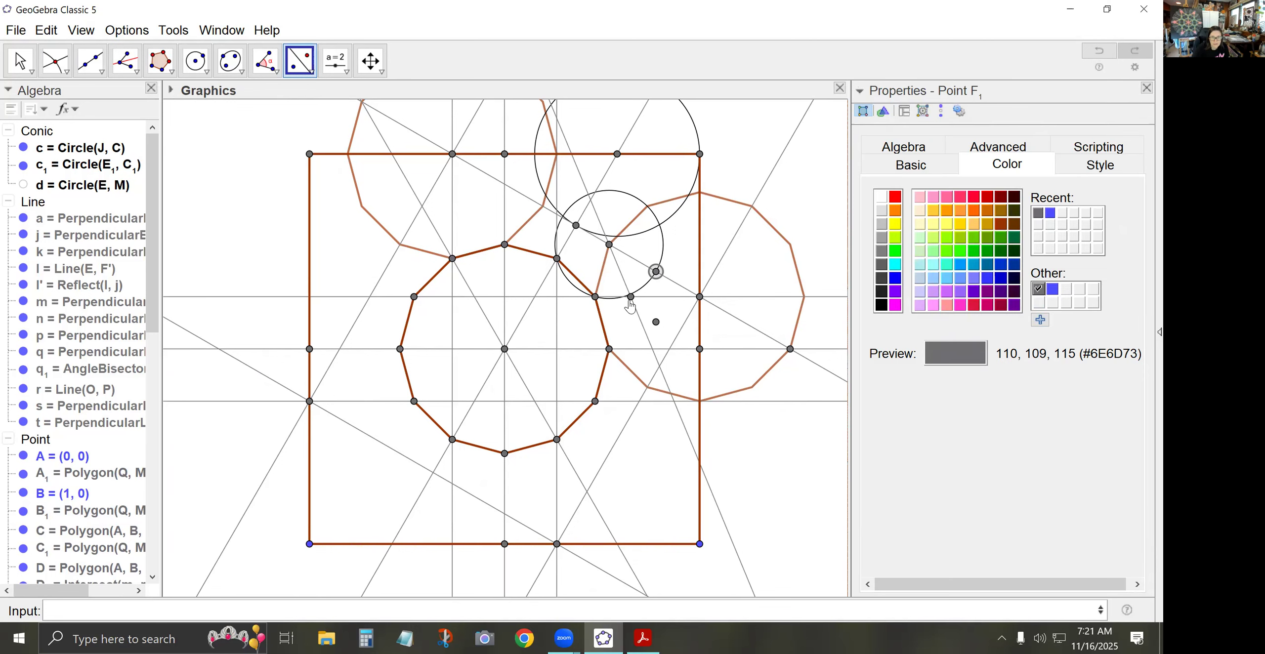
pyautogui.click(632, 298)
pyautogui.click(656, 323)
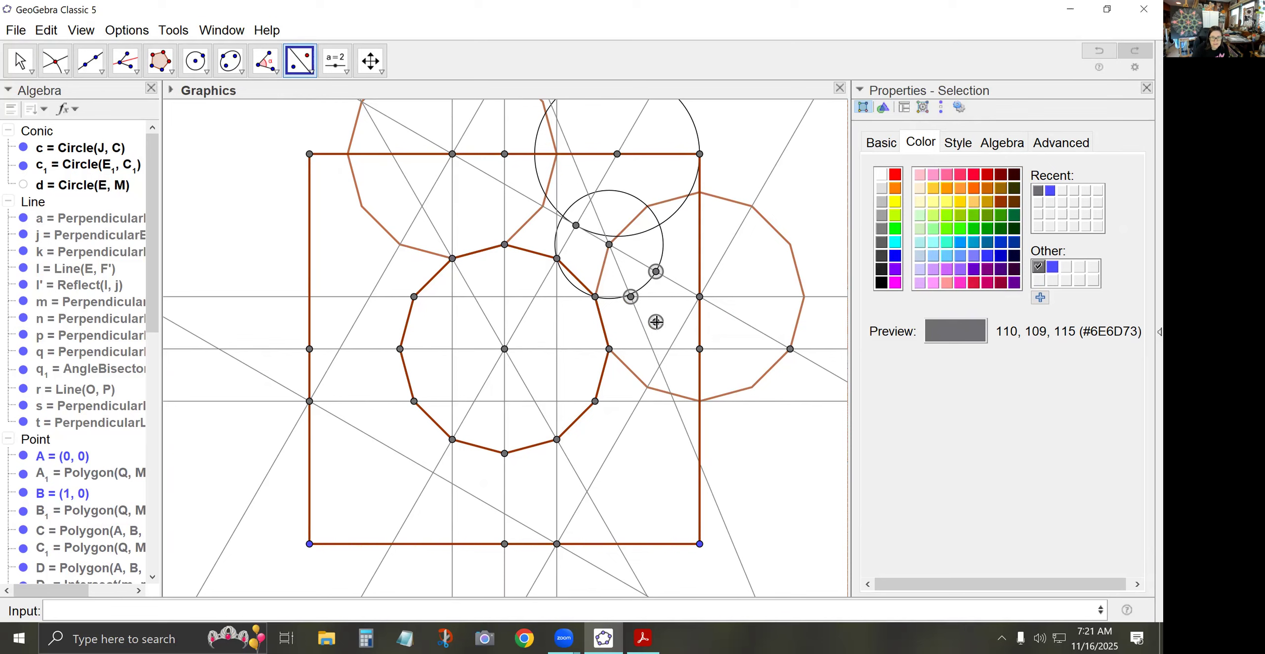
pyautogui.click(603, 327)
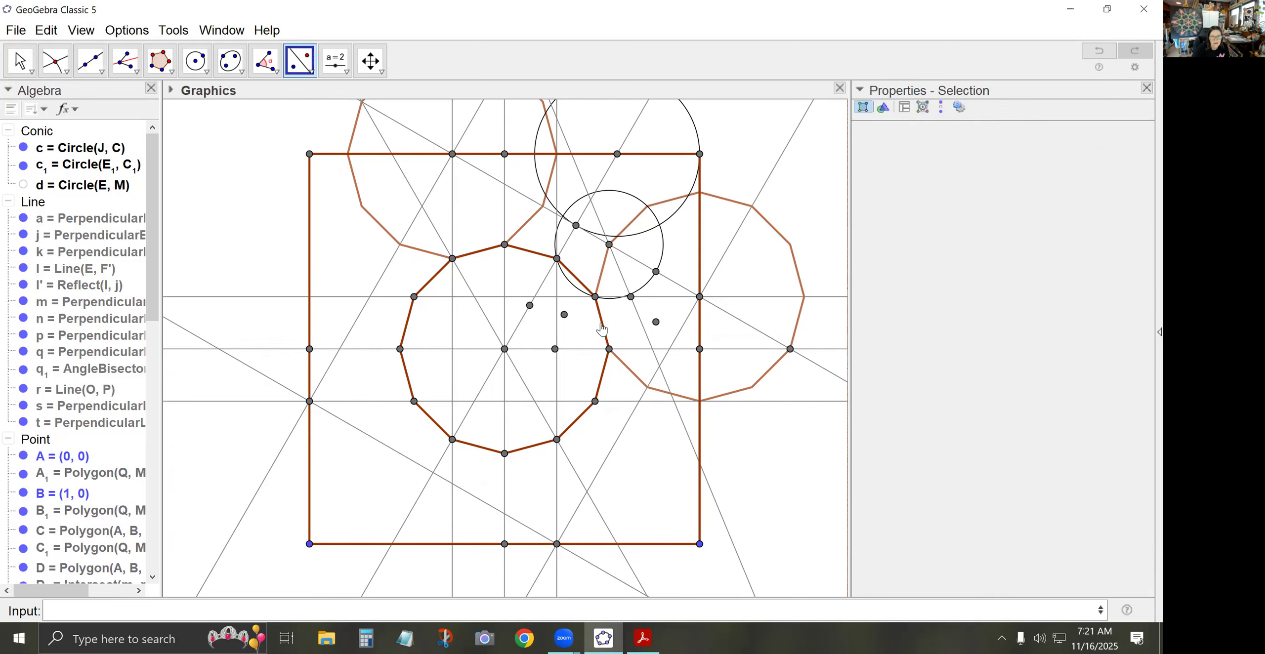
# - Draw a kite polygon from center E through the inner point on the horizontal midline, the bisector intersection, and the inner point on the rising diagonal
pyautogui.click(172, 72)
pyautogui.click(194, 102)
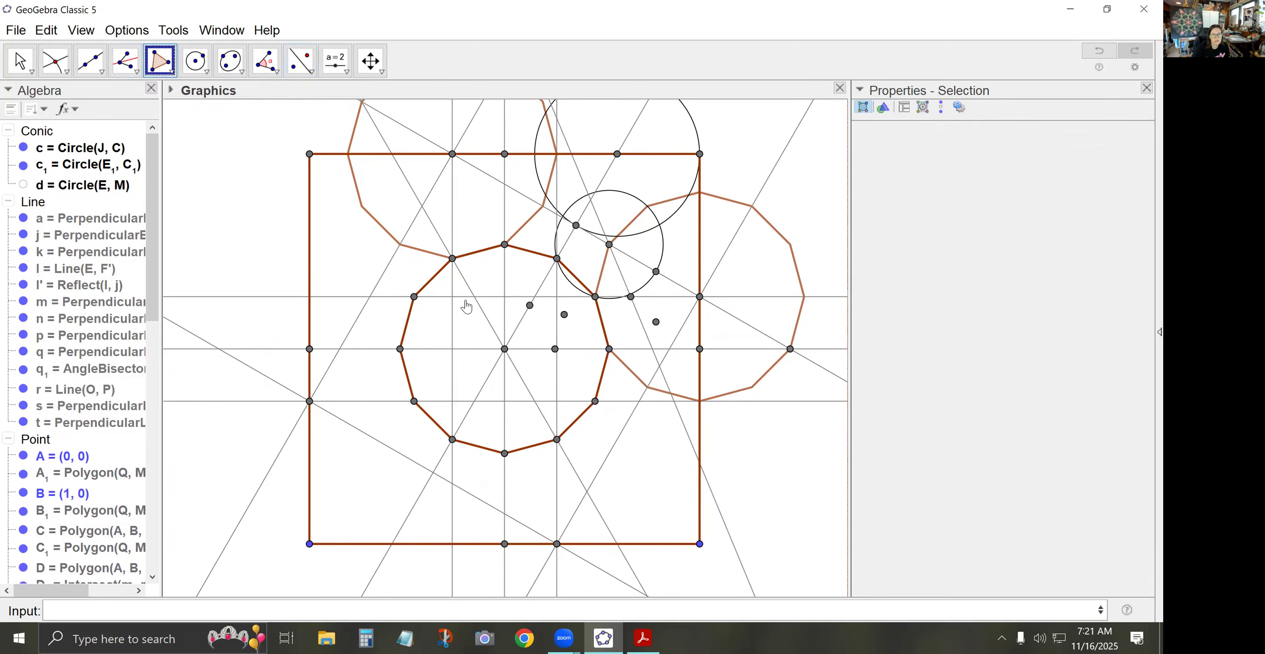
pyautogui.click(505, 349)
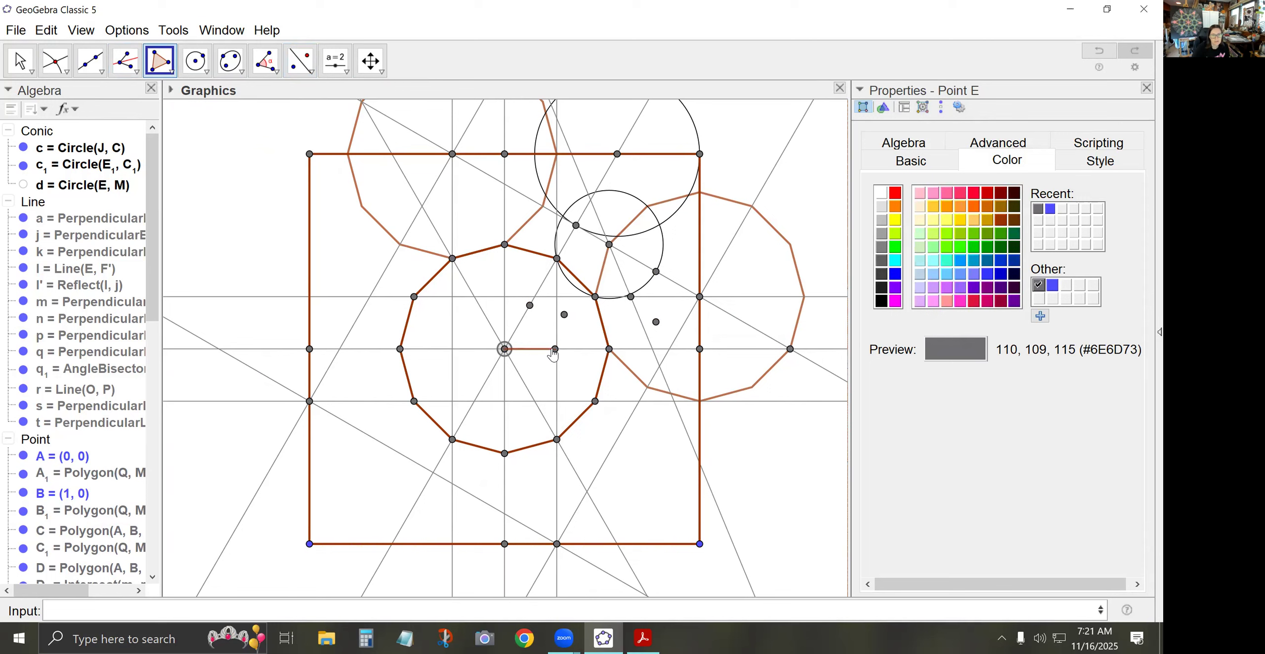
pyautogui.click(555, 349)
pyautogui.click(565, 314)
pyautogui.click(531, 306)
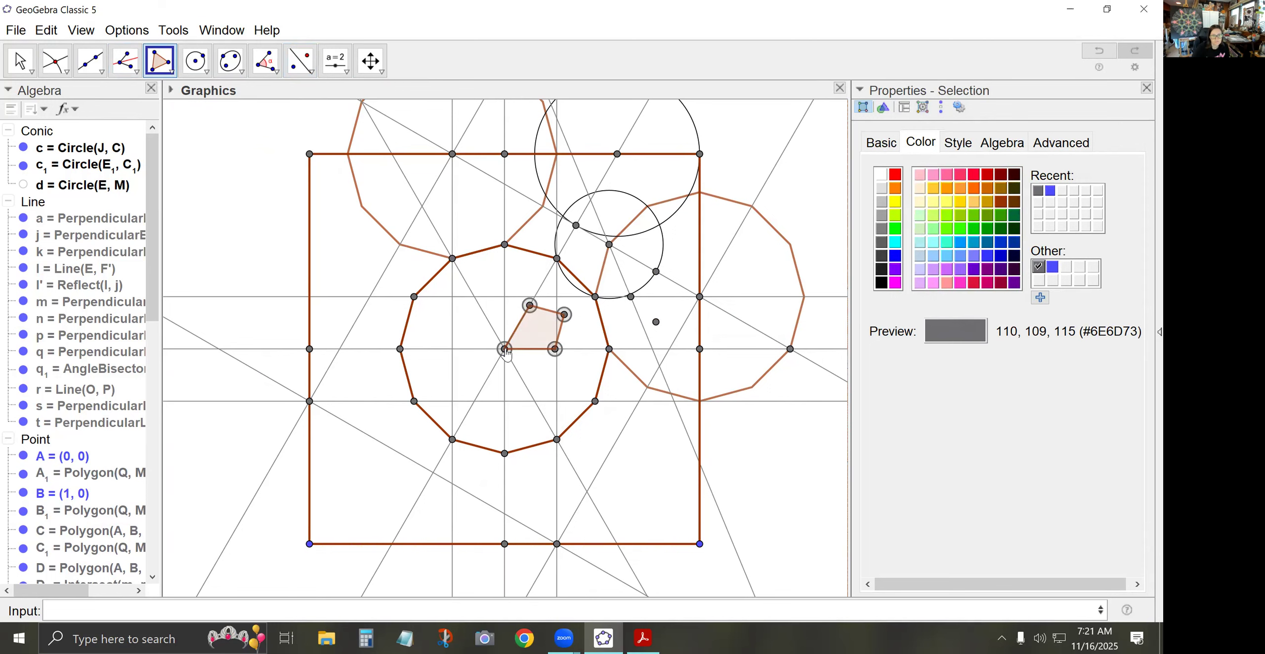
pyautogui.click(505, 349)
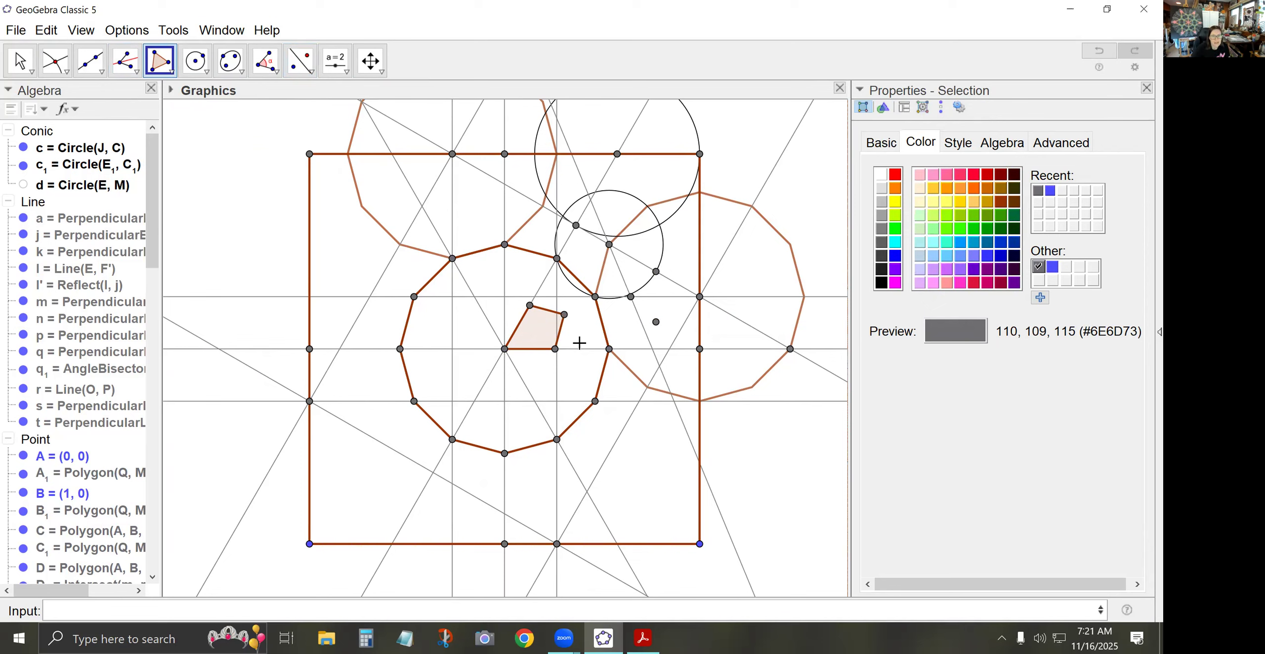
# - Draw a four-sided polygon joining the central polygon's rightmost vertex, the inner midline point, the bisector intersection and vertex B₁
pyautogui.click(609, 349)
pyautogui.click(555, 349)
pyautogui.click(564, 315)
pyautogui.click(595, 297)
pyautogui.click(609, 349)
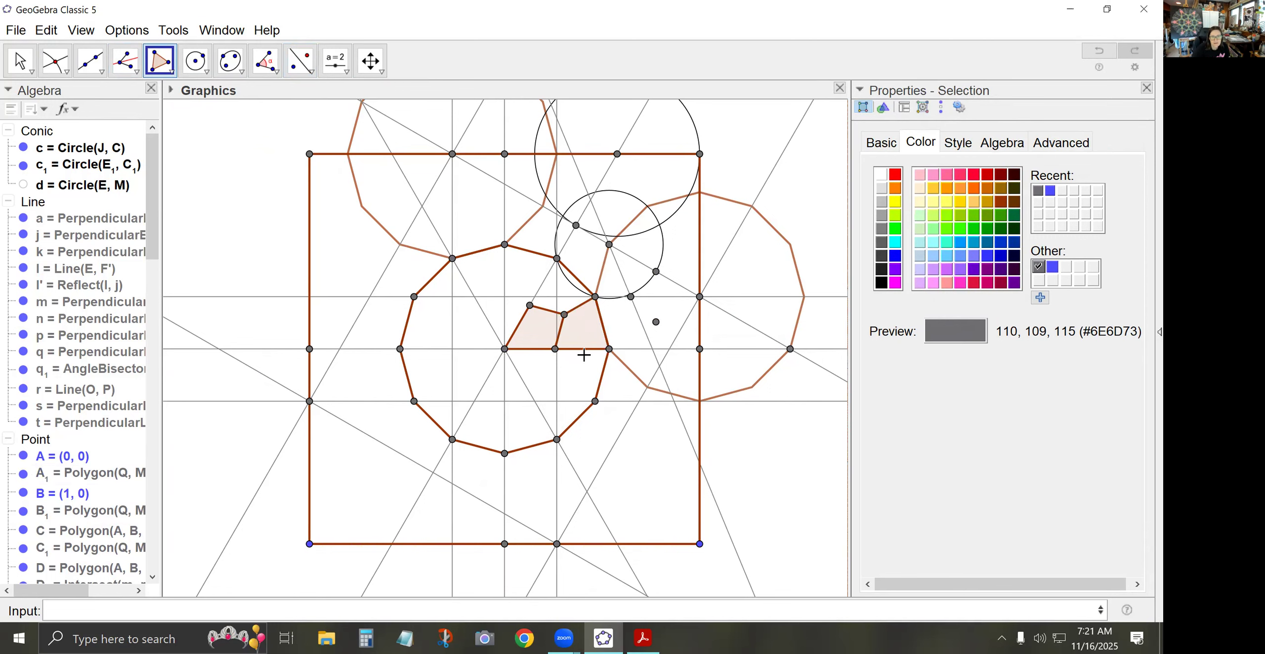
# - Draw a four-sided polygon joining vertex C₁, the inner point on the rising diagonal, the bisector intersection and vertex B₁
pyautogui.click(557, 258)
pyautogui.click(530, 305)
pyautogui.click(564, 314)
pyautogui.click(596, 298)
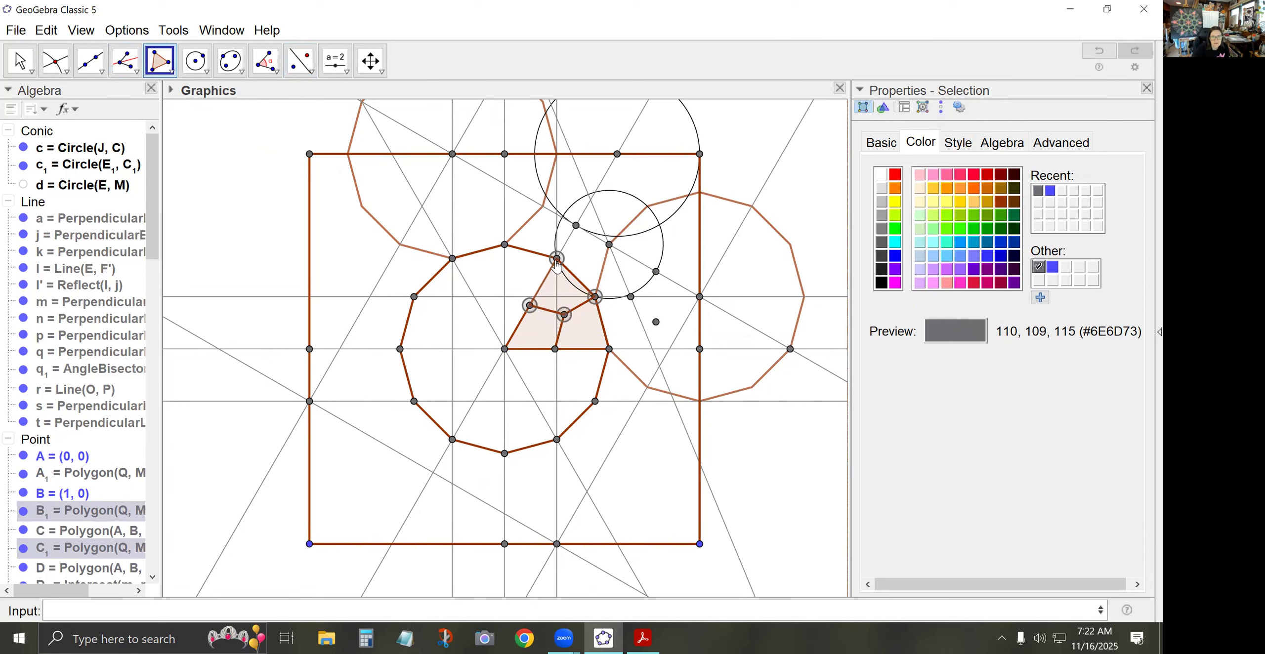
pyautogui.click(557, 259)
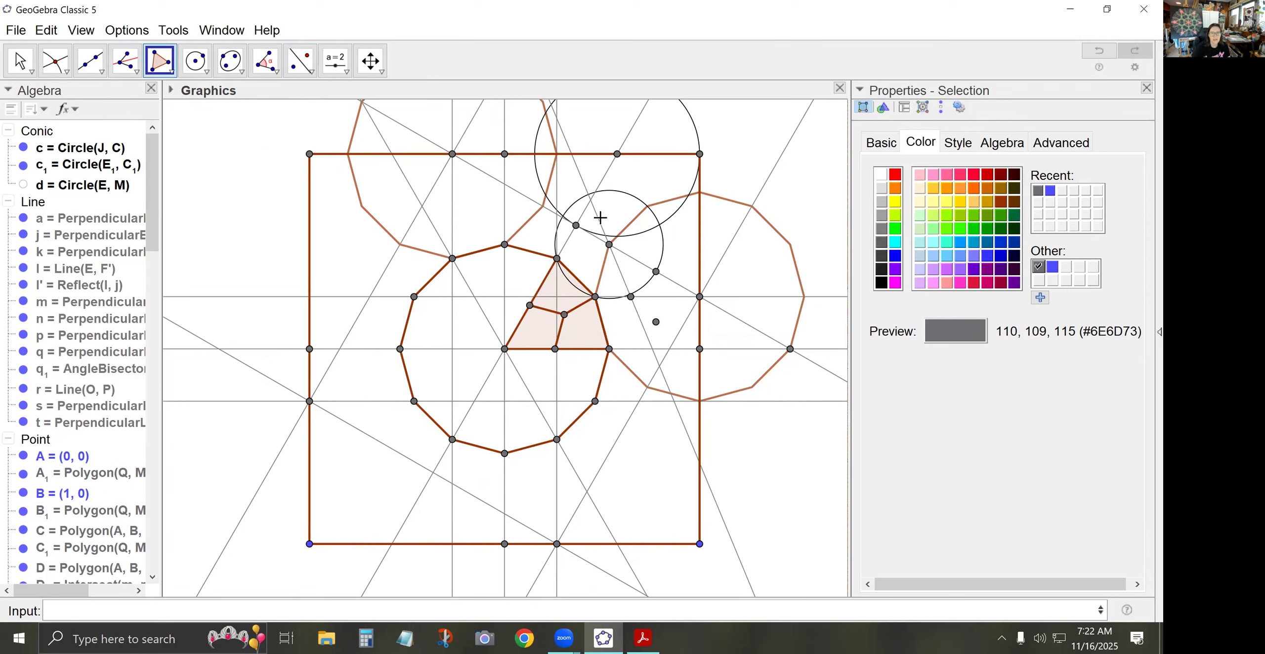
# - Draw a four-sided polygon joining B₁, E₁, the small circle's intersection with the descending diagonal, and C₁
pyautogui.click(596, 297)
pyautogui.click(610, 245)
pyautogui.click(576, 225)
pyautogui.click(557, 259)
pyautogui.click(595, 297)
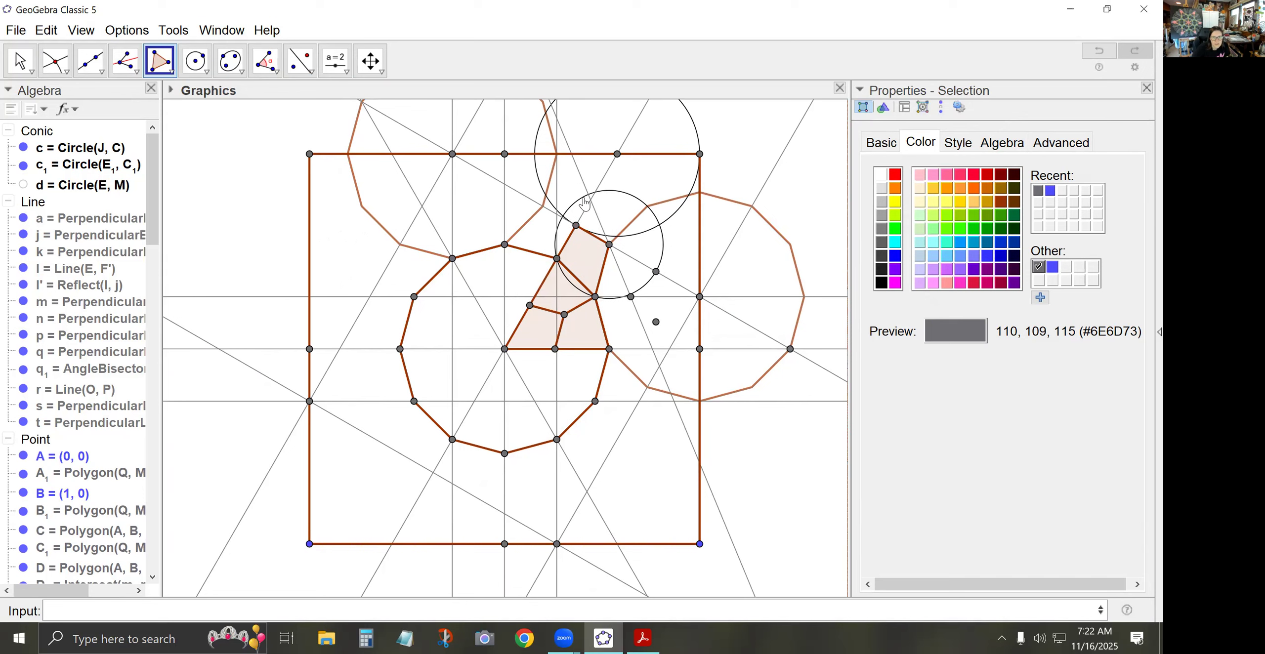
# - Reflect vertices C₁ and B₁ together about the descending diagonal line through E₁
pyautogui.click(298, 66)
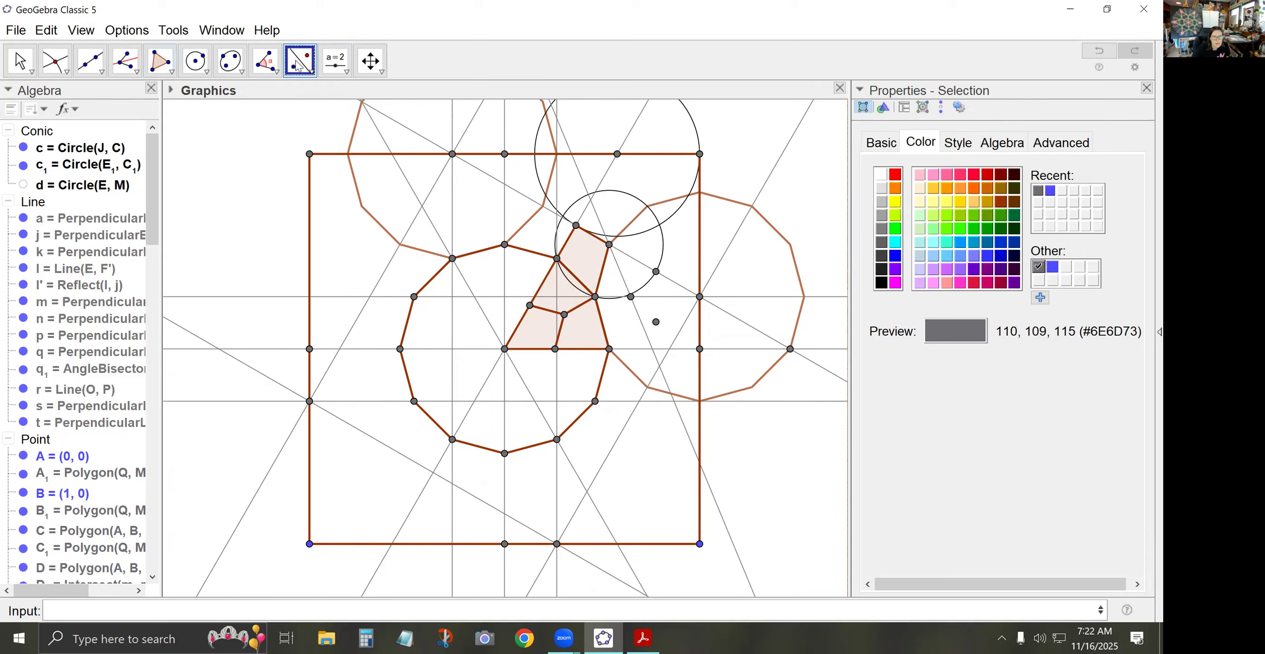
pyautogui.moveTo(370, 62)
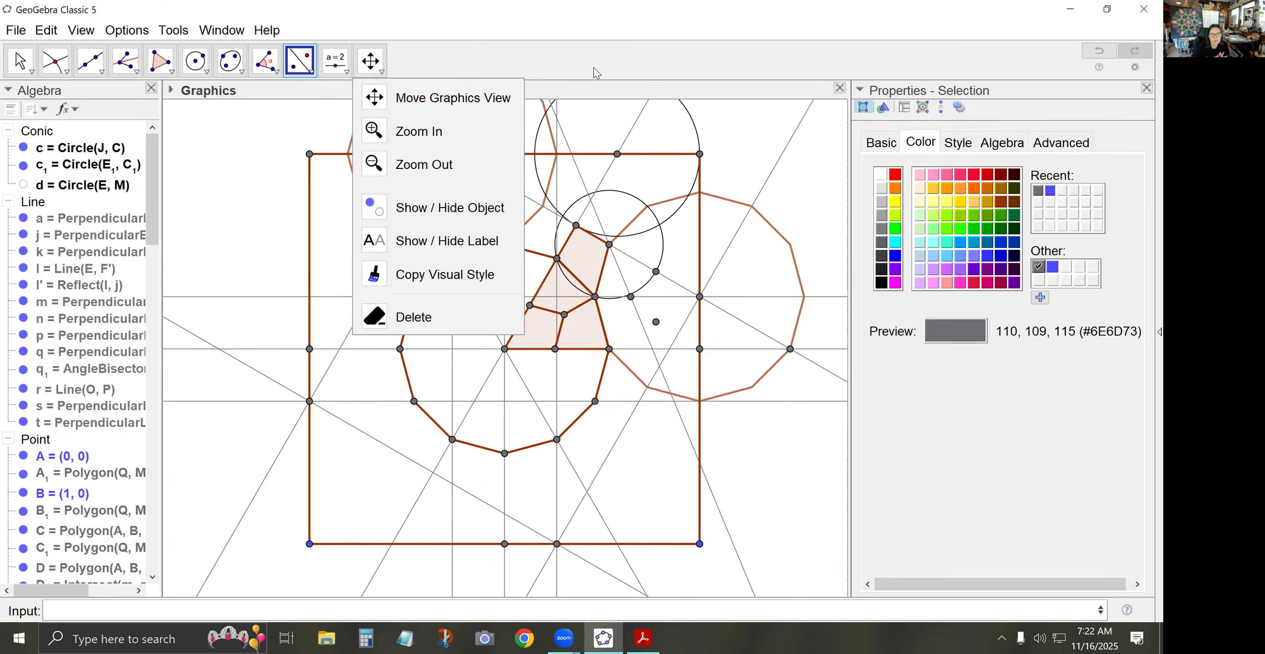
pyautogui.click(558, 259)
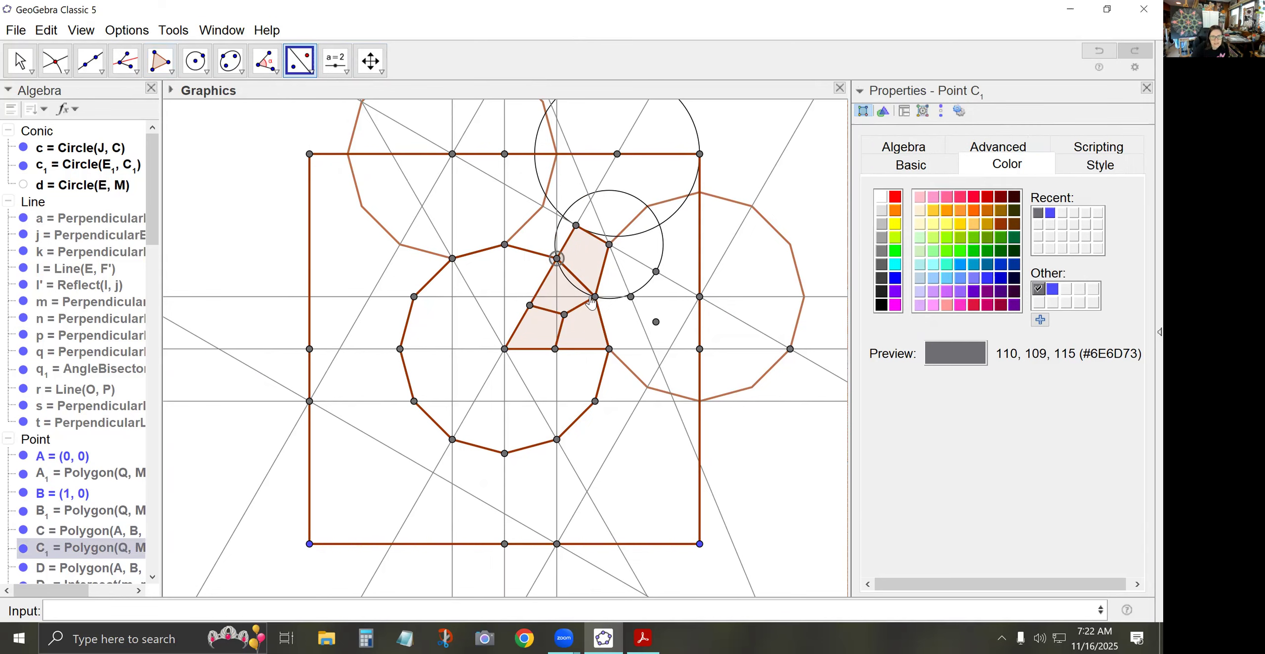
pyautogui.keyDown('ctrl'); pyautogui.click(595, 297); pyautogui.keyUp('ctrl')
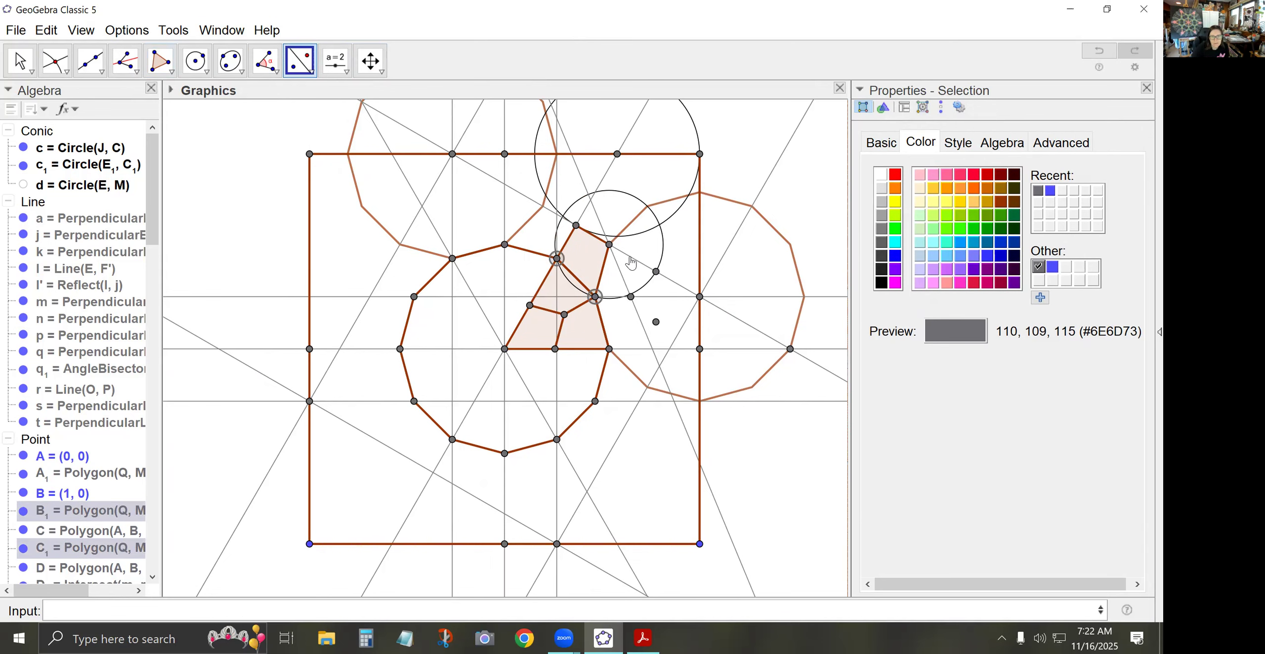
pyautogui.click(631, 259)
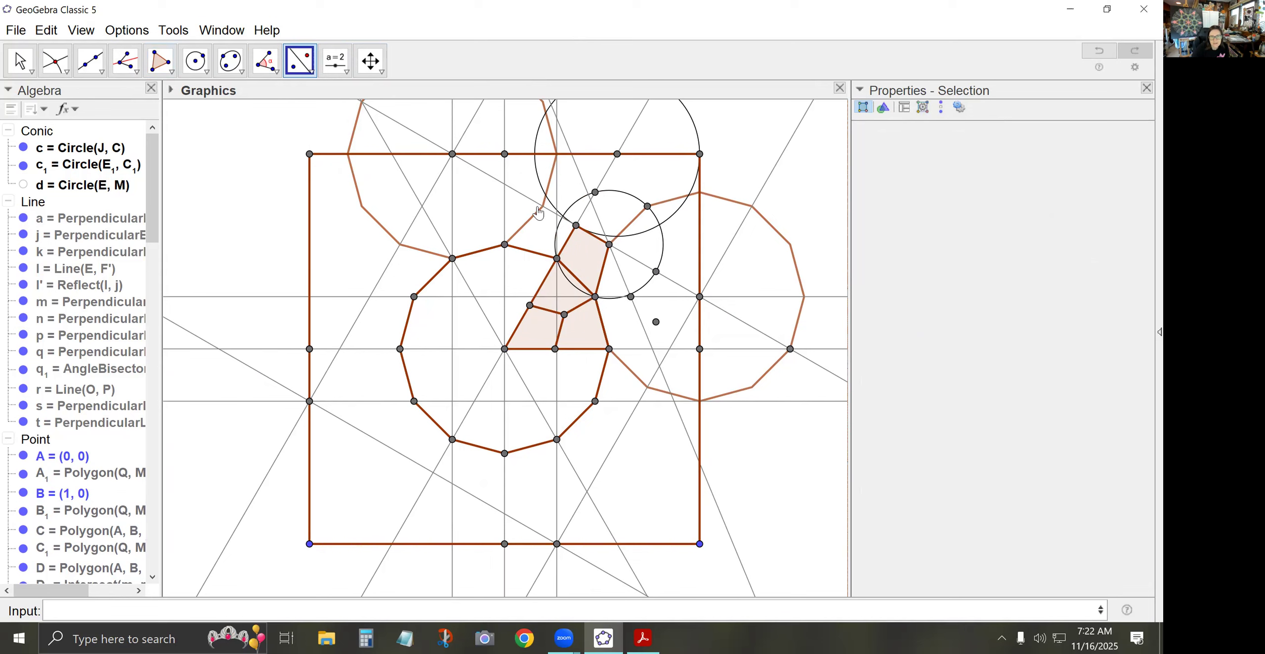
# - Draw a four-sided polygon from the two mirrored points M₁ and L₁, the small circle's upper-left diagonal intersection, and E₁
pyautogui.click(160, 61)
pyautogui.click(647, 206)
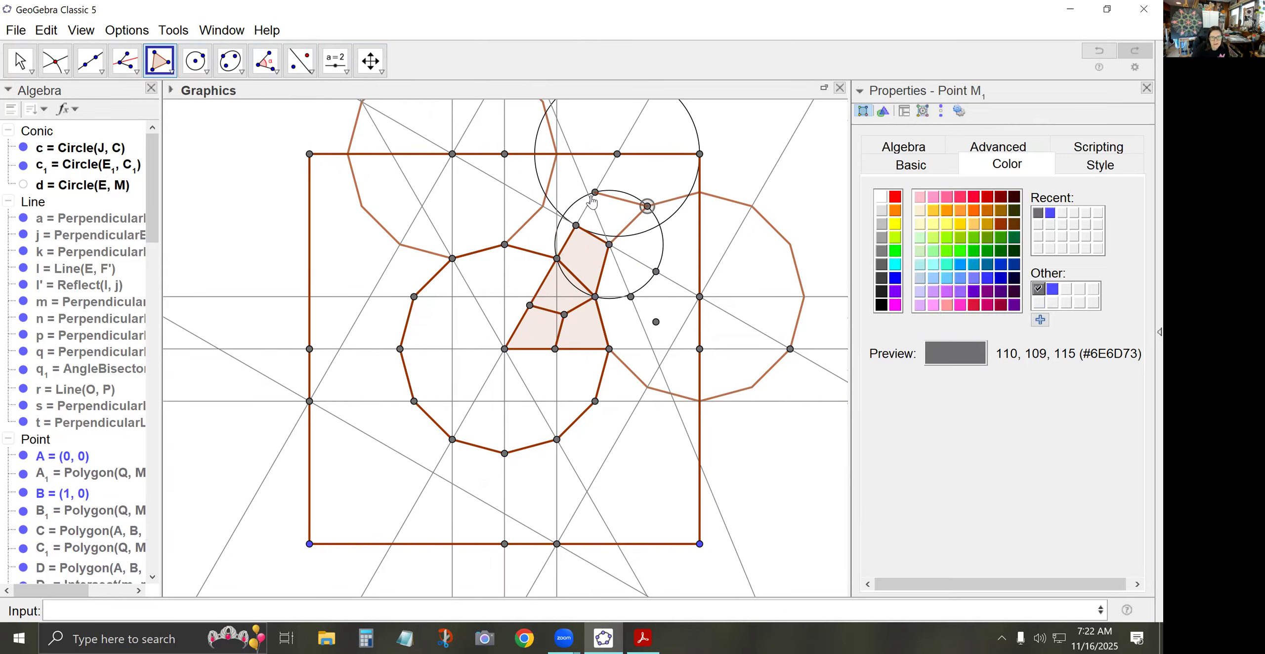
pyautogui.click(596, 193)
pyautogui.click(576, 225)
pyautogui.click(609, 244)
pyautogui.click(647, 206)
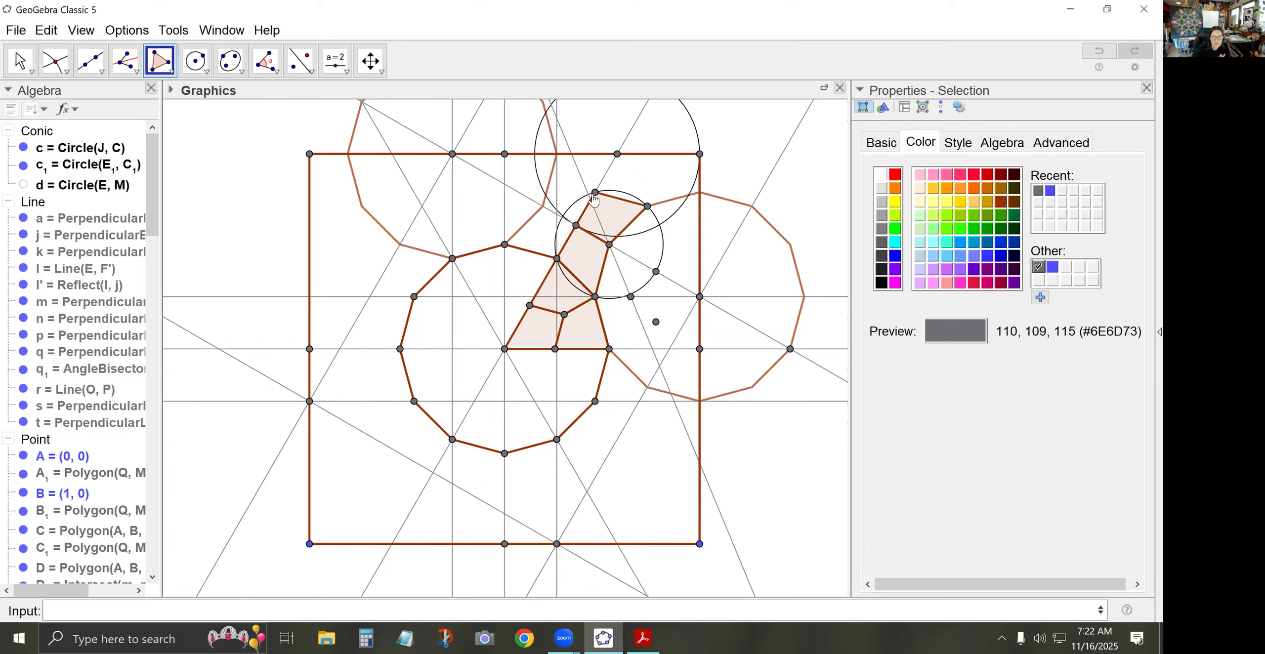
pyautogui.click(300, 61)
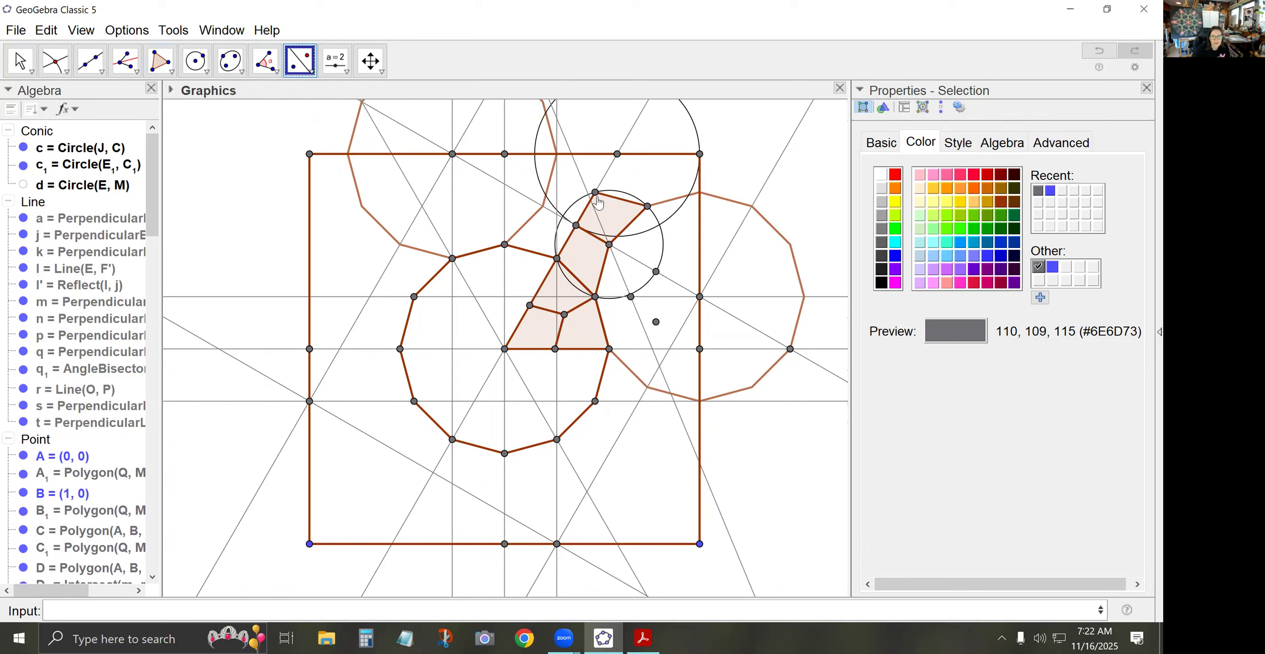
pyautogui.click(595, 192)
pyautogui.click(610, 245)
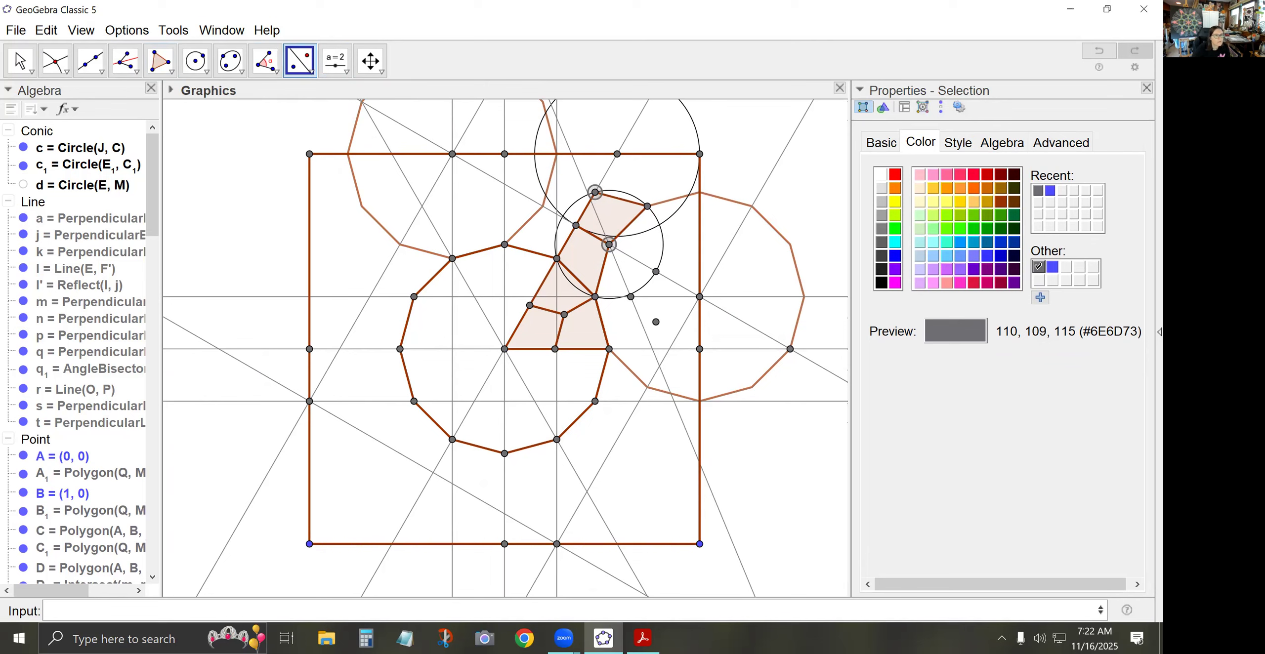
pyautogui.click(20, 61)
# - Draw a line through point J on the square's top side and point P, the center of the right reflected polygon
pyautogui.click(91, 60)
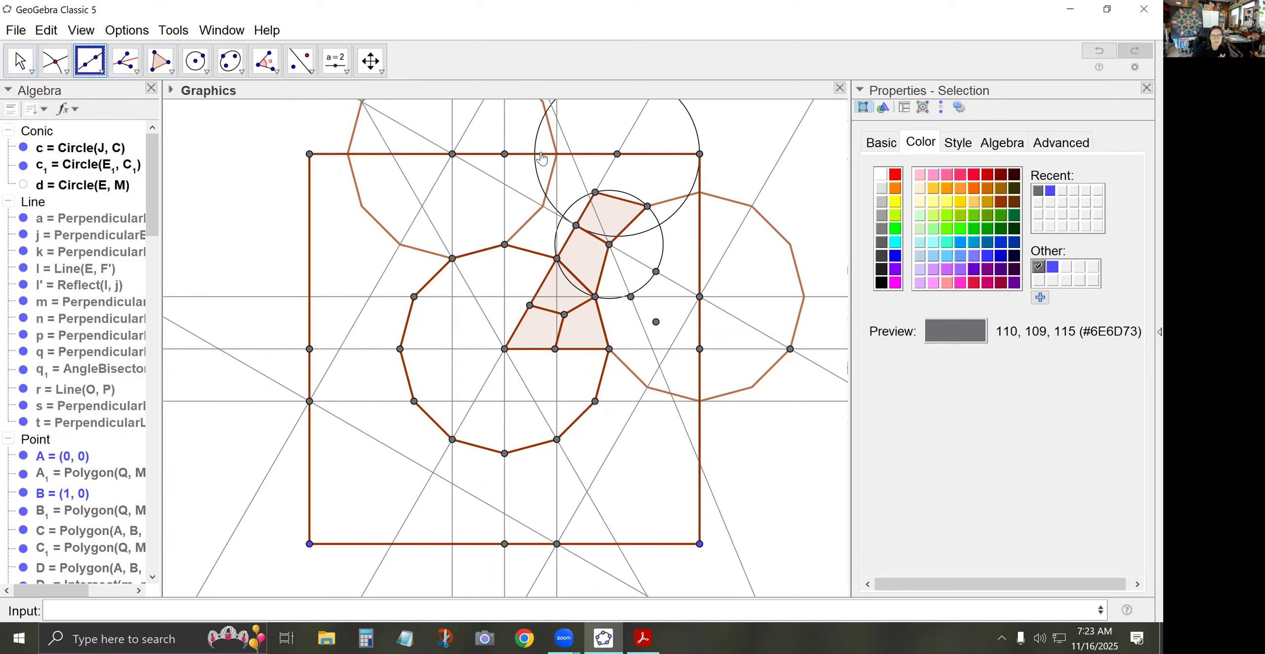
pyautogui.click(617, 154)
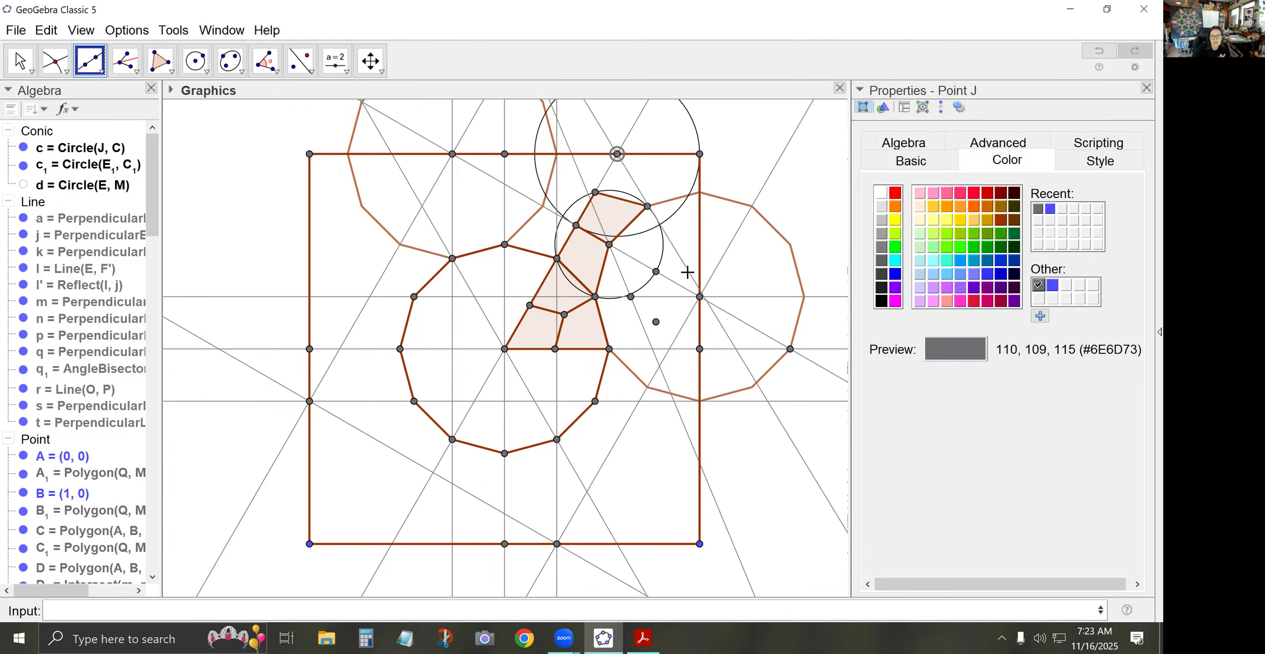
pyautogui.click(699, 297)
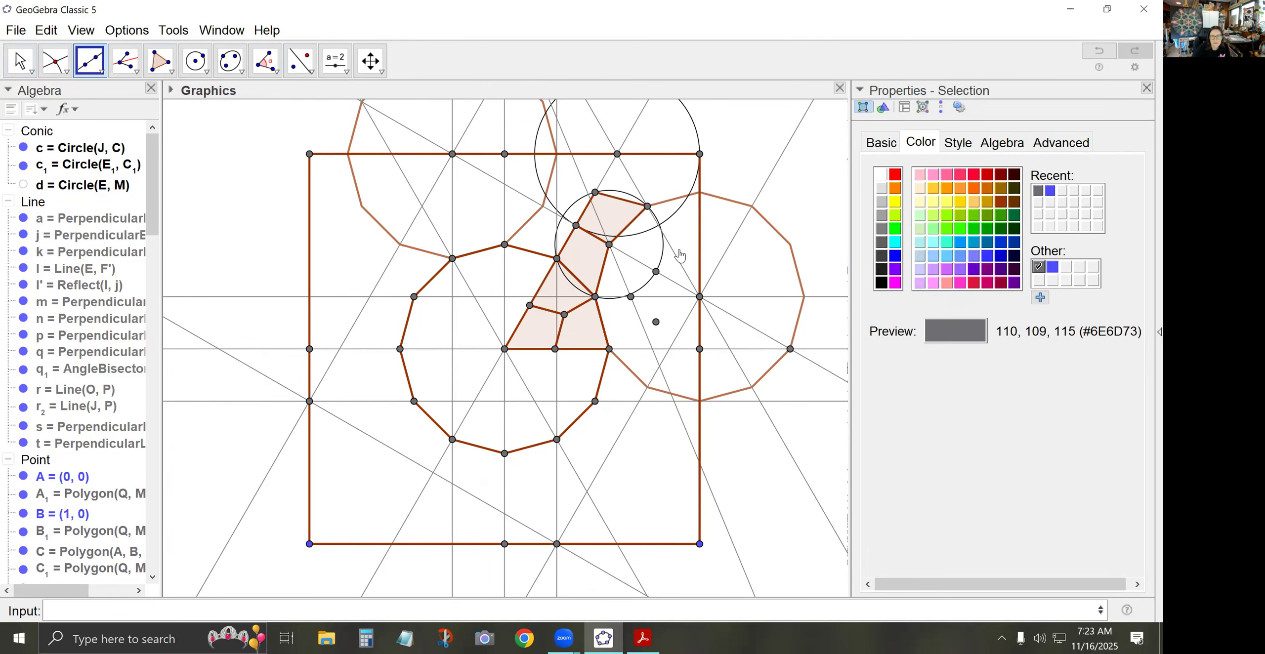
# - Reflect points L₁ and E₁ together about the line through J and P
pyautogui.click(301, 68)
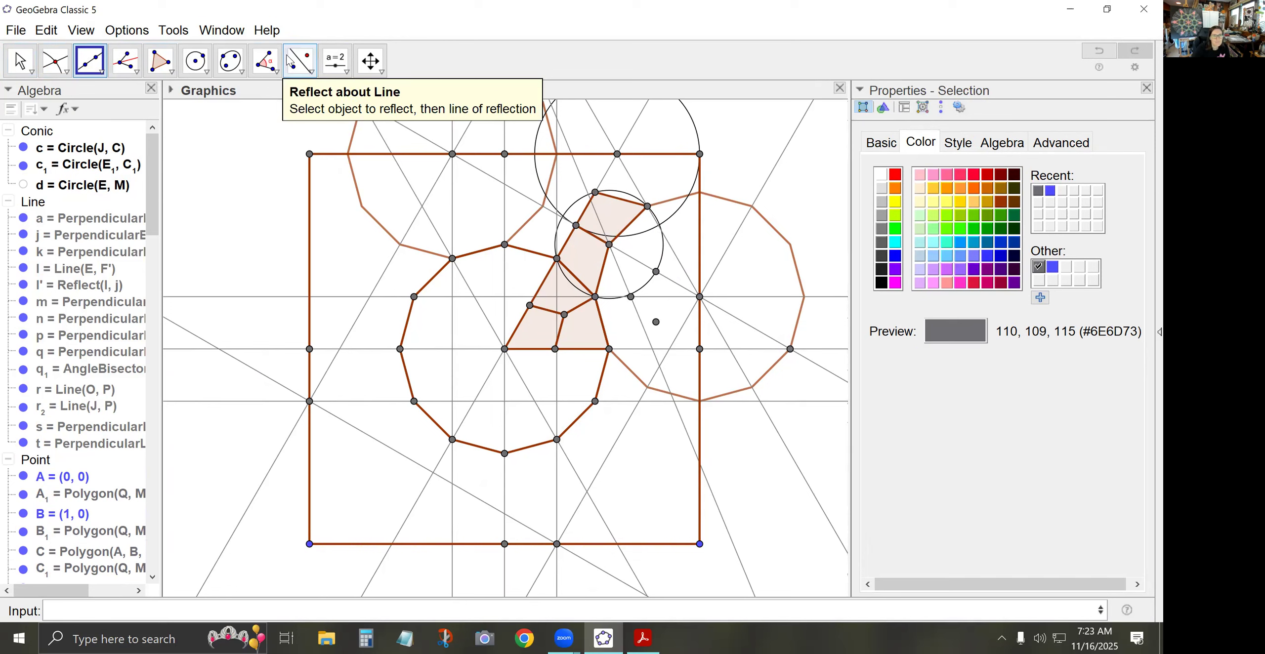
pyautogui.click(595, 192)
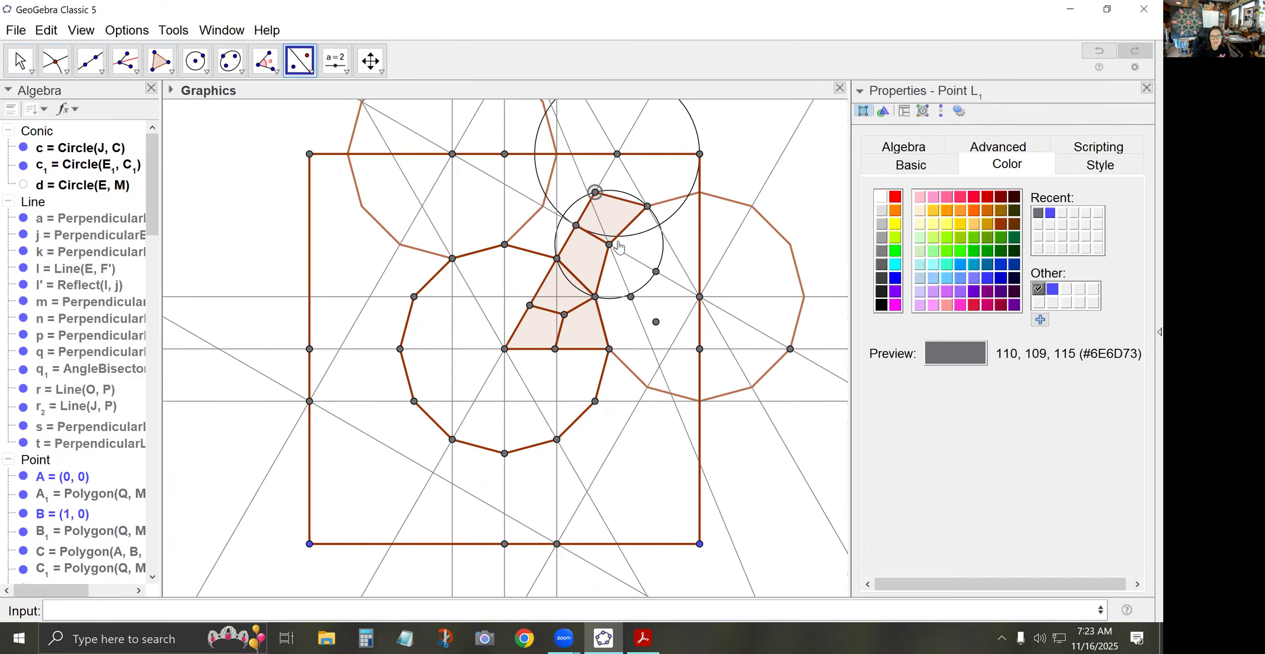
pyautogui.click(611, 247)
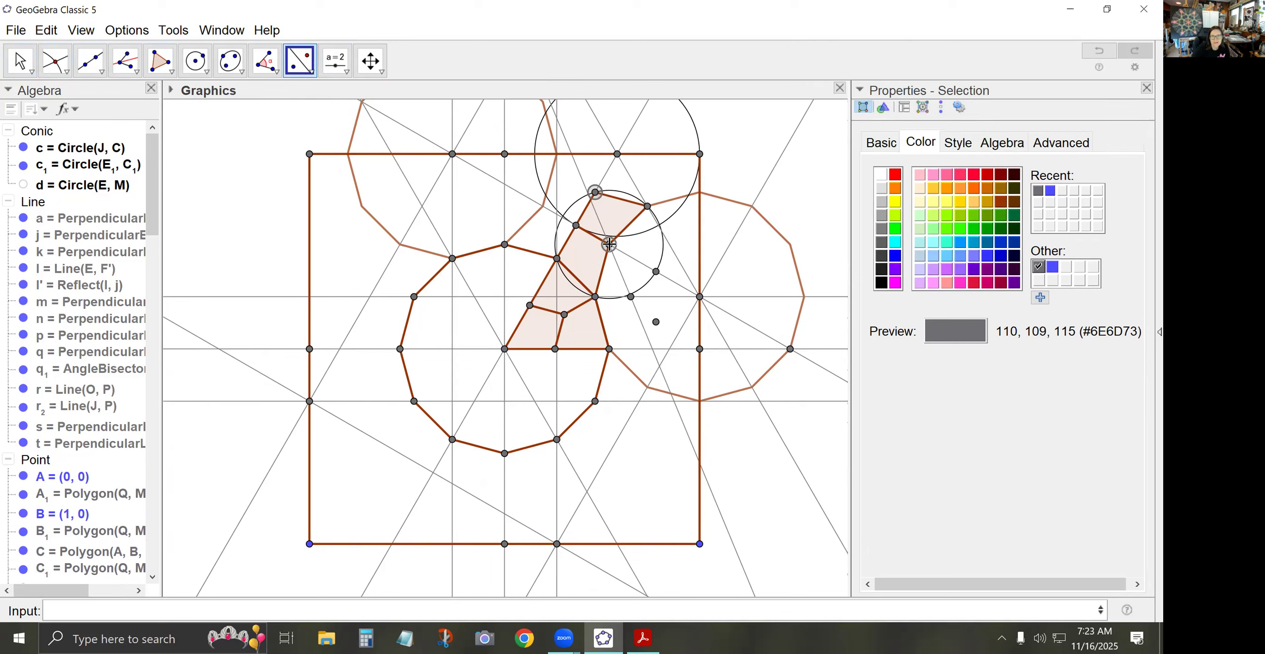
pyautogui.click(635, 185)
# - Draw a kite polygon at the square's corner C, joining the mirrored top-side point, M₁ and the mirrored right-side point
pyautogui.click(160, 61)
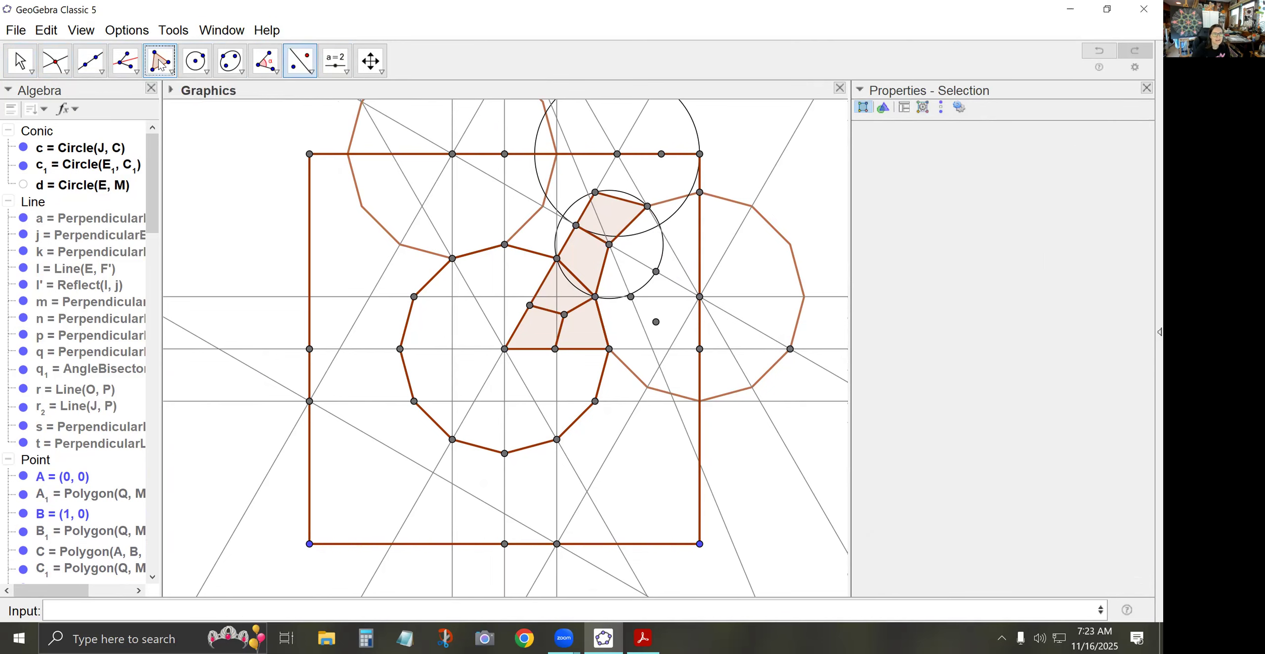
pyautogui.click(700, 153)
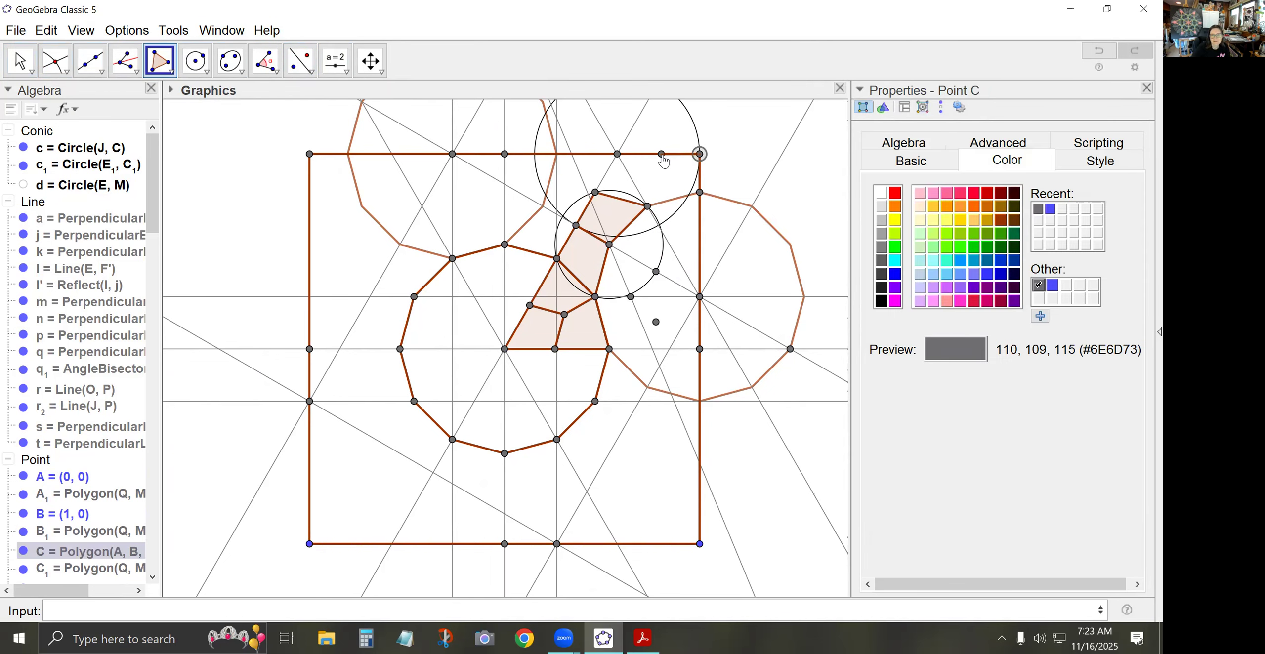
pyautogui.click(662, 154)
pyautogui.click(648, 206)
pyautogui.click(699, 192)
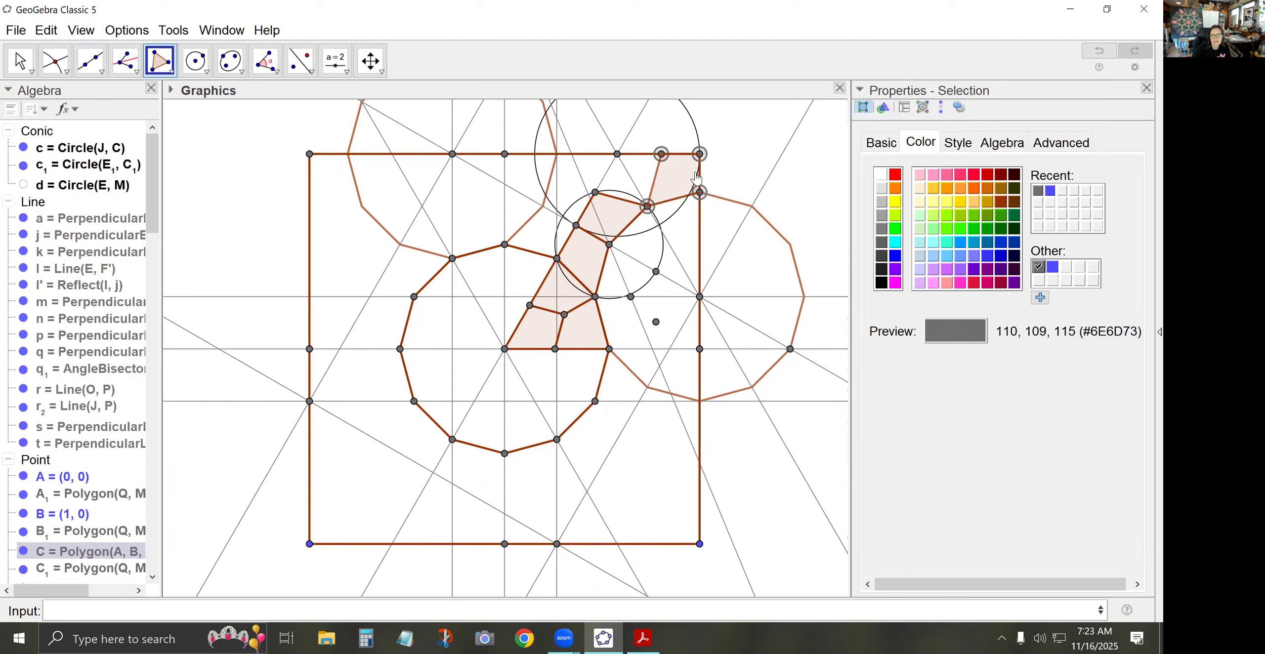
pyautogui.click(700, 154)
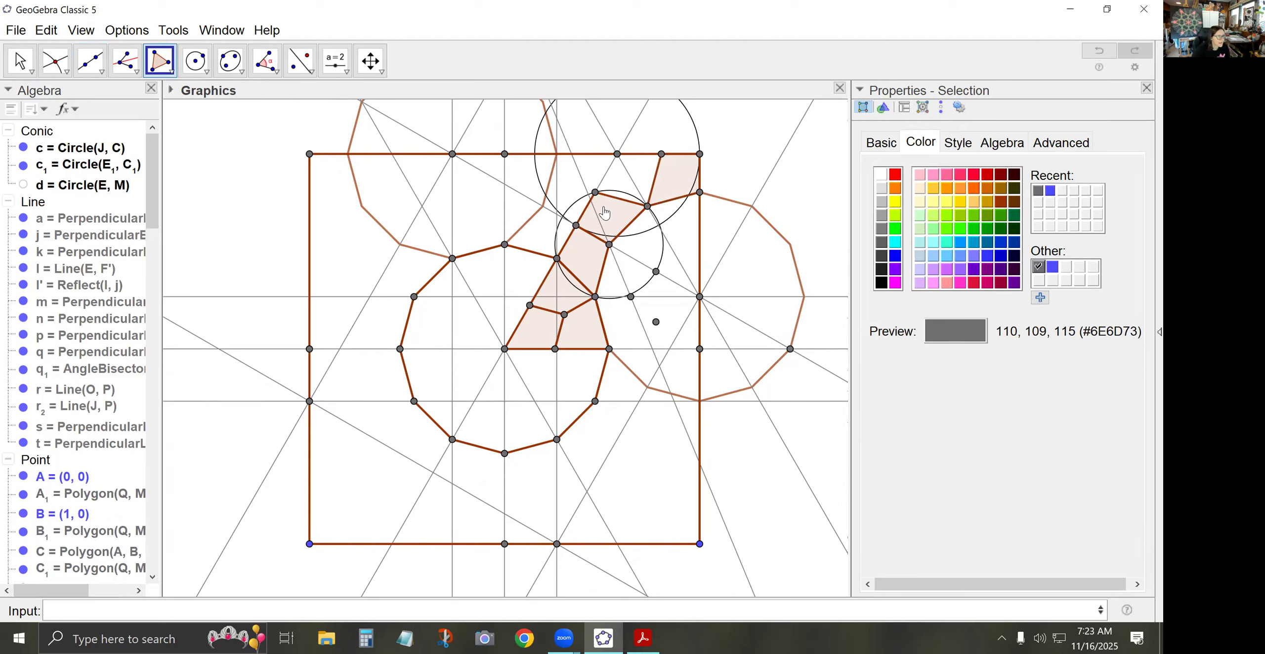
# - Draw a four-sided polygon joining the mirrored top-side point, J, L₁ and M₁
pyautogui.click(662, 155)
pyautogui.click(617, 154)
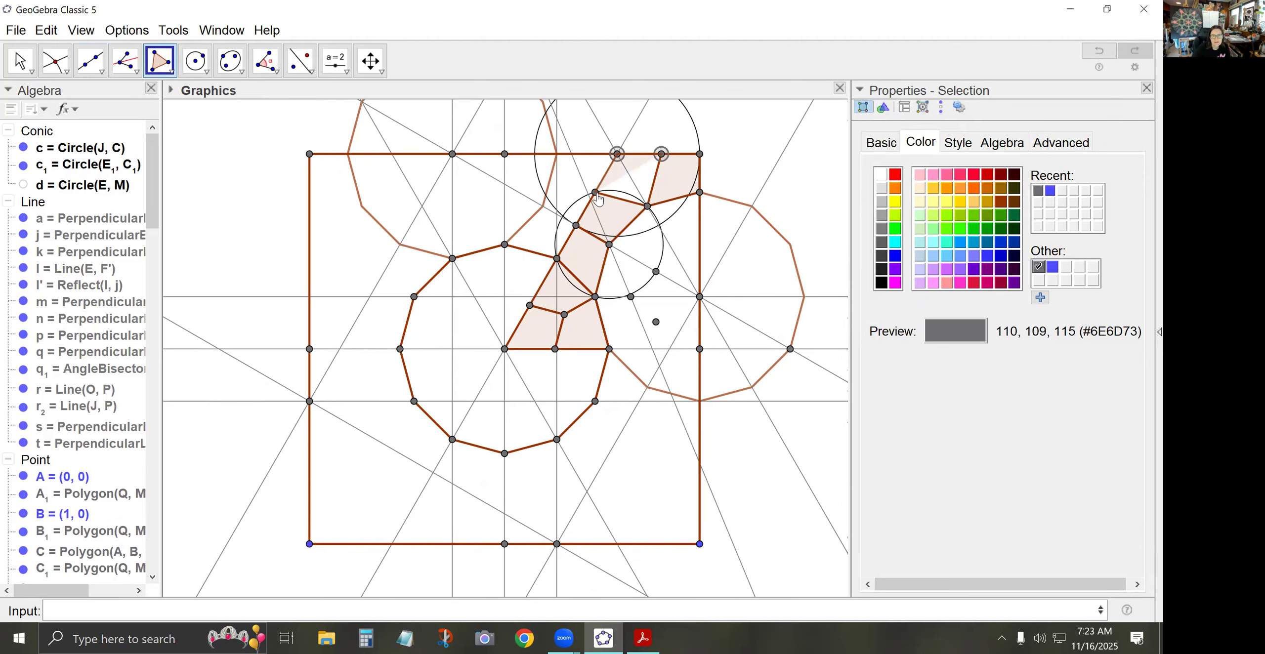
pyautogui.click(595, 193)
pyautogui.click(647, 206)
pyautogui.click(662, 154)
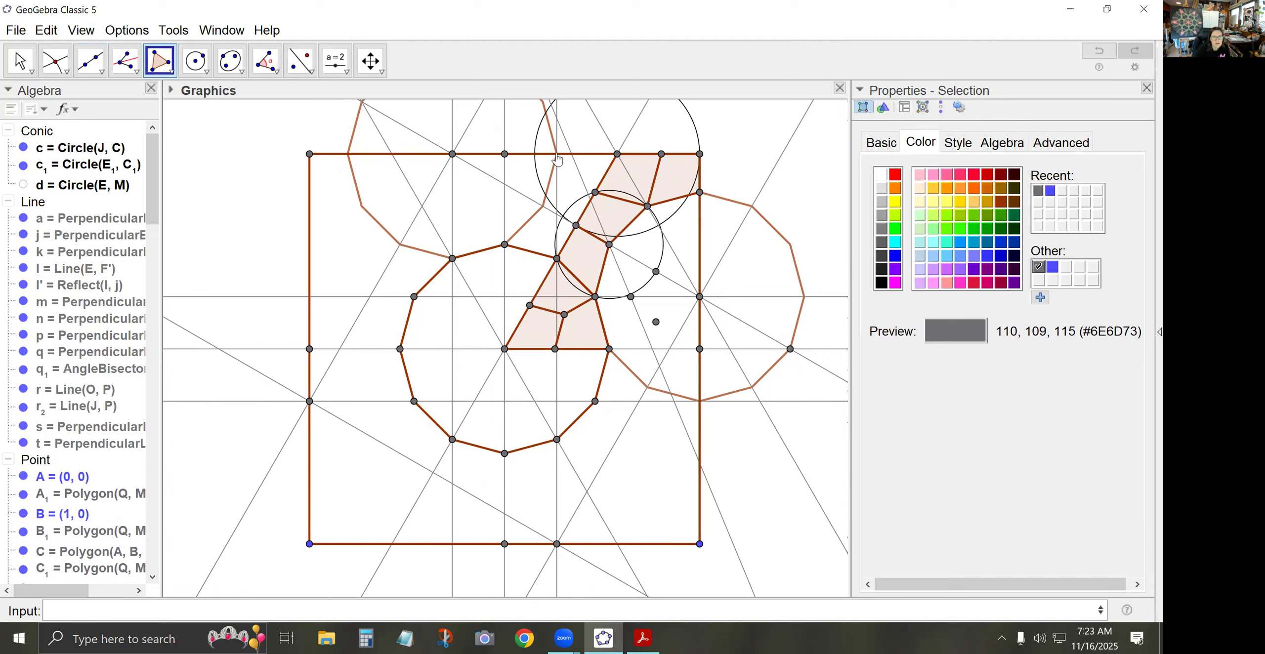
# - Mark the intersection of vertical line t through C₁ with the square's top side
pyautogui.click(55, 61)
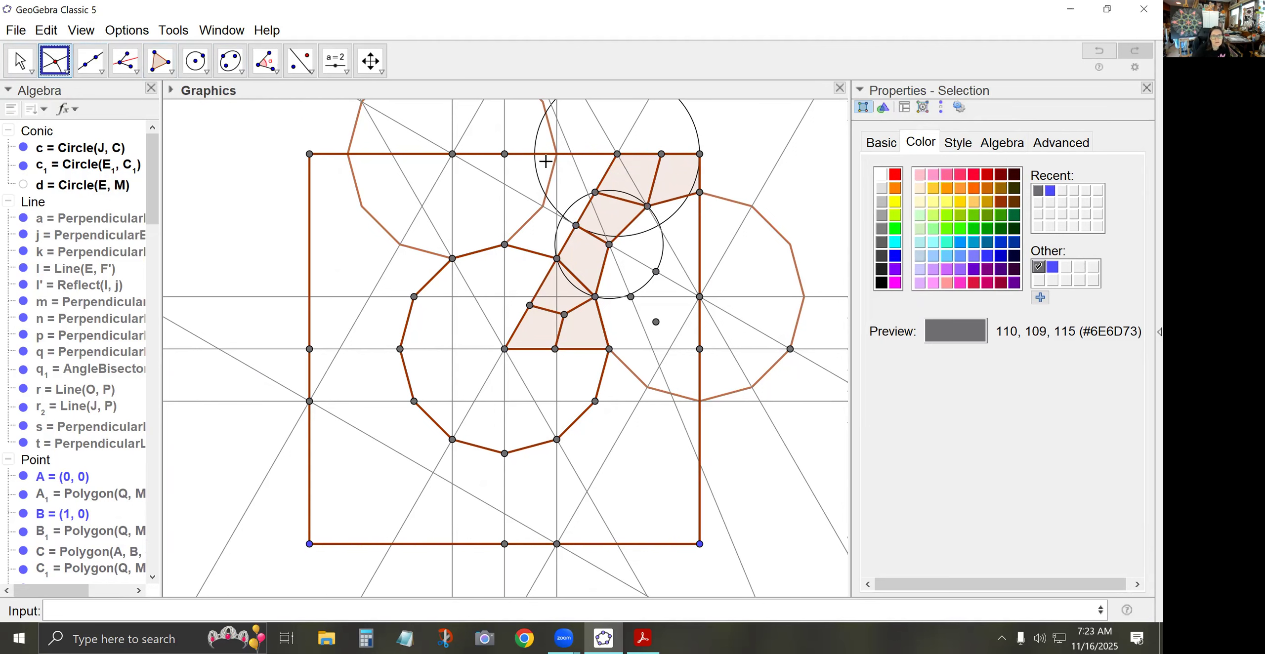
pyautogui.click(557, 183)
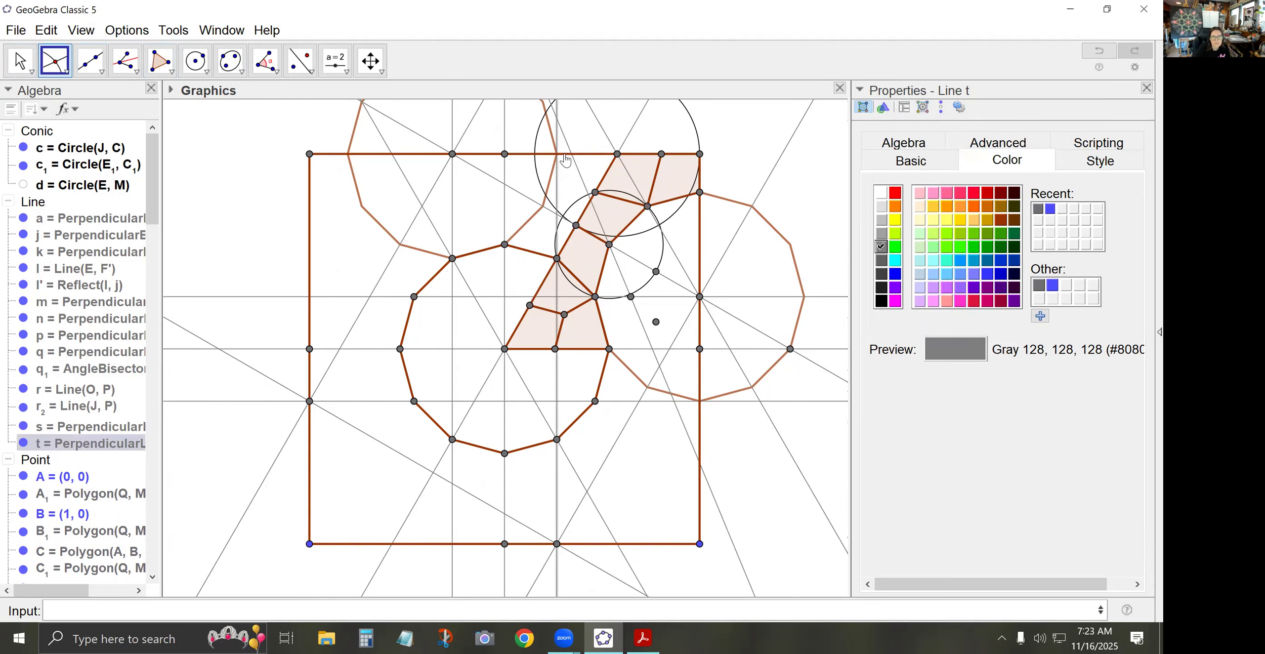
pyautogui.click(566, 158)
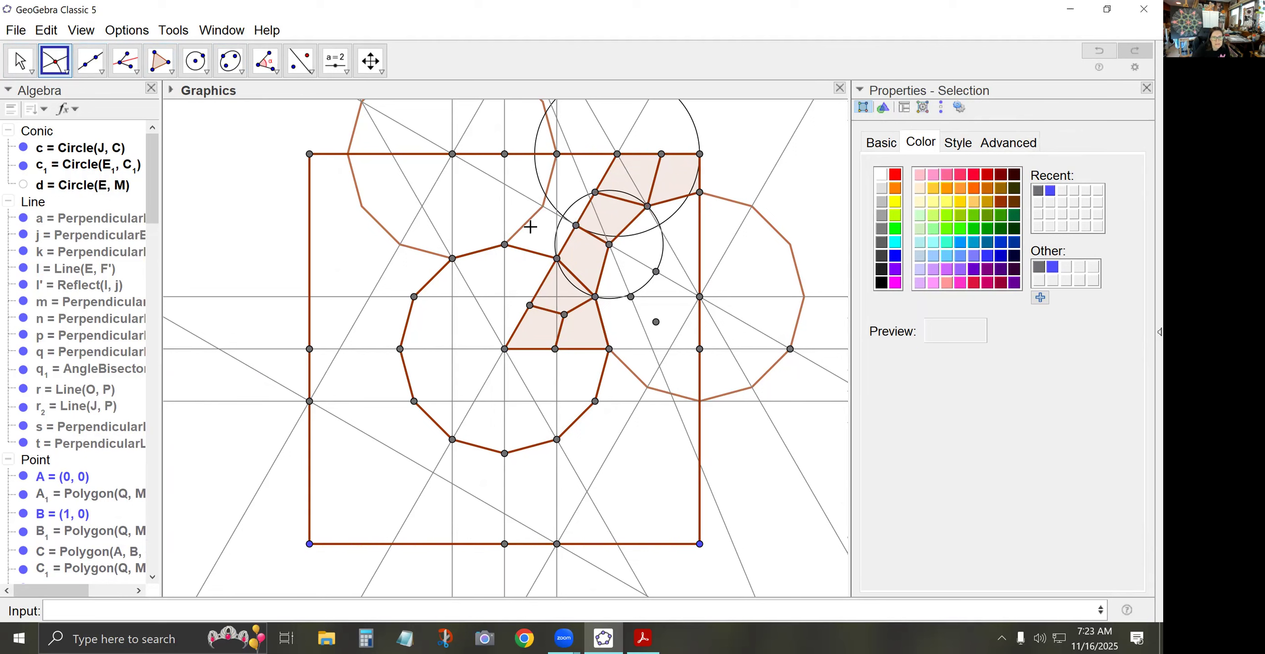
# - Reflect point E₁ about the rising diagonal line through center E and point J
pyautogui.click(300, 61)
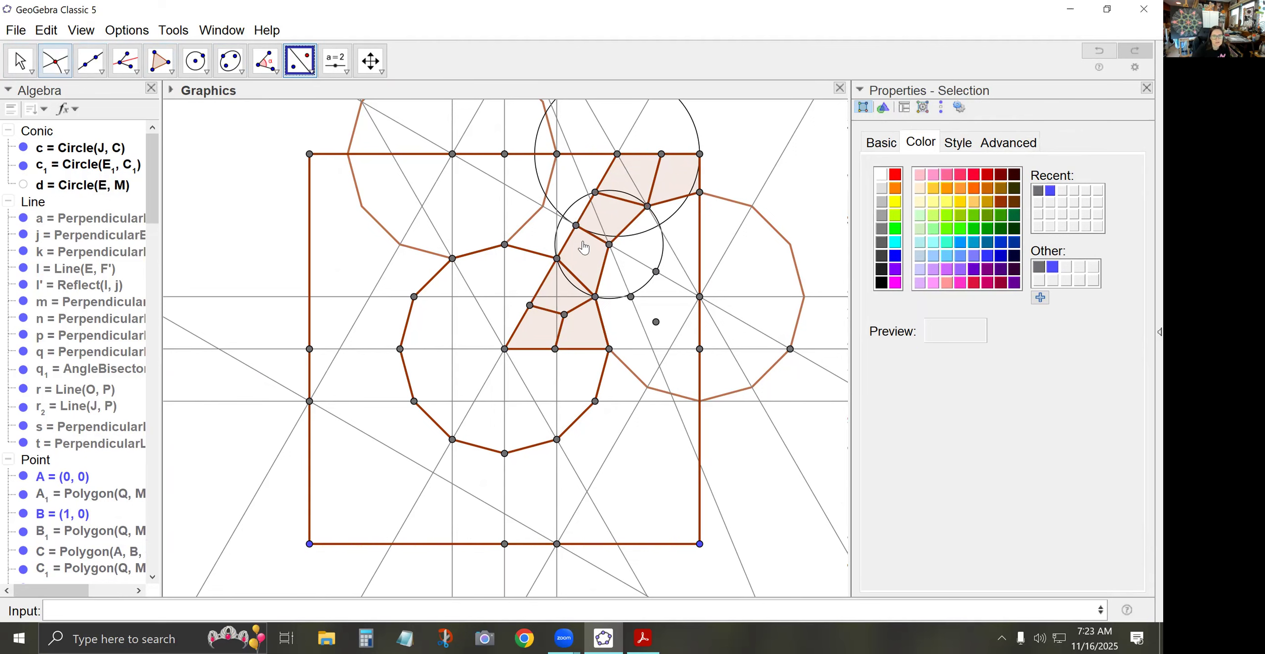
pyautogui.click(609, 245)
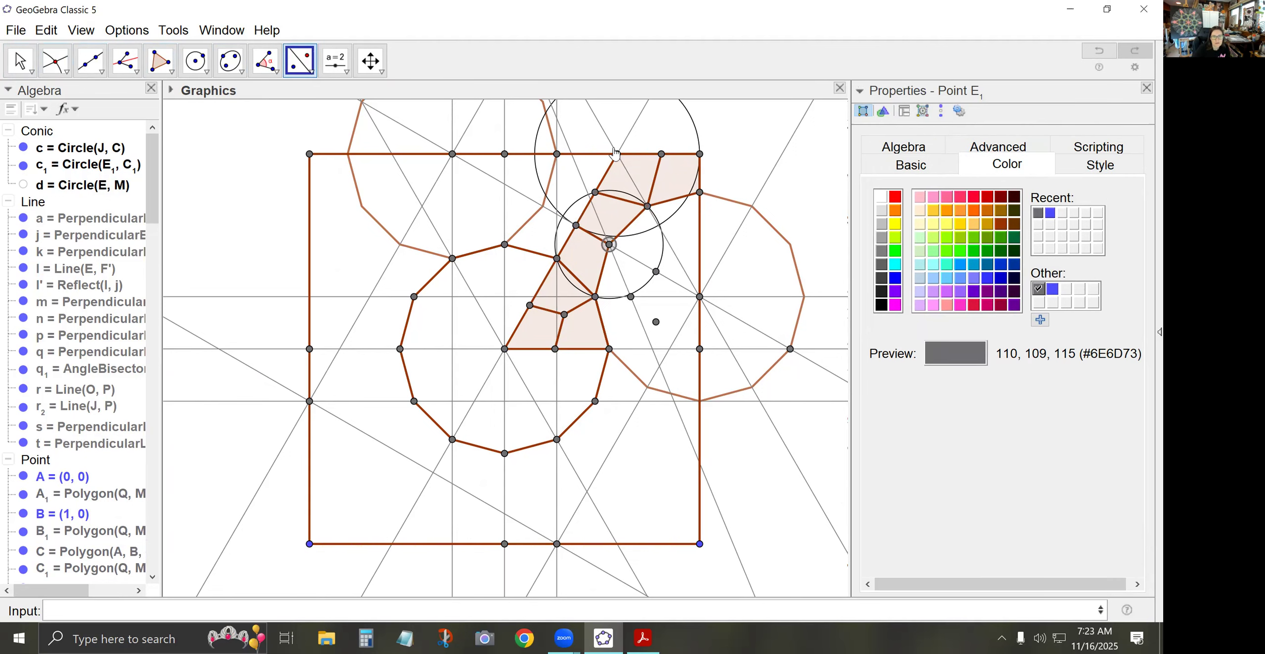
pyautogui.click(486, 382)
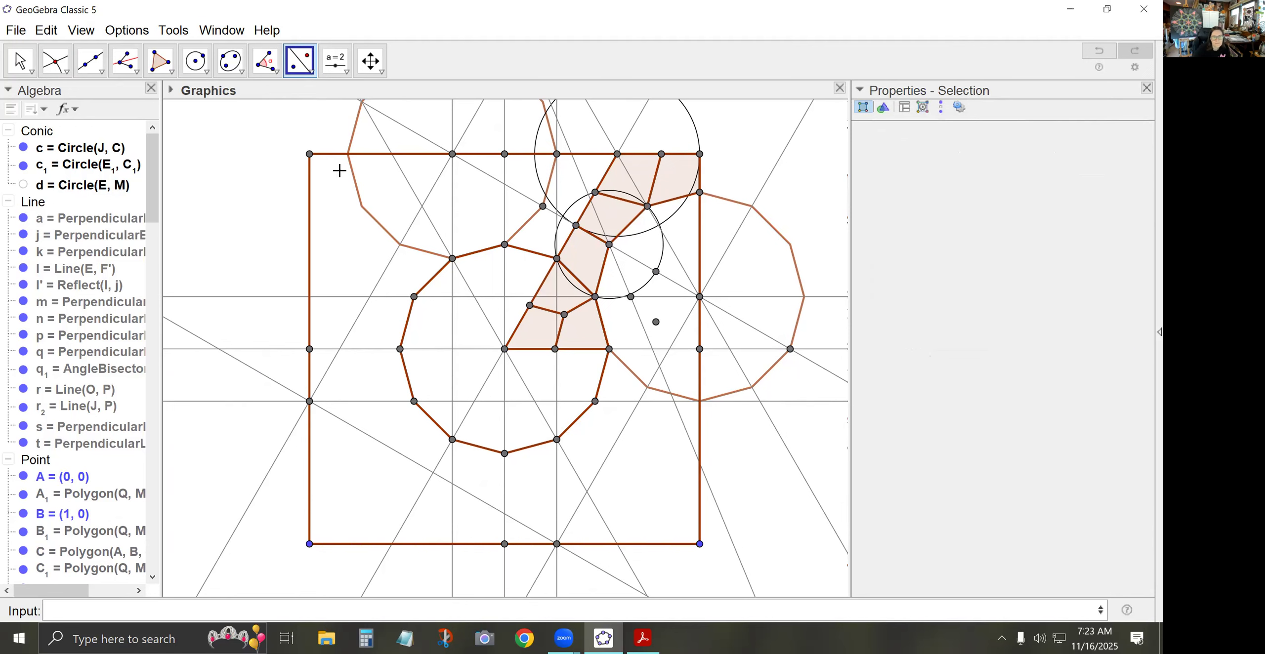
# - Draw a four-sided polygon joining line t's intersection with the square's top side, mirrored E₁, the diagonal point beside it, and L₁
pyautogui.click(160, 62)
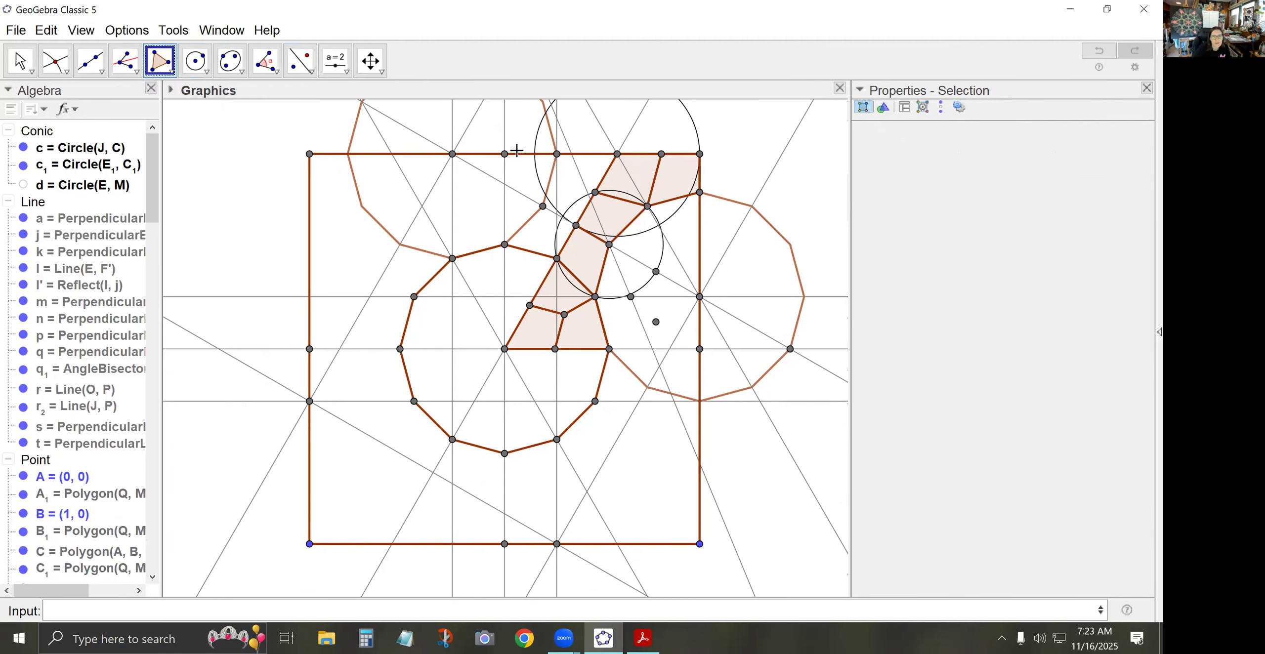
pyautogui.click(557, 155)
pyautogui.click(543, 206)
pyautogui.click(576, 226)
pyautogui.click(595, 192)
pyautogui.click(557, 154)
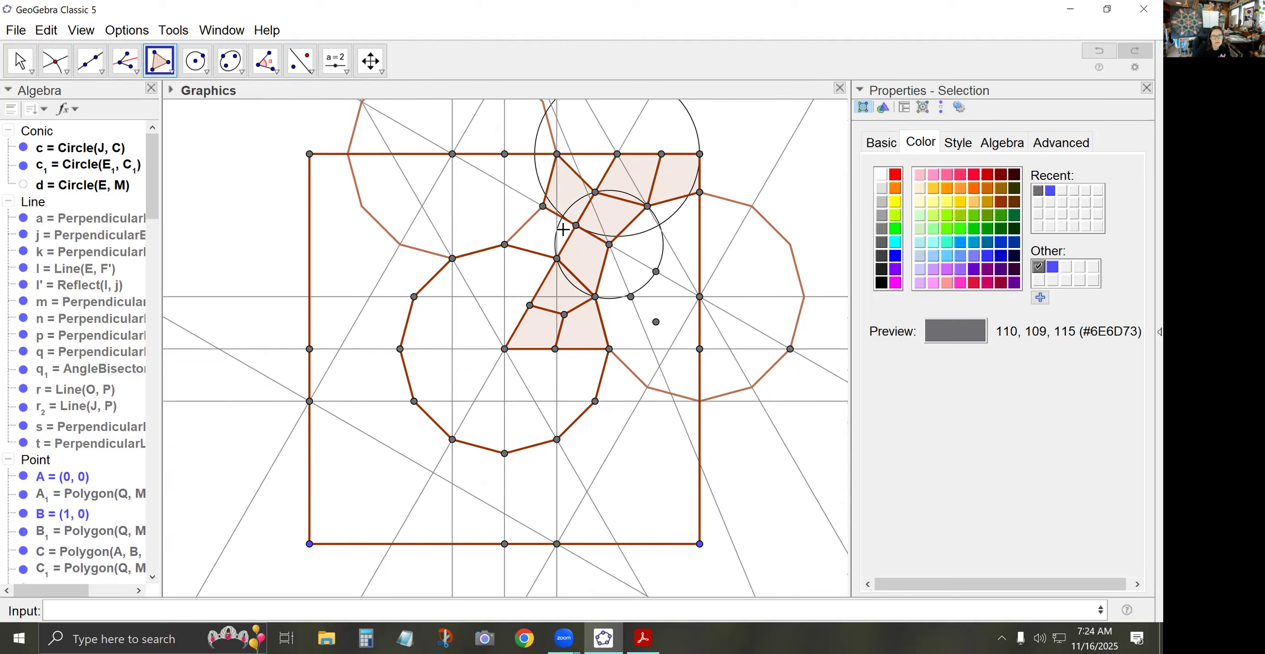
# - Draw a four-sided polygon joining the central dodecagon's topmost vertex, mirrored E₁, the diagonal point beside it, and C₁
pyautogui.click(505, 245)
pyautogui.click(542, 206)
pyautogui.click(576, 225)
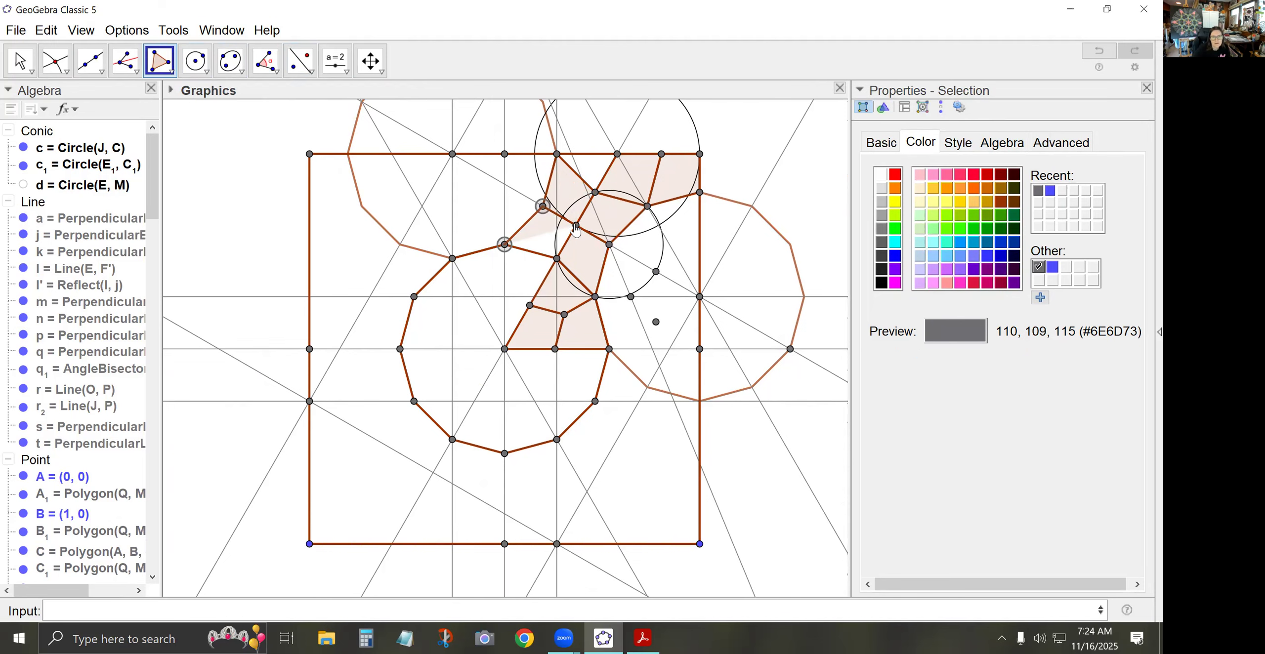
pyautogui.click(557, 258)
pyautogui.click(504, 245)
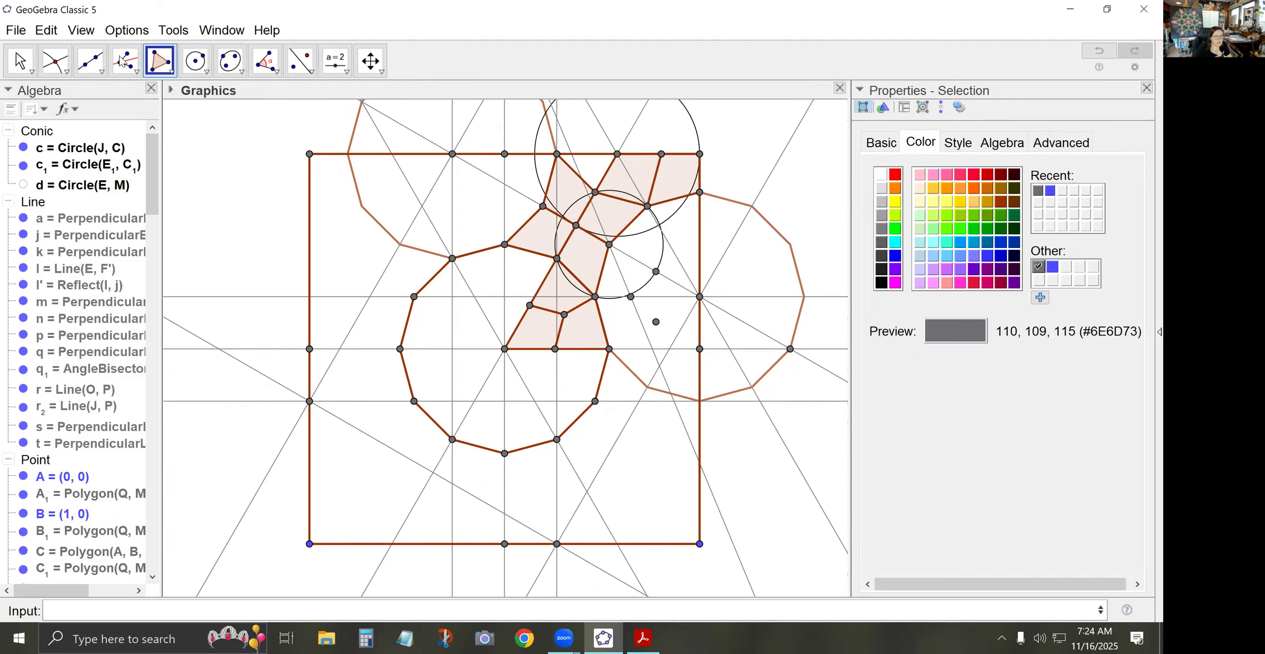
pyautogui.click(20, 60)
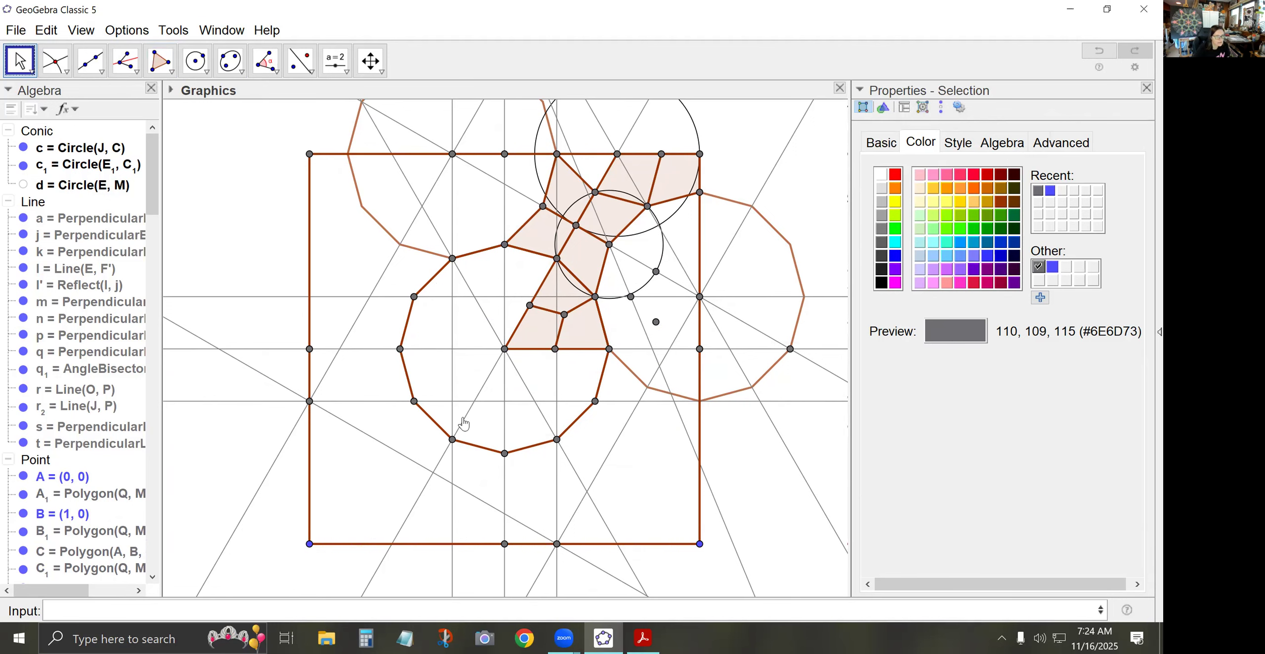
# - Rotate the three central polygons around E into a six-fold list with Sequence(Rotate({q1,q2,q3},pi*i/3,E),i,0,5)
pyautogui.click(300, 611)
pyautogui.write('Sequen')
pyautogui.press('Return')
pyautogui.write('Rot')
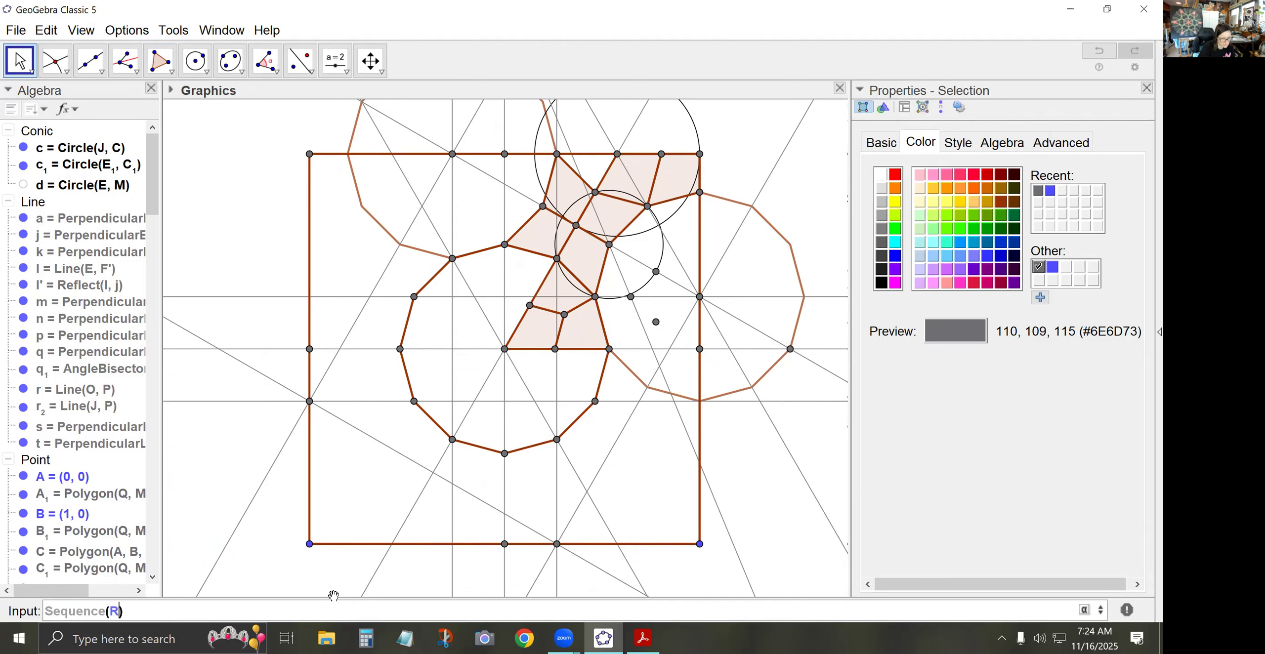
pyautogui.press('Return')
pyautogui.write('{q,1,q2')
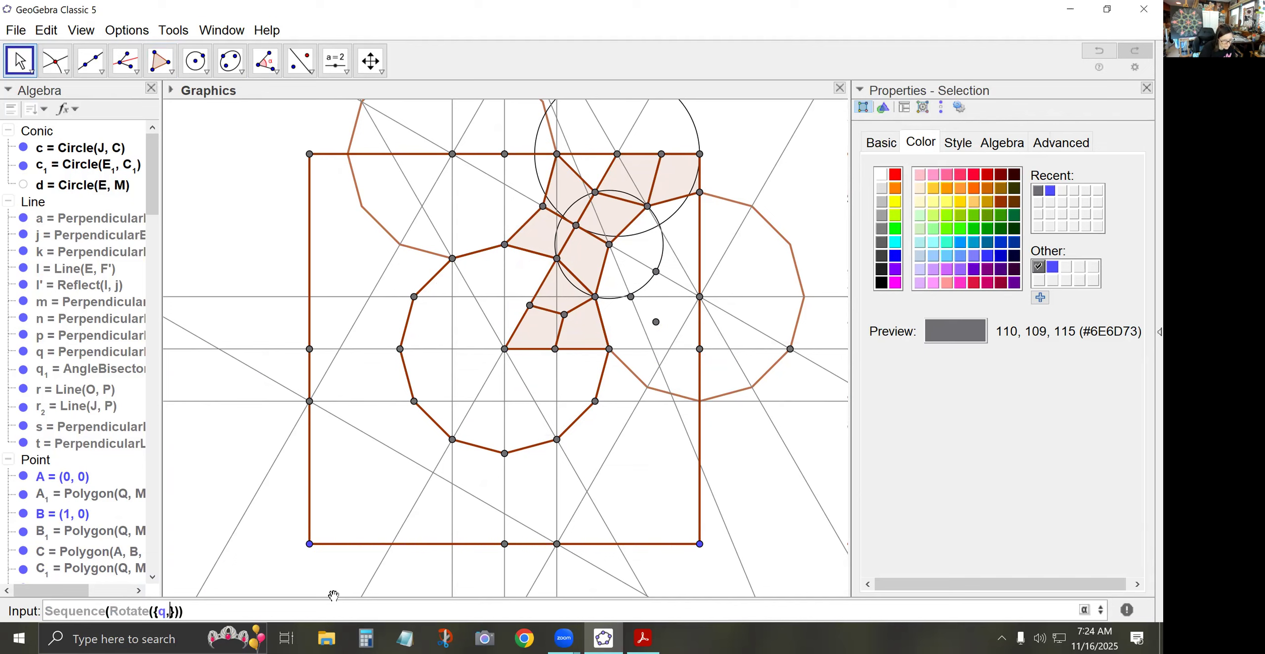
pyautogui.write(',q3},')
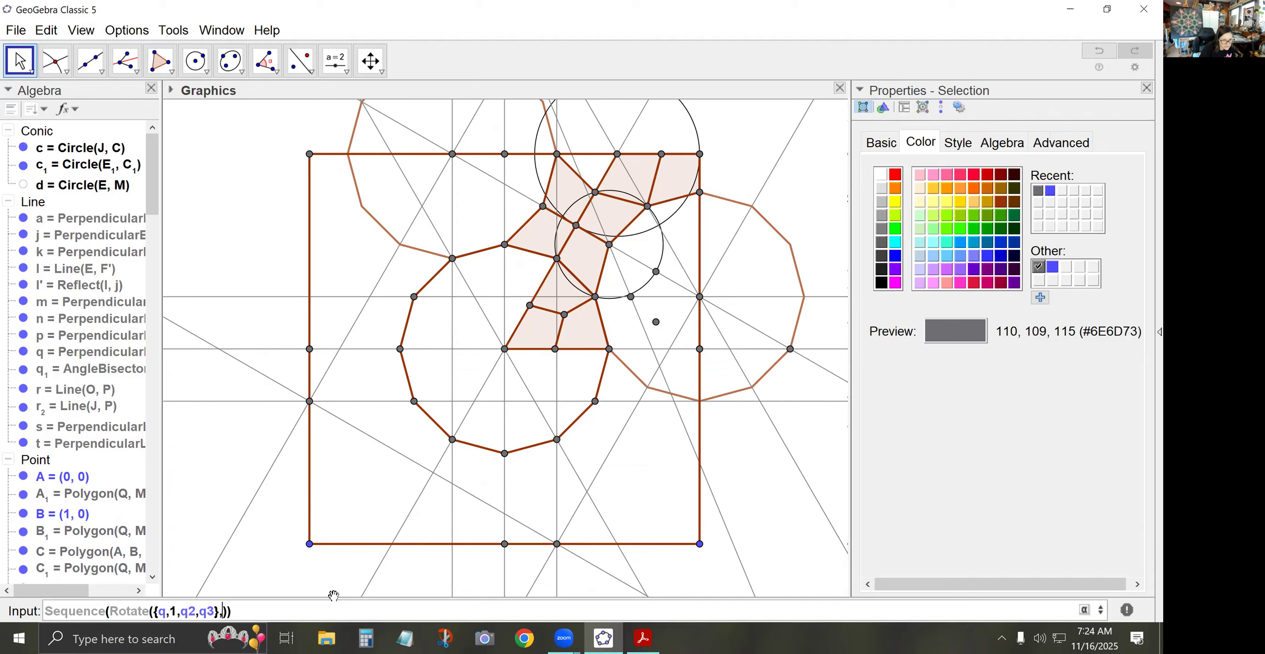
pyautogui.write('pi*i/3,E),i,0,5')
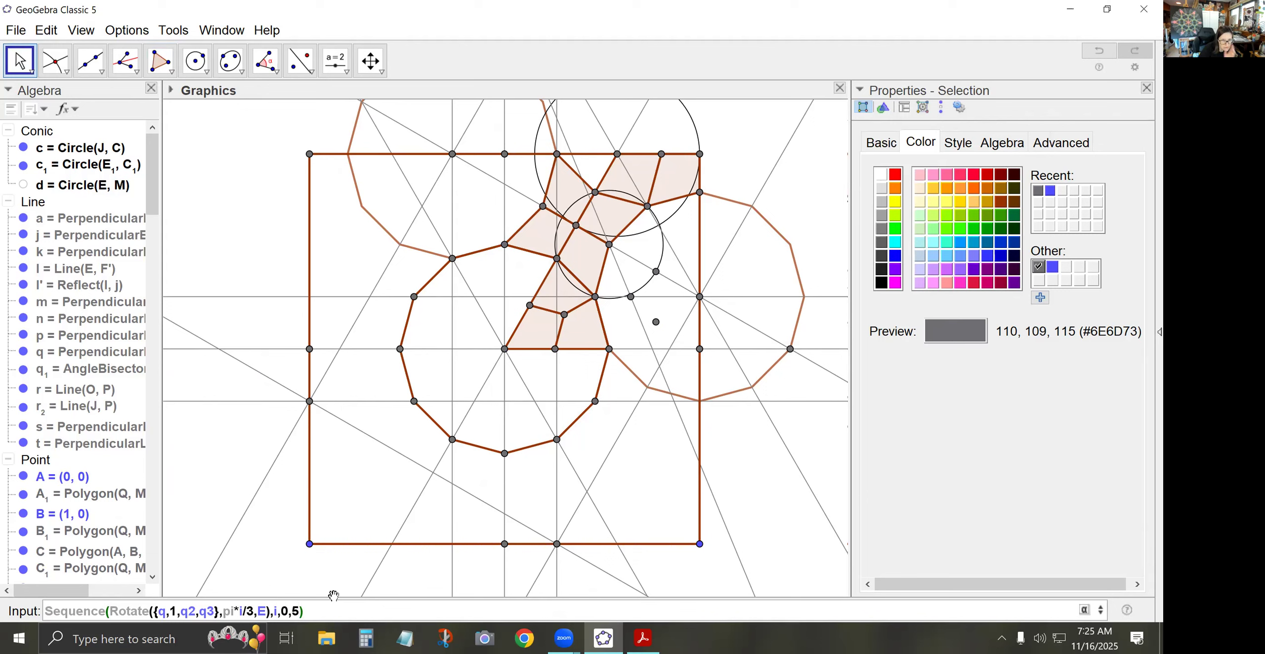
pyautogui.click(170, 611)
pyautogui.press('BackSpace')
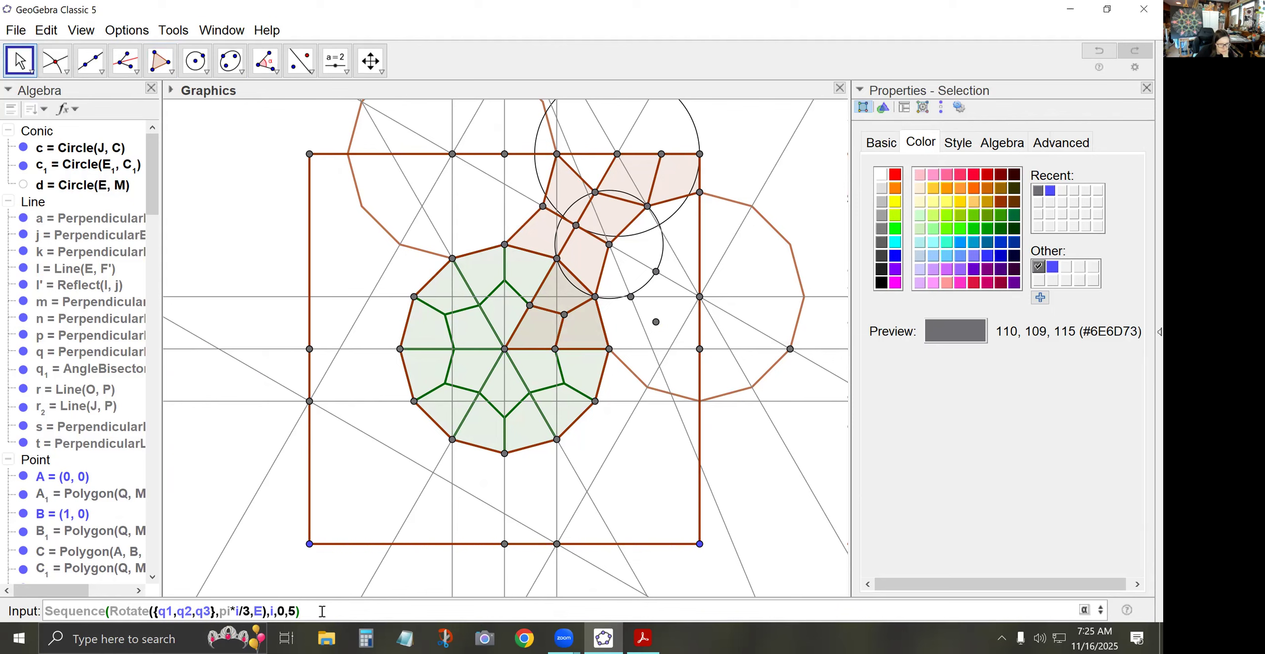
pyautogui.press('Return')
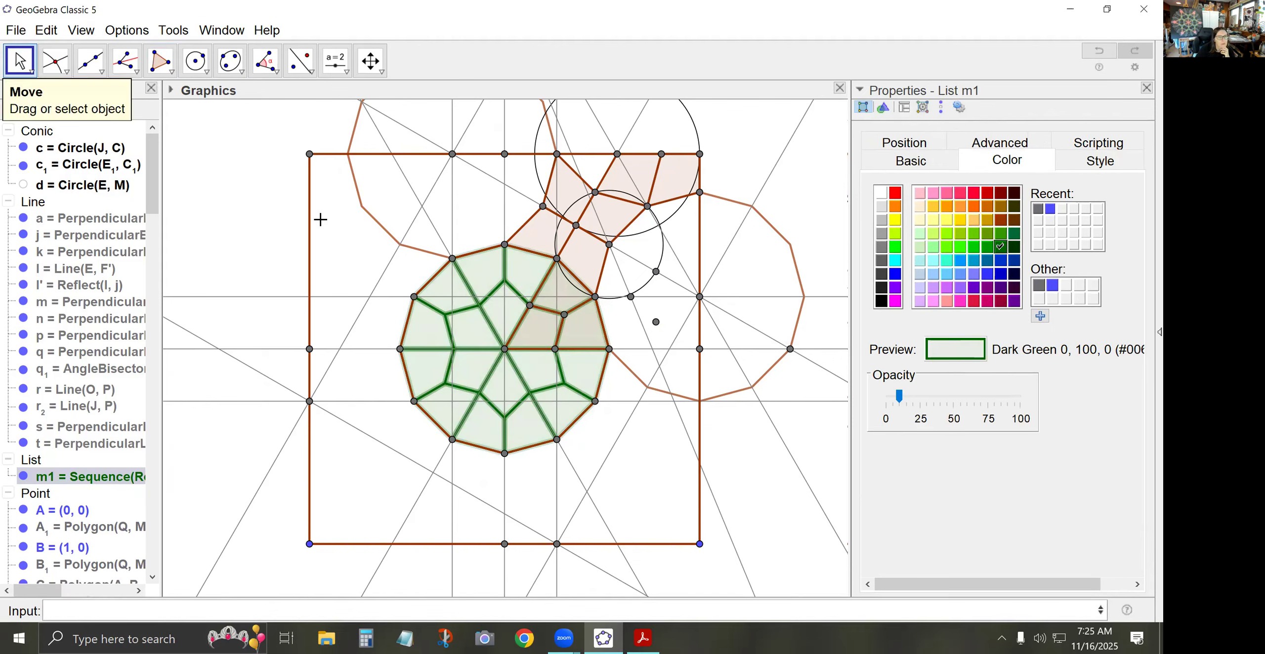
pyautogui.click(384, 425)
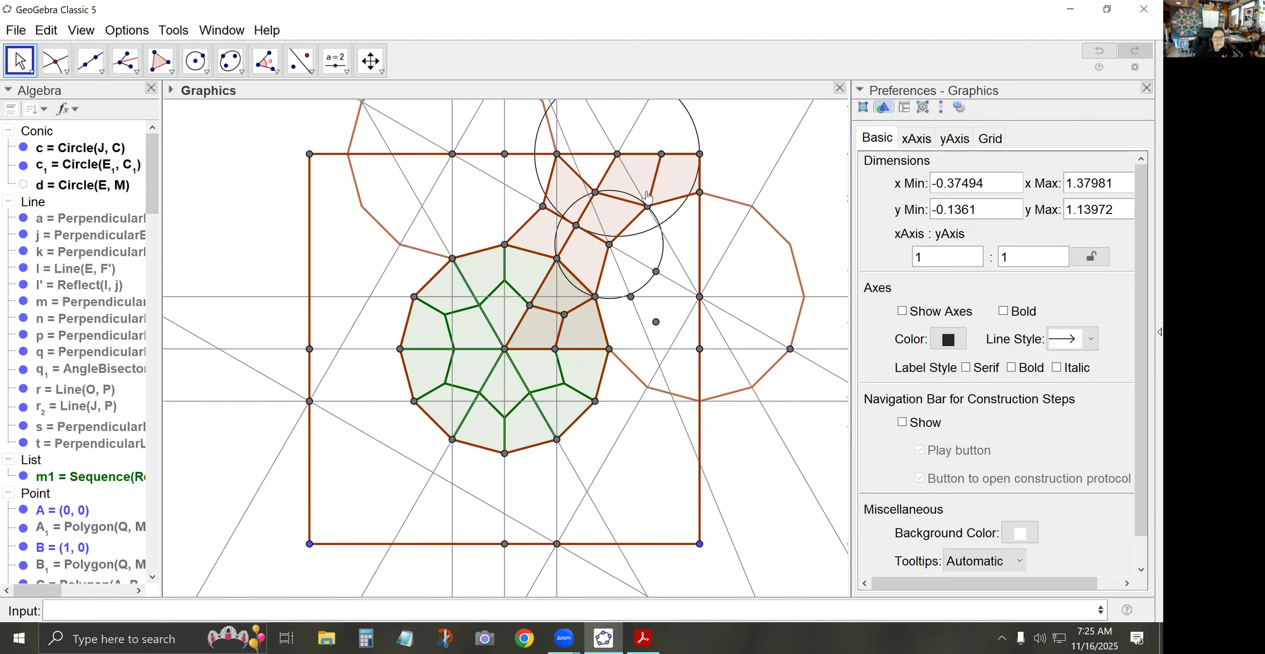
# - Reflect the rotated list m1 about line m₁ onto the dodecagon at the square's right side
pyautogui.click(300, 60)
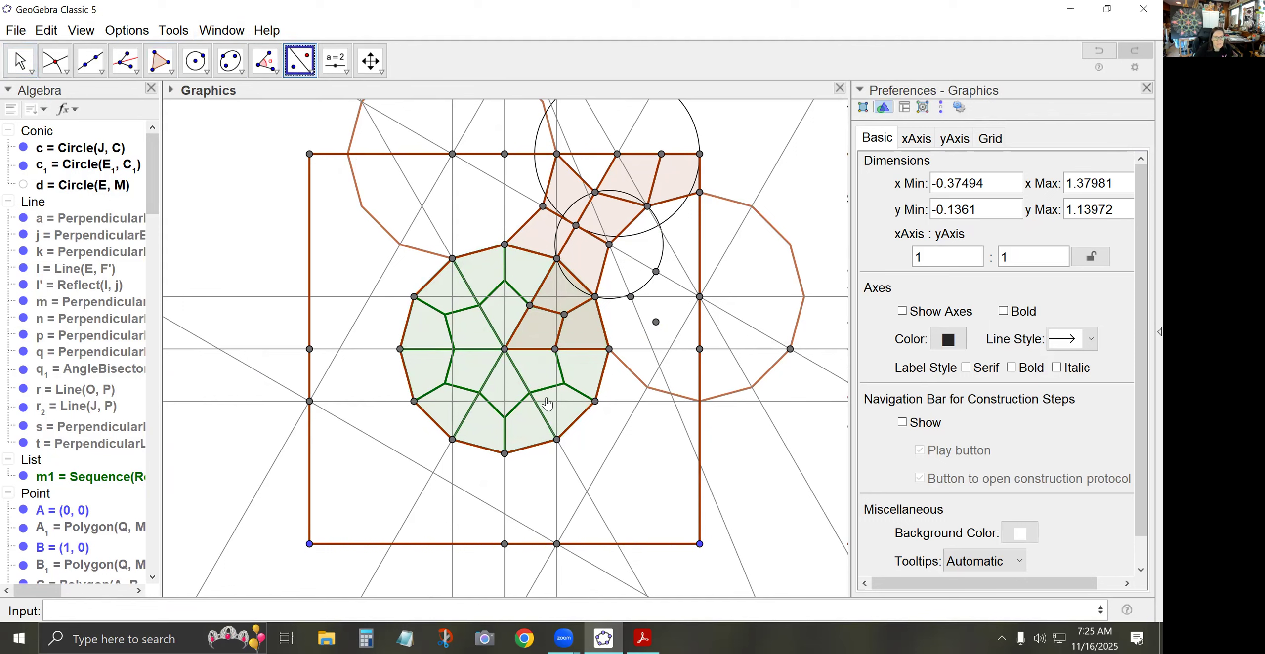
pyautogui.click(536, 366)
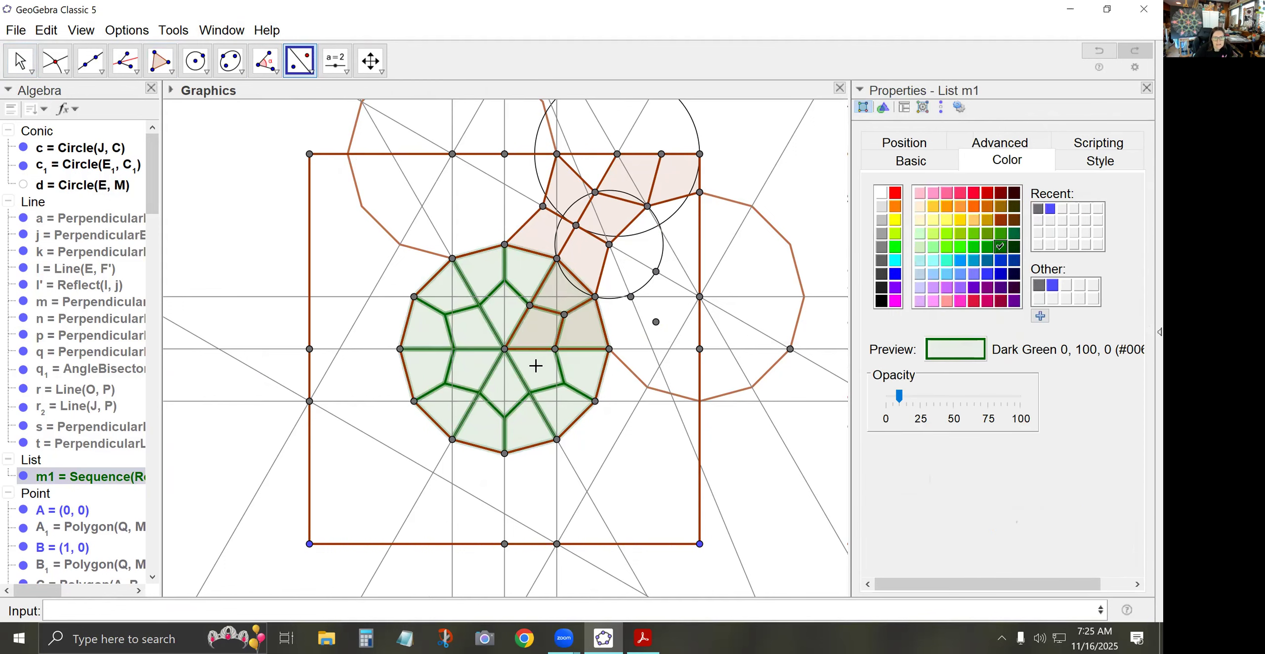
pyautogui.click(603, 329)
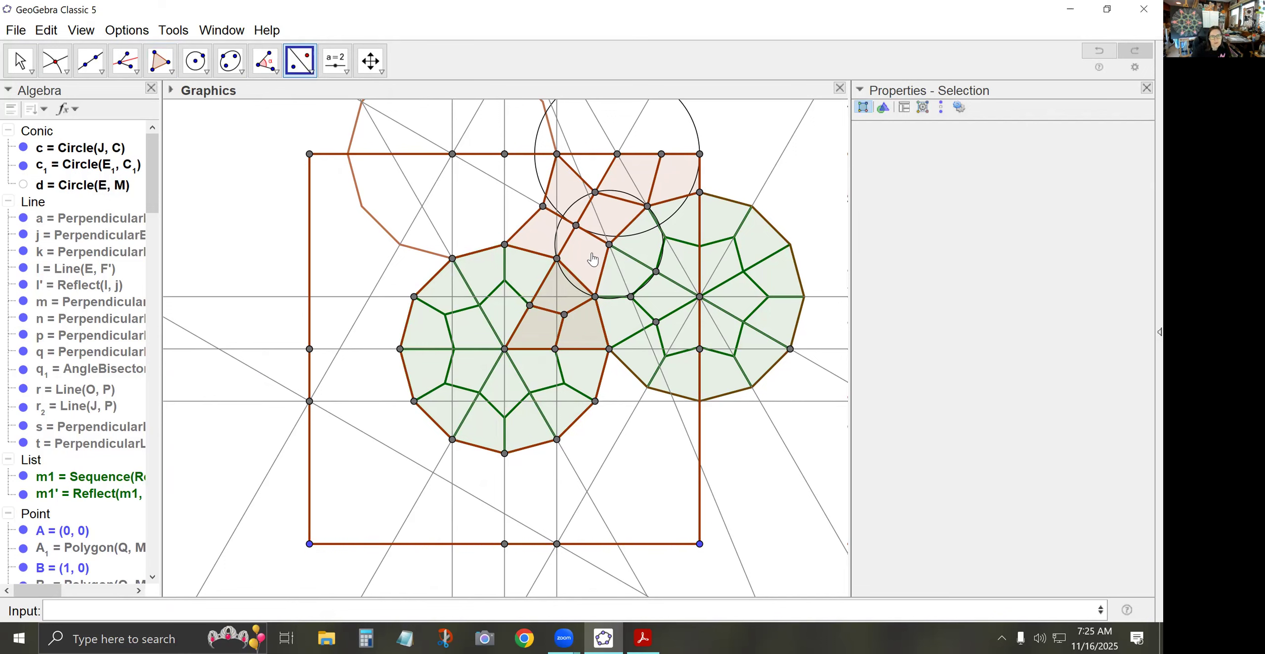
pyautogui.click(26, 59)
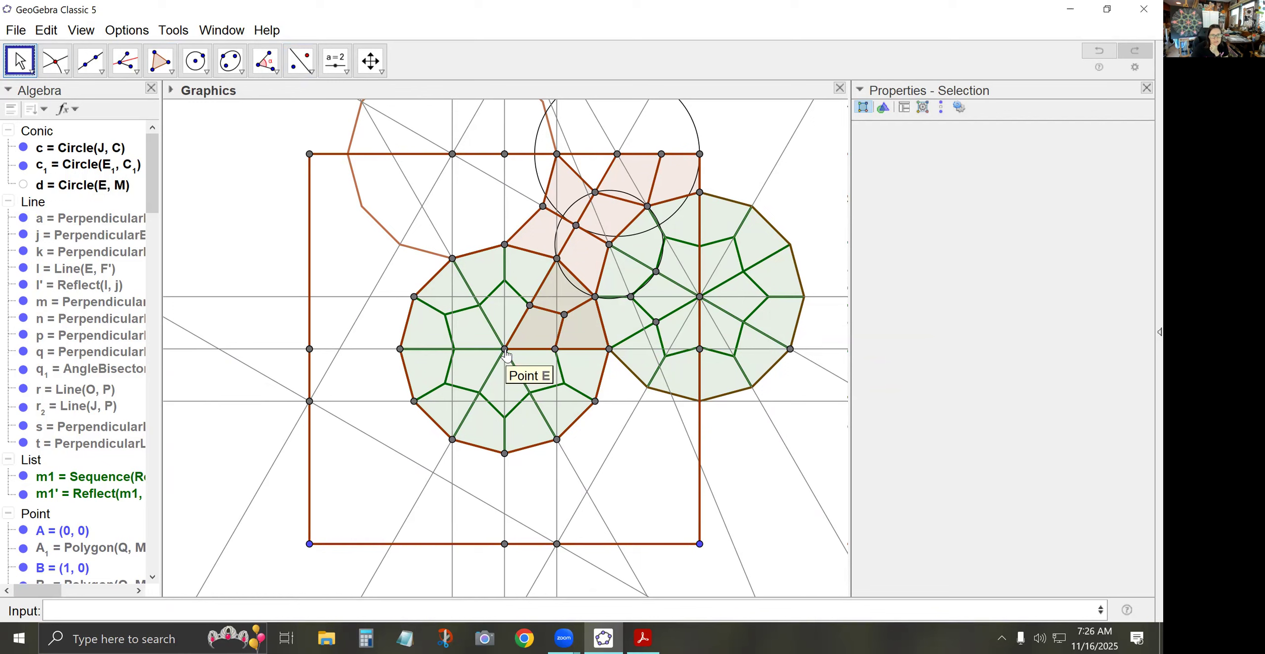
# - Rotate the outer polygons and mirrored list around E with Sequence(Rotate({q4,q5,q6,q7,q8,q9,m1'},pi*i/2,E),i,0,3)
pyautogui.click(317, 609)
pyautogui.write('Sequence')
pyautogui.press('Return')
pyautogui.write('Rotate')
pyautogui.press('Return')
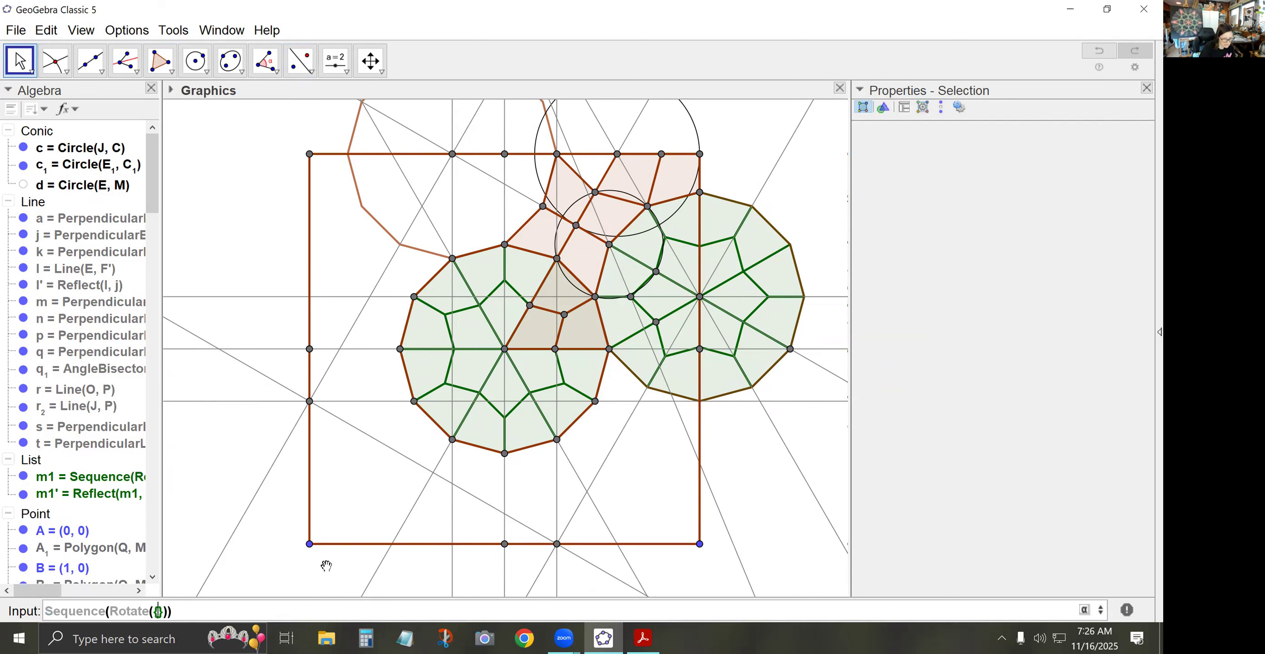
pyautogui.write('{q4,q5,q')
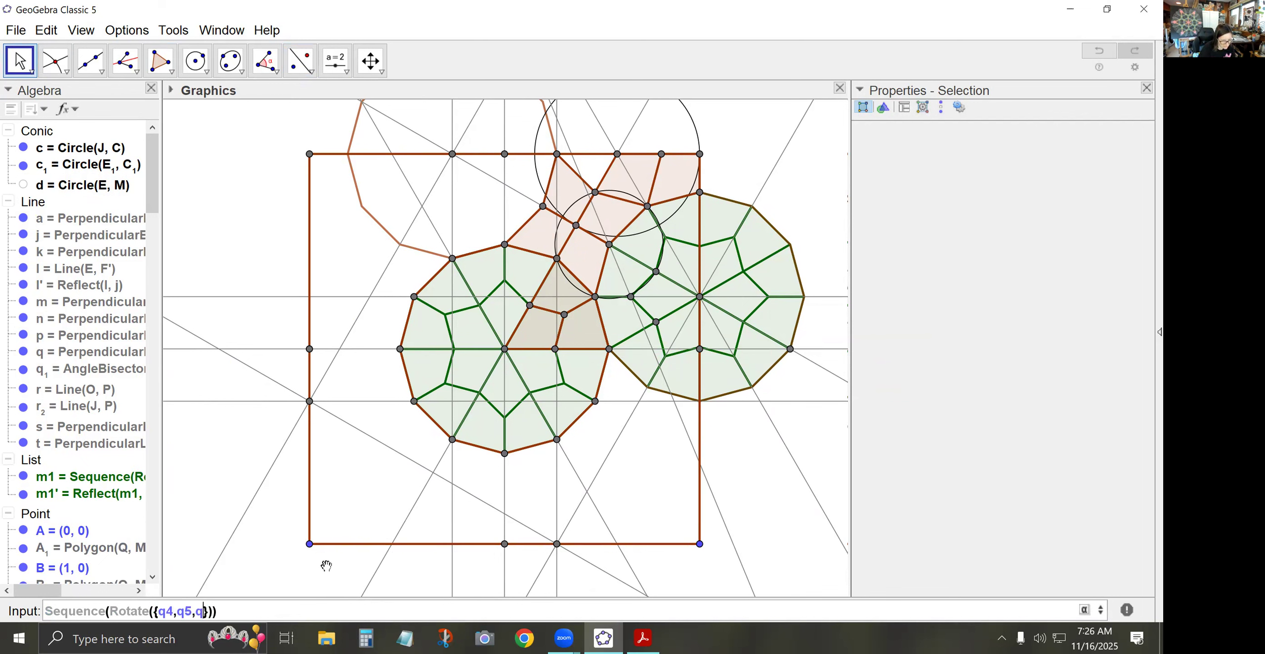
pyautogui.write('6,q7,q8,q')
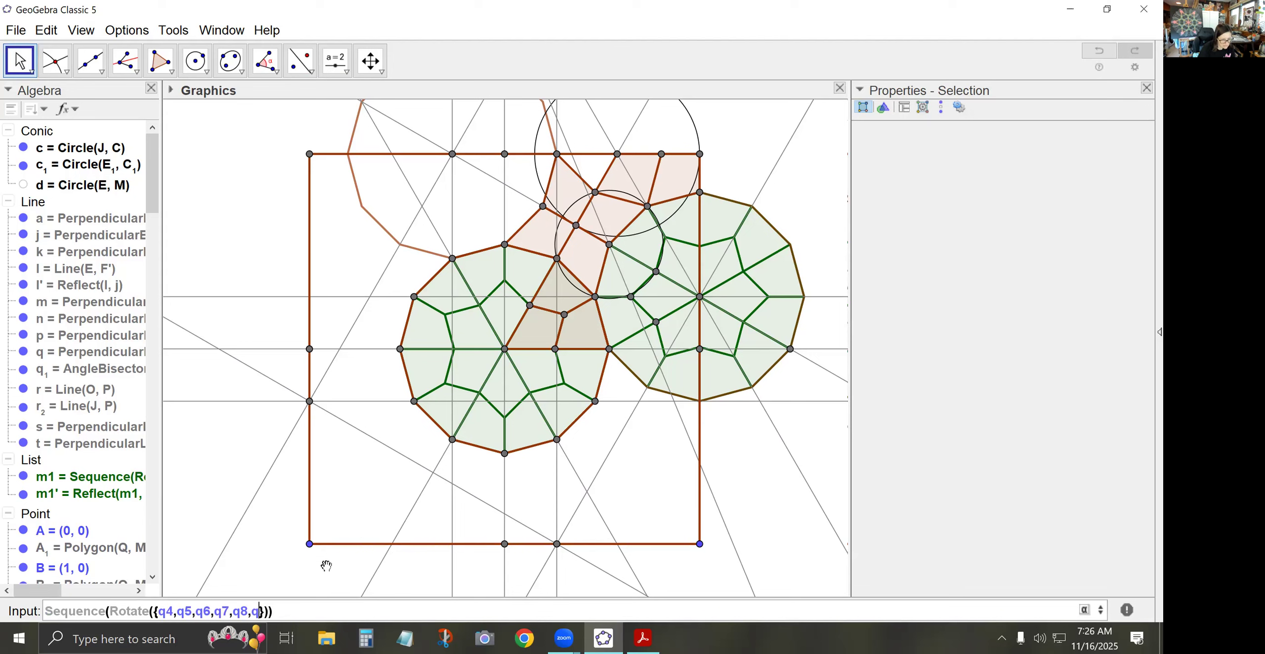
pyautogui.write("9,m1'},pi*i/2,E")
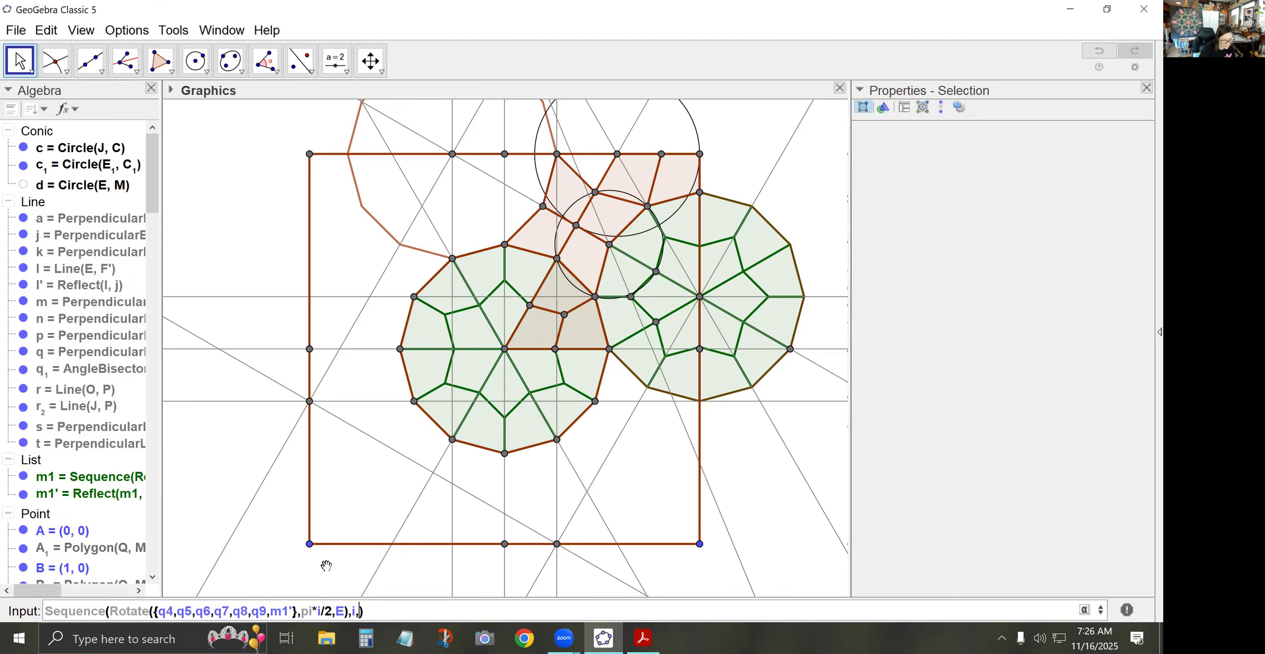
pyautogui.press('Return')
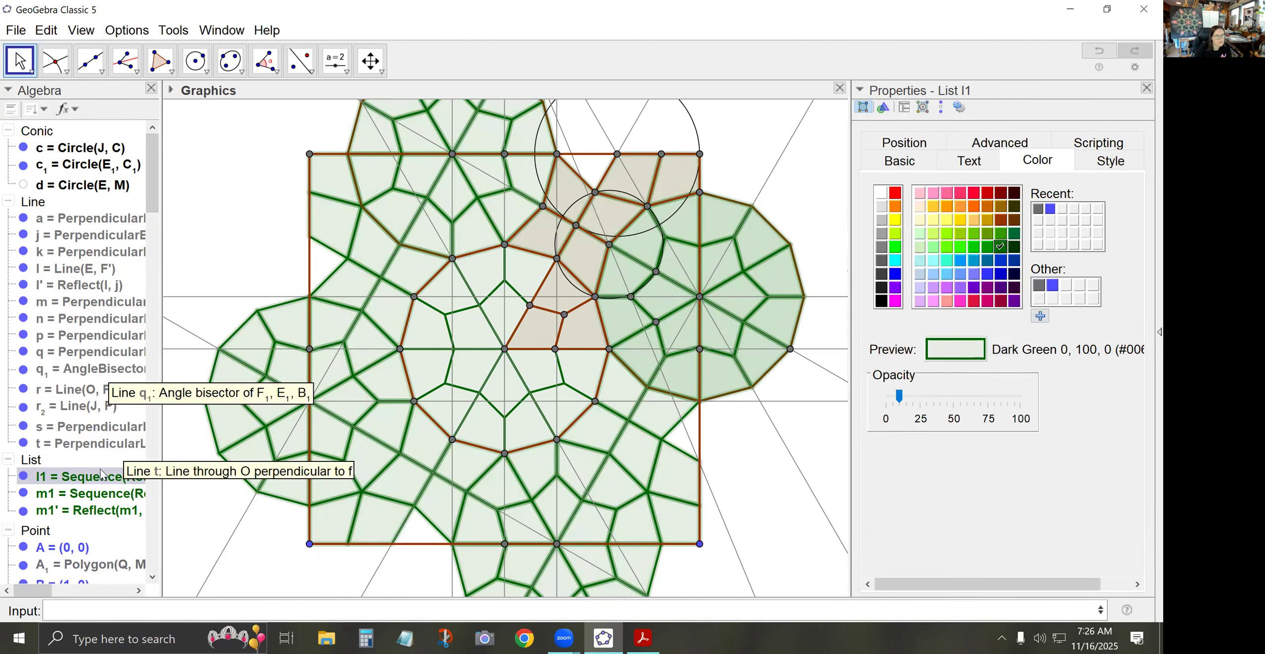
# - Review the full definition of list l1 and its color settings
pyautogui.click(925, 166)
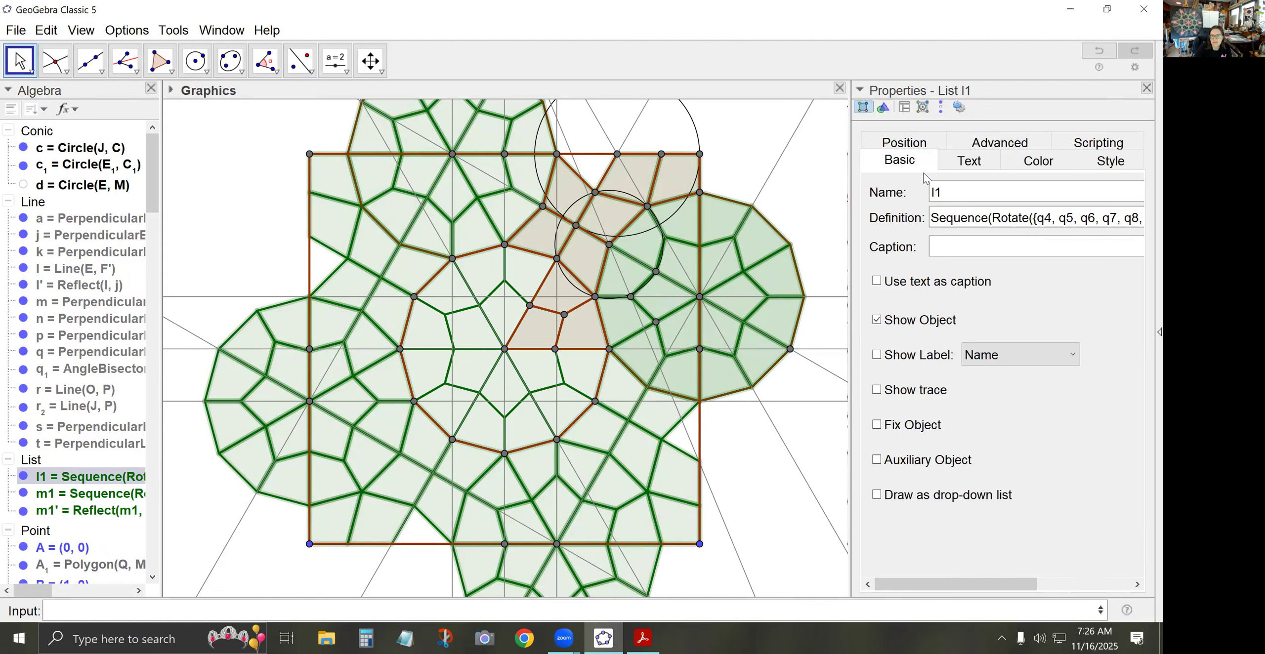
pyautogui.moveTo(850, 279); pyautogui.dragTo(695, 268)
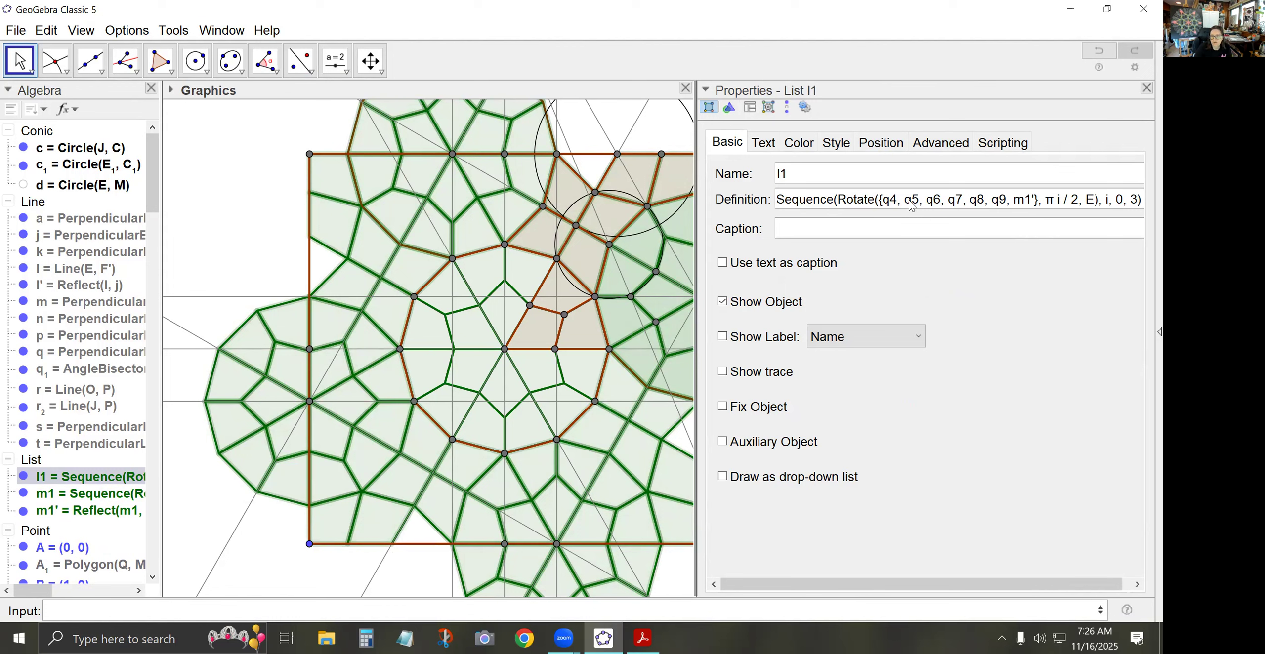
pyautogui.click(1055, 199)
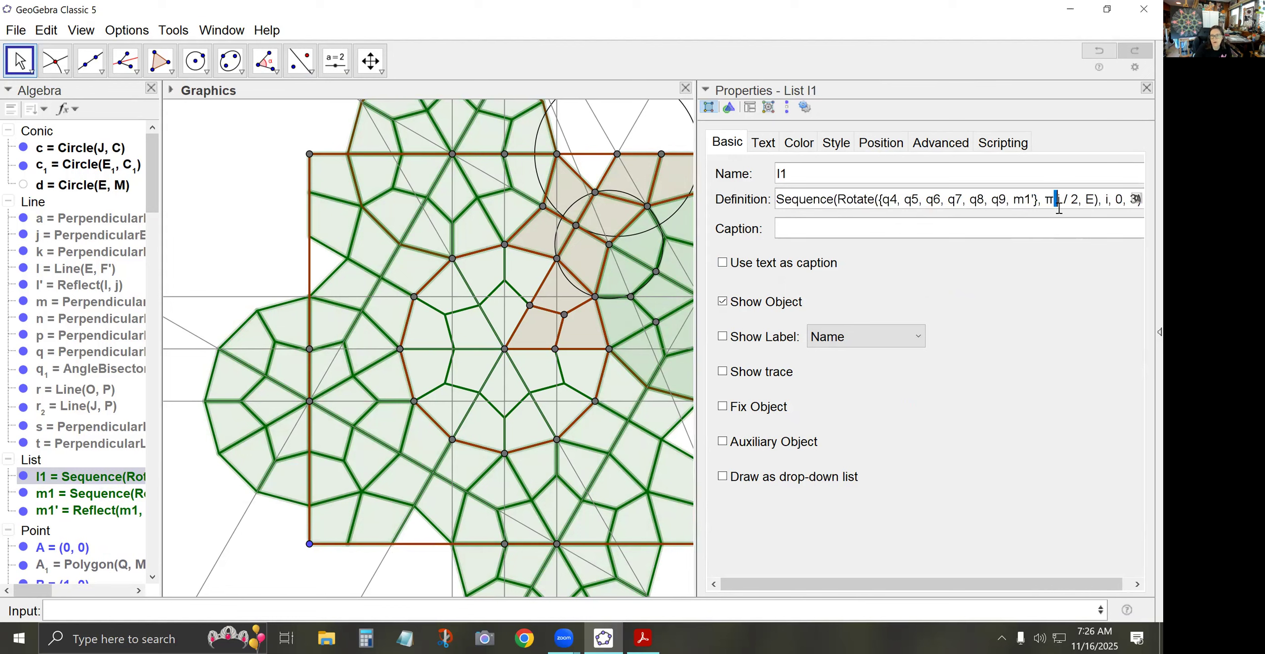
pyautogui.press('End')
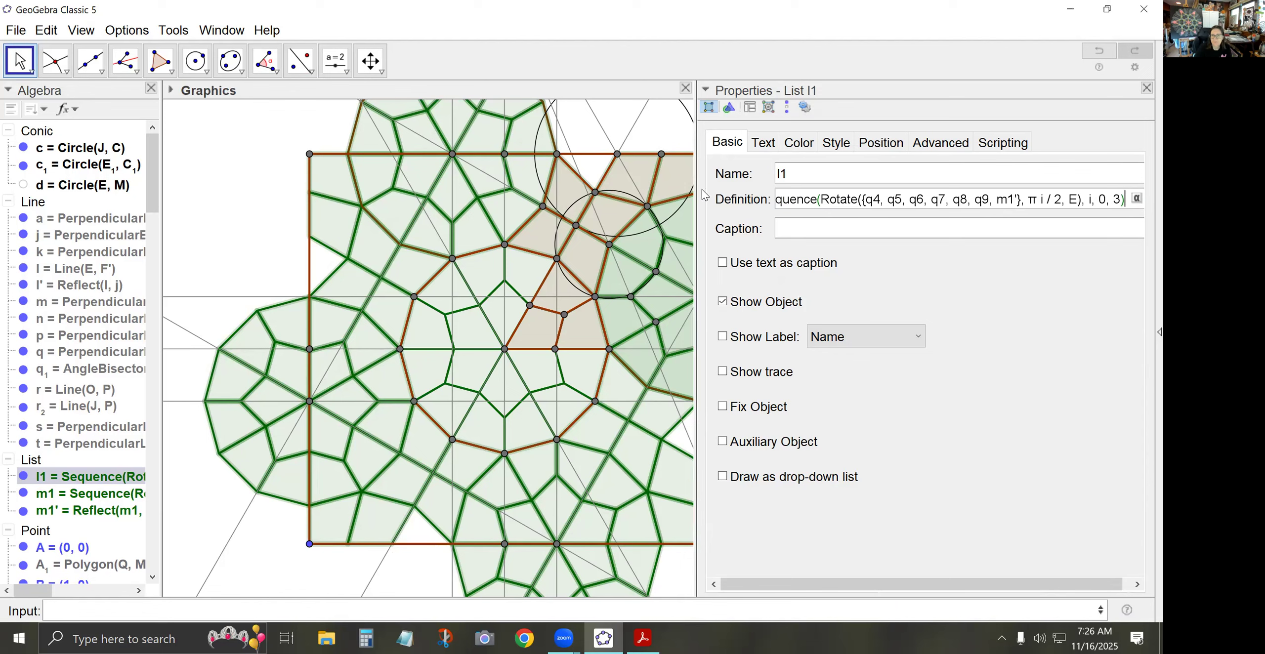
pyautogui.moveTo(695, 191); pyautogui.dragTo(875, 185)
pyautogui.click(1048, 160)
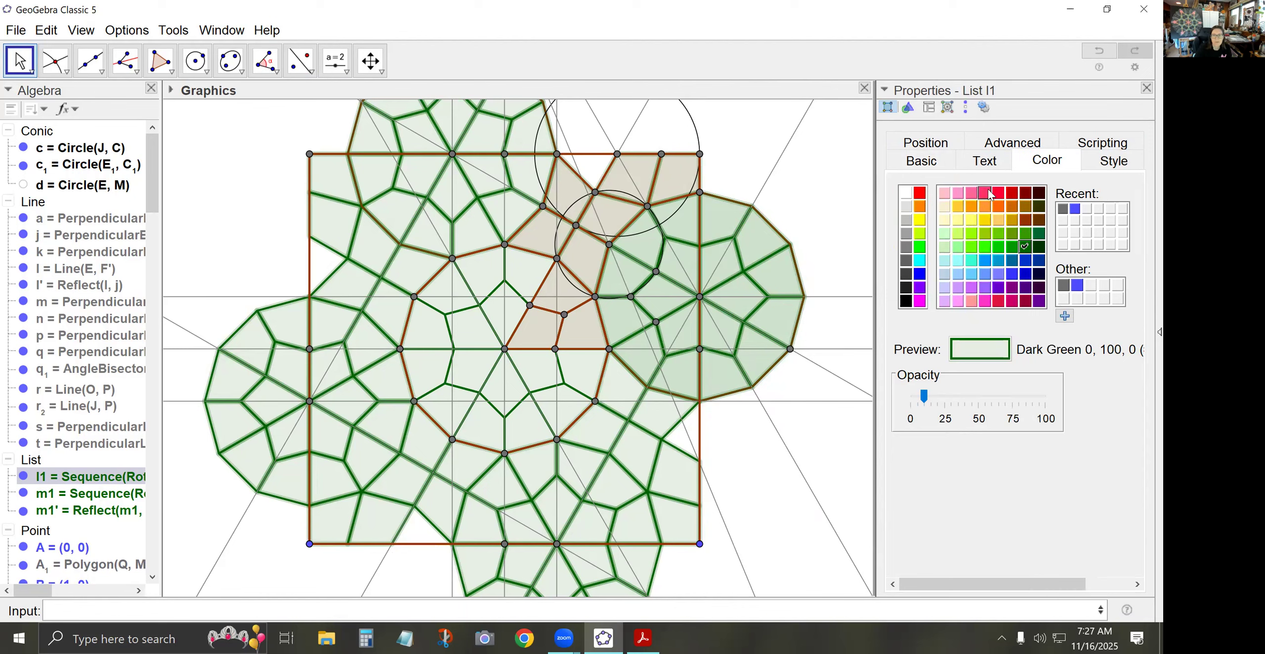
pyautogui.click(249, 212)
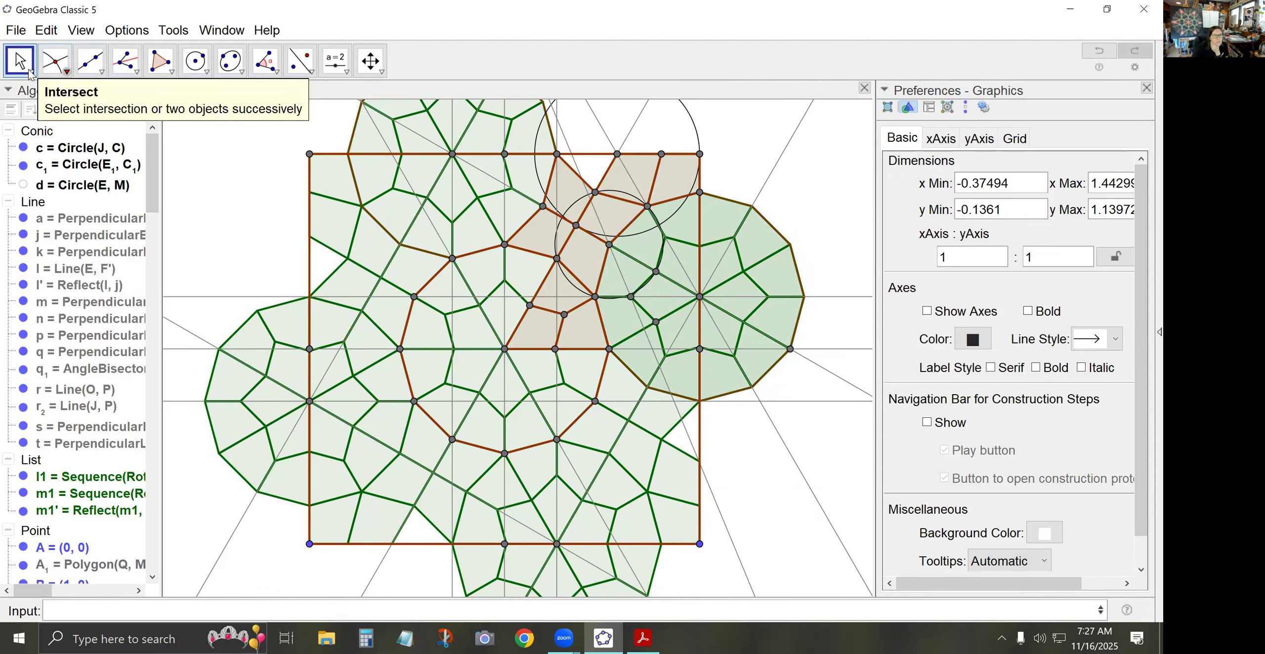
# - Check the name and definition of the square's right side, and hide the mirrored list m1'
pyautogui.click(700, 443)
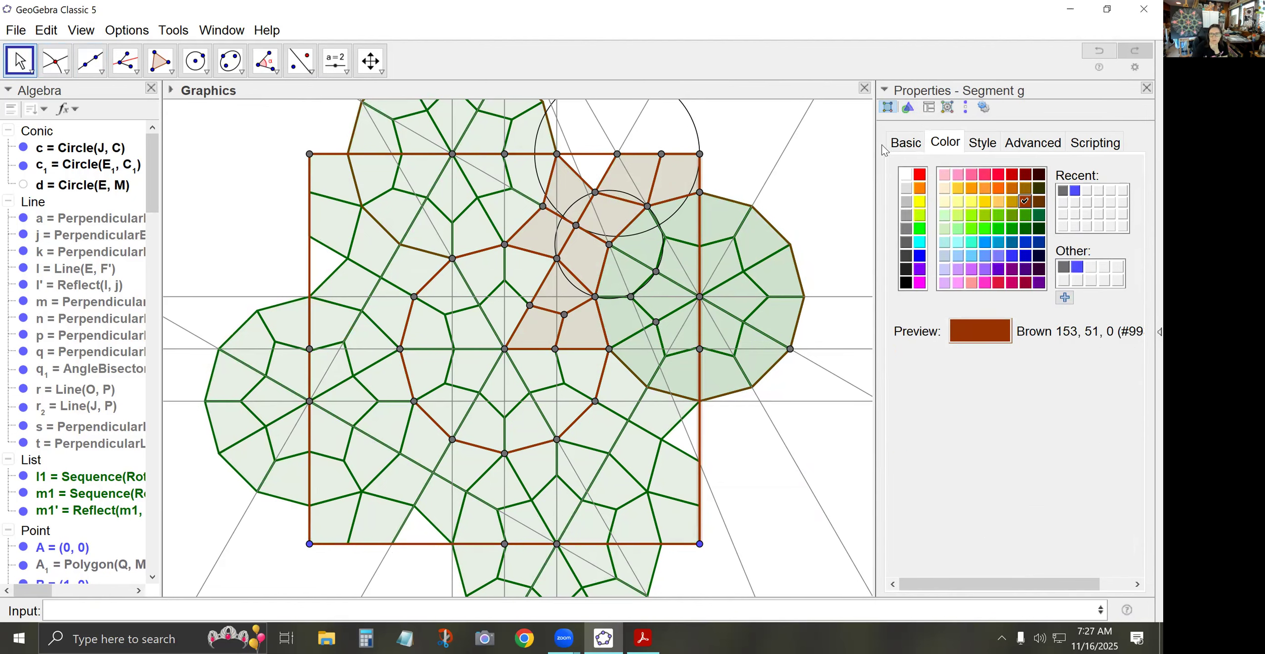
pyautogui.click(900, 145)
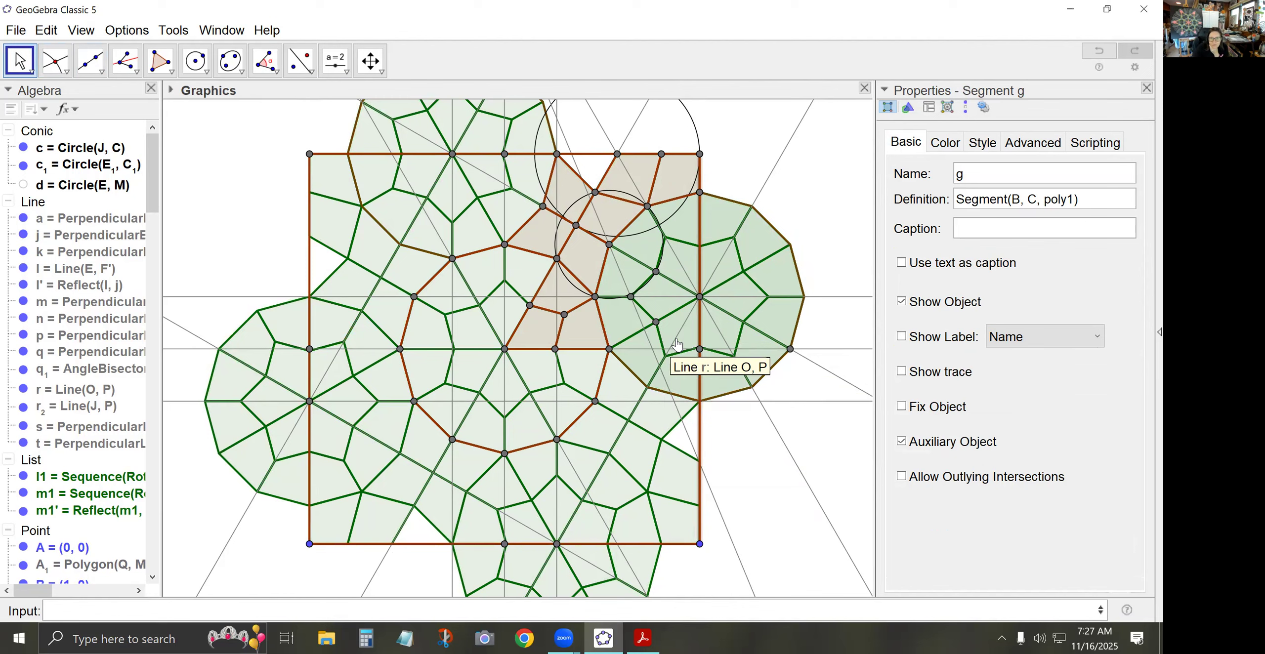
pyautogui.scroll(-3, 45, 435)
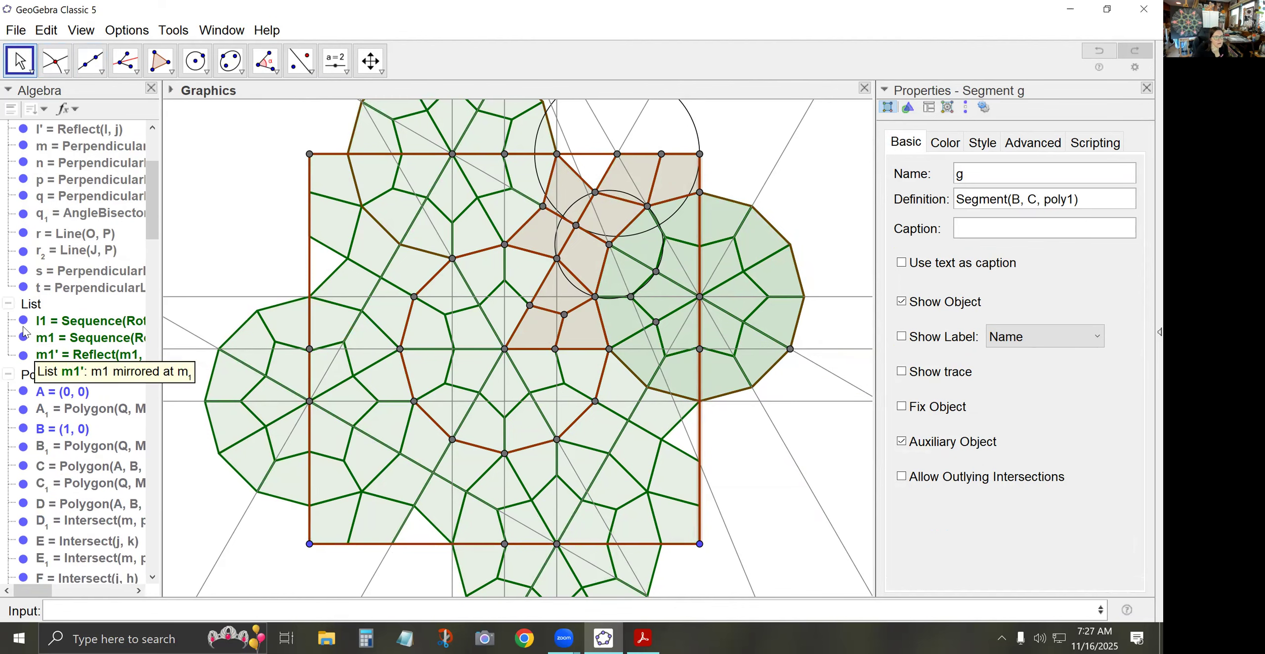
pyautogui.click(23, 355)
pyautogui.click(23, 355)
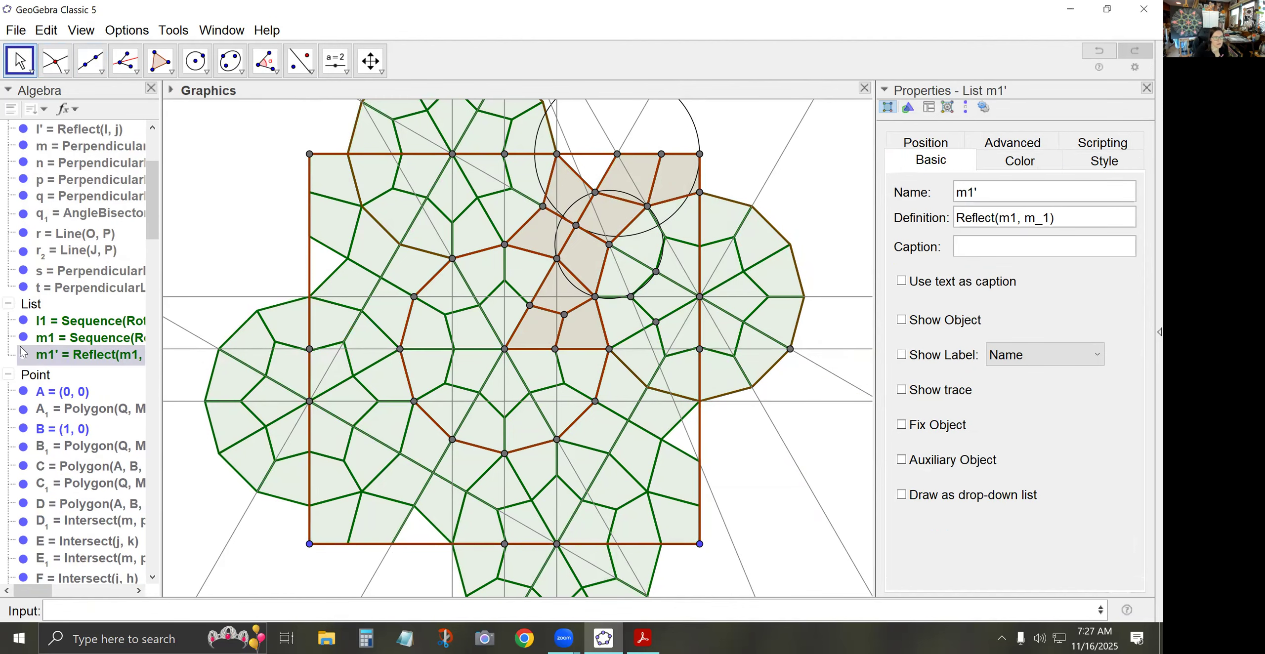
# - Reflect lists m1 and l1 across the square's right side with Reflect({m1,l1},g)
pyautogui.click(59, 340)
pyautogui.click(59, 322)
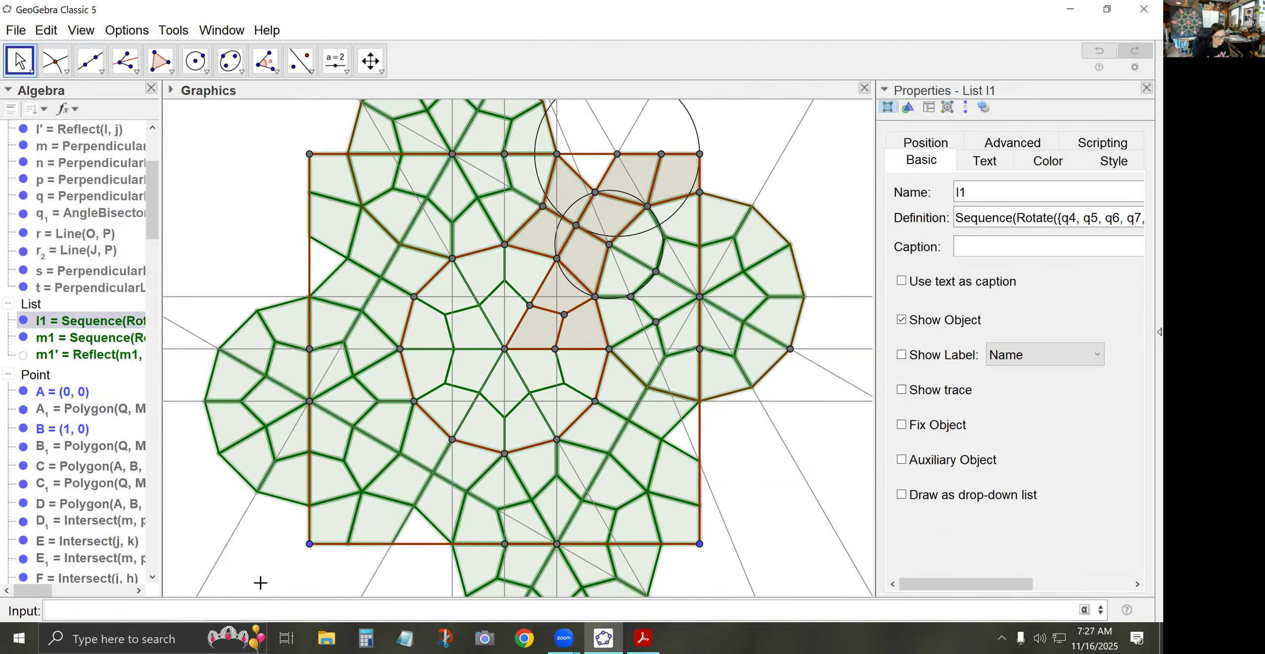
pyautogui.write('Reflect({m1')
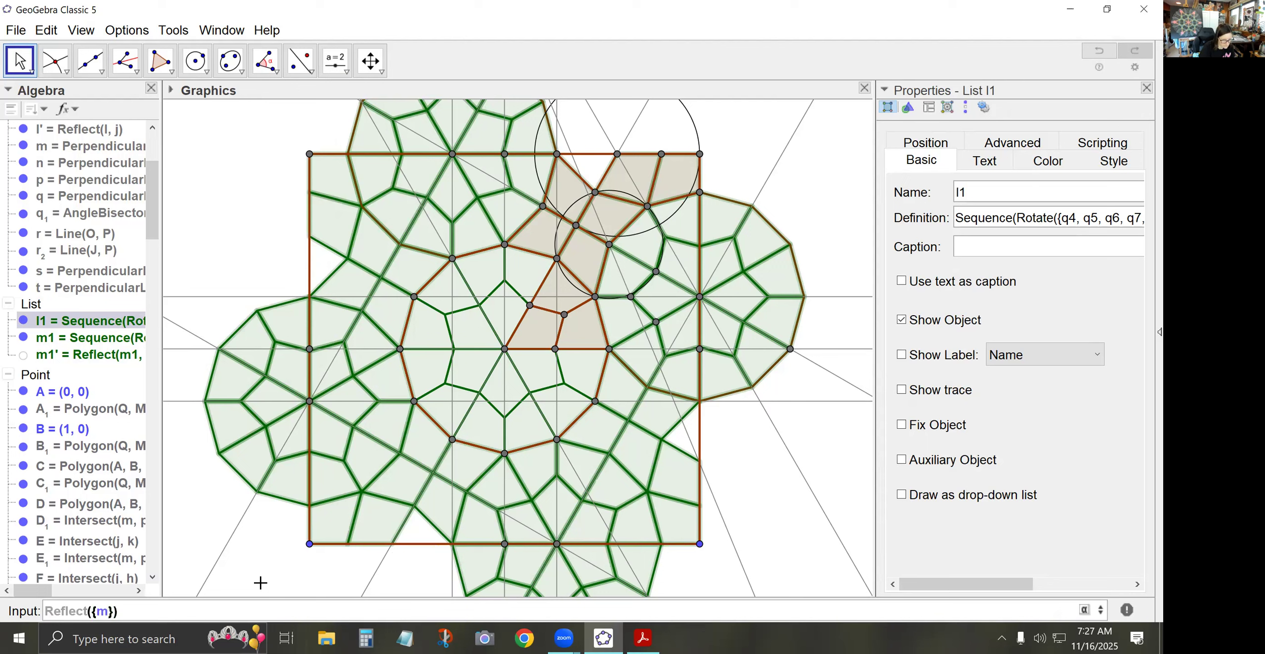
pyautogui.write(',l1},g')
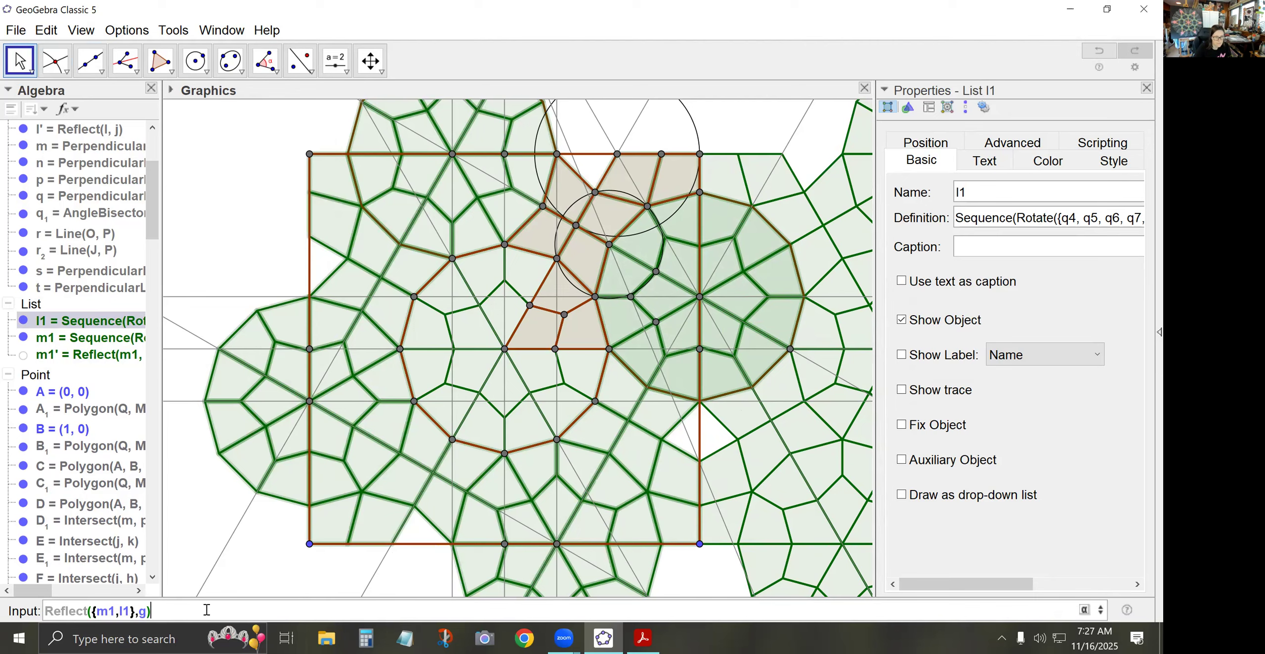
pyautogui.press('Return')
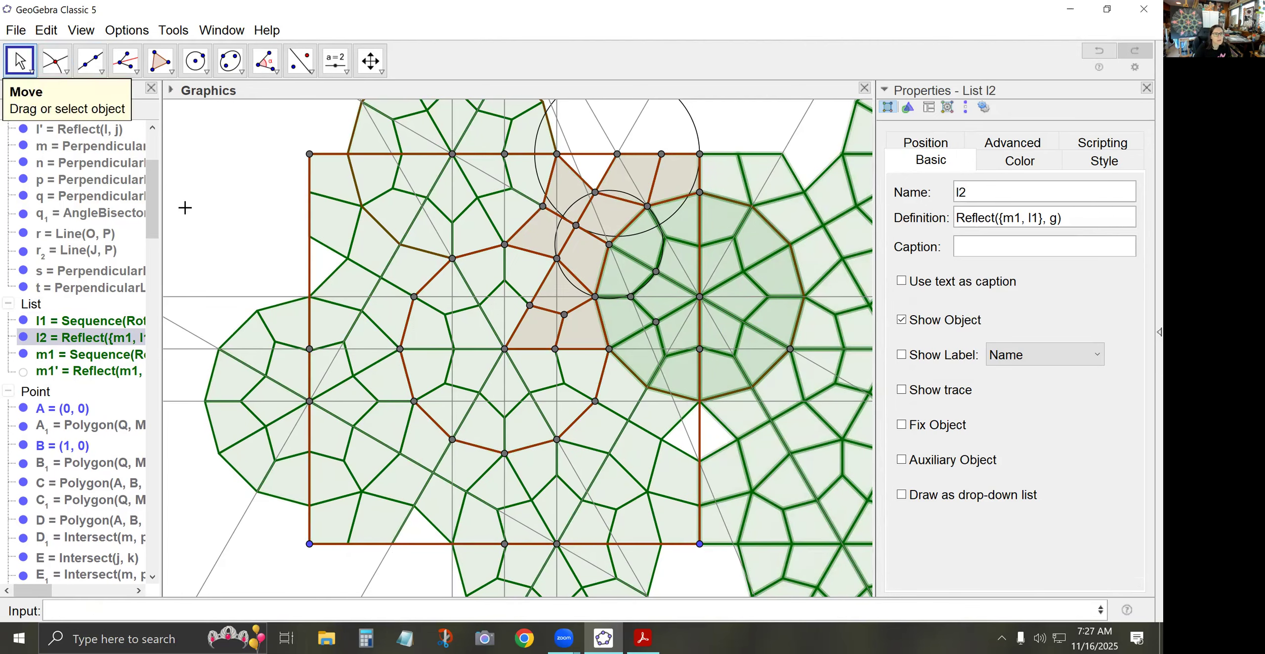
# - Reflect list l2 across the top side of the square
pyautogui.scroll(-4, 278, 240)
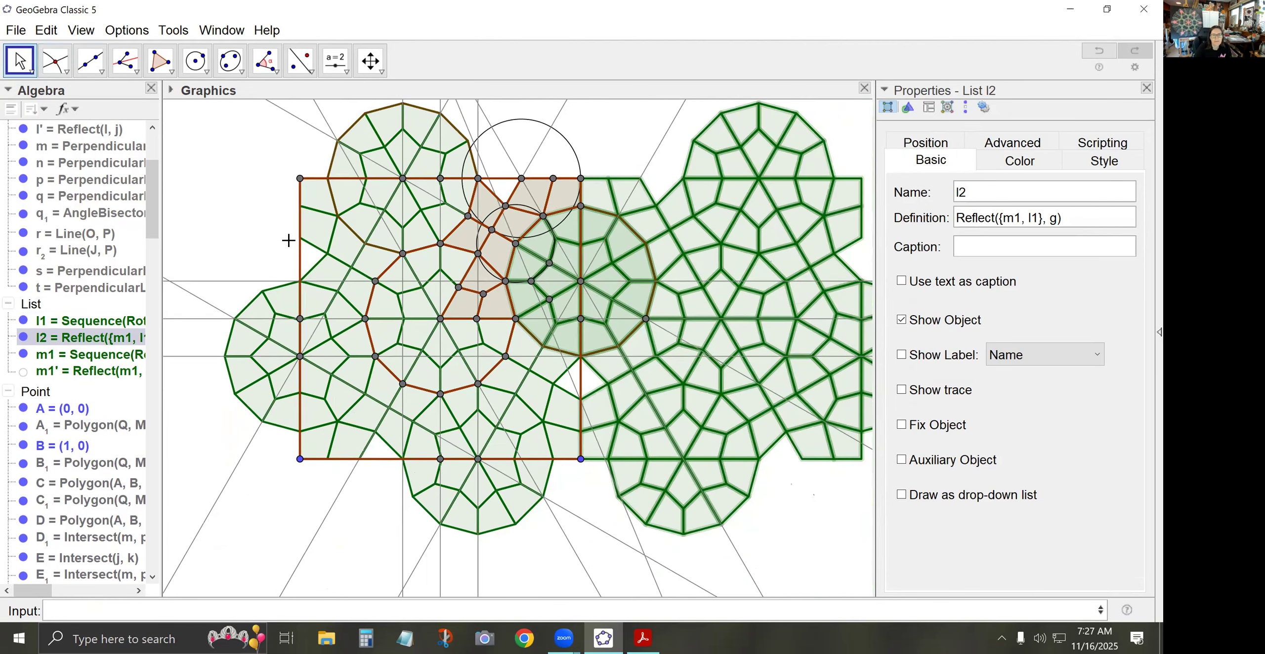
pyautogui.scroll(-1, 288, 240)
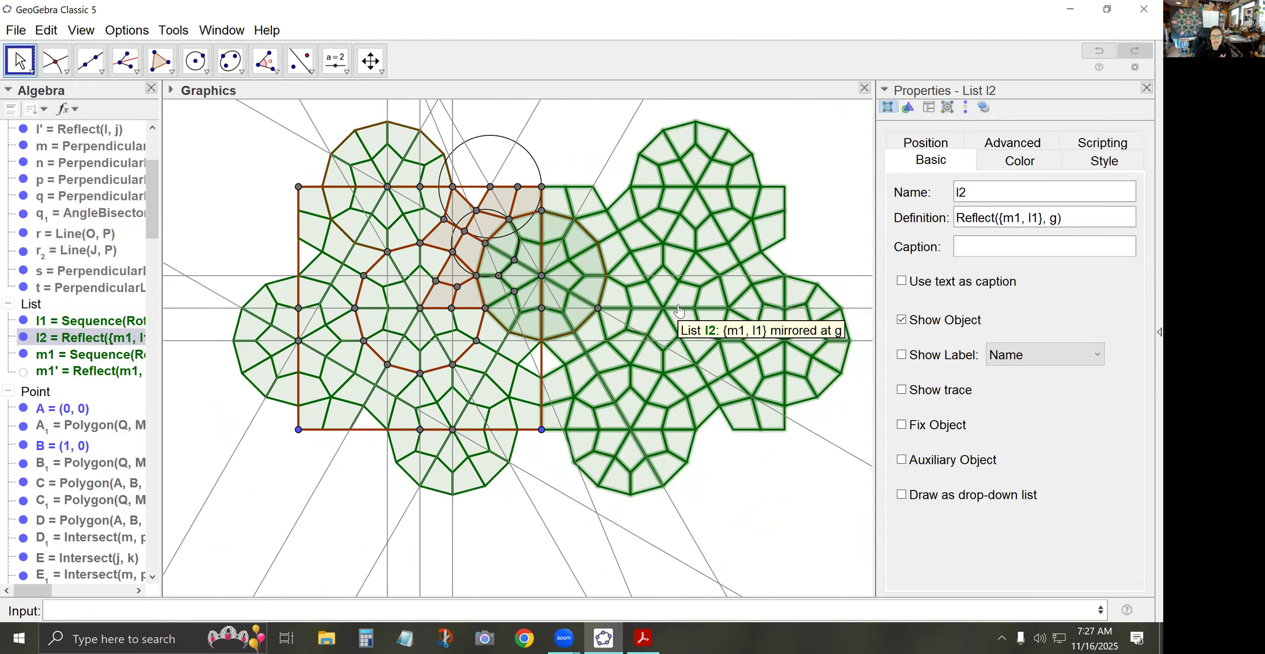
pyautogui.click(851, 200)
pyautogui.click(715, 283)
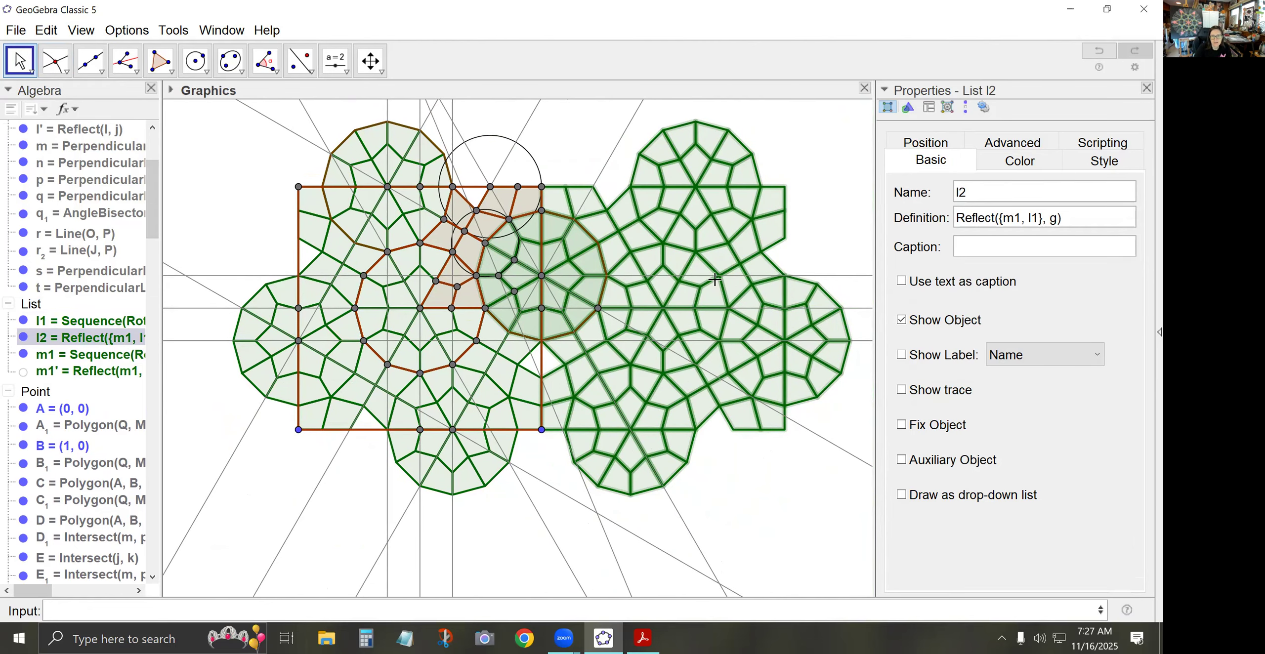
pyautogui.click(300, 61)
pyautogui.click(671, 276)
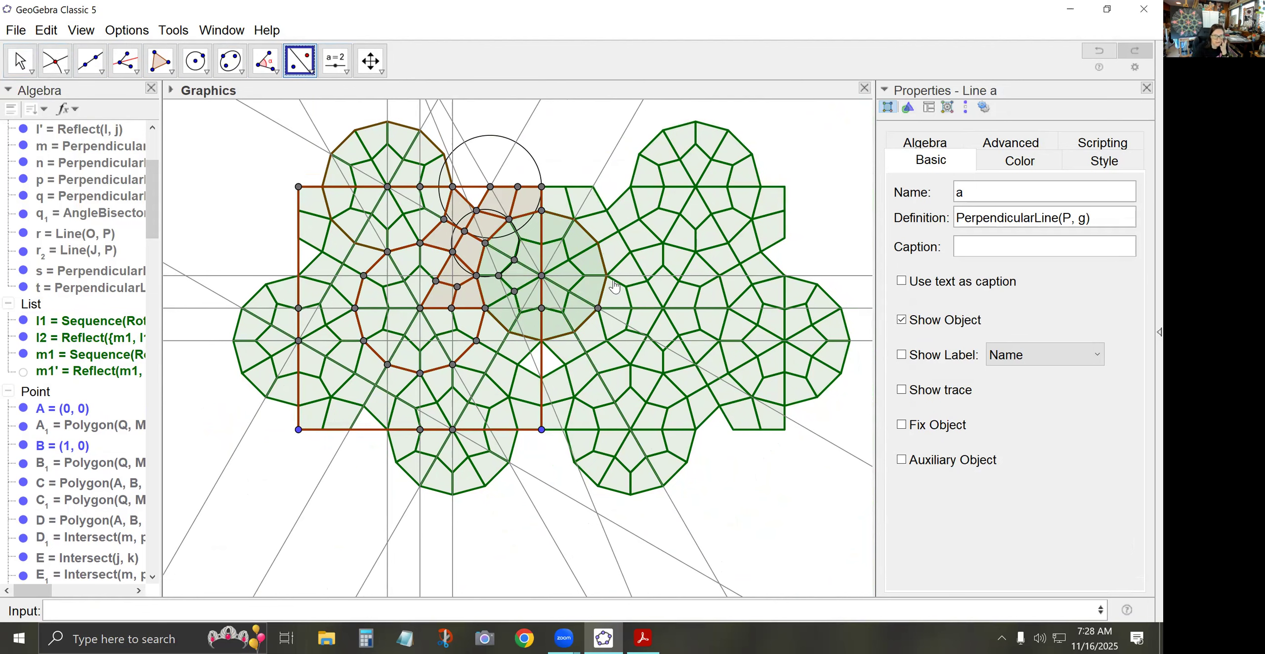
pyautogui.click(676, 267)
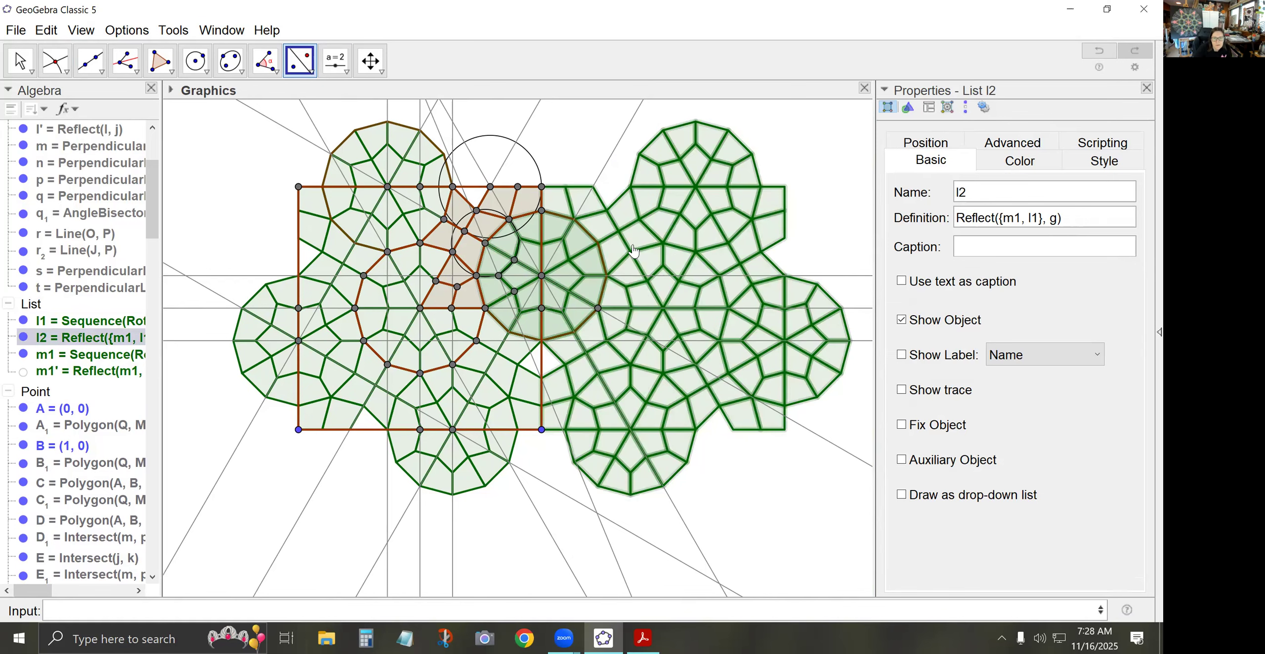
pyautogui.click(475, 187)
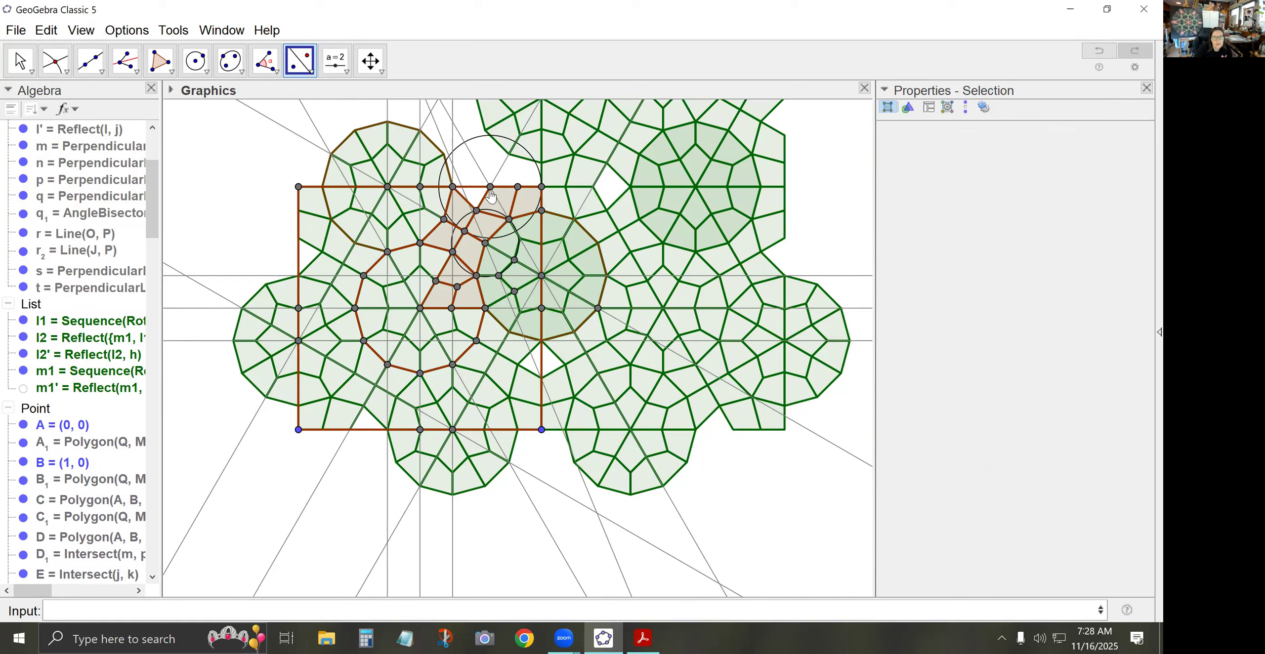
pyautogui.press('Escape')
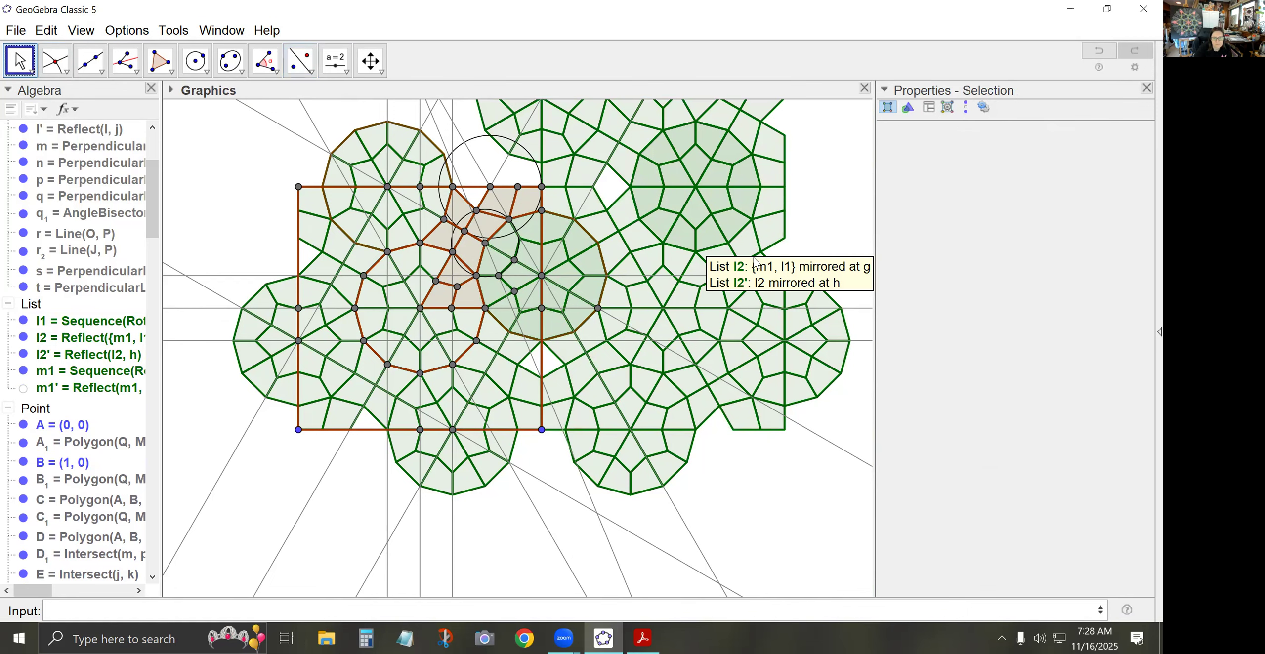
# - Rotate list l2 and its mirrored copy around E with Sequence(Rotate({l2,l2'},pi*i/2,E),i,0,3)
pyautogui.click(713, 265)
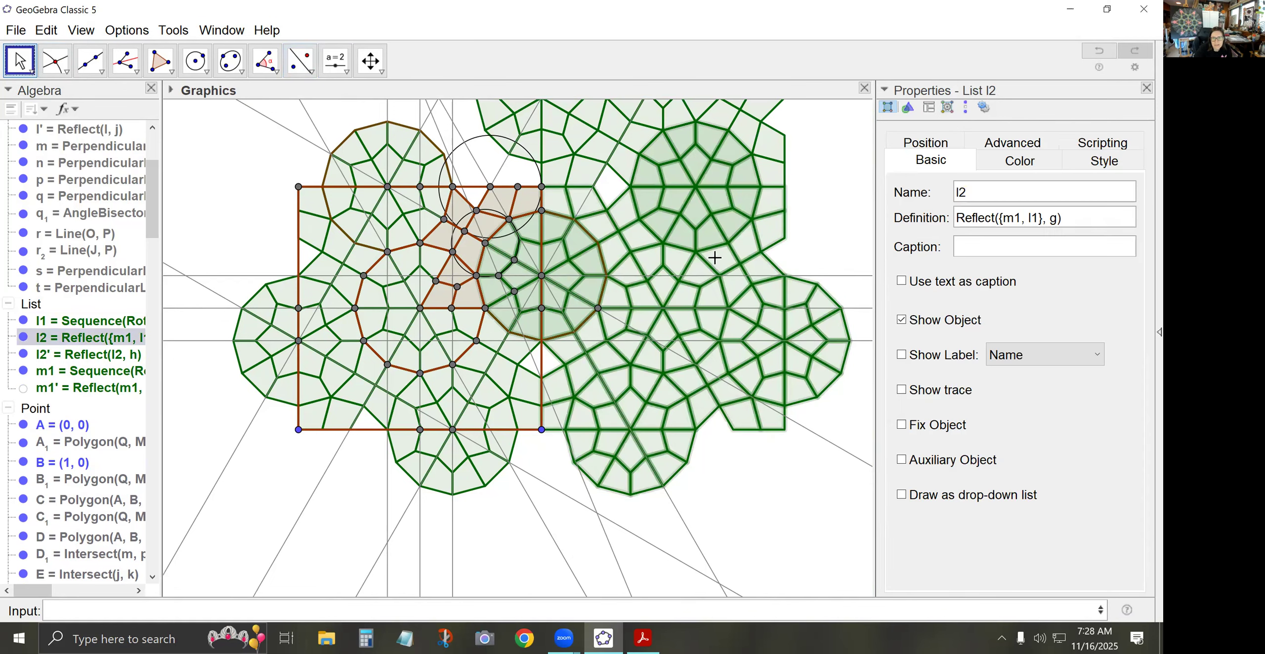
pyautogui.click(740, 126)
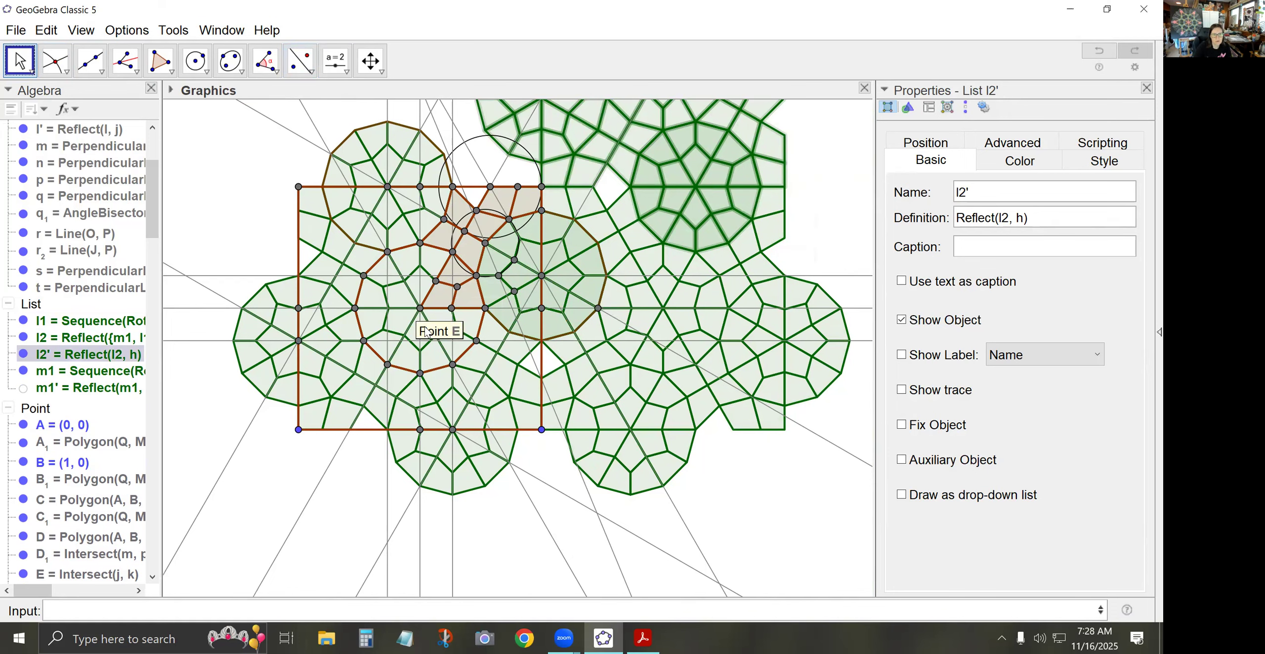
pyautogui.click(355, 611)
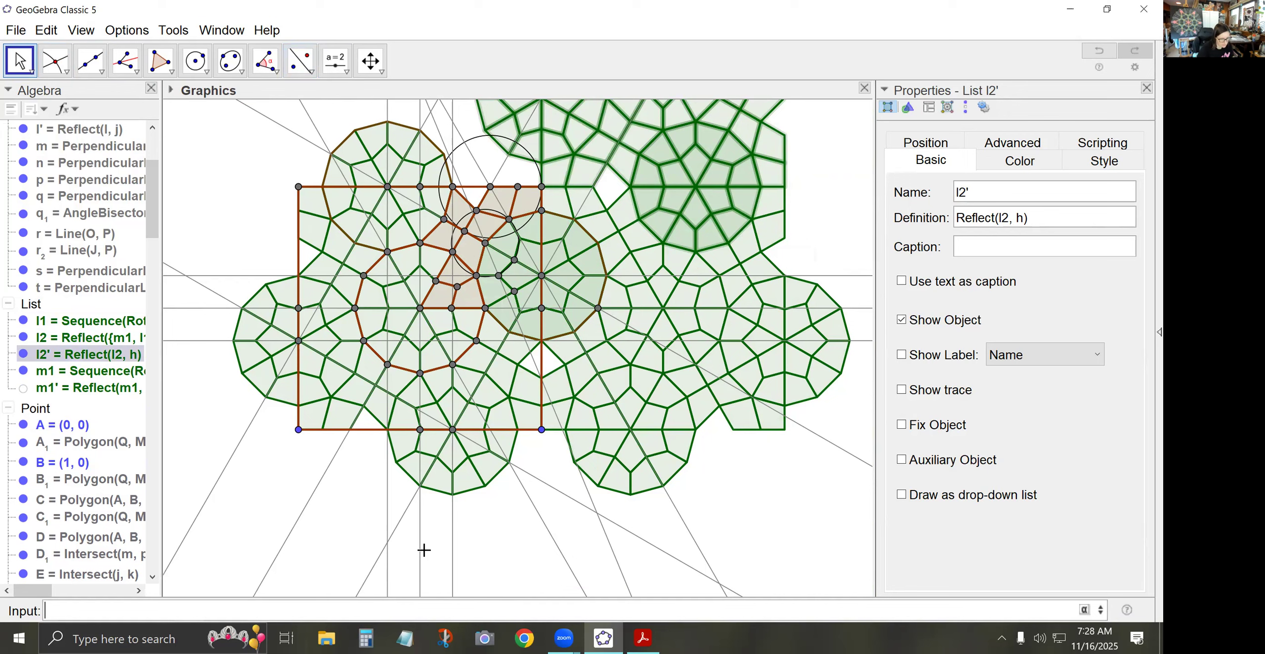
pyautogui.write('Sequence(')
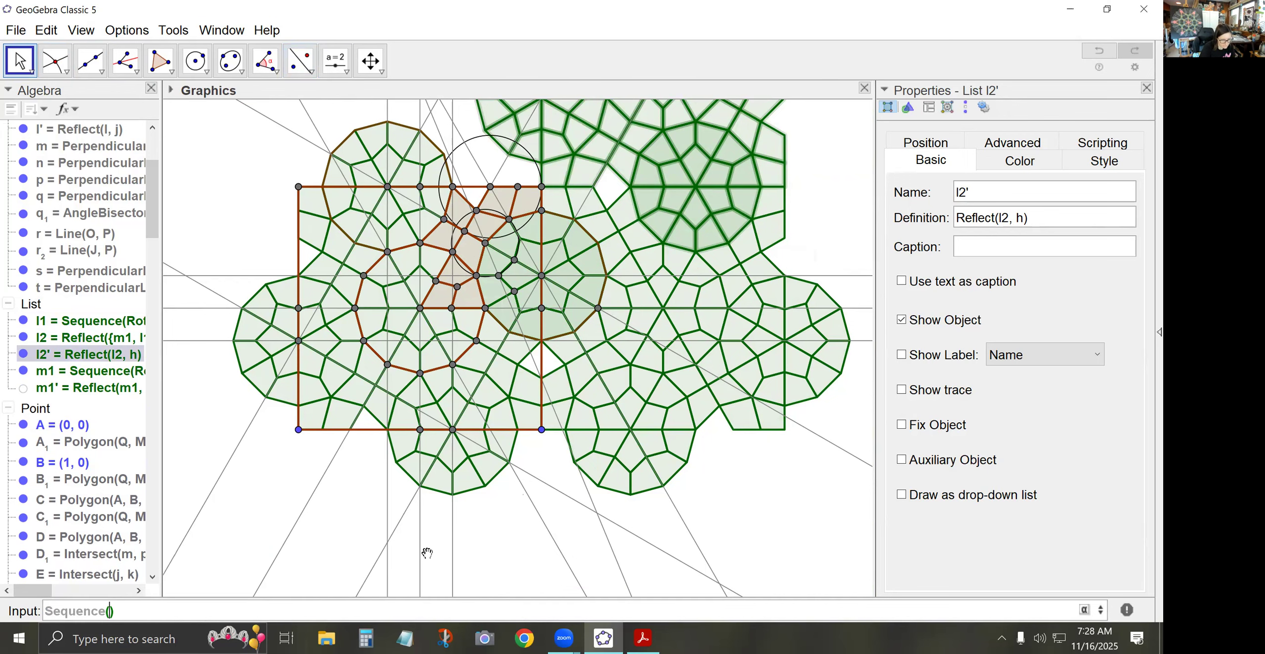
pyautogui.write('Rotate')
pyautogui.write('({l2,l2')
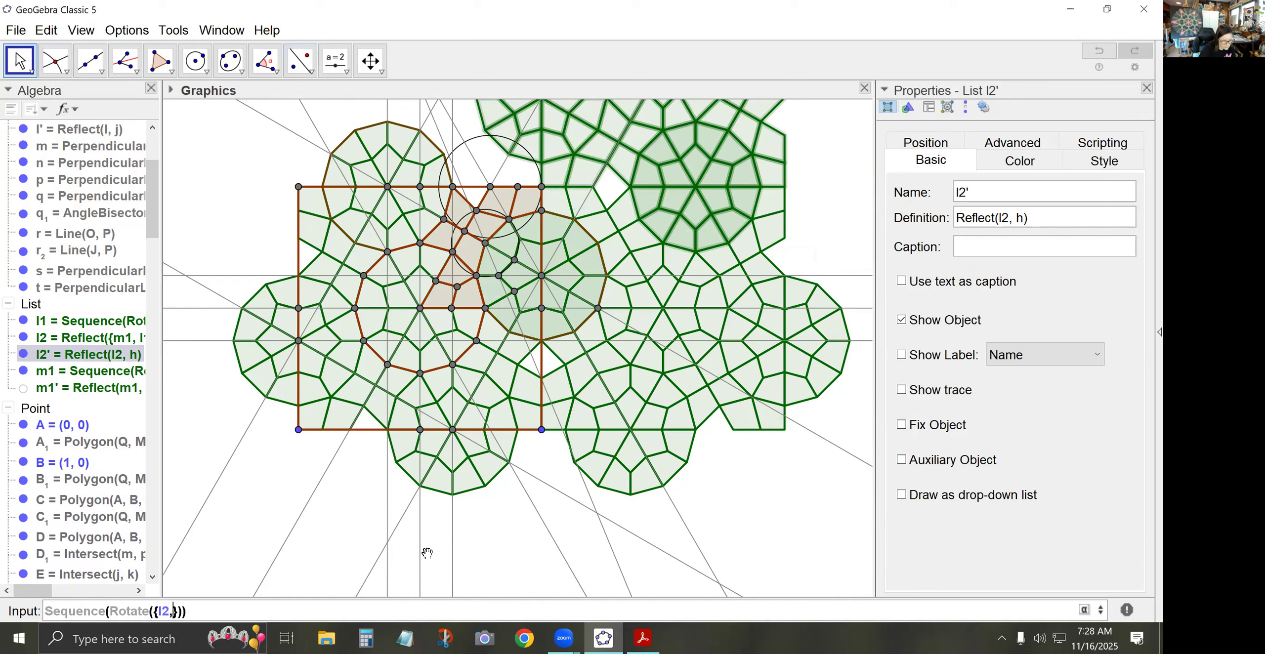
pyautogui.write("'},pi*i/2,E),i,0,")
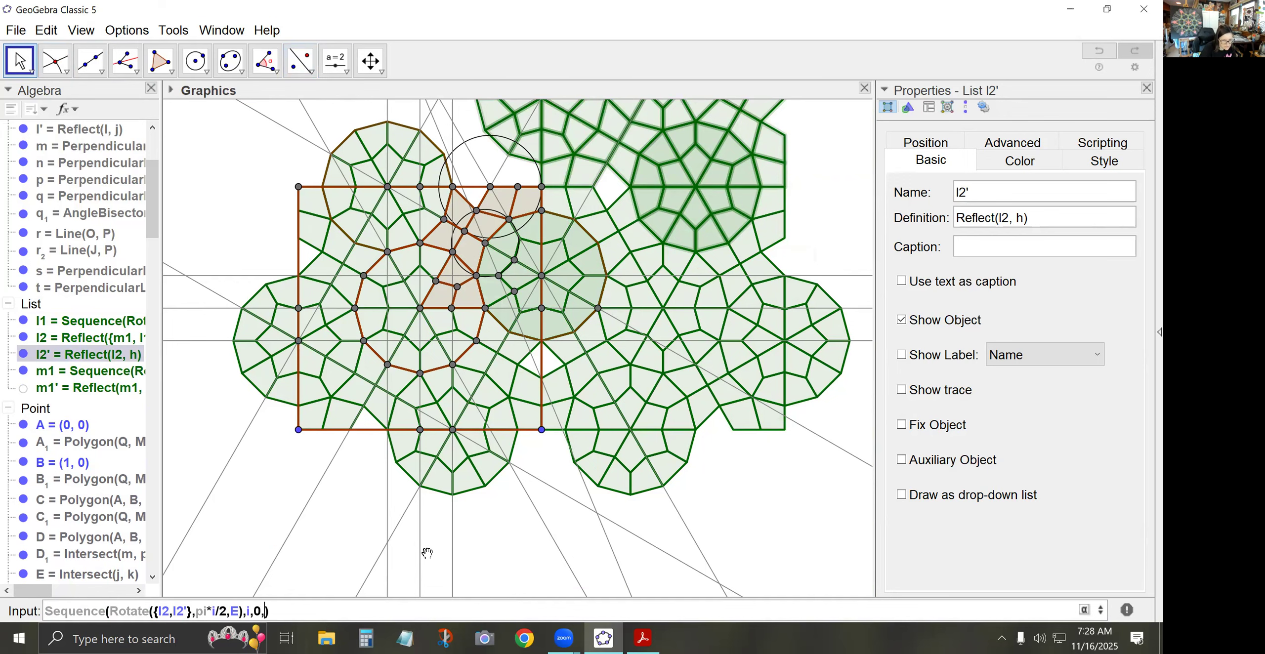
pyautogui.write('3')
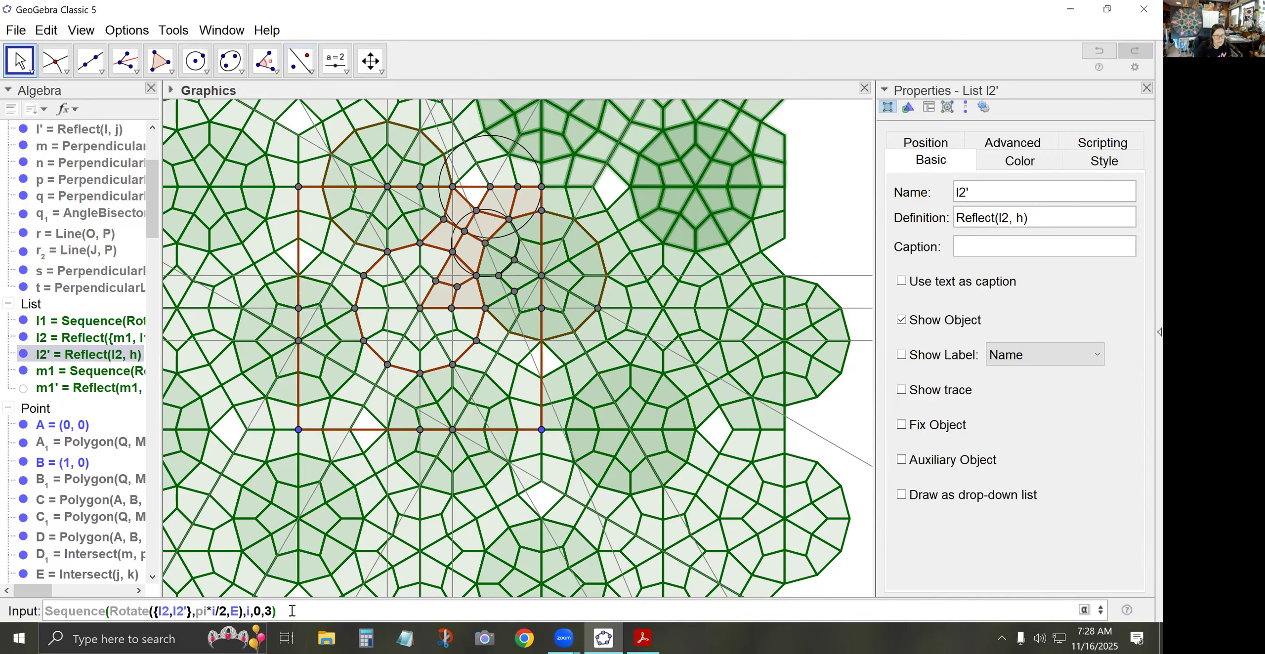
pyautogui.press('Return')
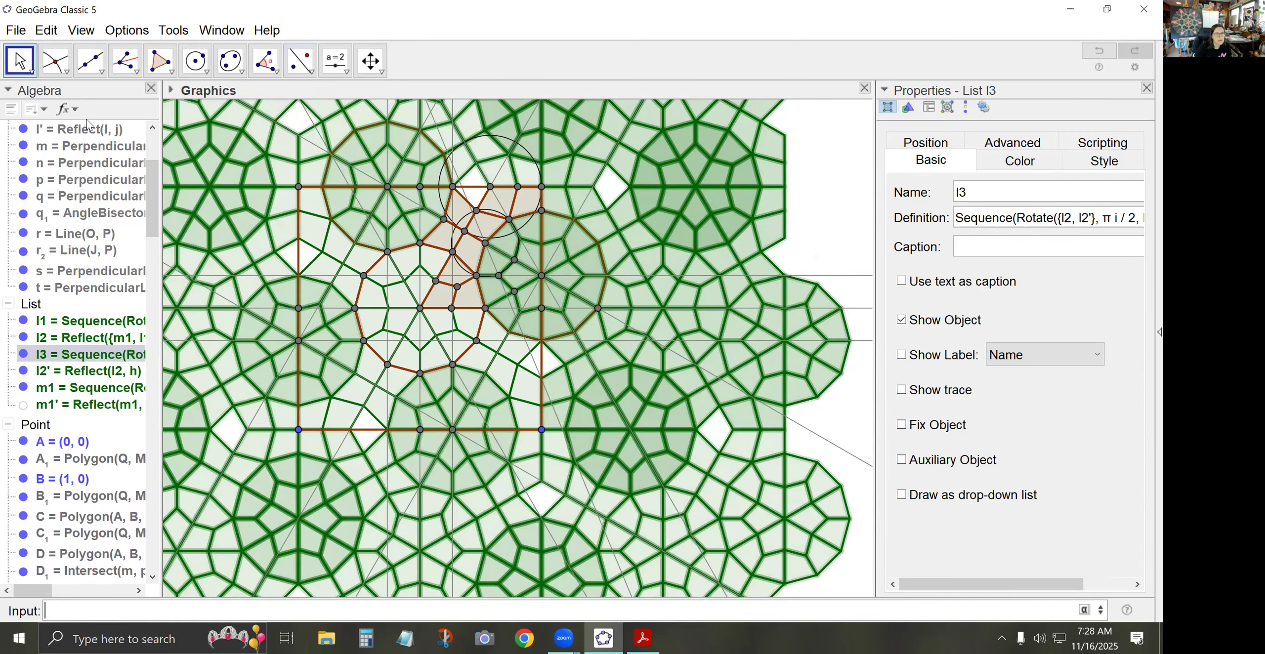
# - Hide lists l2 and l2', keeping l1, l3 and m1 shown
pyautogui.scroll(-1, 406, 382)
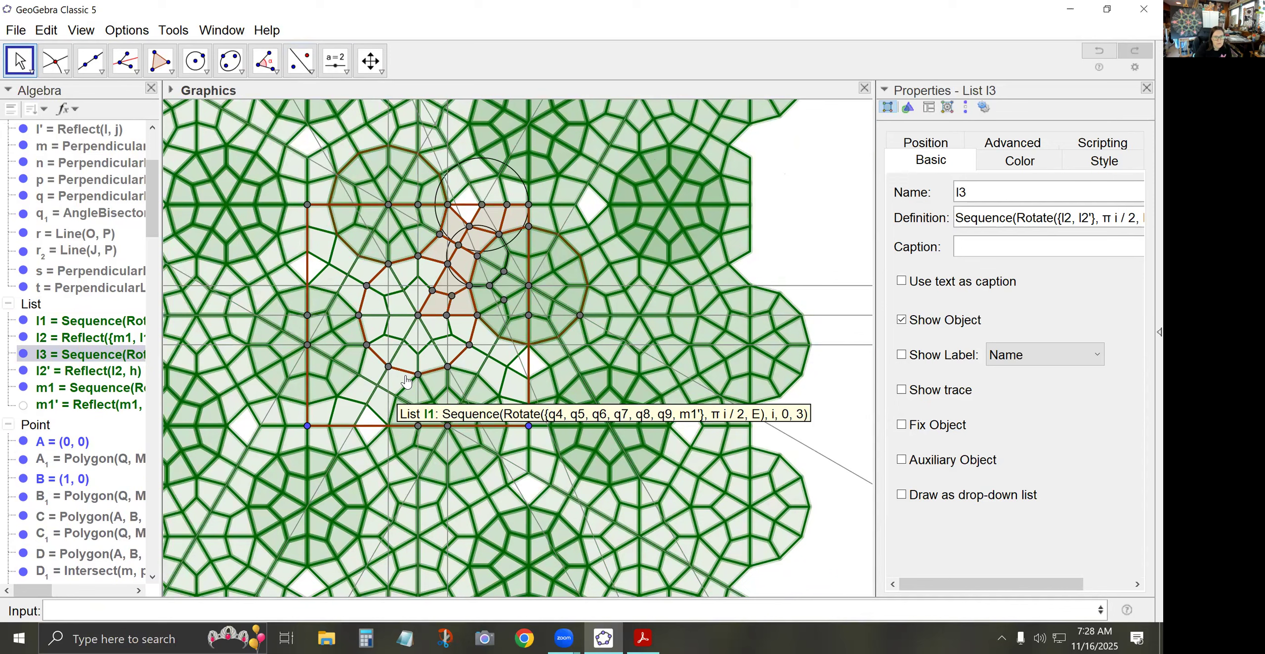
pyautogui.scroll(-4, 374, 423)
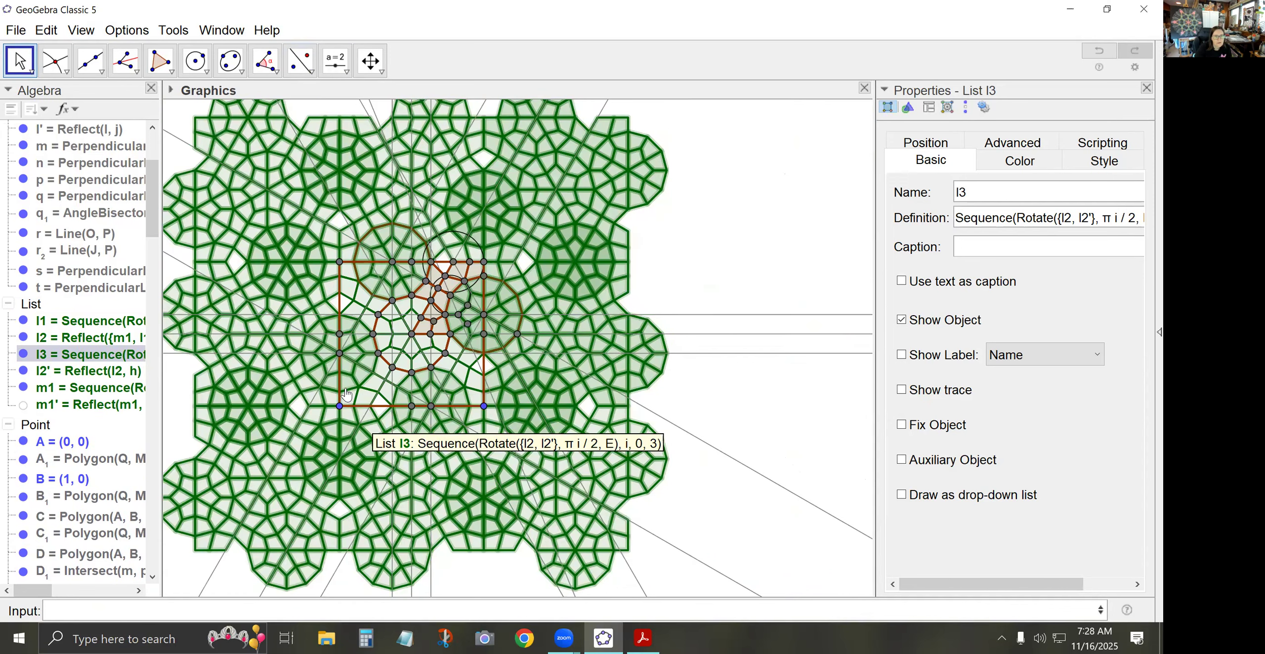
pyautogui.click(16, 62)
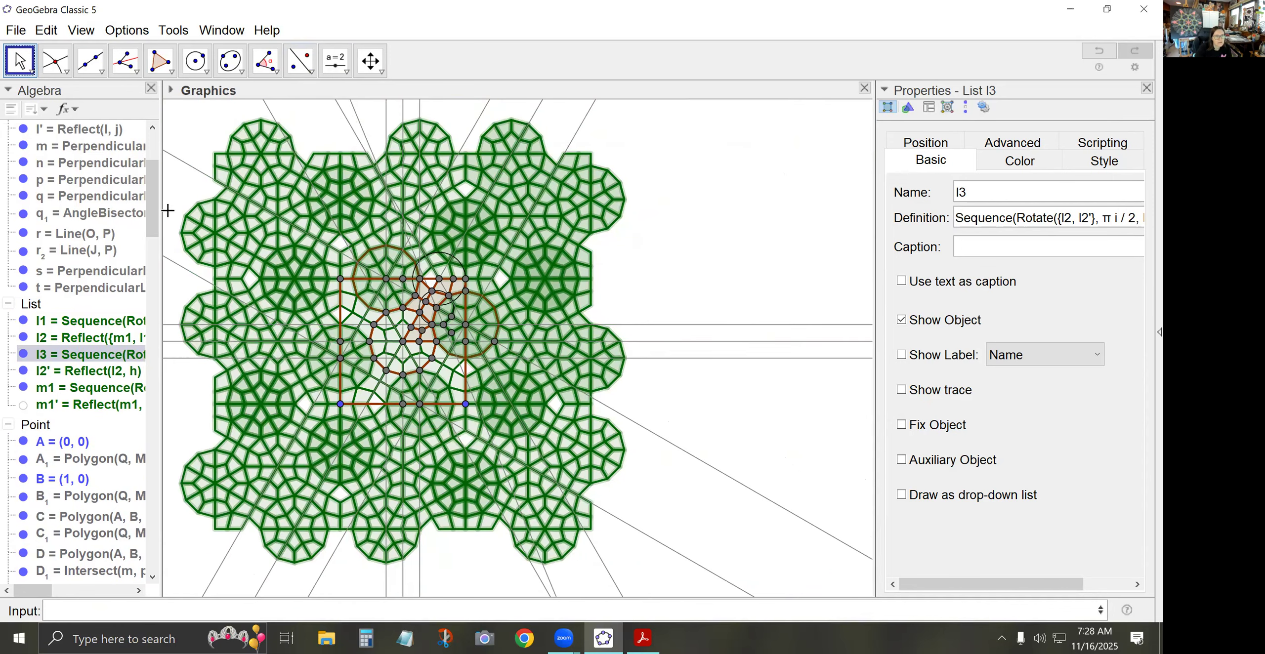
pyautogui.click(176, 214)
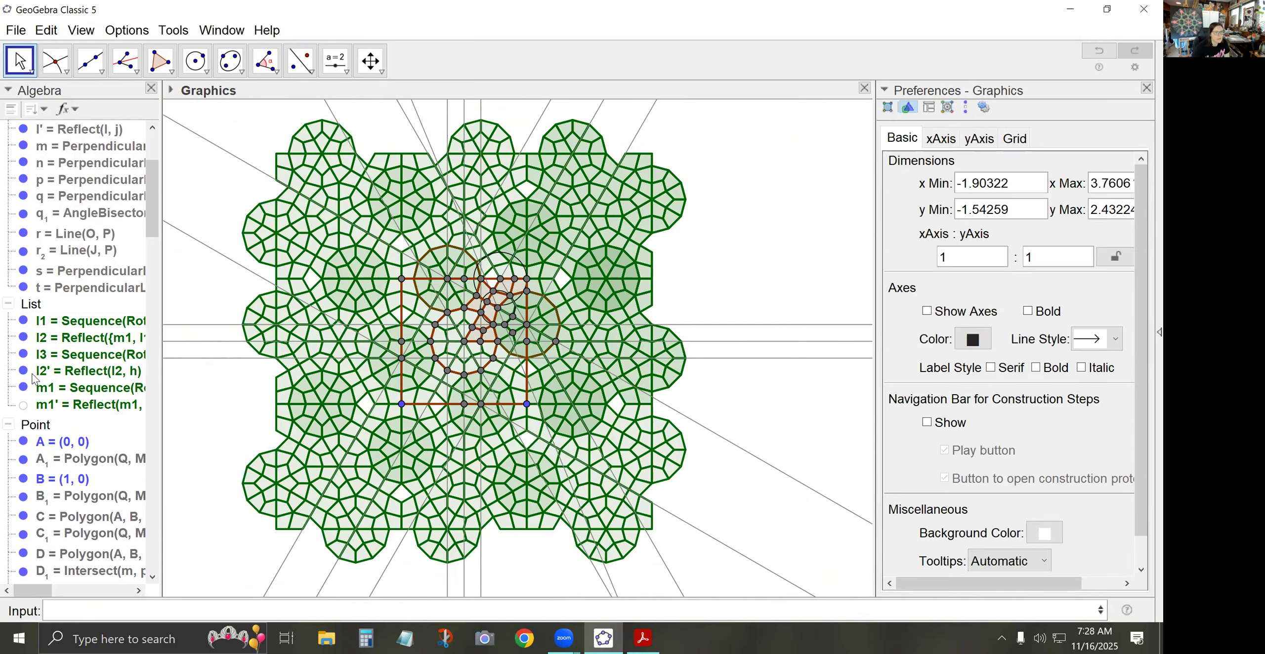
pyautogui.click(23, 371)
pyautogui.click(23, 338)
pyautogui.click(23, 354)
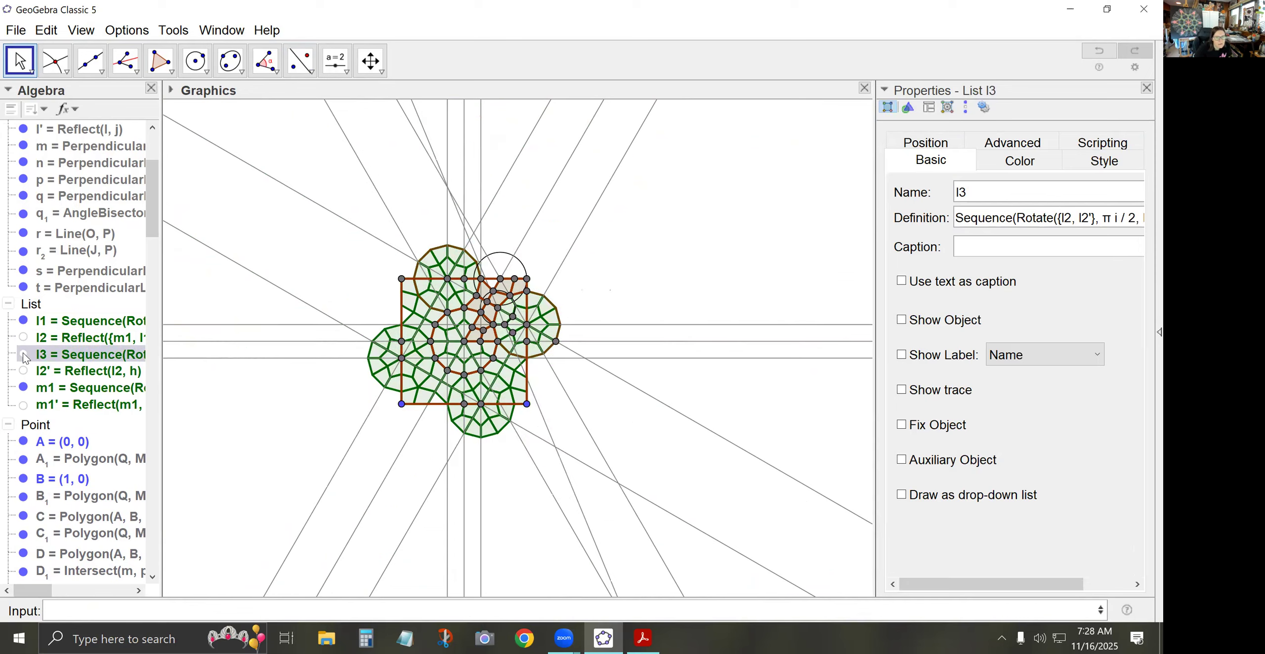
pyautogui.click(23, 355)
pyautogui.click(24, 389)
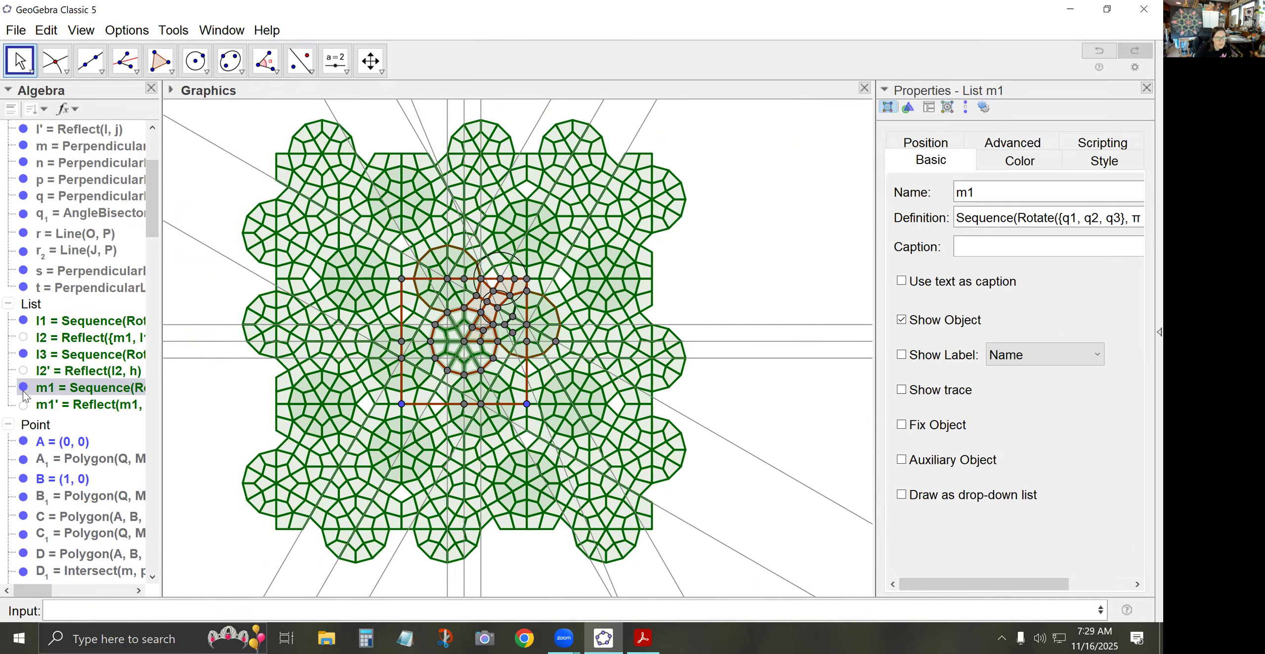
pyautogui.click(25, 322)
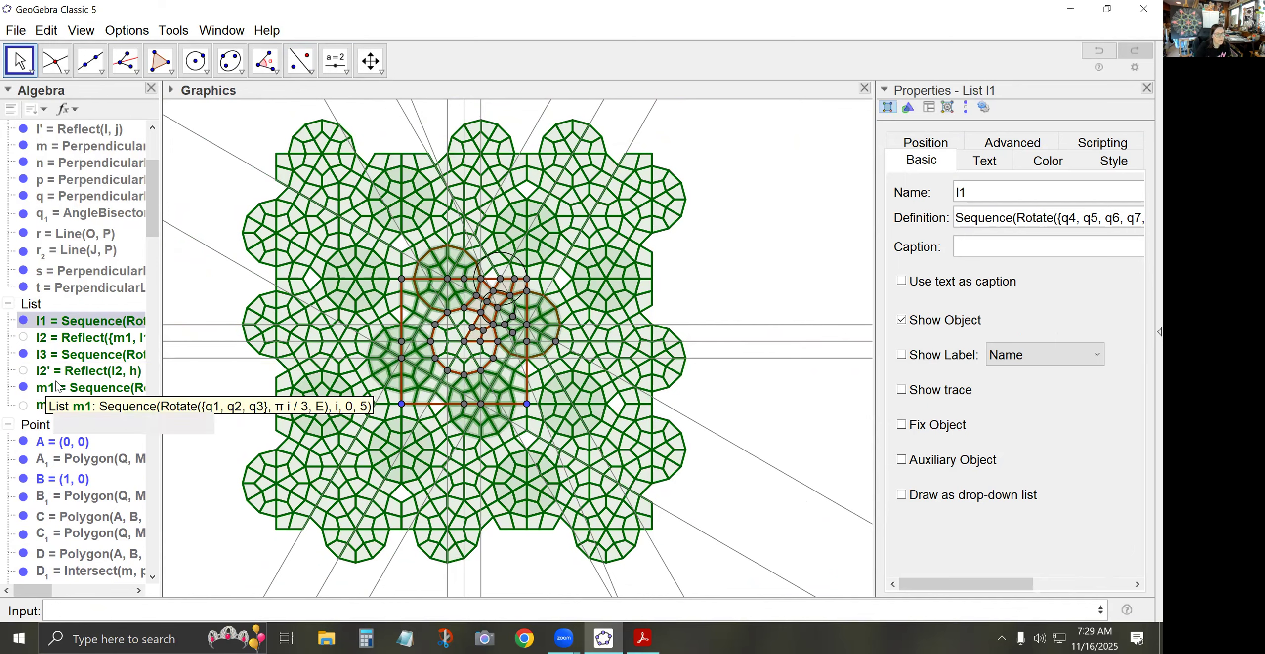
# - Hide all construction lines and conics, and collapse both groups in the object list
pyautogui.scroll(3, 47, 346)
pyautogui.rightClick(26, 204)
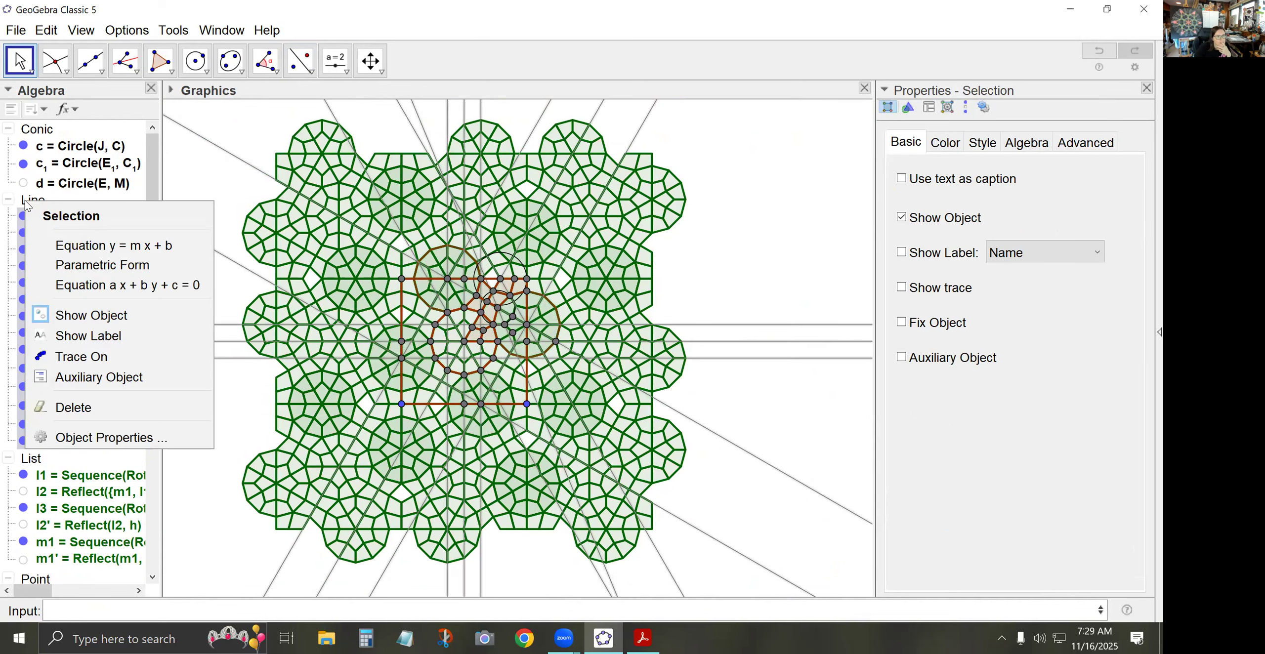
pyautogui.press('Escape')
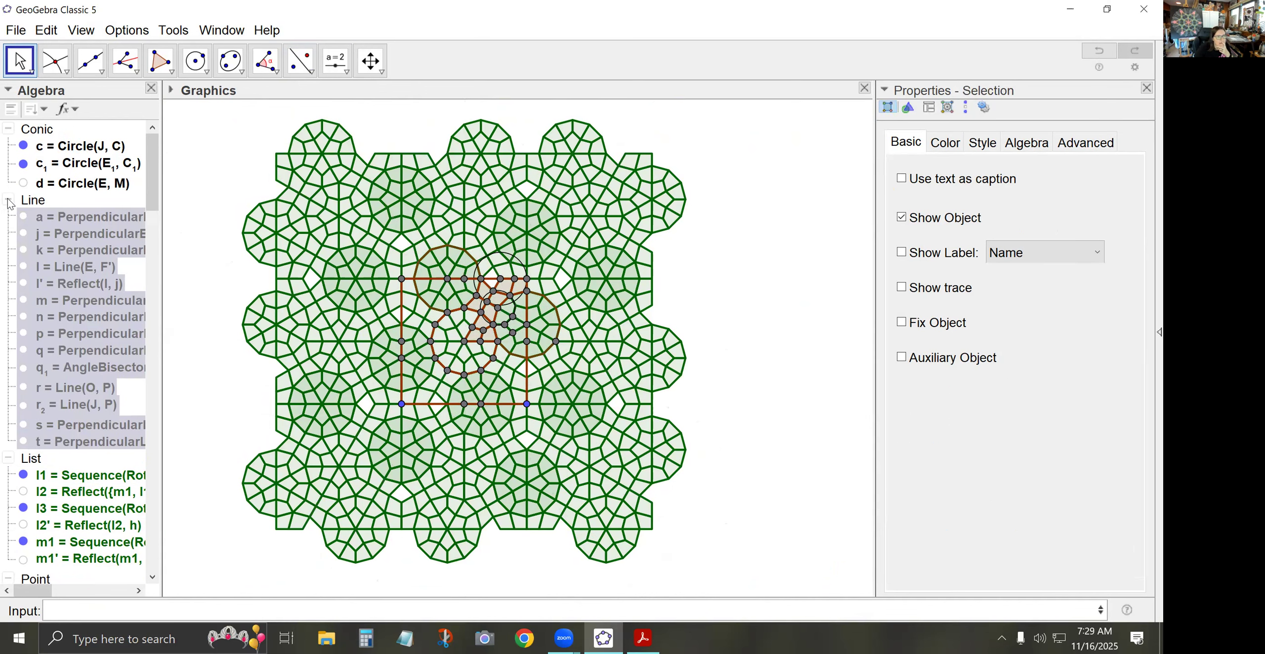
pyautogui.click(8, 199)
pyautogui.rightClick(34, 129)
pyautogui.click(81, 205)
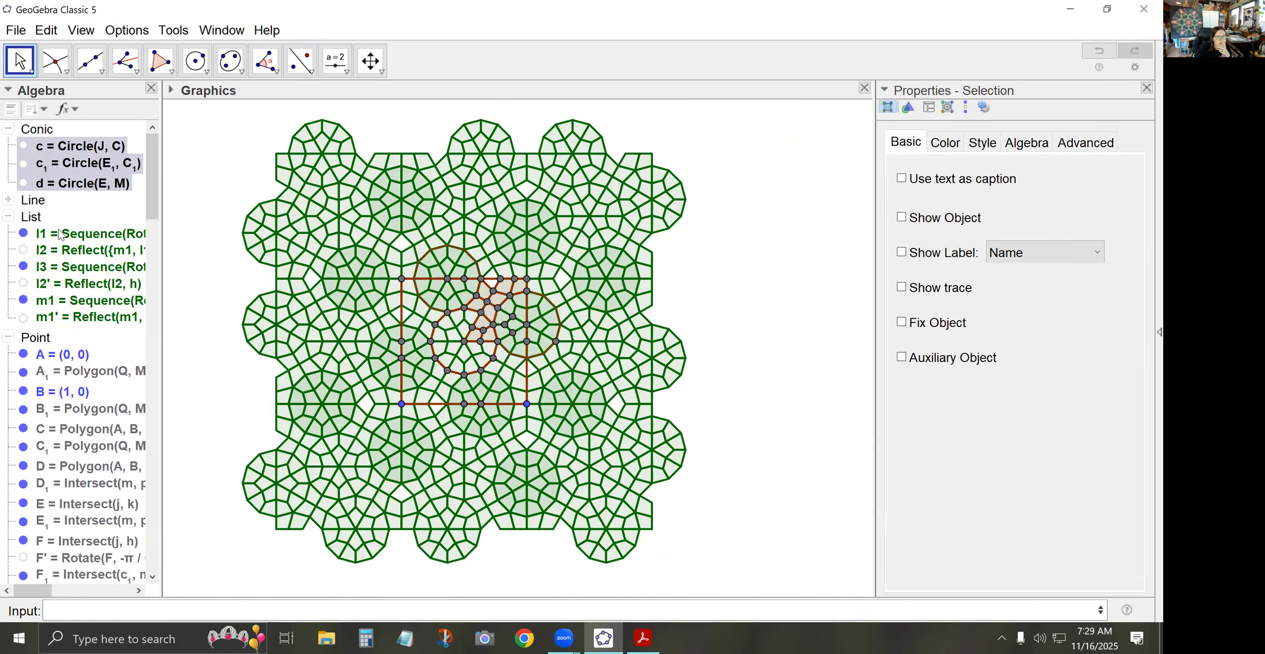
pyautogui.click(8, 128)
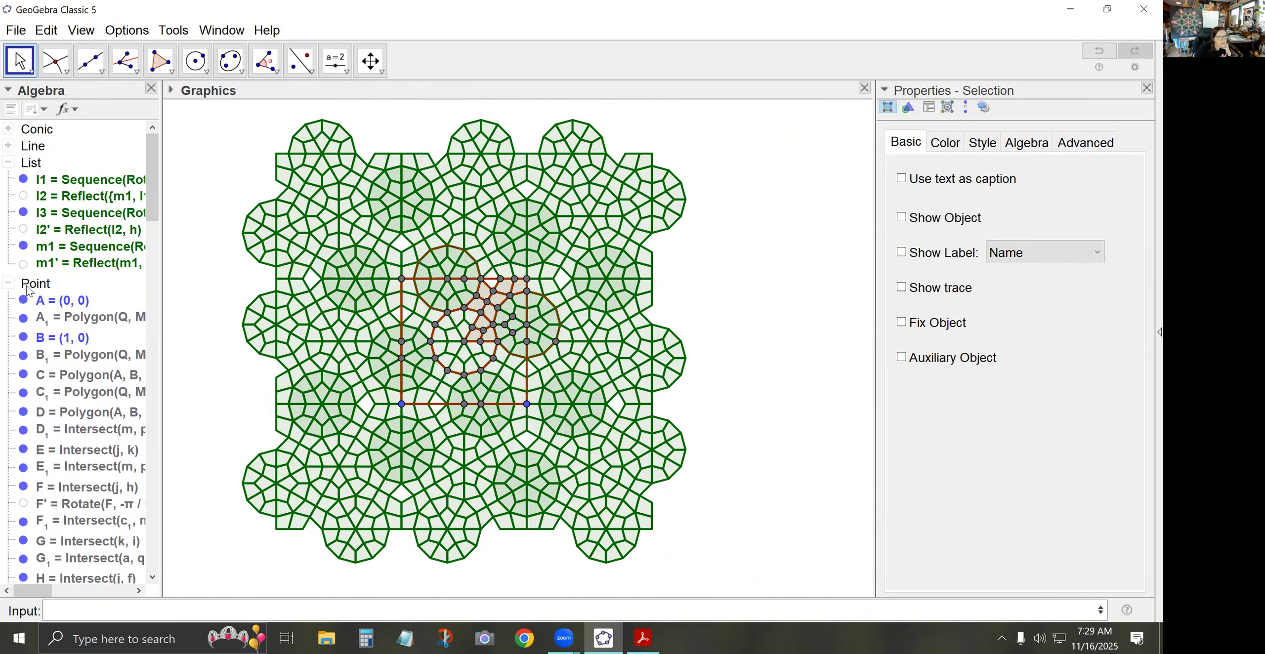
# - Hide all points and quadrilaterals, and collapse both groups in the object list
pyautogui.rightClick(28, 290)
pyautogui.press('Escape')
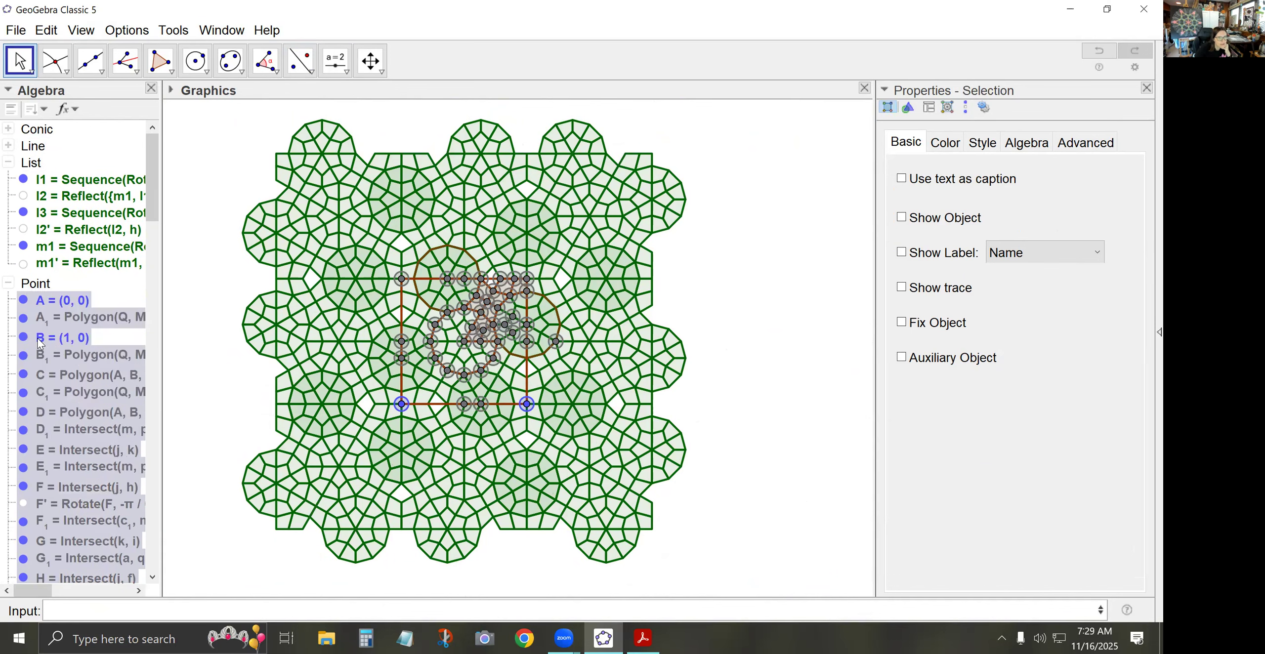
pyautogui.click(8, 282)
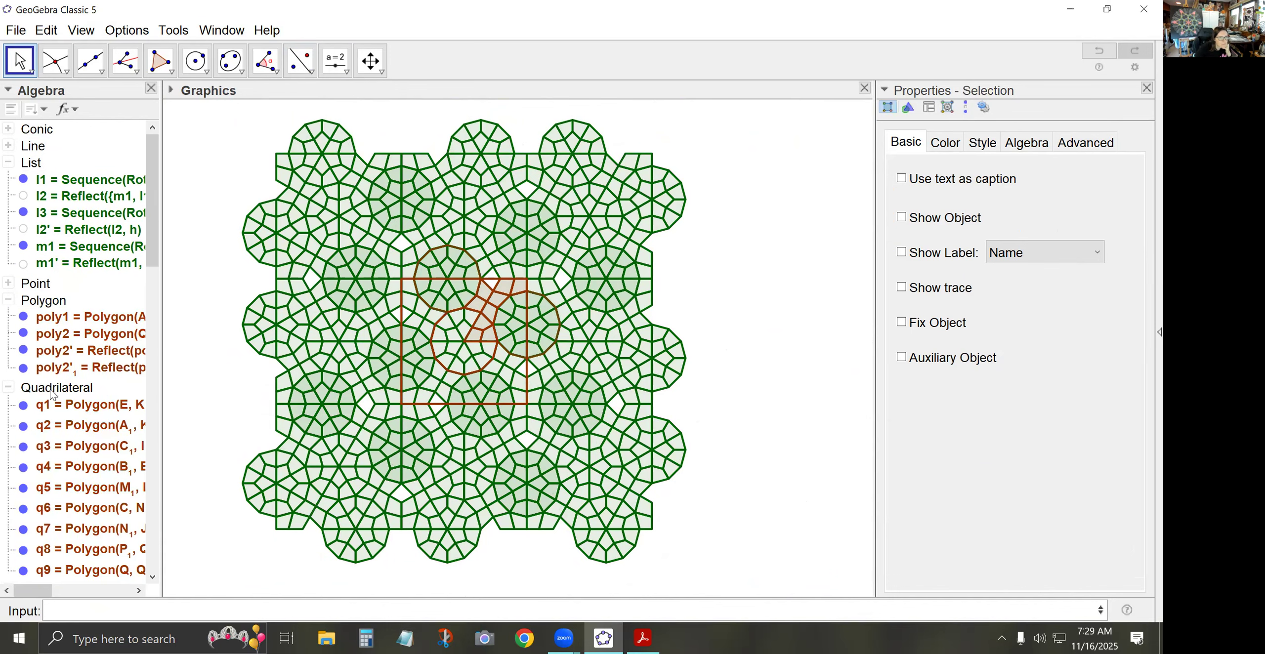
pyautogui.rightClick(52, 393)
pyautogui.click(90, 434)
pyautogui.click(9, 388)
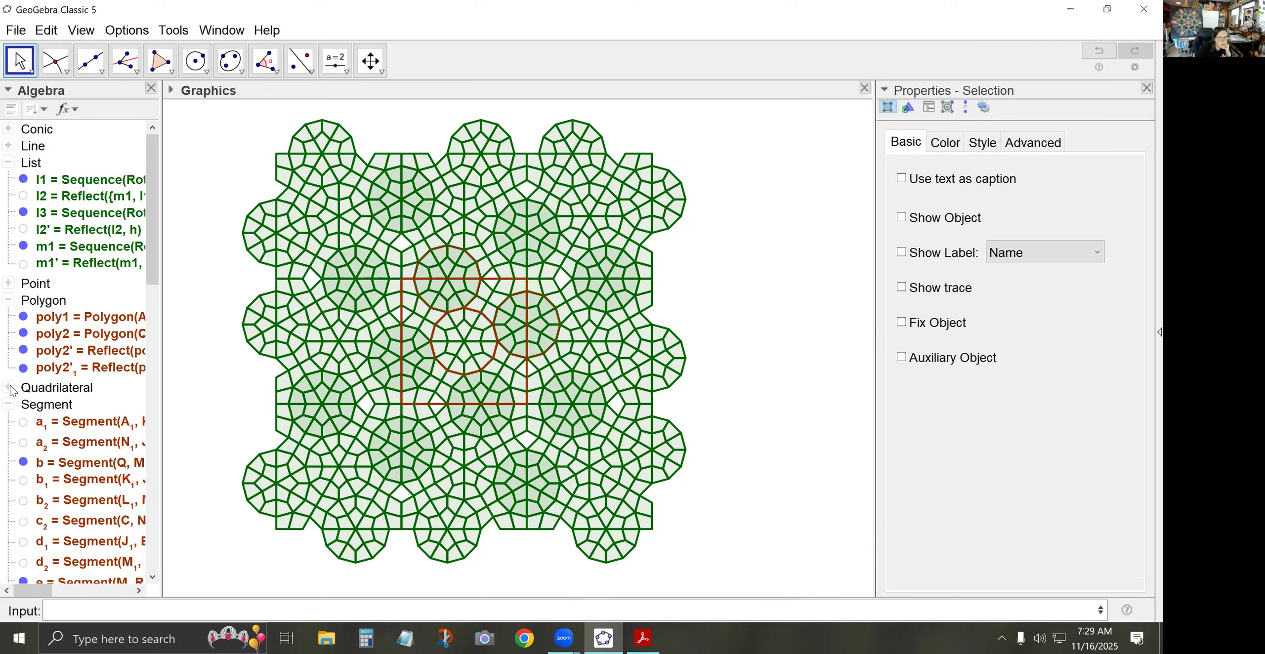
# - Hide the polygons and remaining segments, and collapse their groups so only the lists stay expanded
pyautogui.rightClick(43, 308)
pyautogui.click(87, 350)
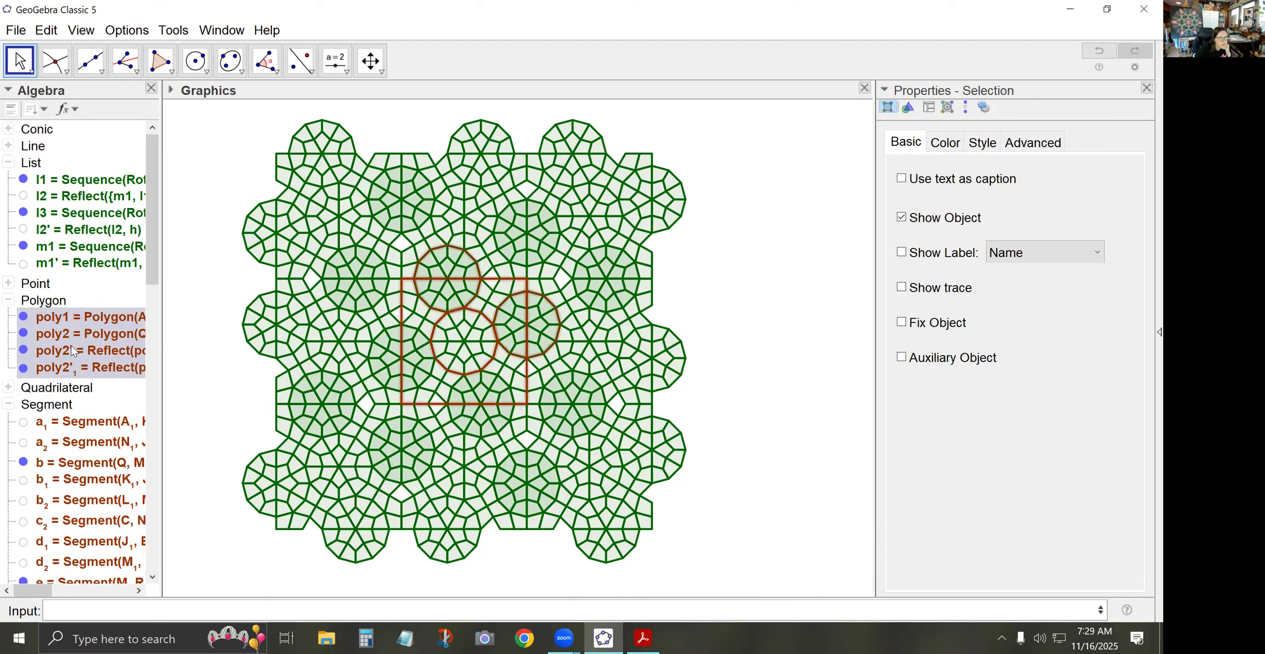
pyautogui.click(8, 301)
pyautogui.scroll(-9, 45, 361)
pyautogui.scroll(8, 36, 305)
pyautogui.click(9, 284)
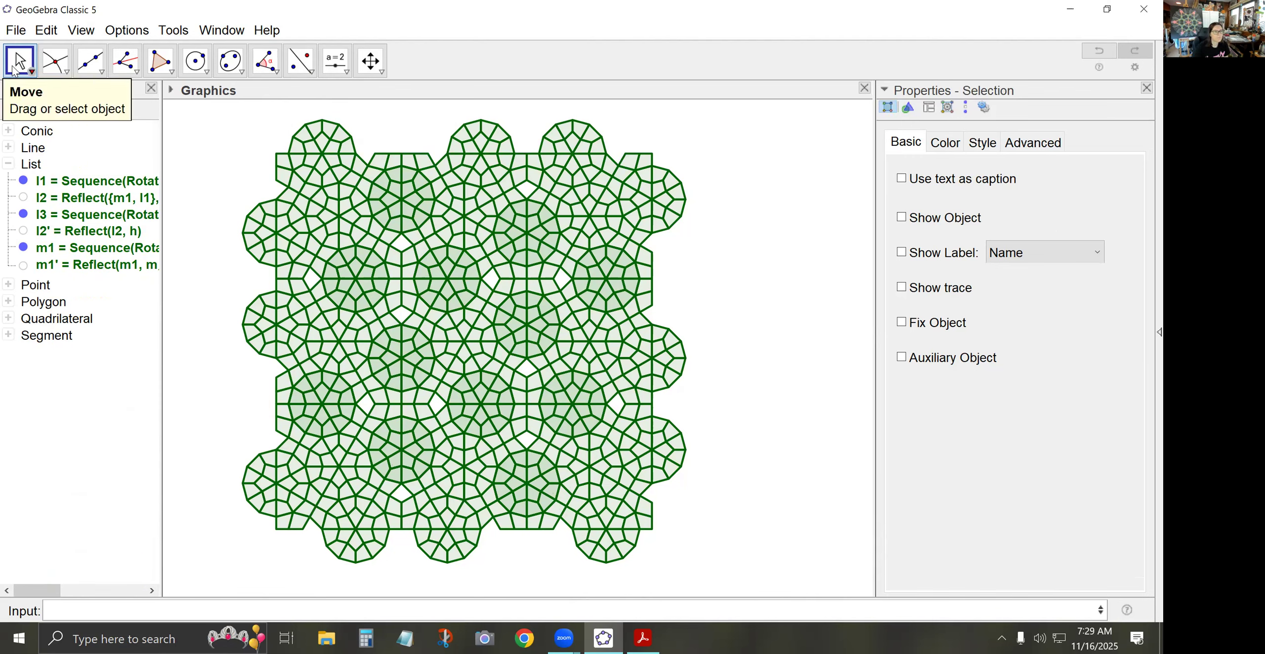
# - Color the whole visible tiling (lists l1, l3 and m1) black and set its fill opacity to 0
pyautogui.moveTo(205, 107); pyautogui.dragTo(740, 580)
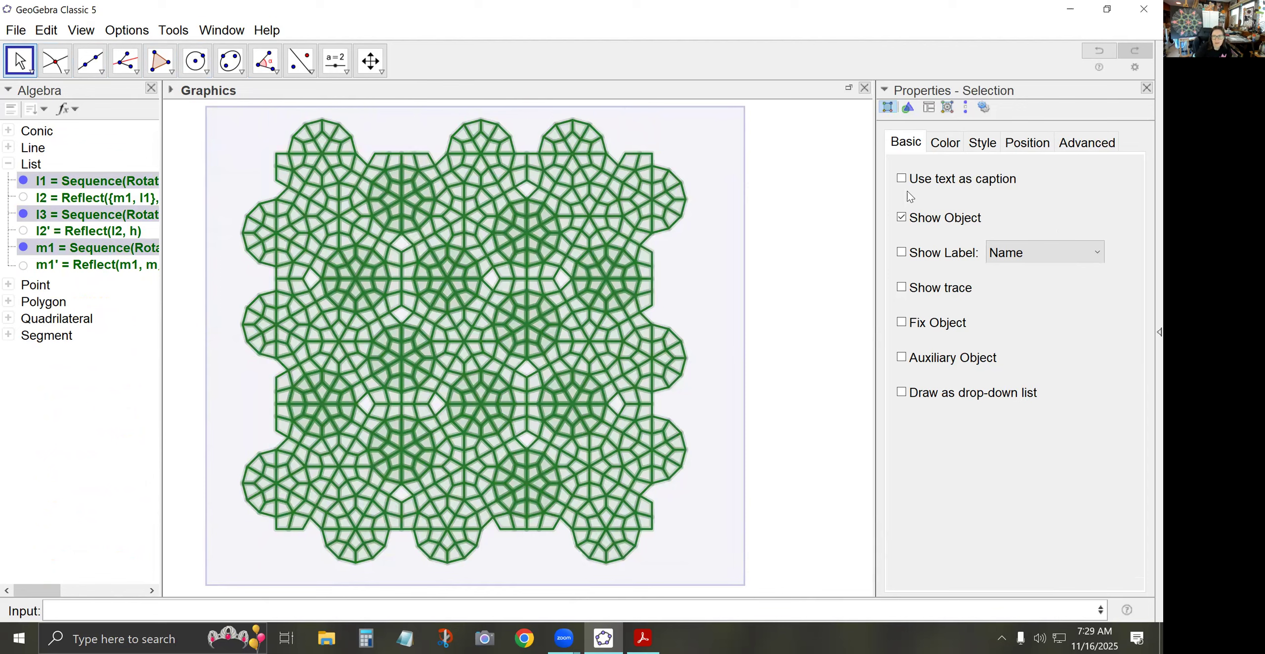
pyautogui.click(946, 144)
pyautogui.click(907, 282)
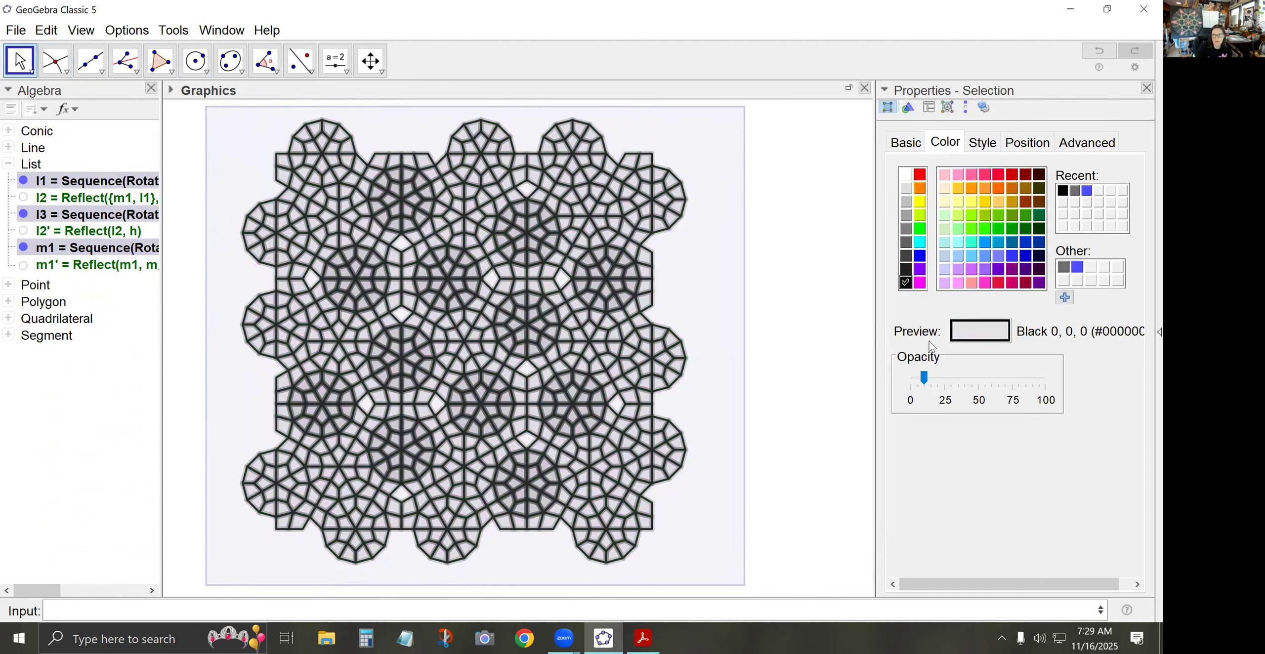
pyautogui.click(902, 381)
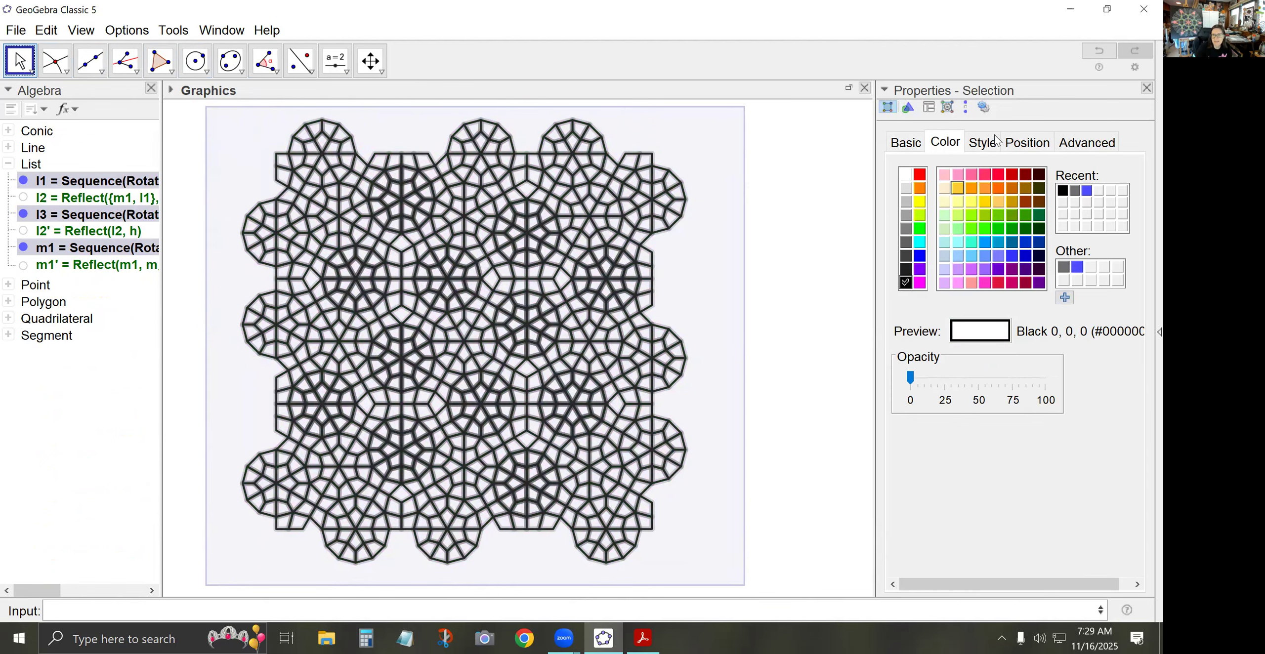
# - Set the line thickness of the selected tiling lists to 8 and deselect them
pyautogui.click(983, 142)
pyautogui.moveTo(962, 198); pyautogui.dragTo(995, 198)
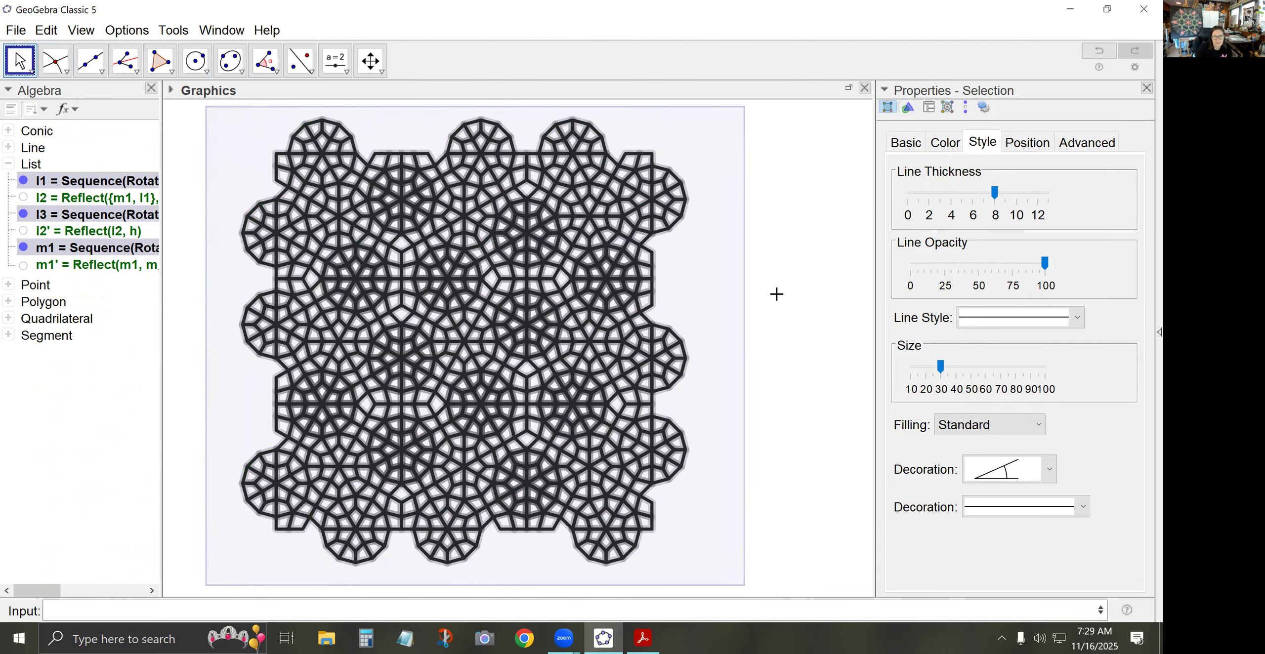
pyautogui.click(771, 294)
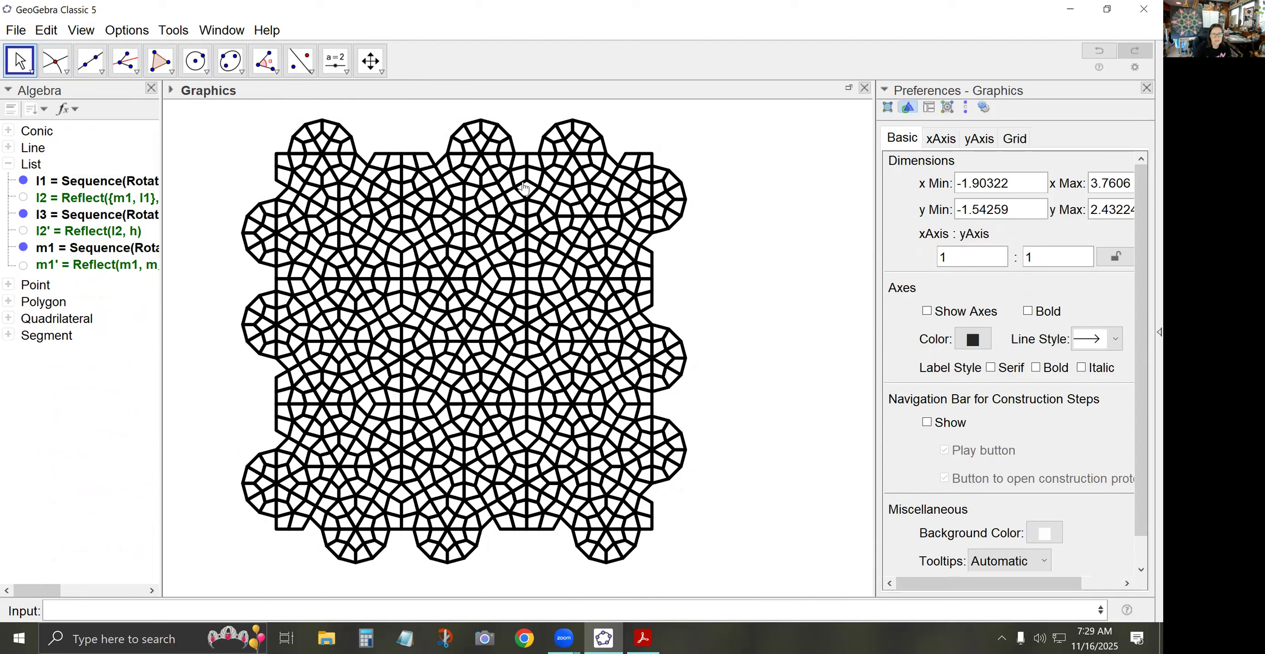